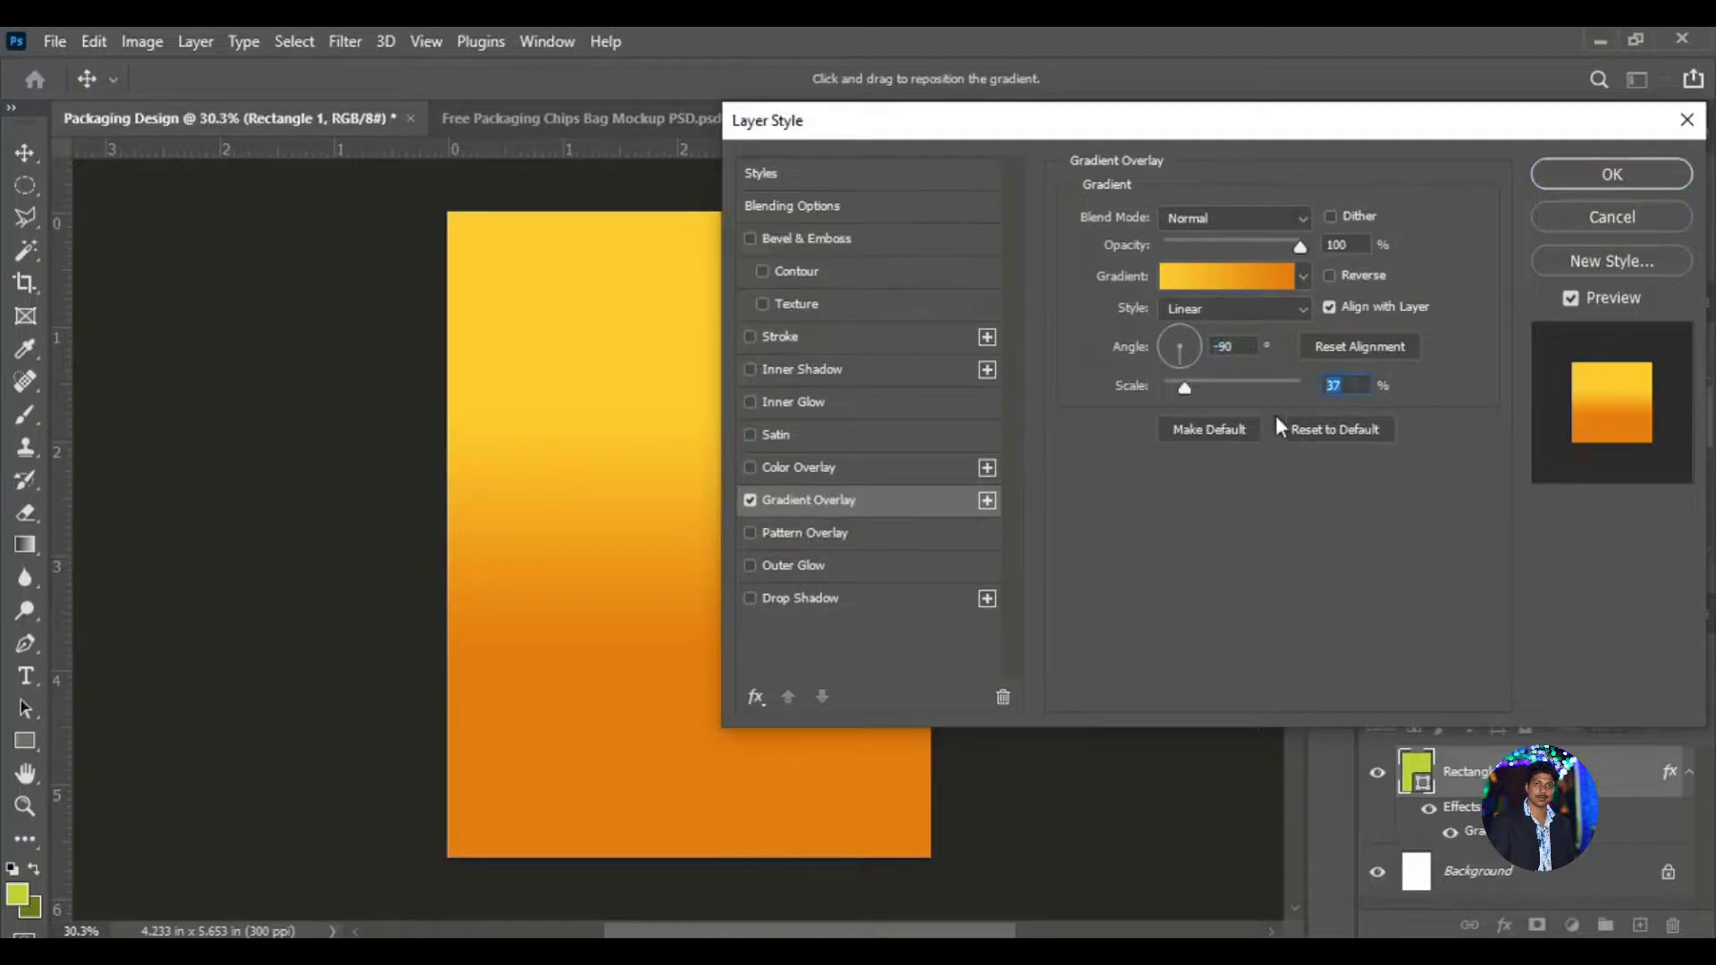
# Confirm the background rectangle's gradient overlay with a #ffcb2f start stop and a #e67d0f end stop.
pyautogui.click(1221, 273)
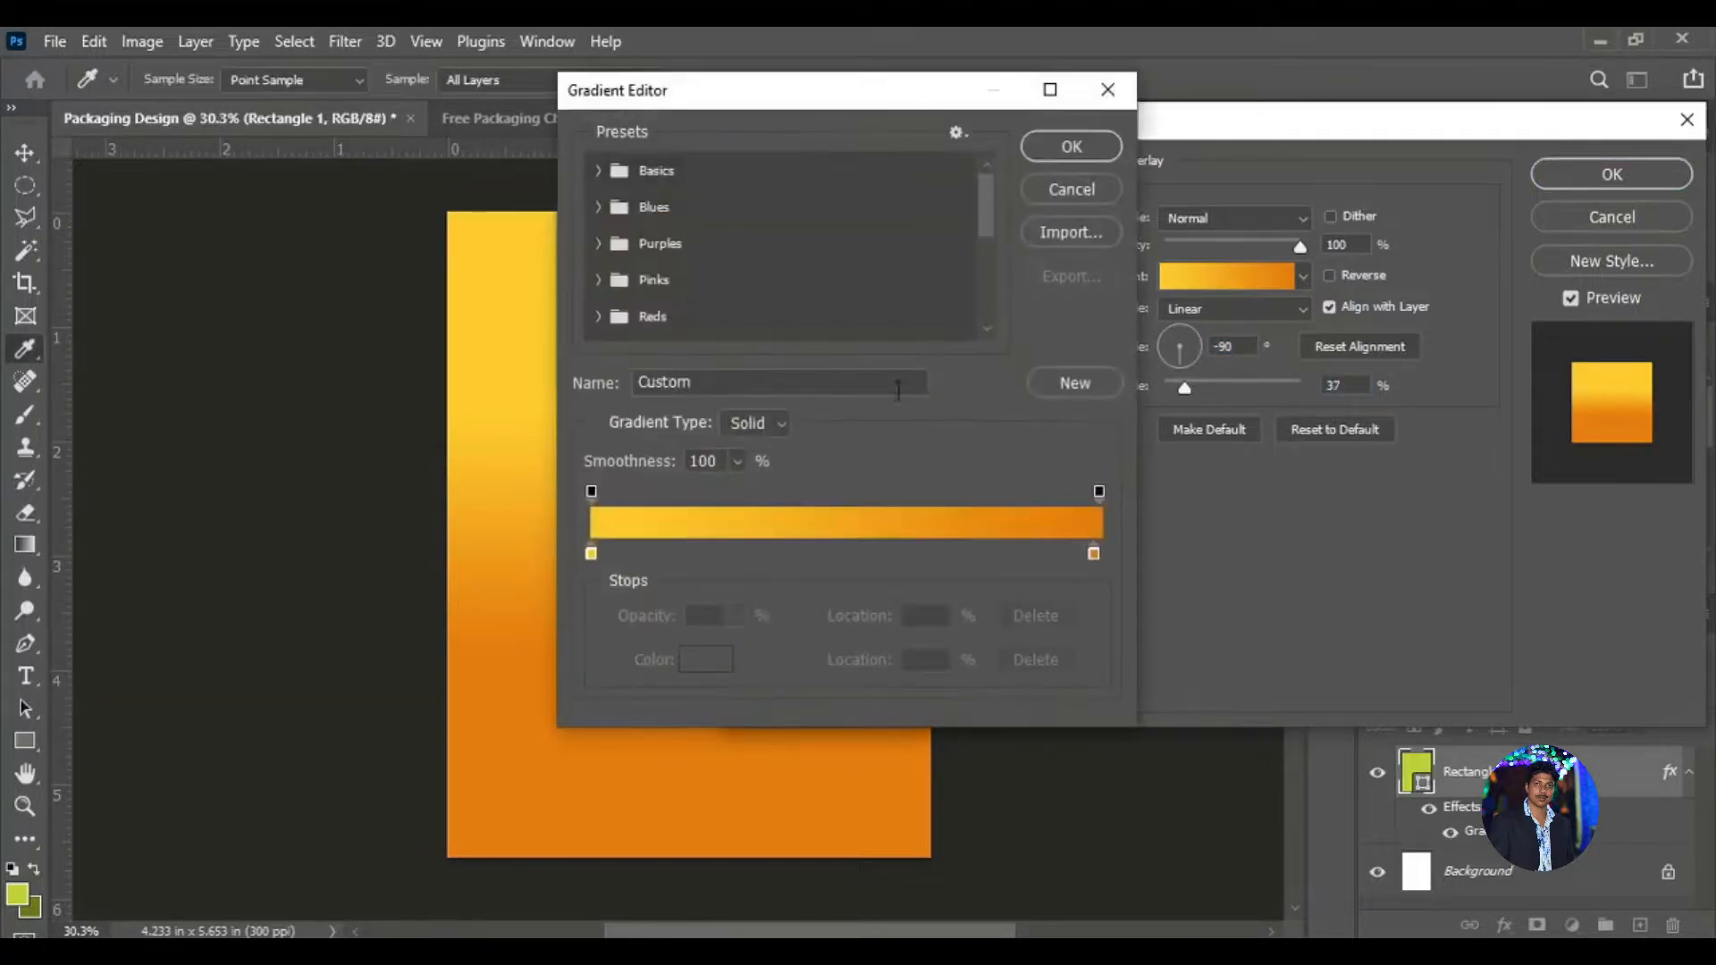
pyautogui.doubleClick(590, 554)
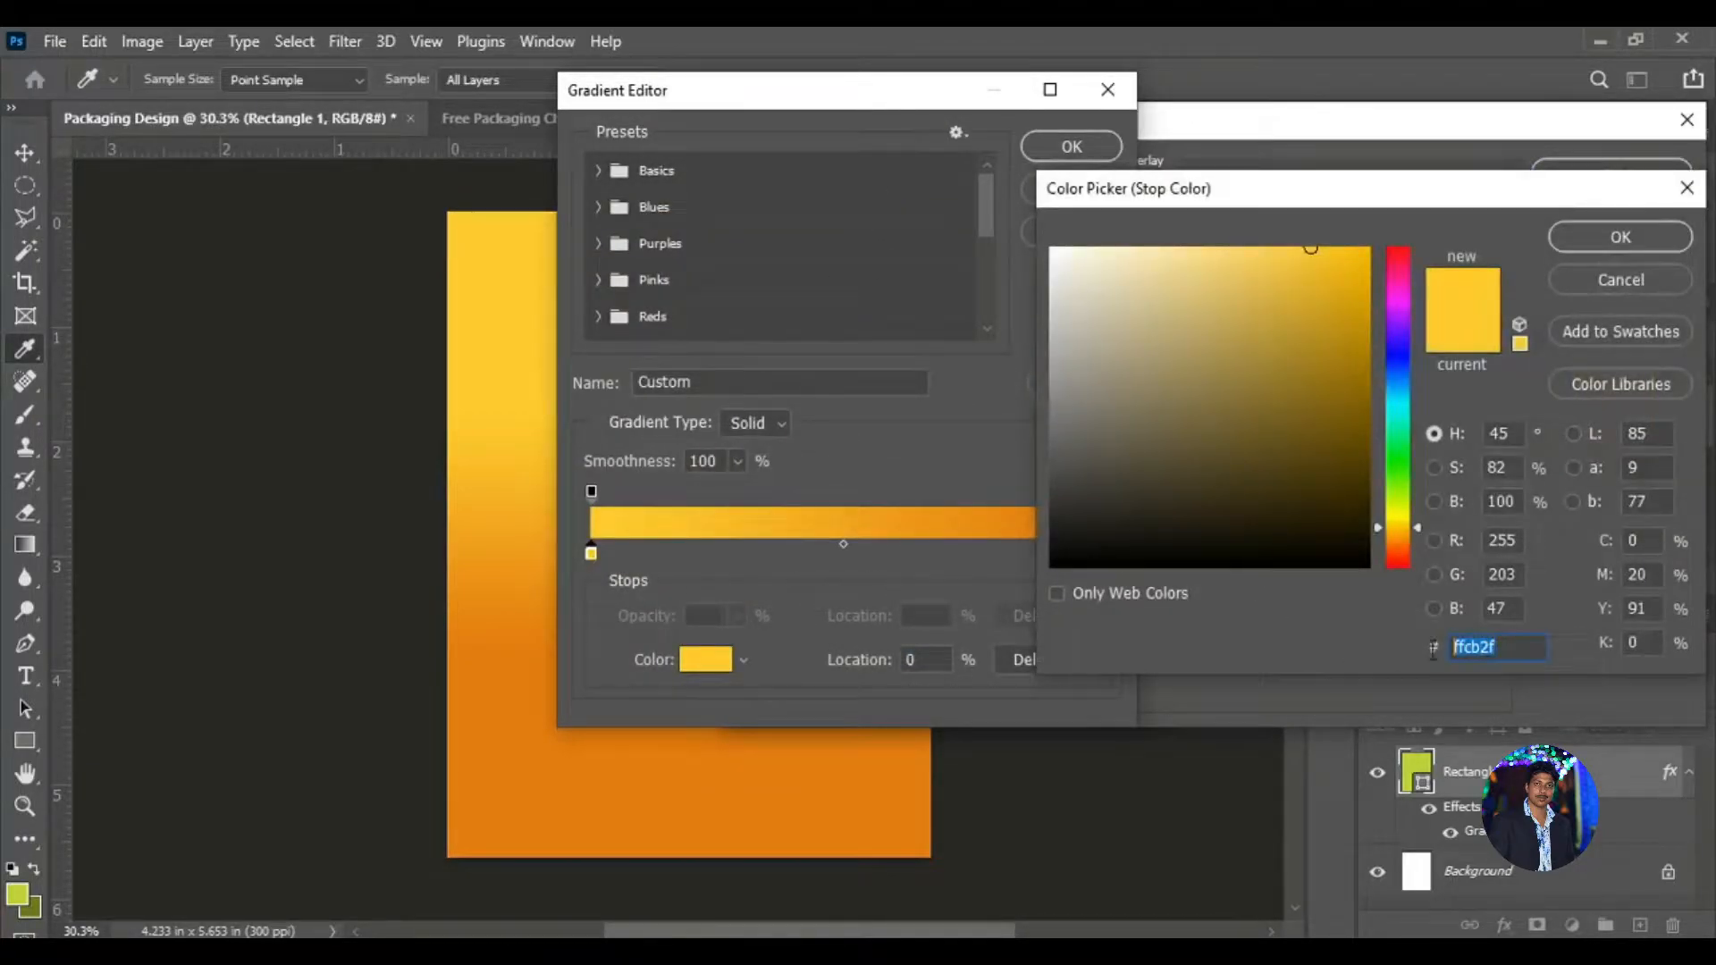
pyautogui.click(1582, 238)
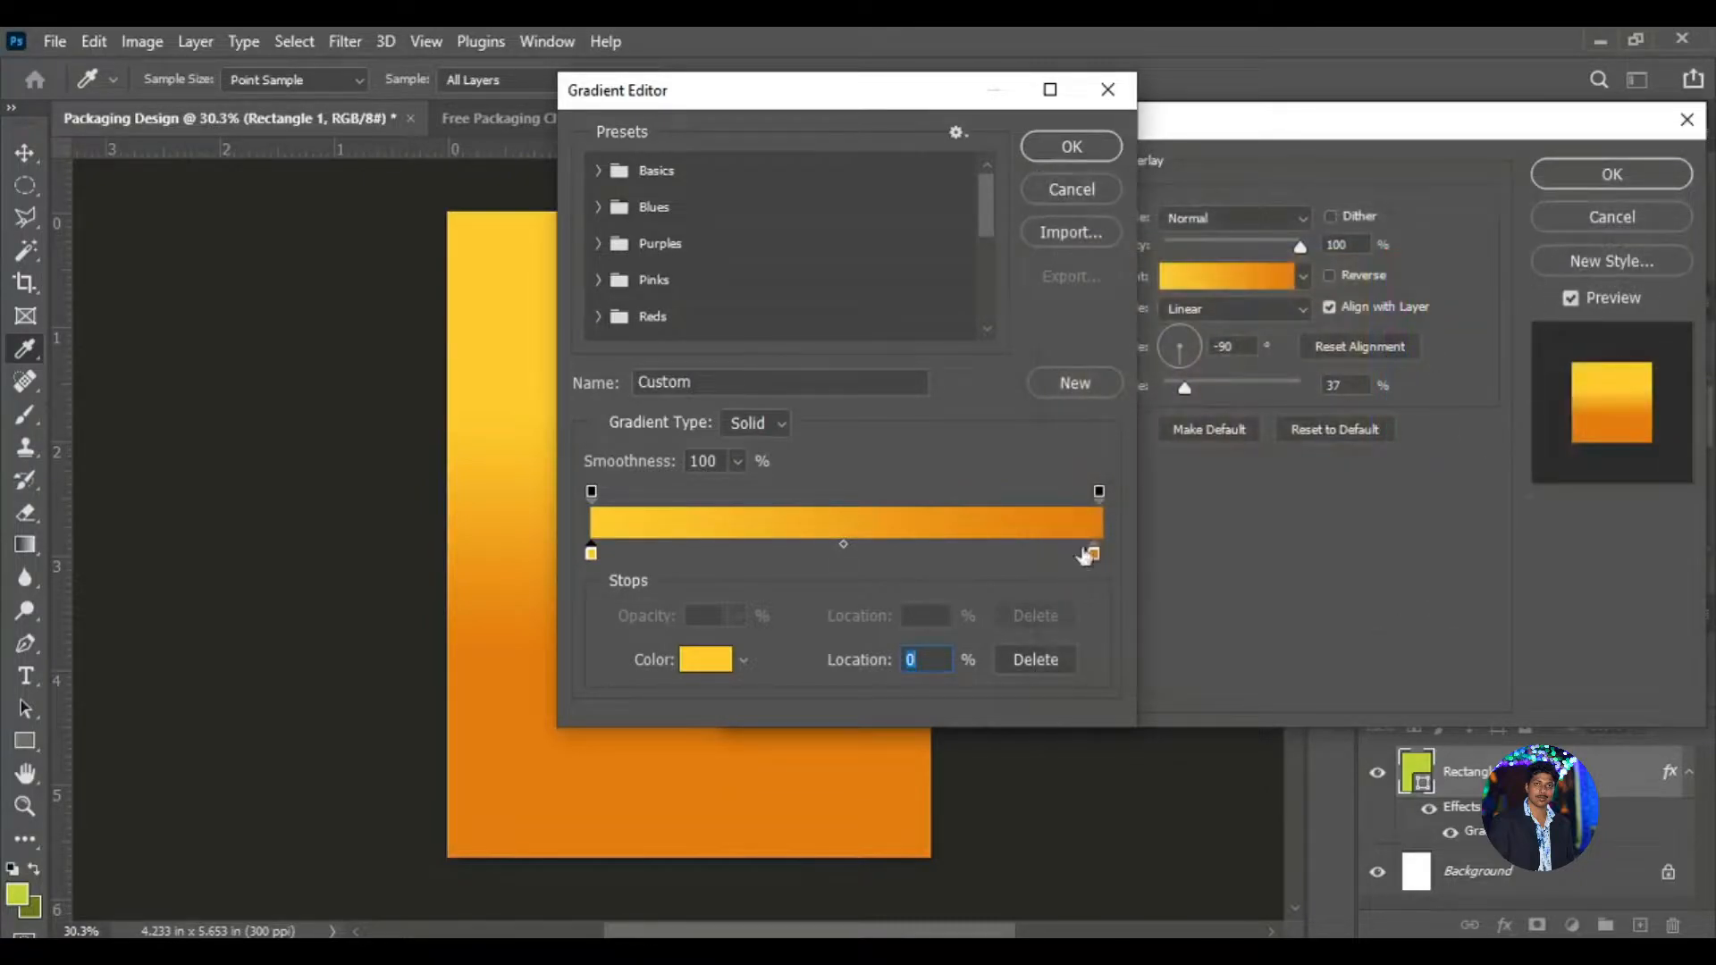
pyautogui.doubleClick(1094, 554)
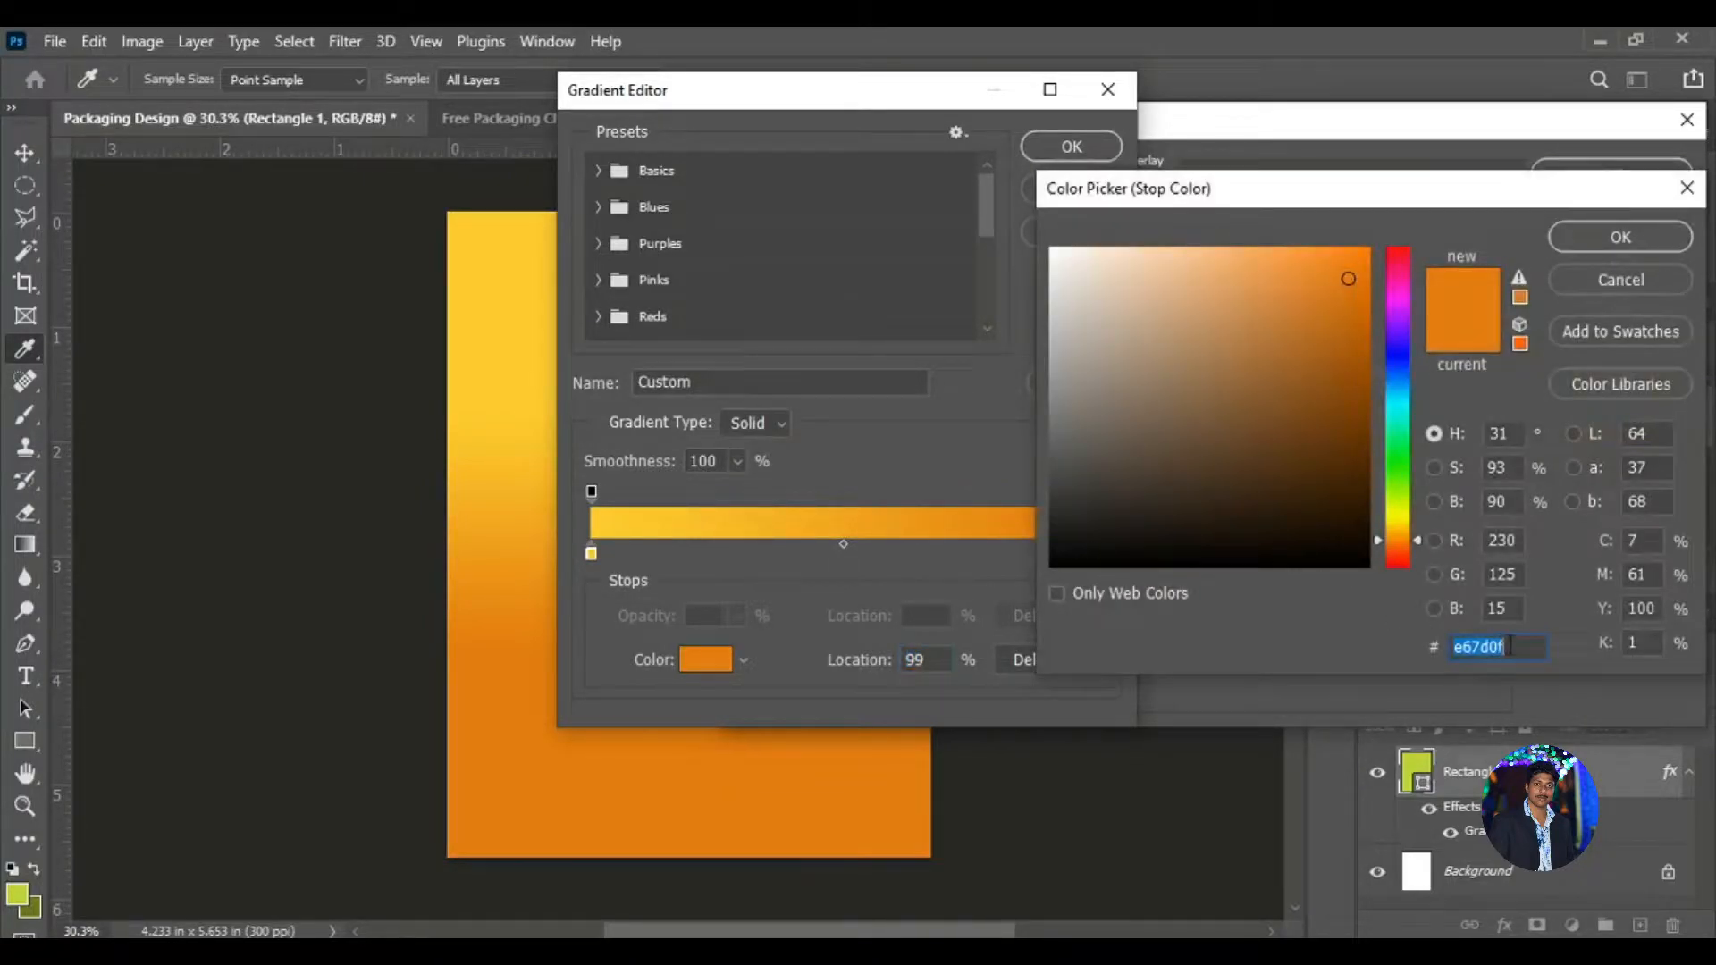
pyautogui.click(1584, 241)
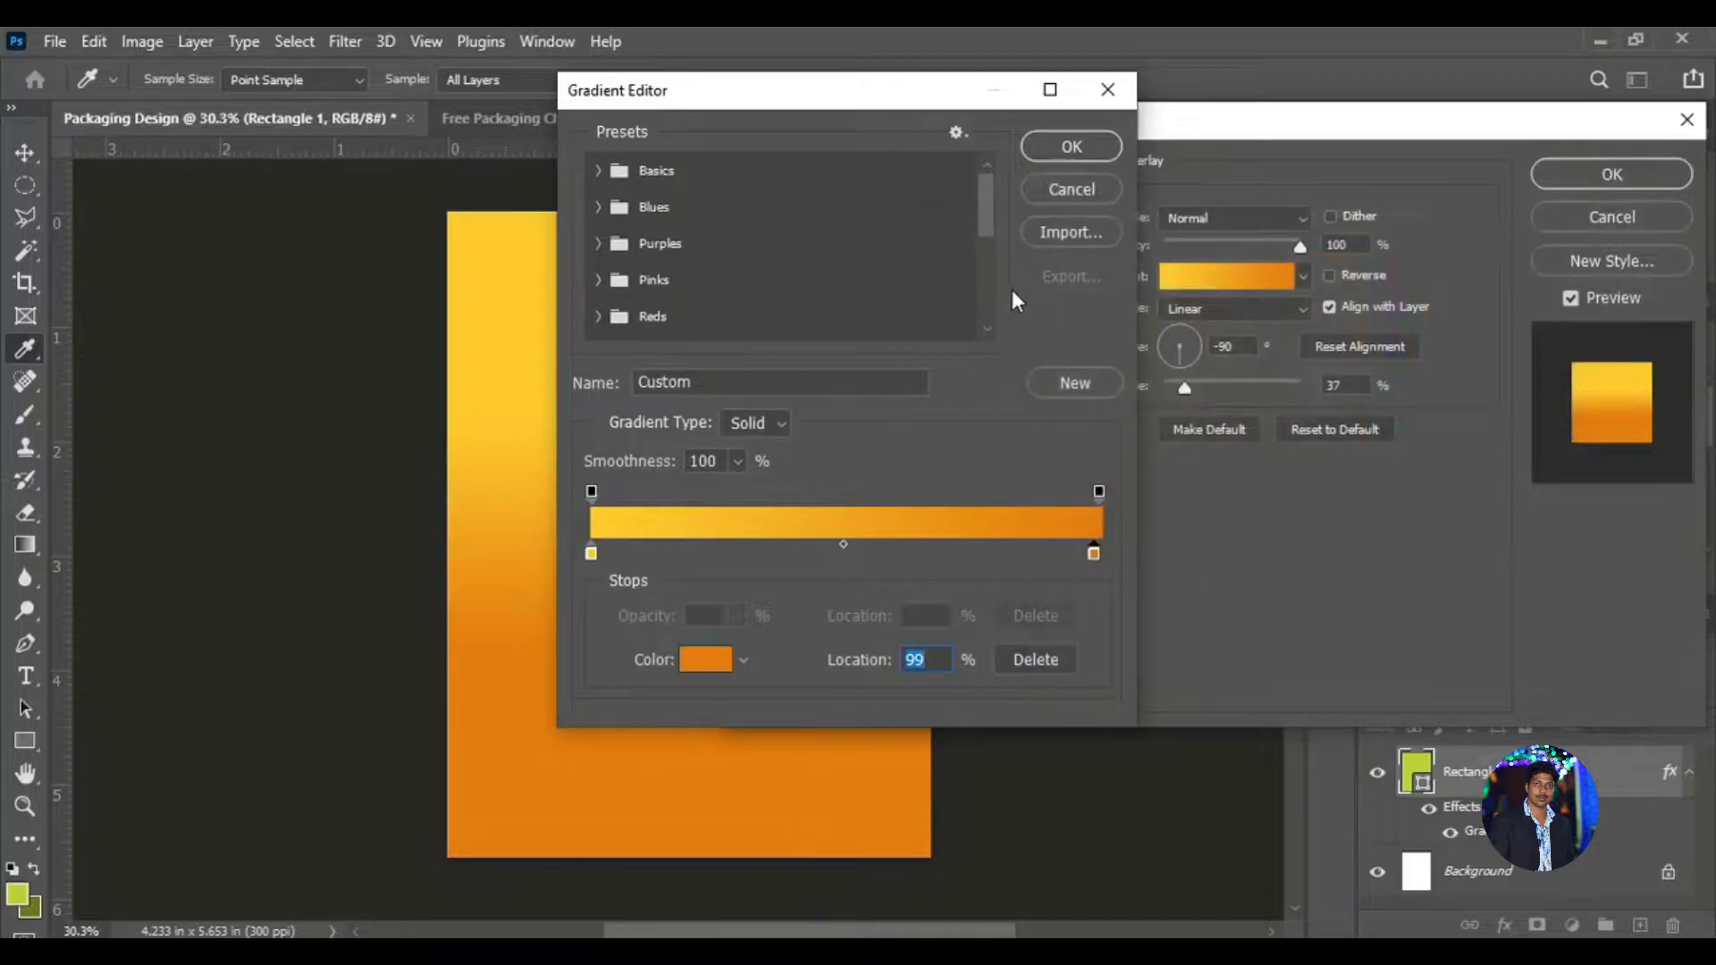
pyautogui.click(1072, 147)
pyautogui.click(1546, 179)
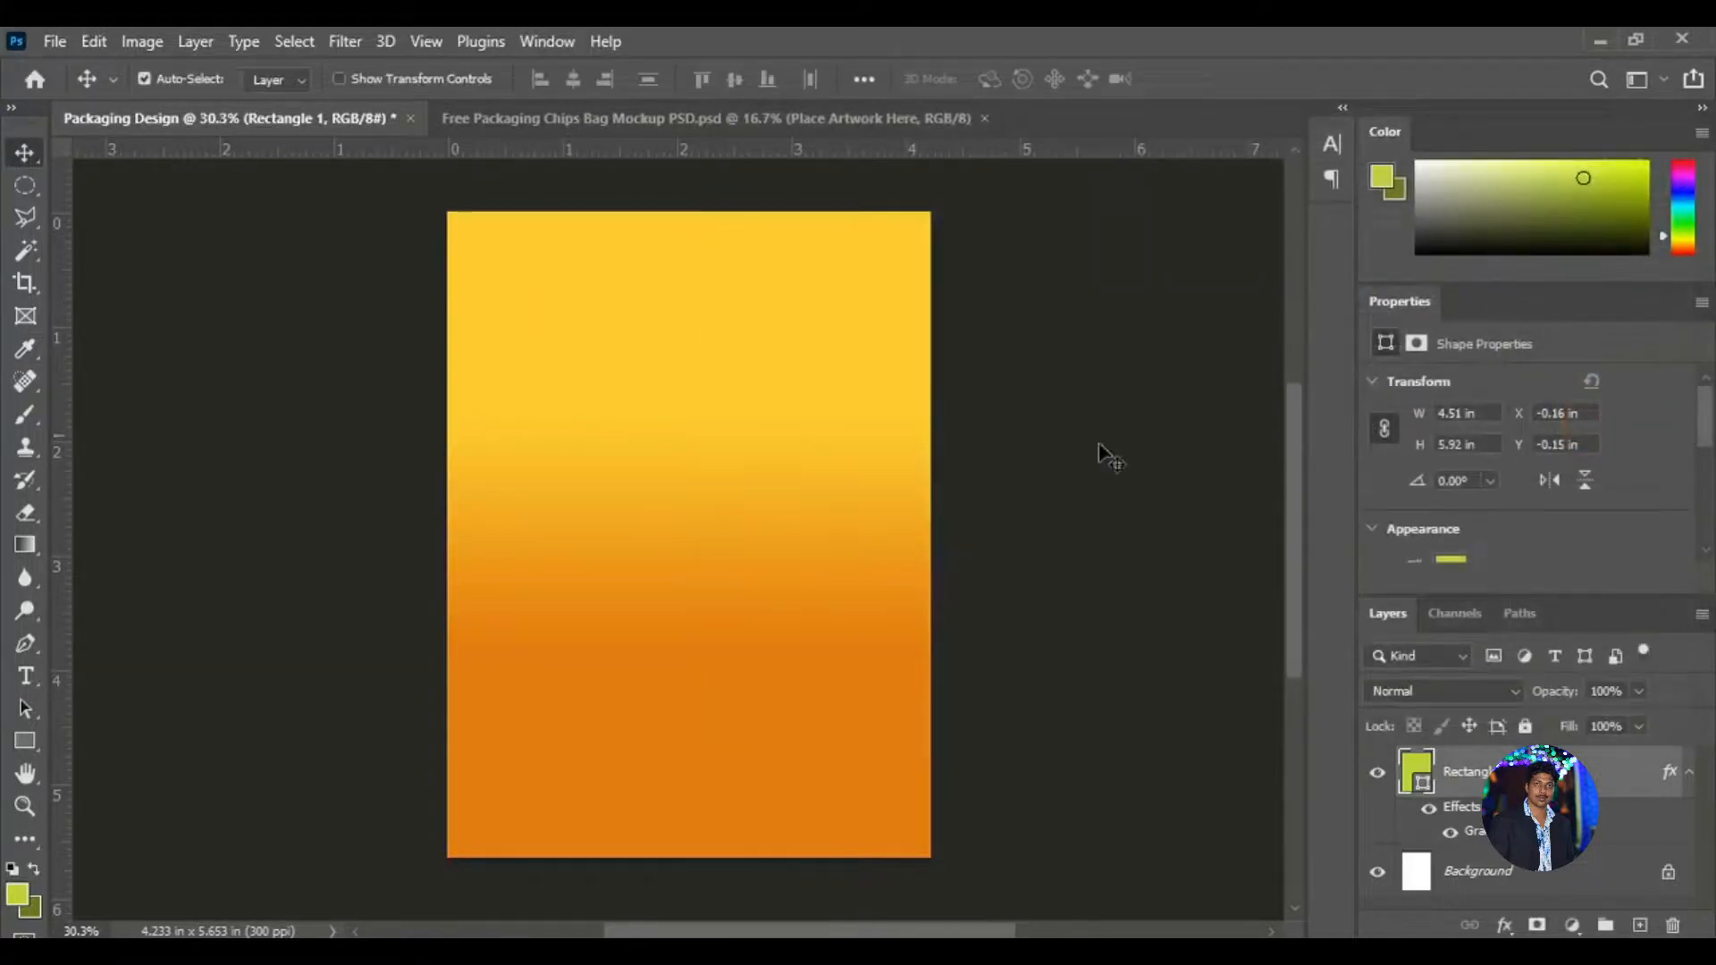
# On a new layer, draw a closed curved banner about 1082 by 429 px near the artboard's upper edge with the Pen tool in Shape mode.
pyautogui.scroll(1, 728, 536)
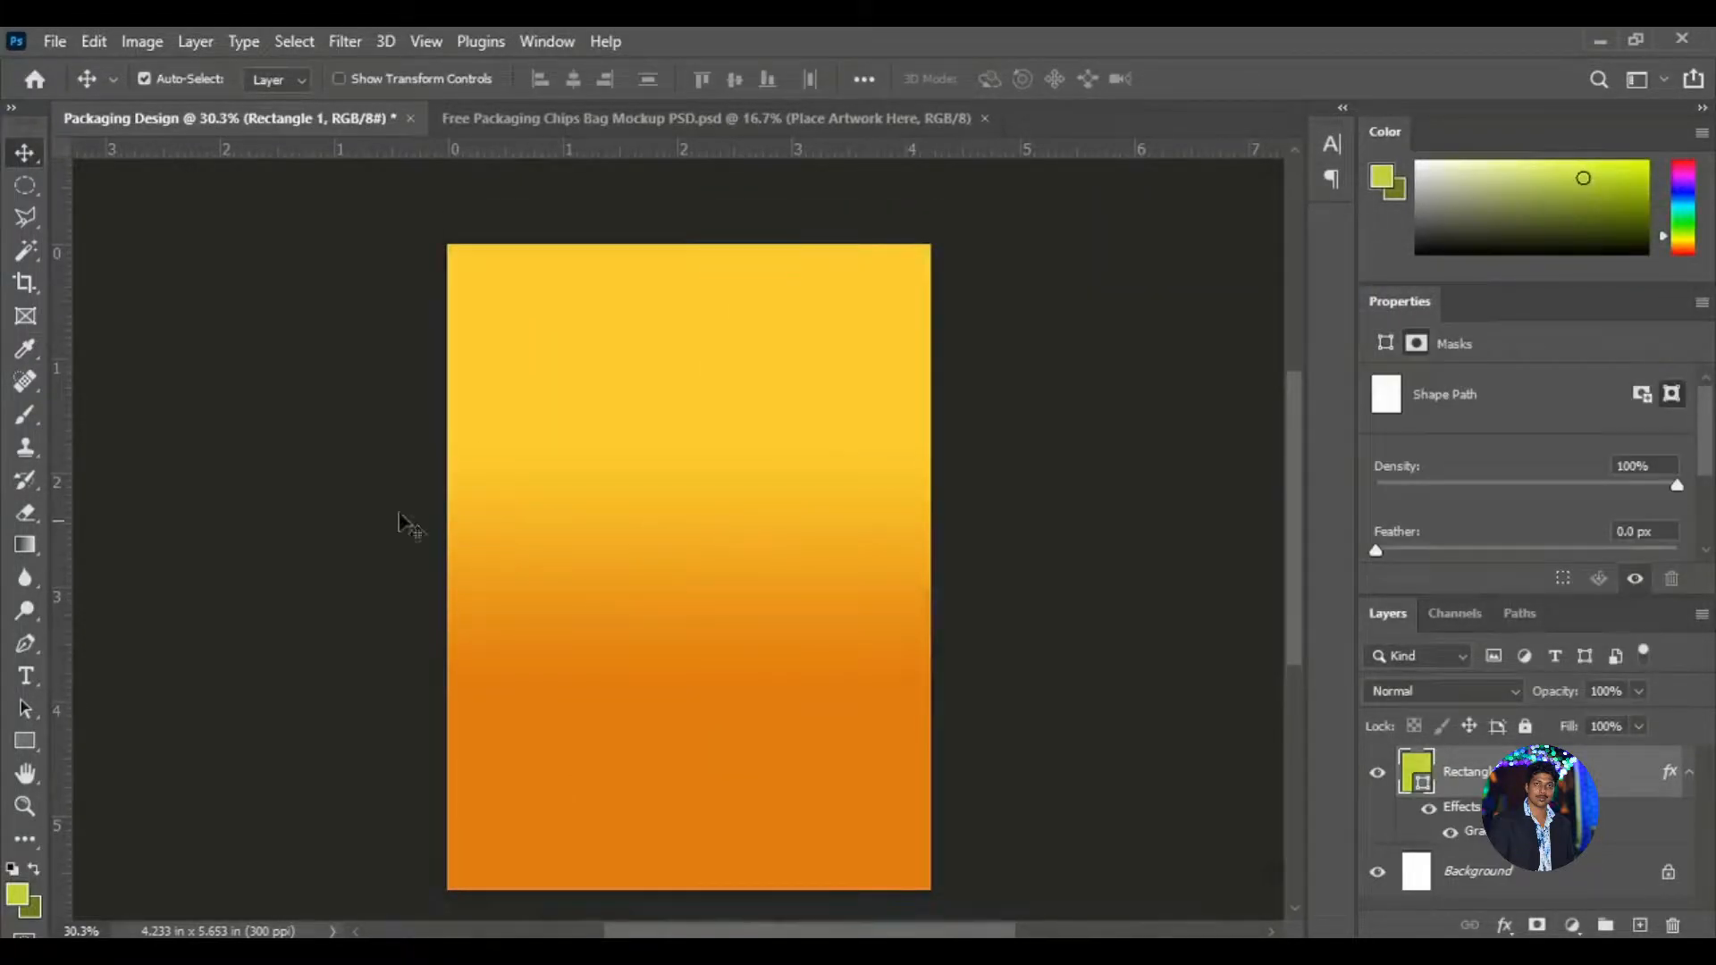
pyautogui.click(25, 645)
pyautogui.click(215, 79)
pyautogui.click(202, 99)
pyautogui.click(1640, 926)
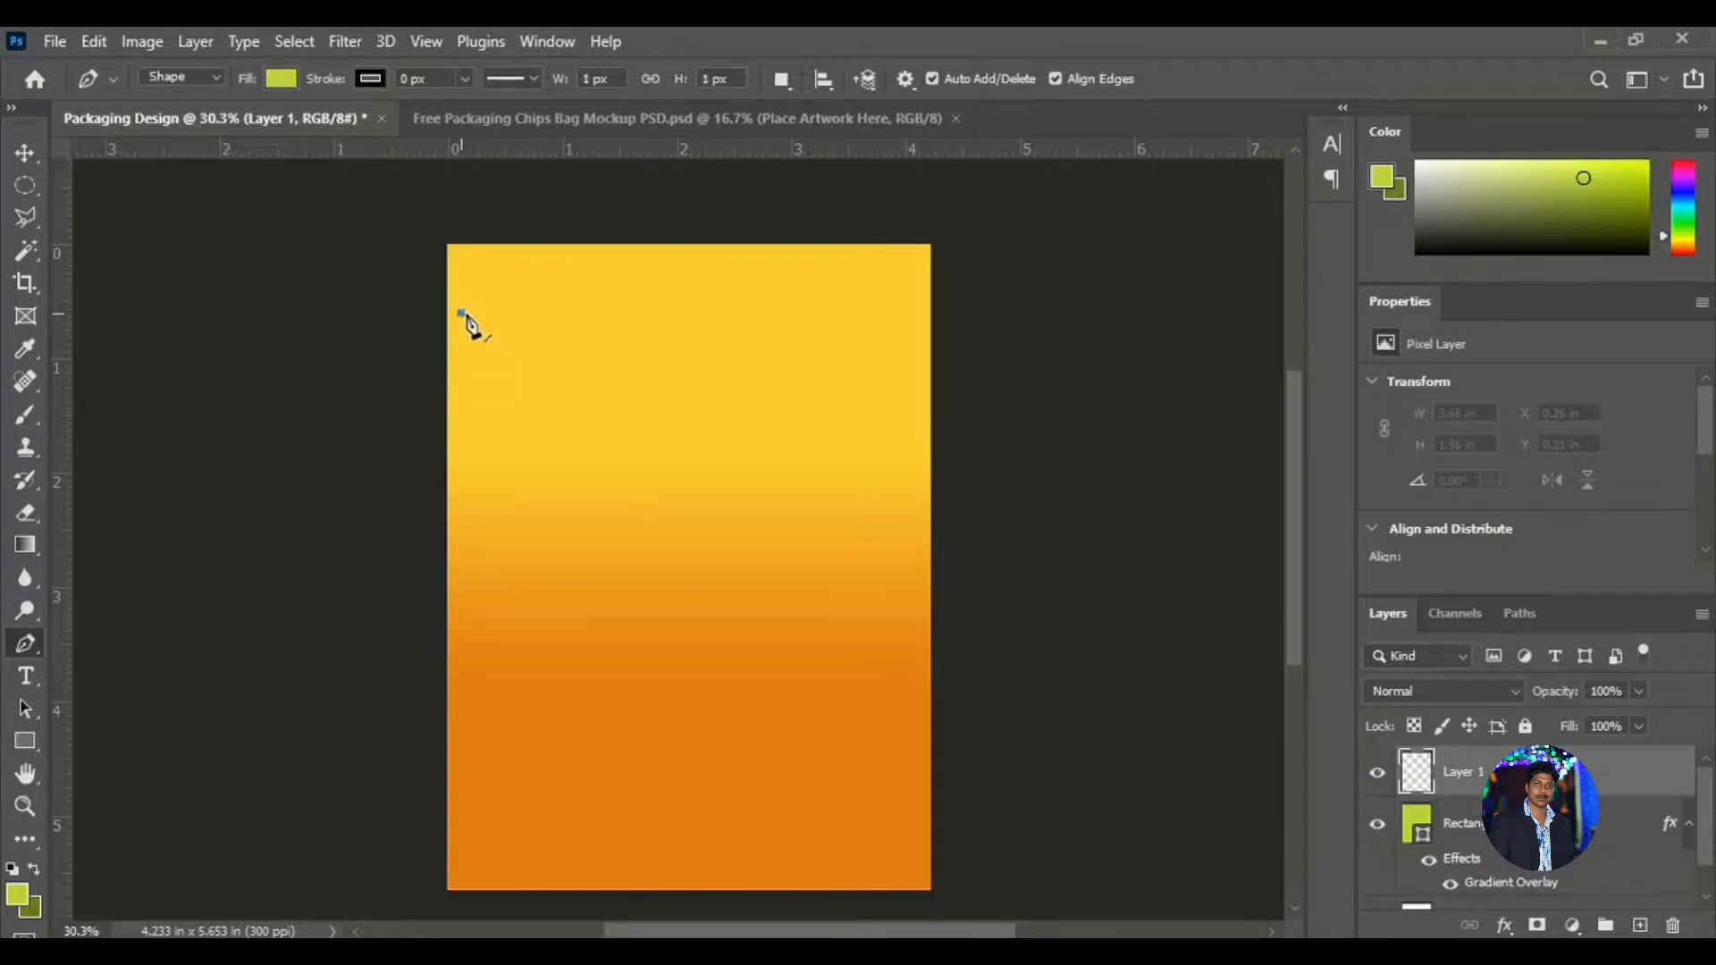
pyautogui.click(460, 314)
pyautogui.moveTo(873, 271); pyautogui.dragTo(995, 200)
pyautogui.keyDown('alt'); pyautogui.click(872, 271); pyautogui.keyUp('alt')
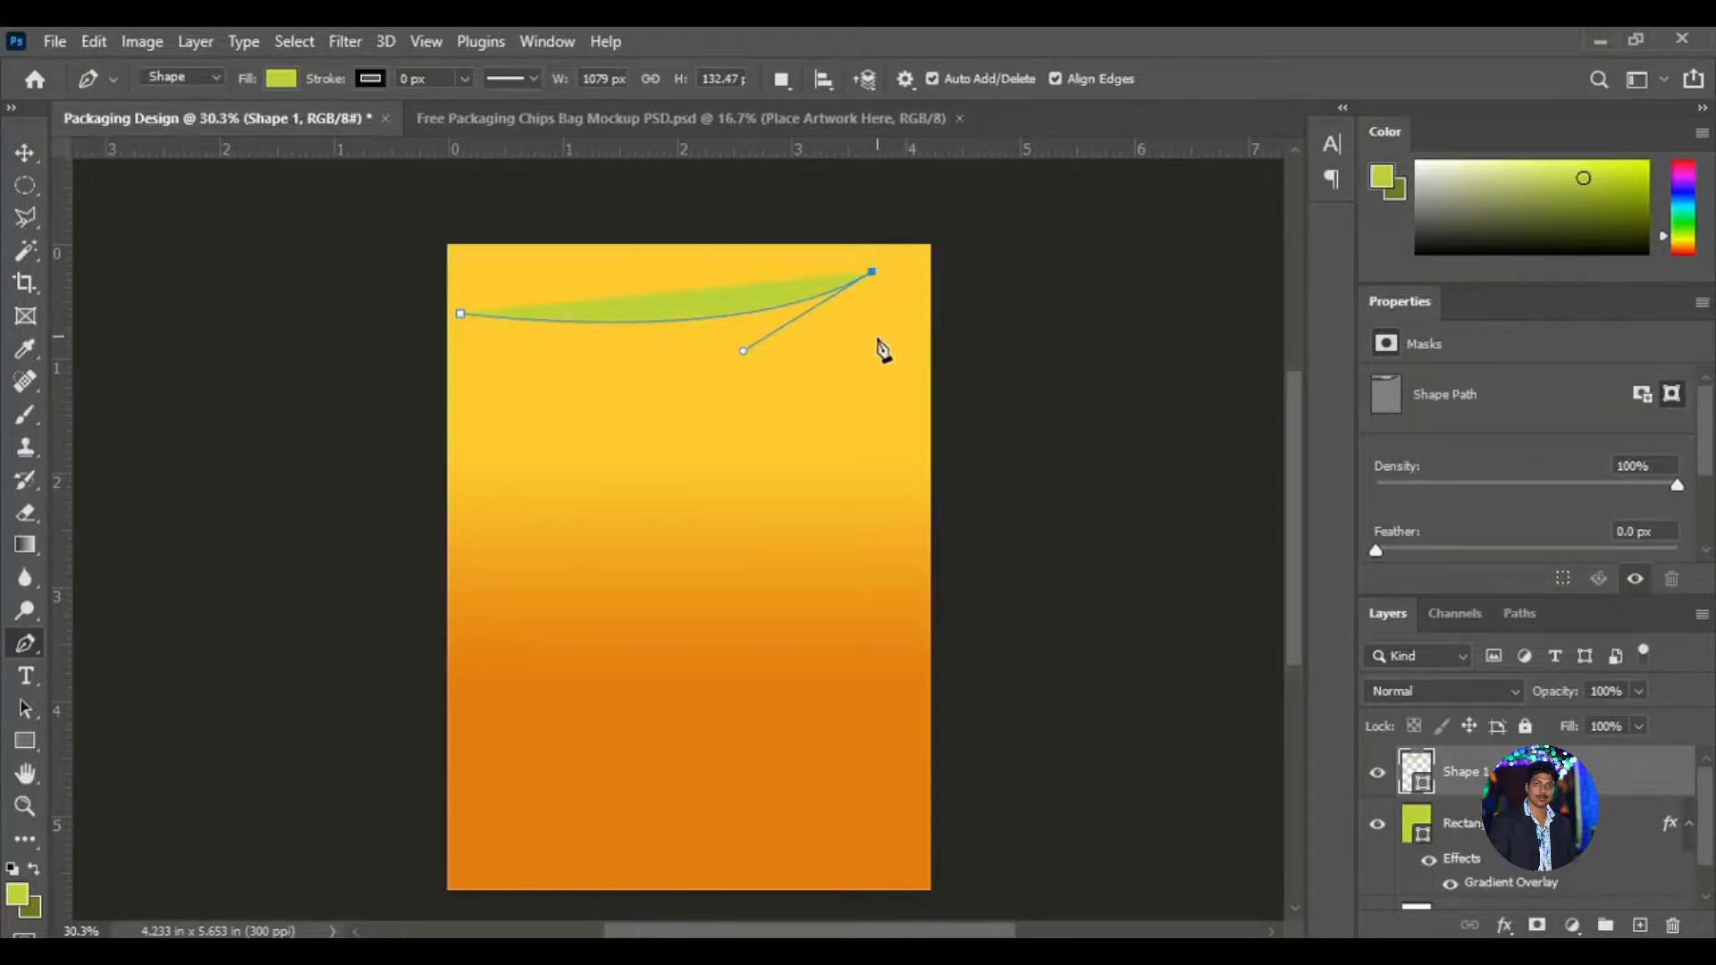
pyautogui.click(873, 371)
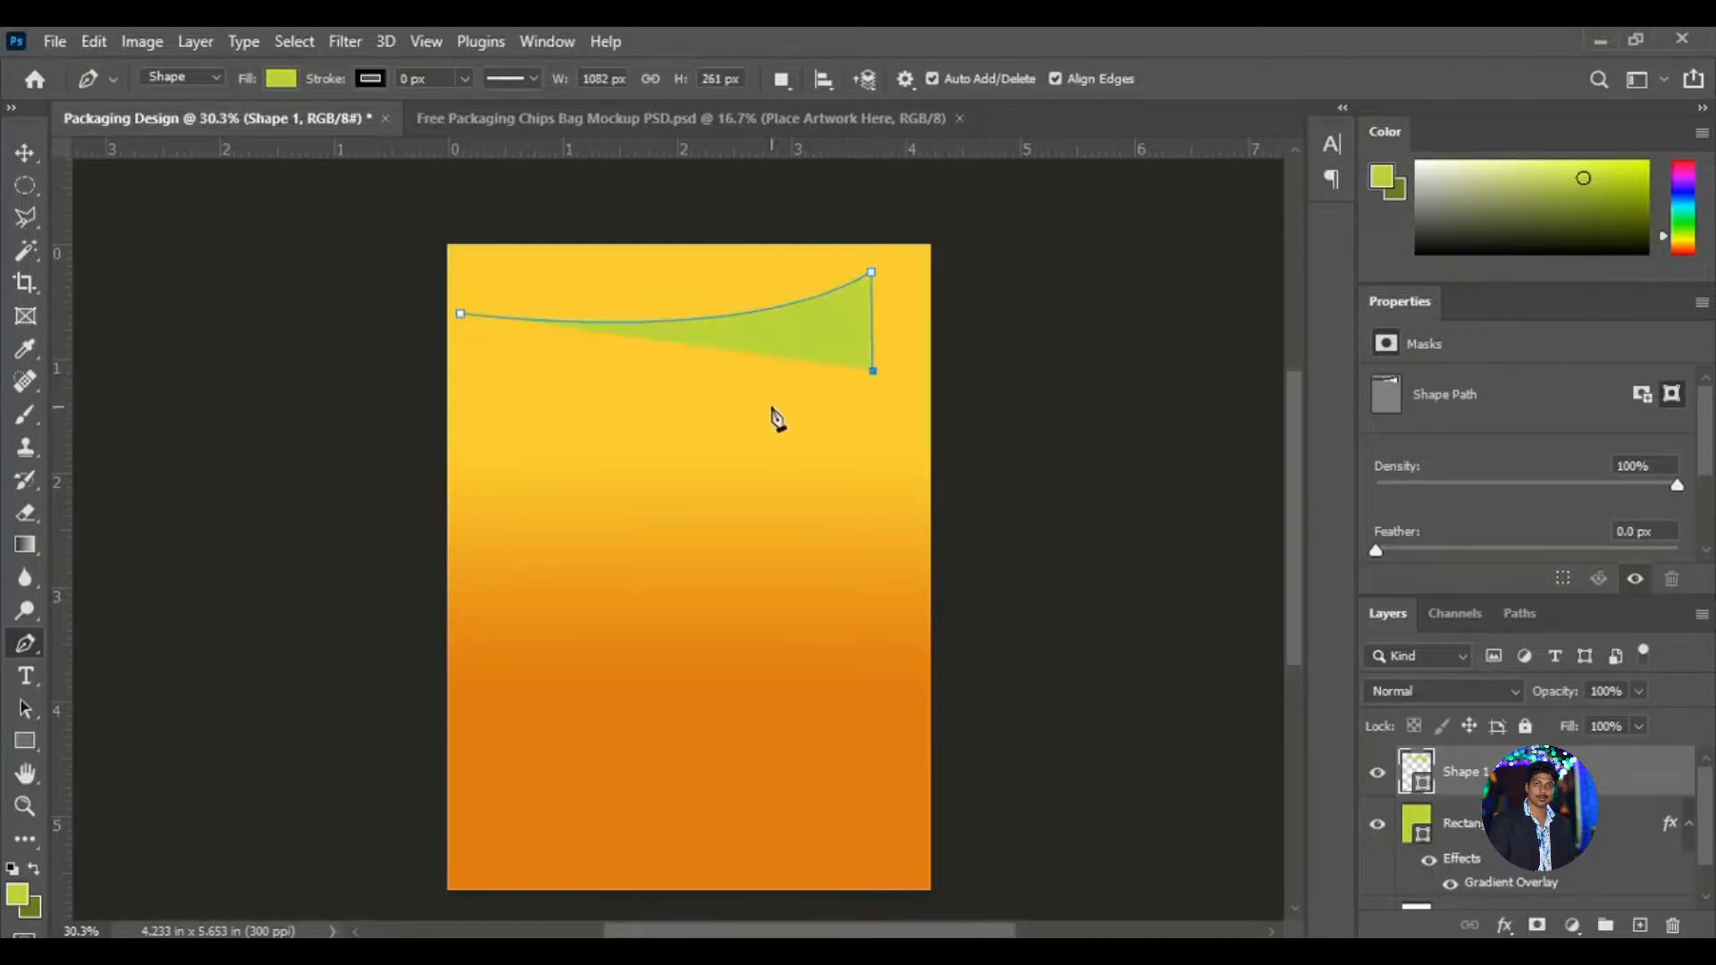
pyautogui.moveTo(466, 411); pyautogui.dragTo(322, 337)
pyautogui.keyDown('alt'); pyautogui.click(467, 412); pyautogui.keyUp('alt')
pyautogui.click(461, 315)
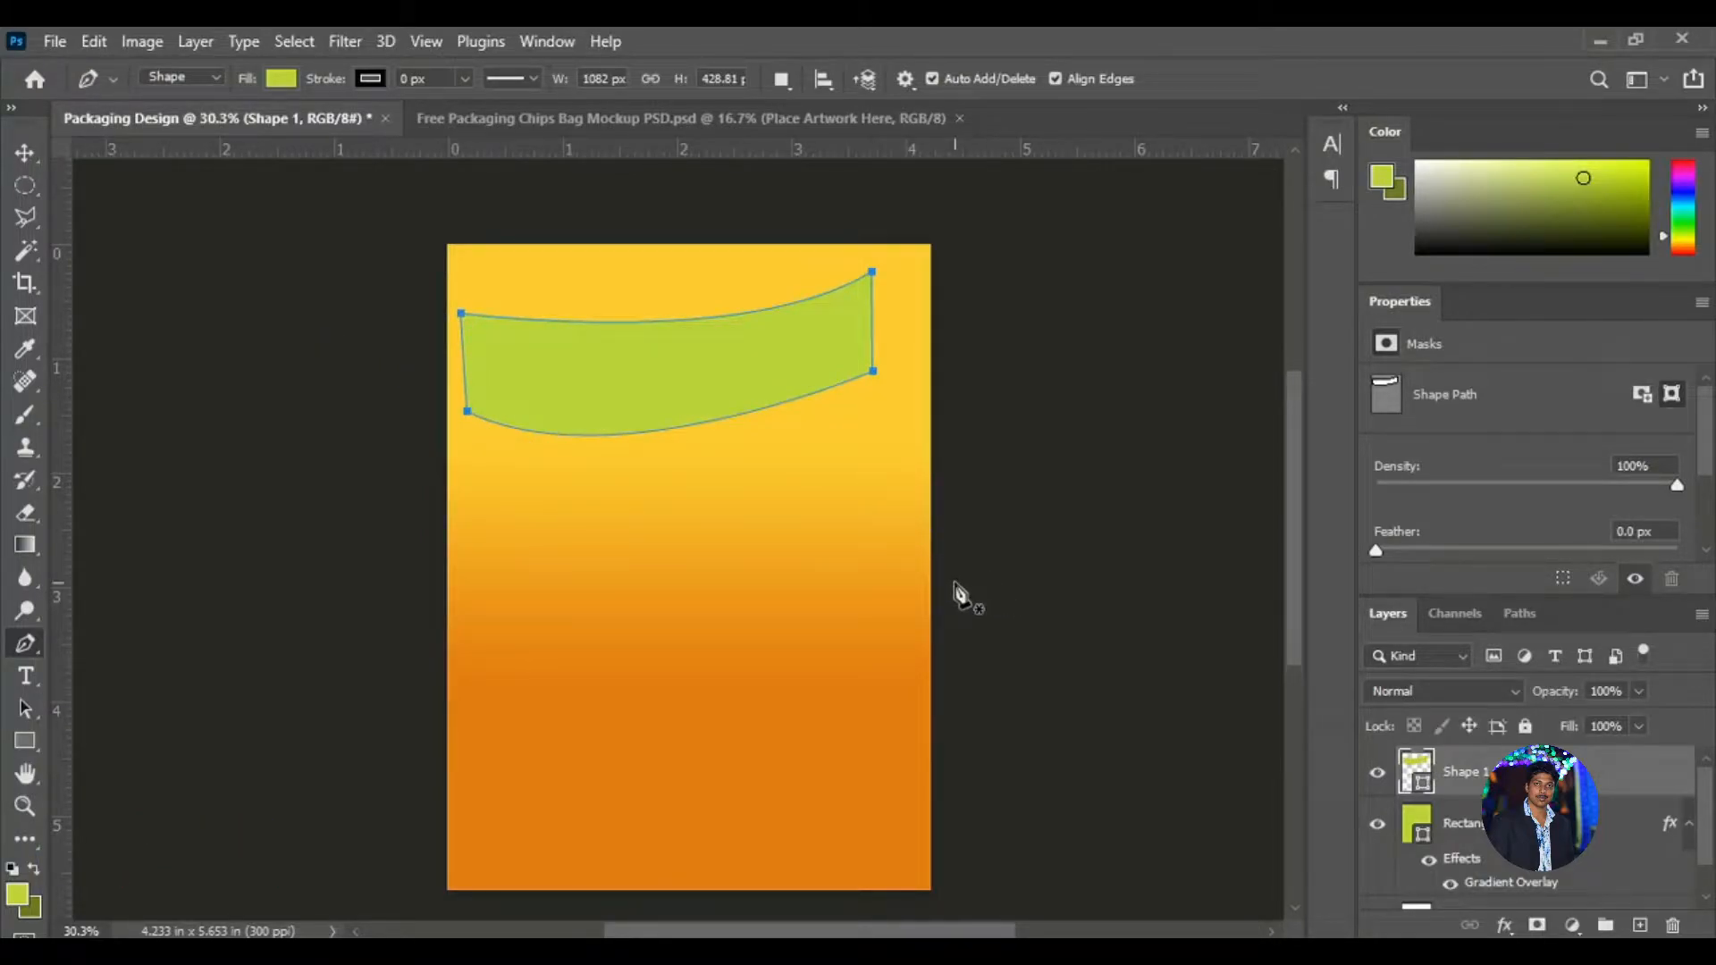
# Set the curved banner shape's fill colour to #411350.
pyautogui.doubleClick(1422, 787)
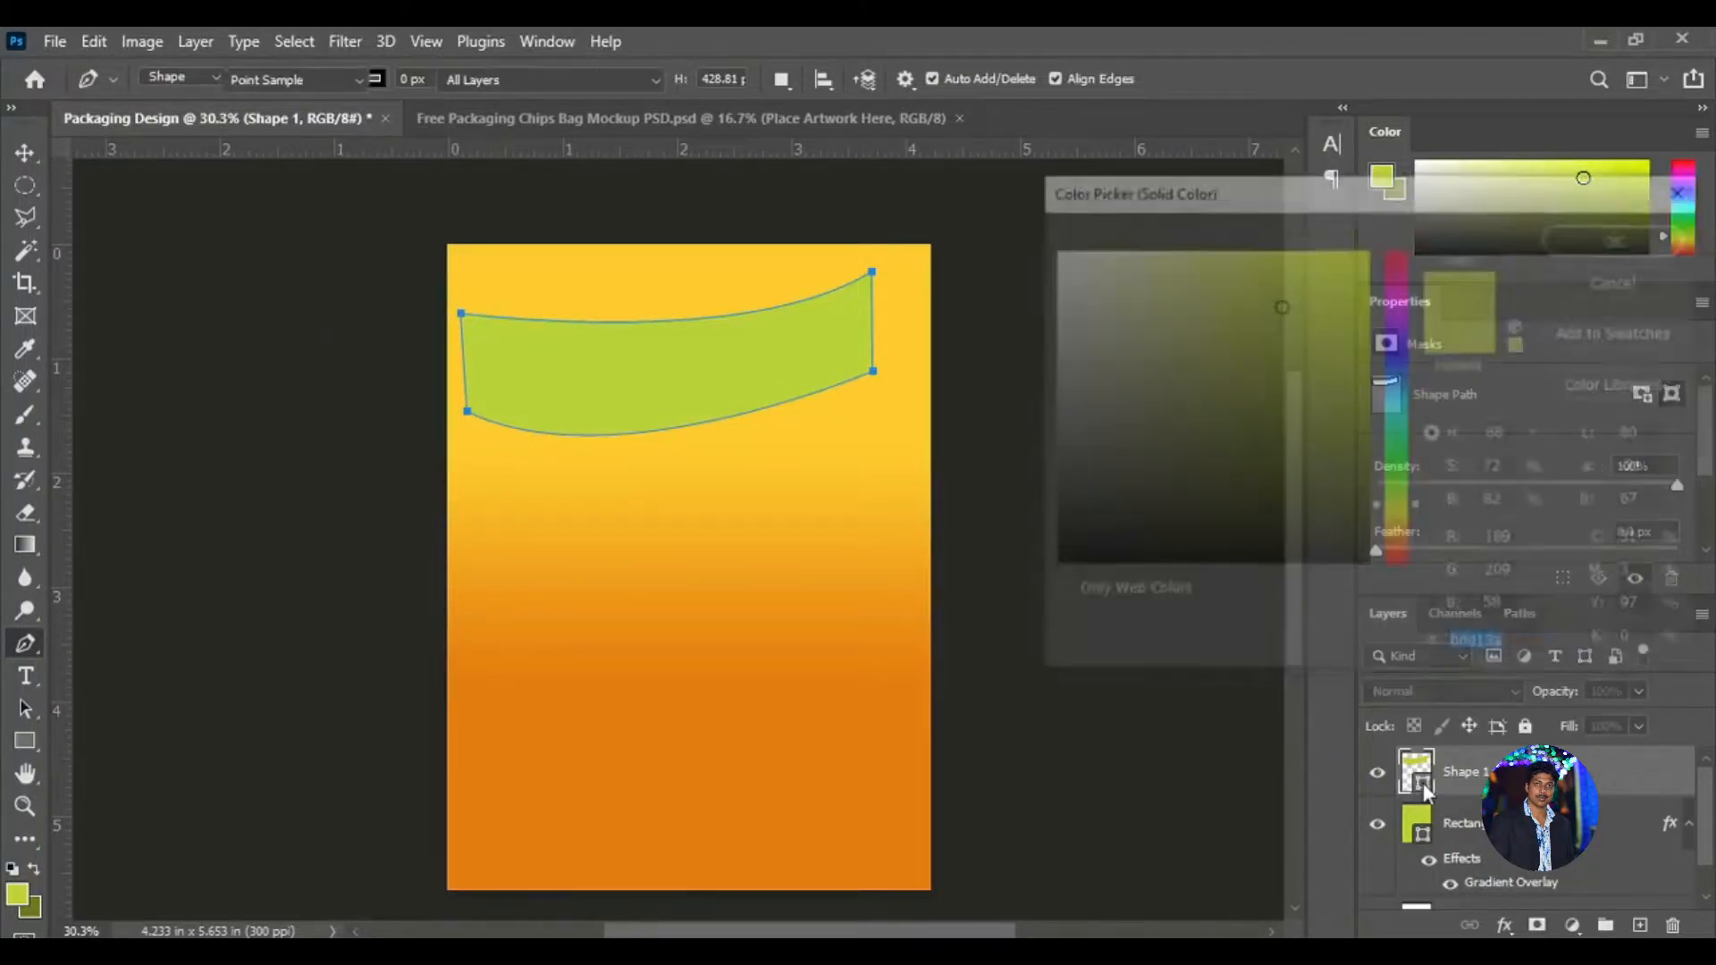
pyautogui.write('411')
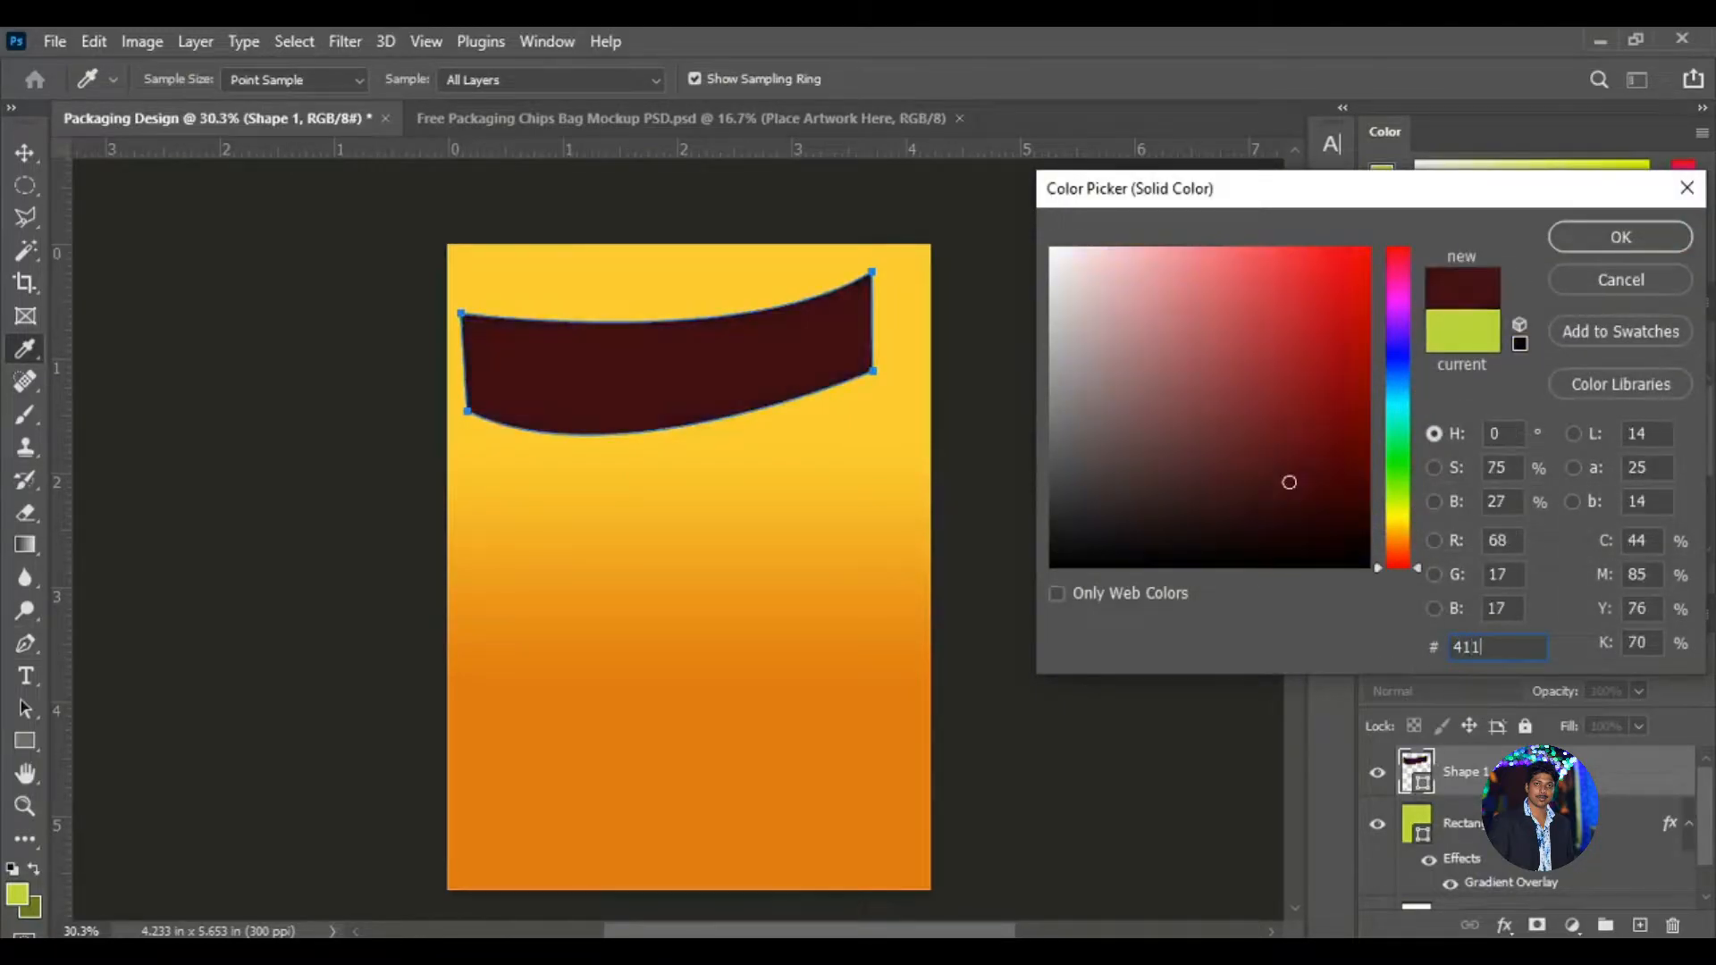
pyautogui.write('350')
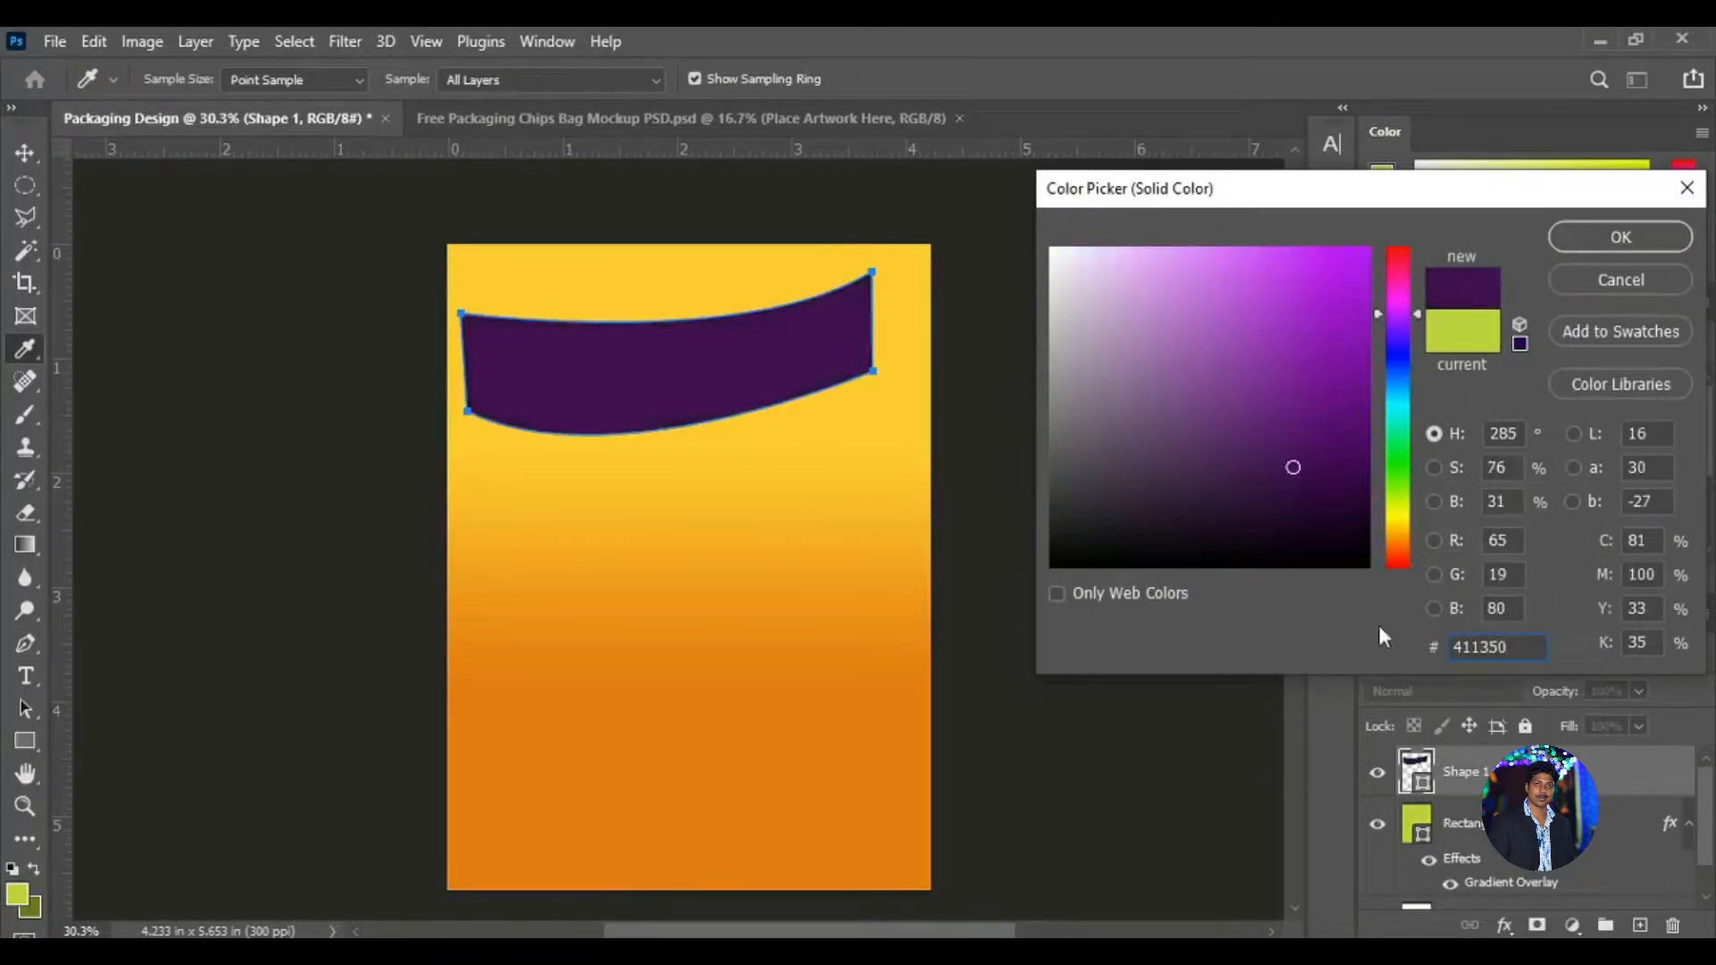
pyautogui.click(1619, 238)
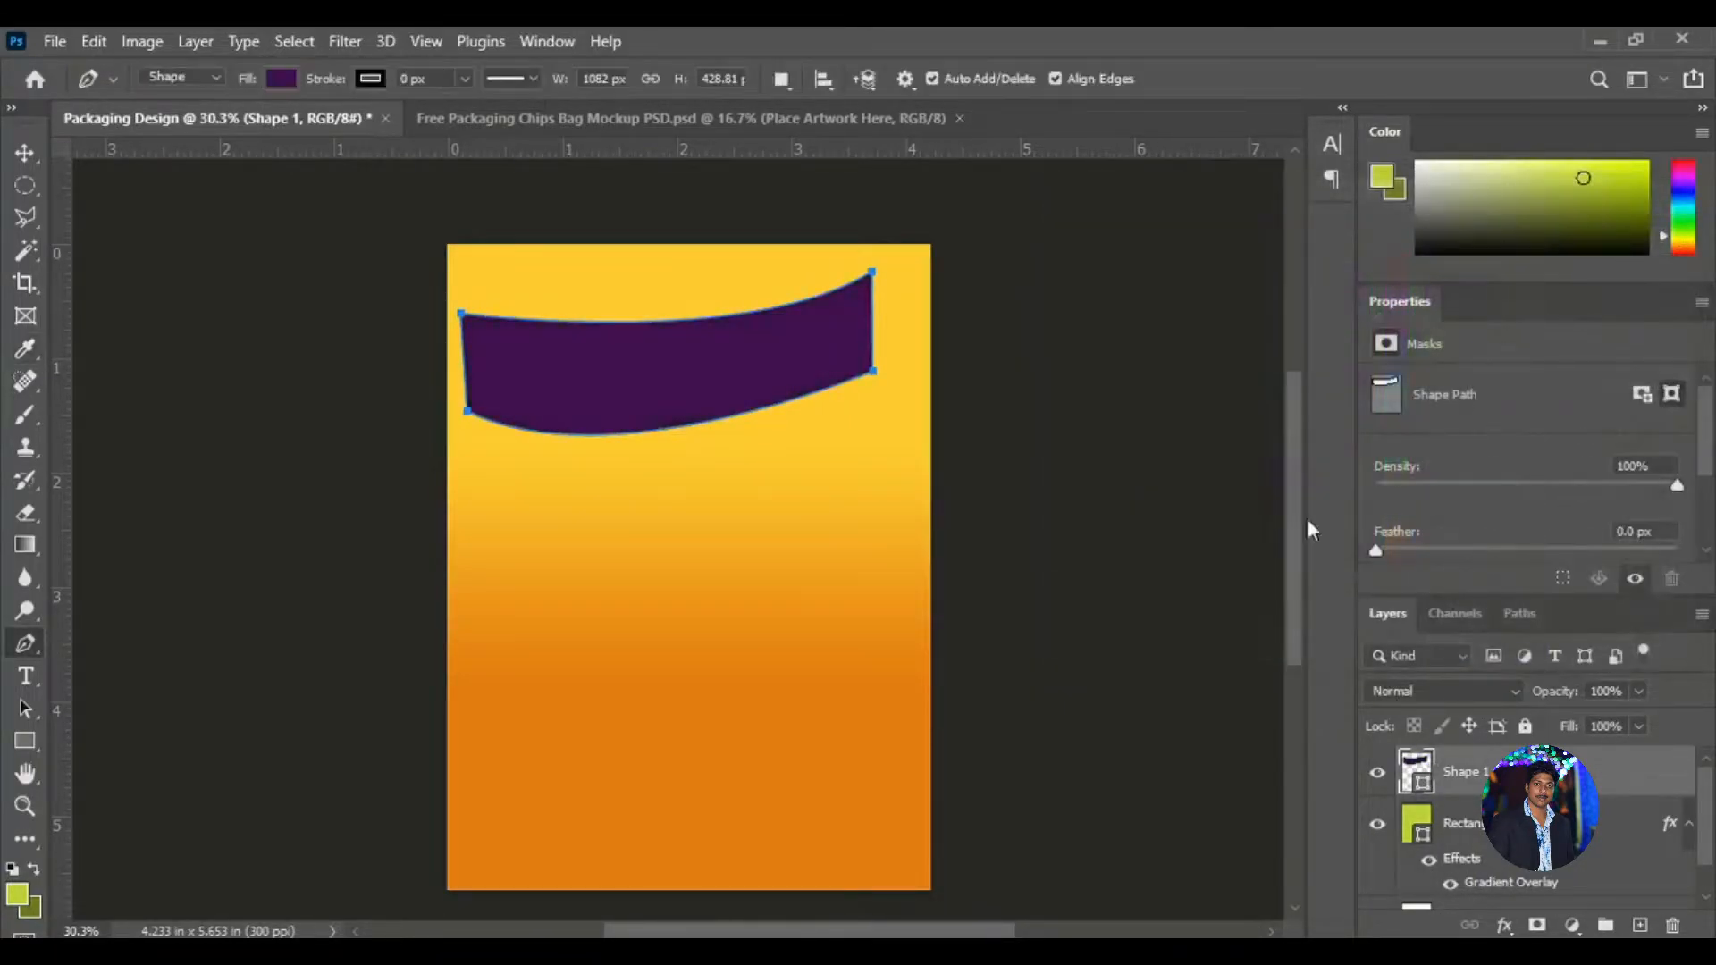
# Warp the purple banner by pulling its lower right corner downward and its lower left curve slightly up, and rasterize its layer.
pyautogui.click(24, 159)
pyautogui.click(109, 156)
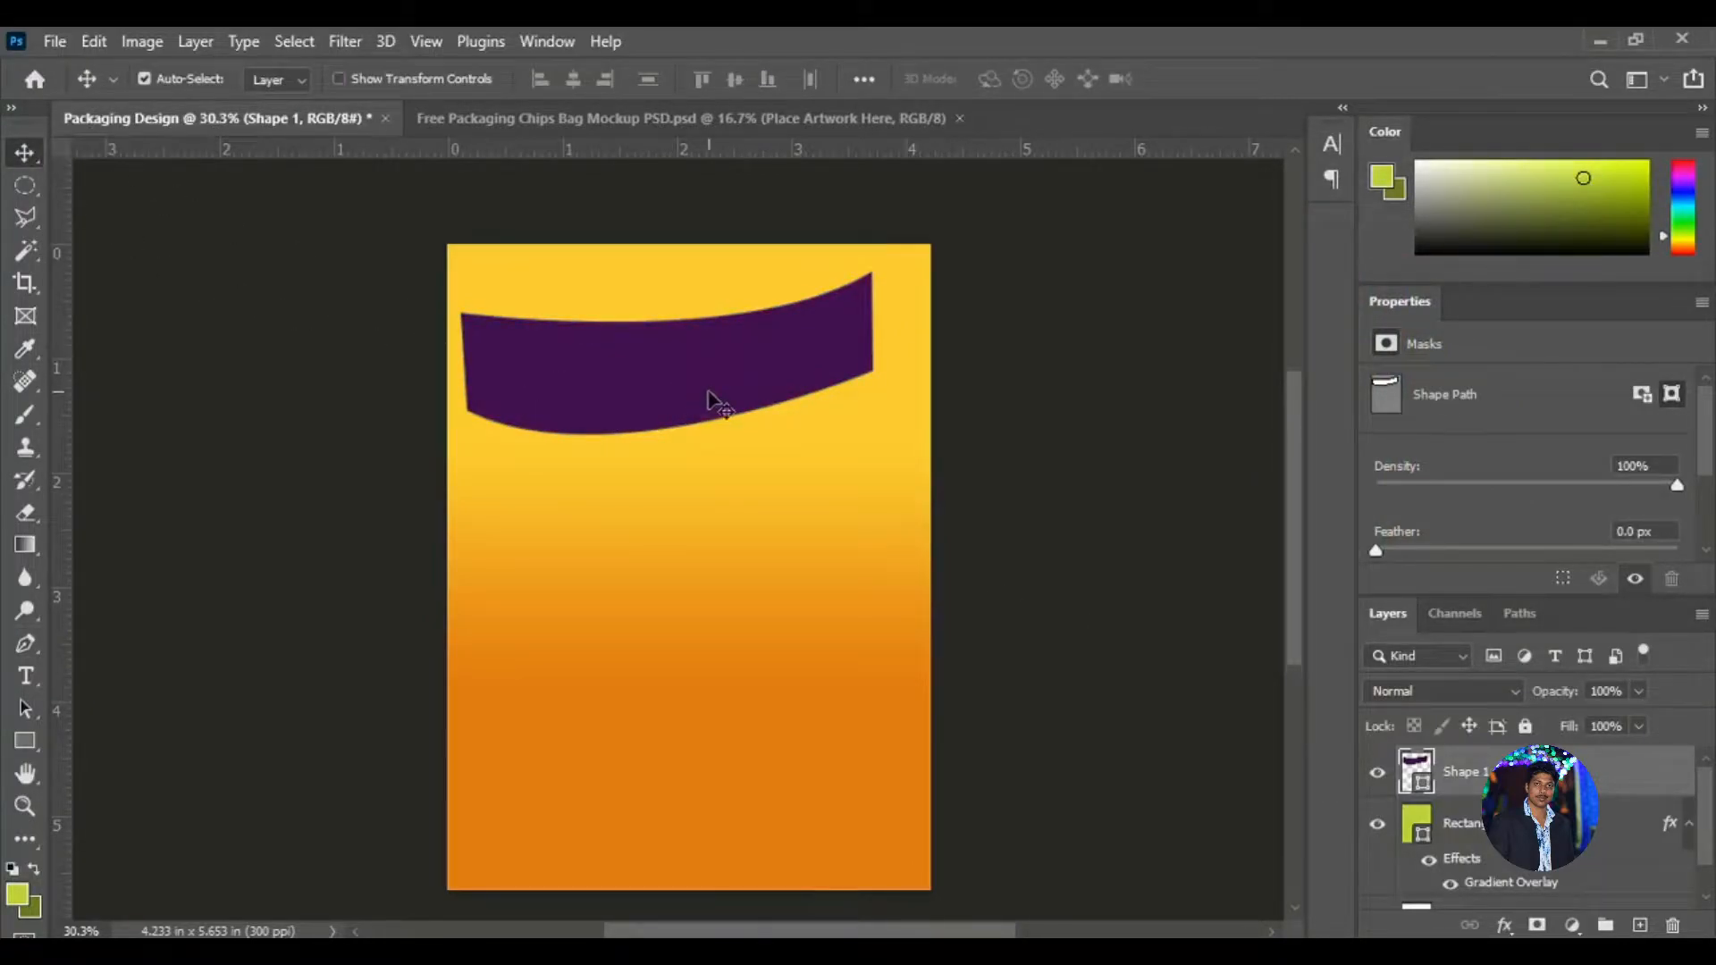
pyautogui.hotkey('ctrl', 't')
pyautogui.rightClick(762, 400)
pyautogui.click(848, 572)
pyautogui.moveTo(875, 441); pyautogui.dragTo(866, 494)
pyautogui.moveTo(597, 438); pyautogui.dragTo(633, 413)
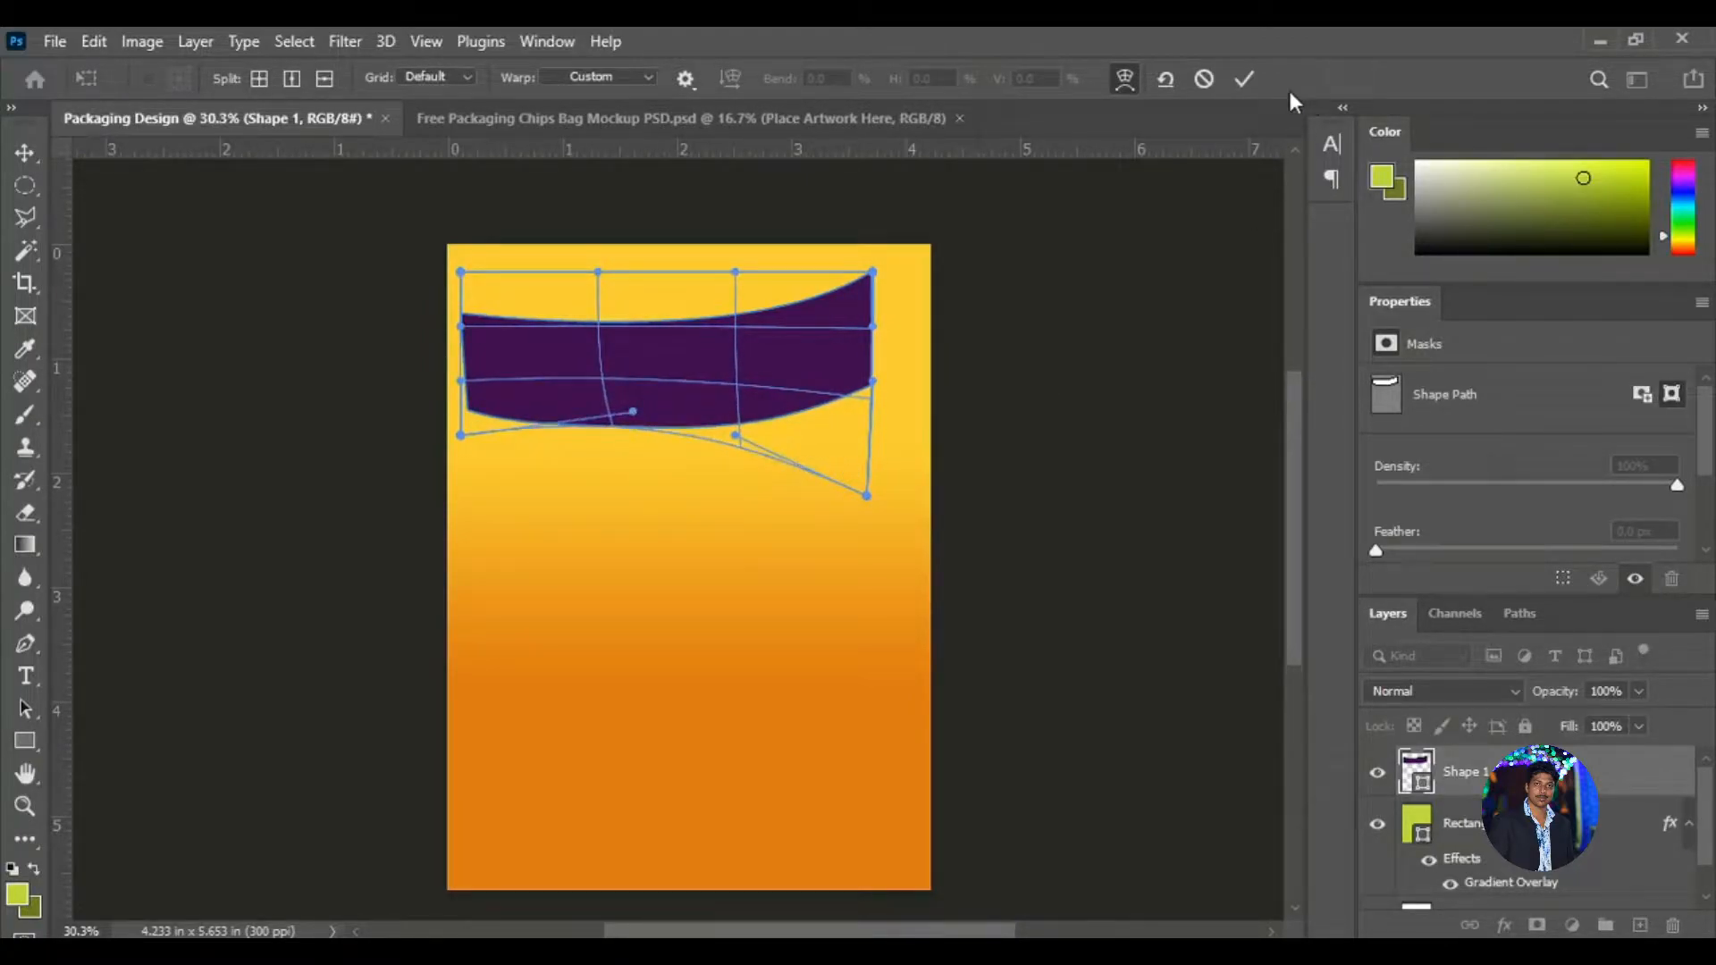
pyautogui.click(1244, 79)
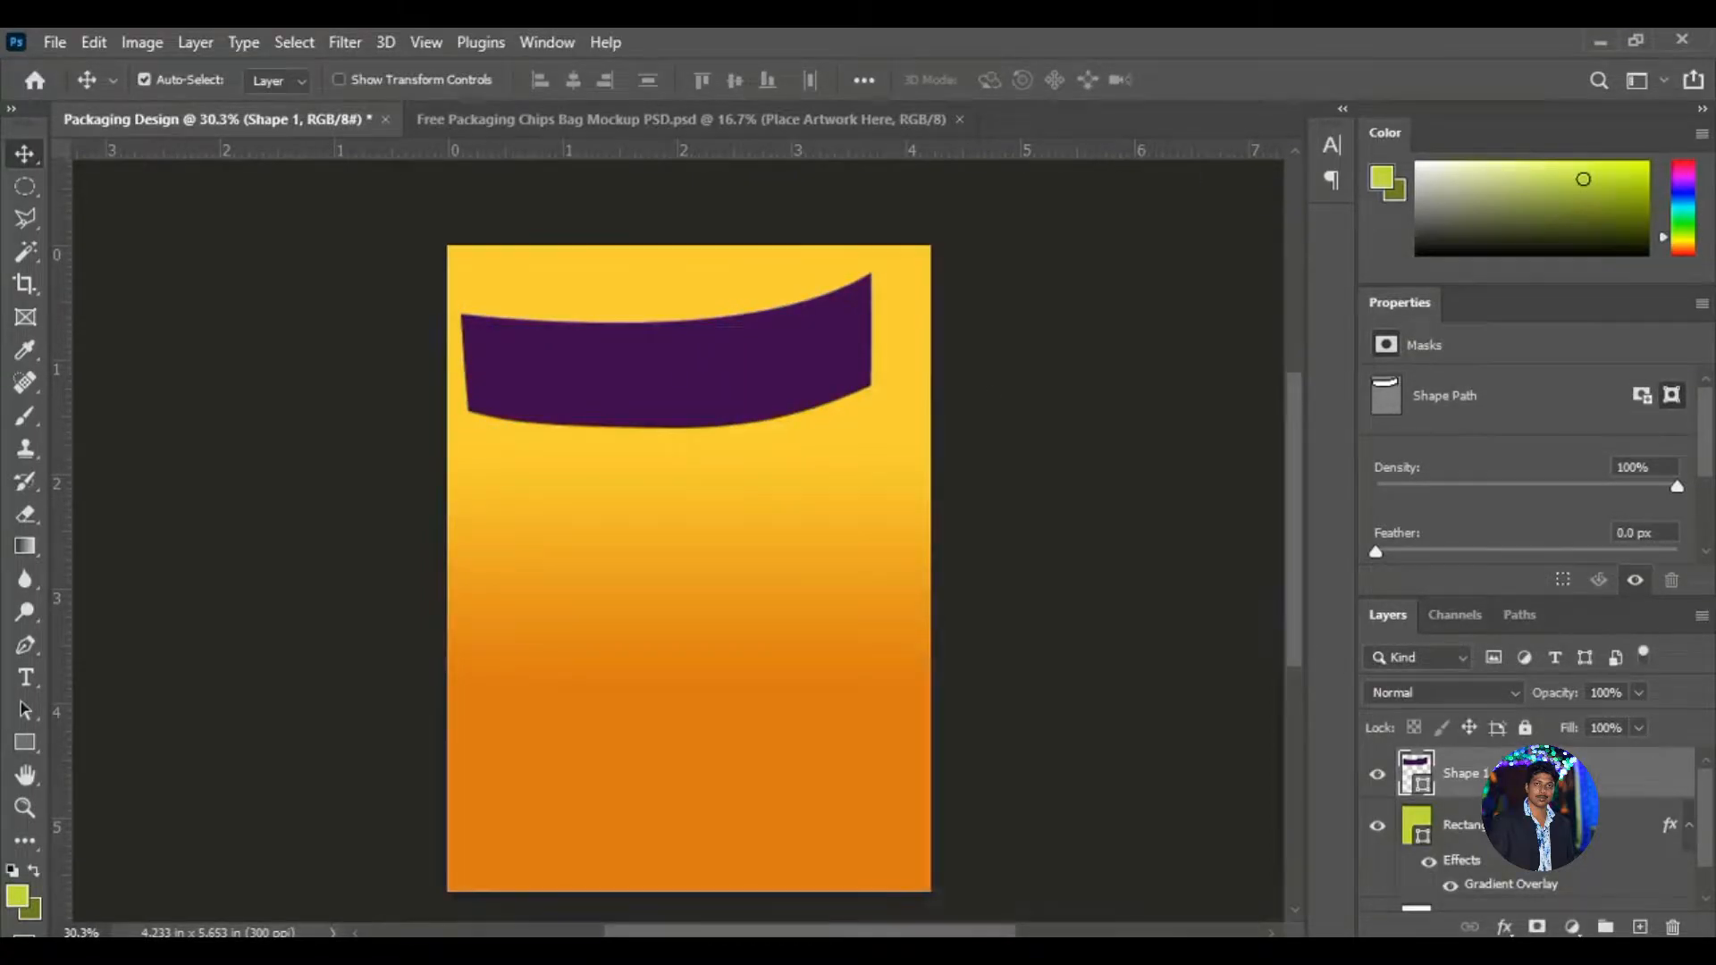
pyautogui.rightClick(1484, 774)
pyautogui.click(1246, 413)
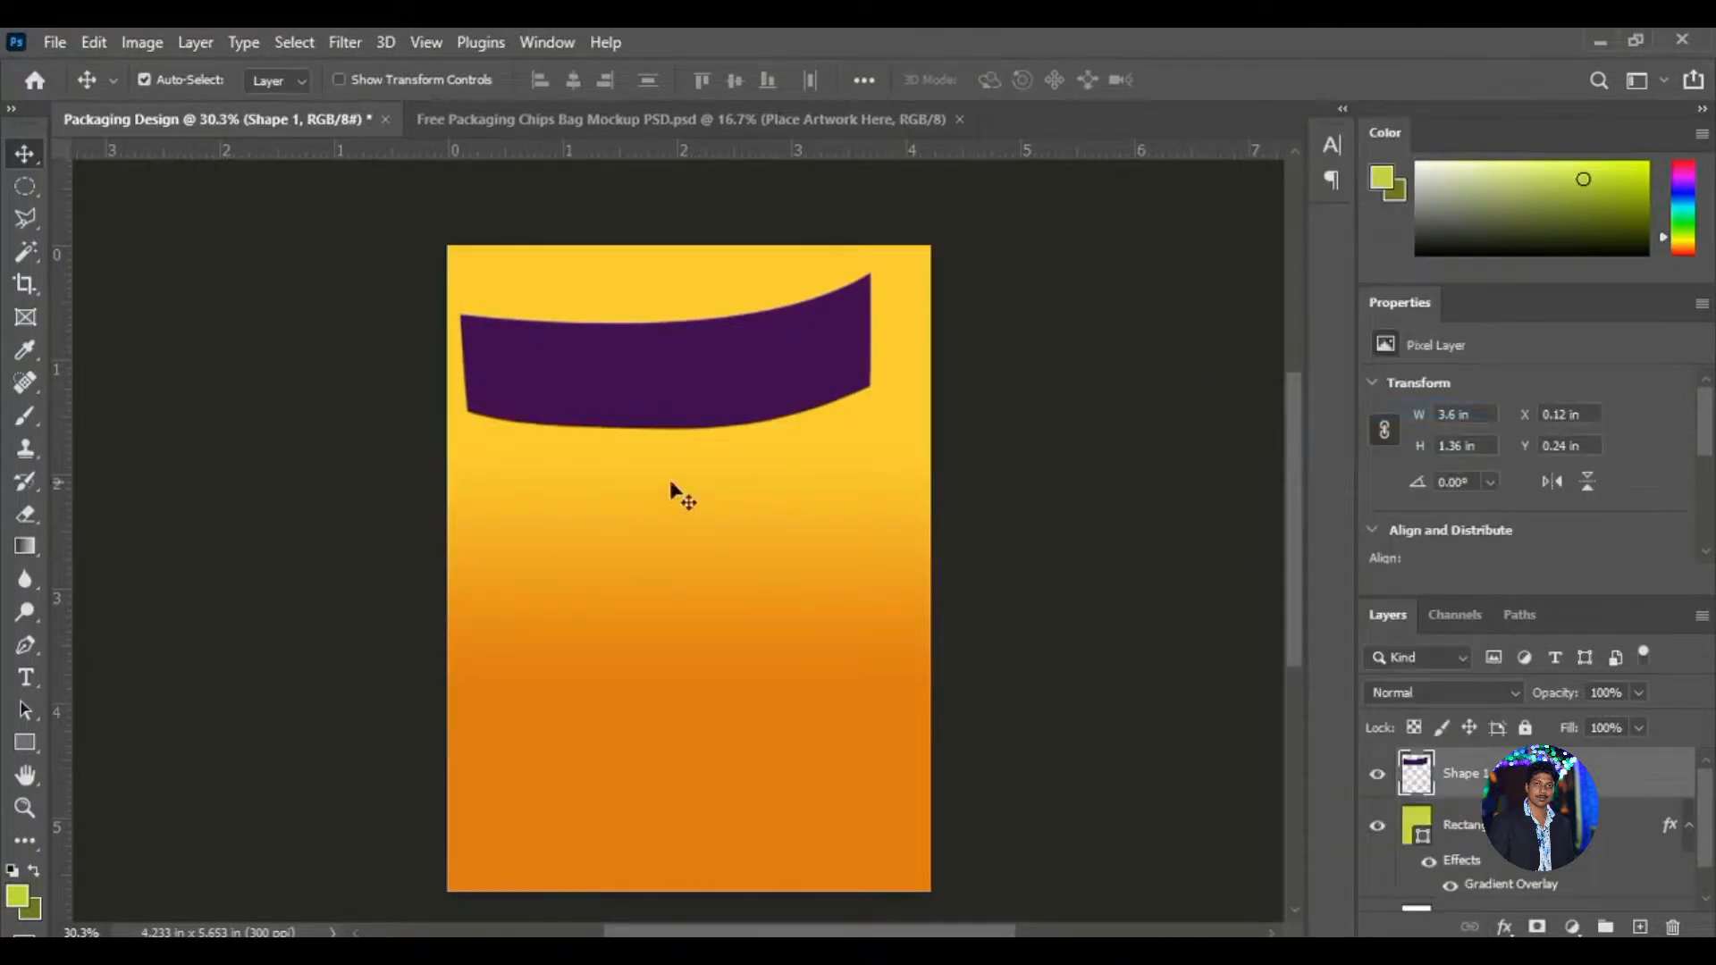
# Draw a closed pen path about 3.31 by 1.39 in around the banner, leaving out its two side ends and following its curved lower edge.
pyautogui.click(22, 646)
pyautogui.click(183, 78)
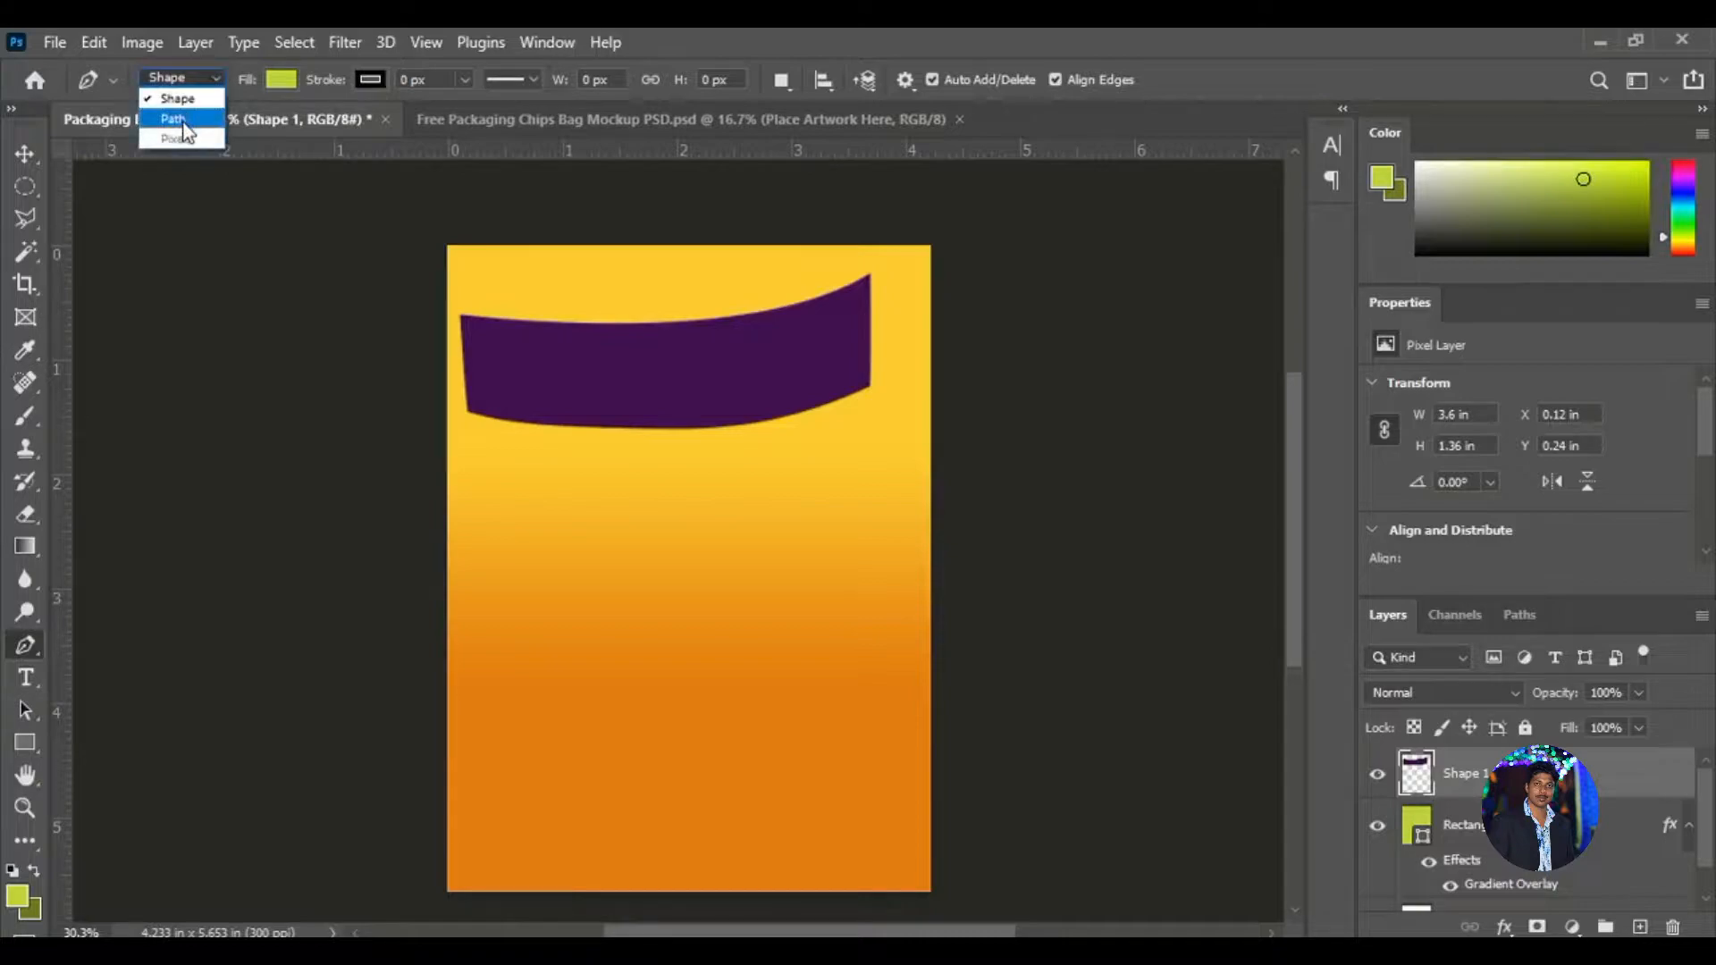
pyautogui.click(174, 115)
pyautogui.scroll(3, 474, 344)
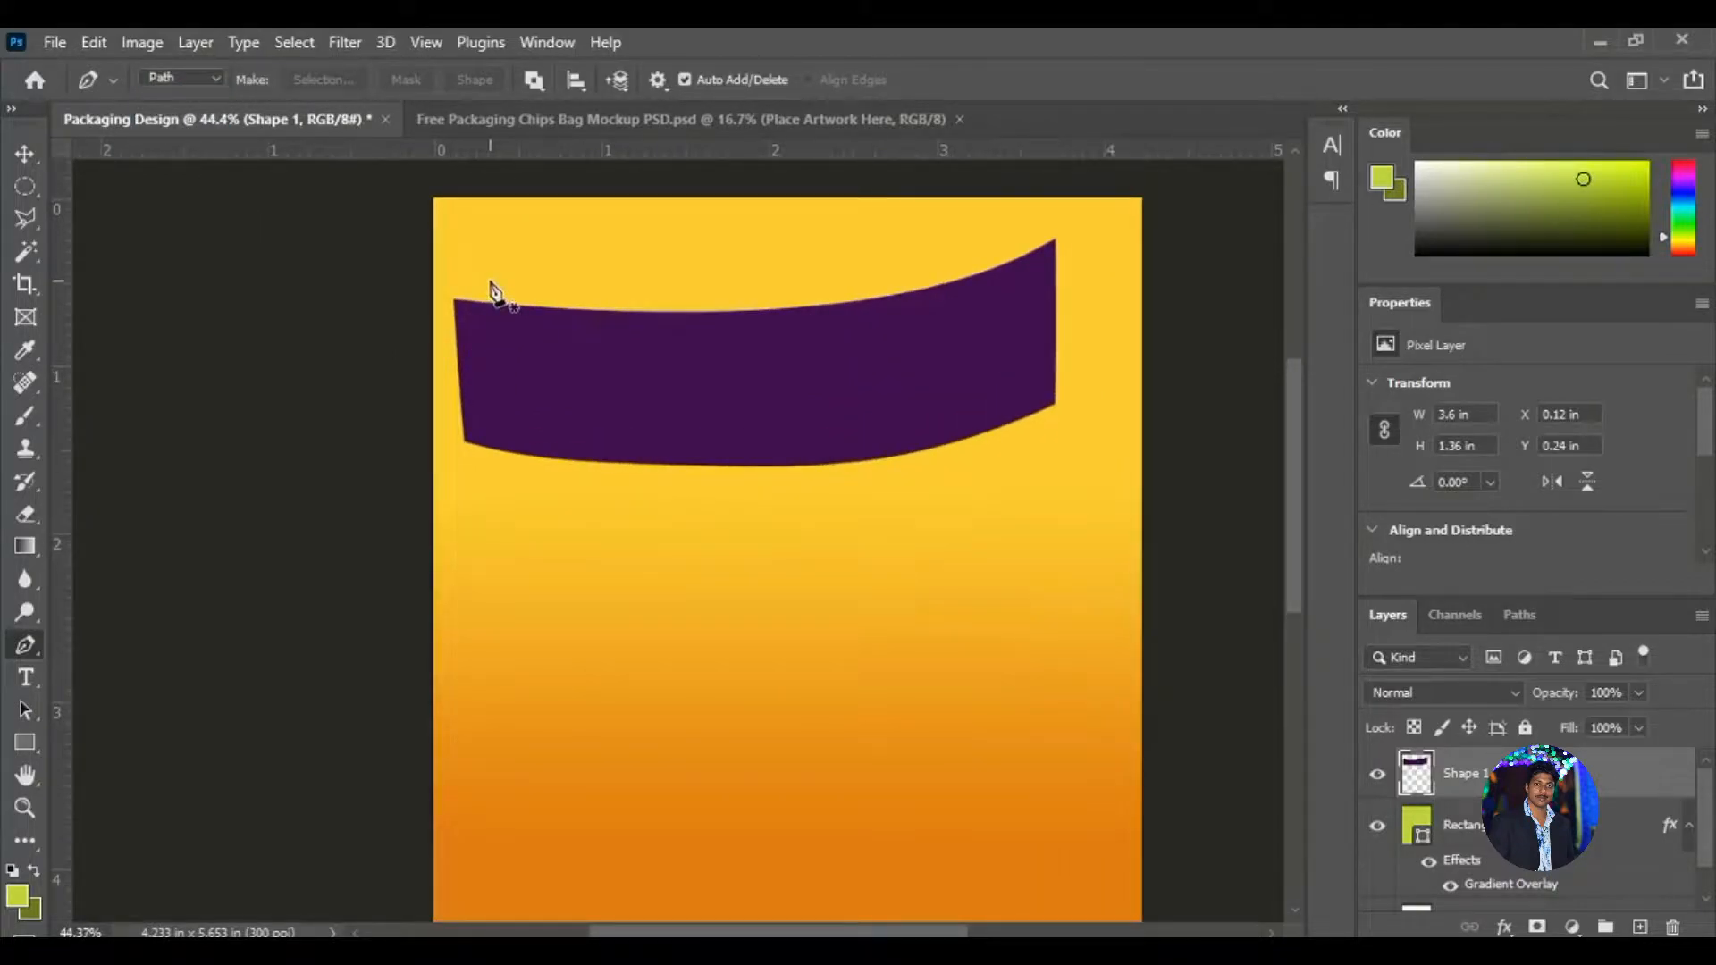
pyautogui.click(481, 283)
pyautogui.click(487, 463)
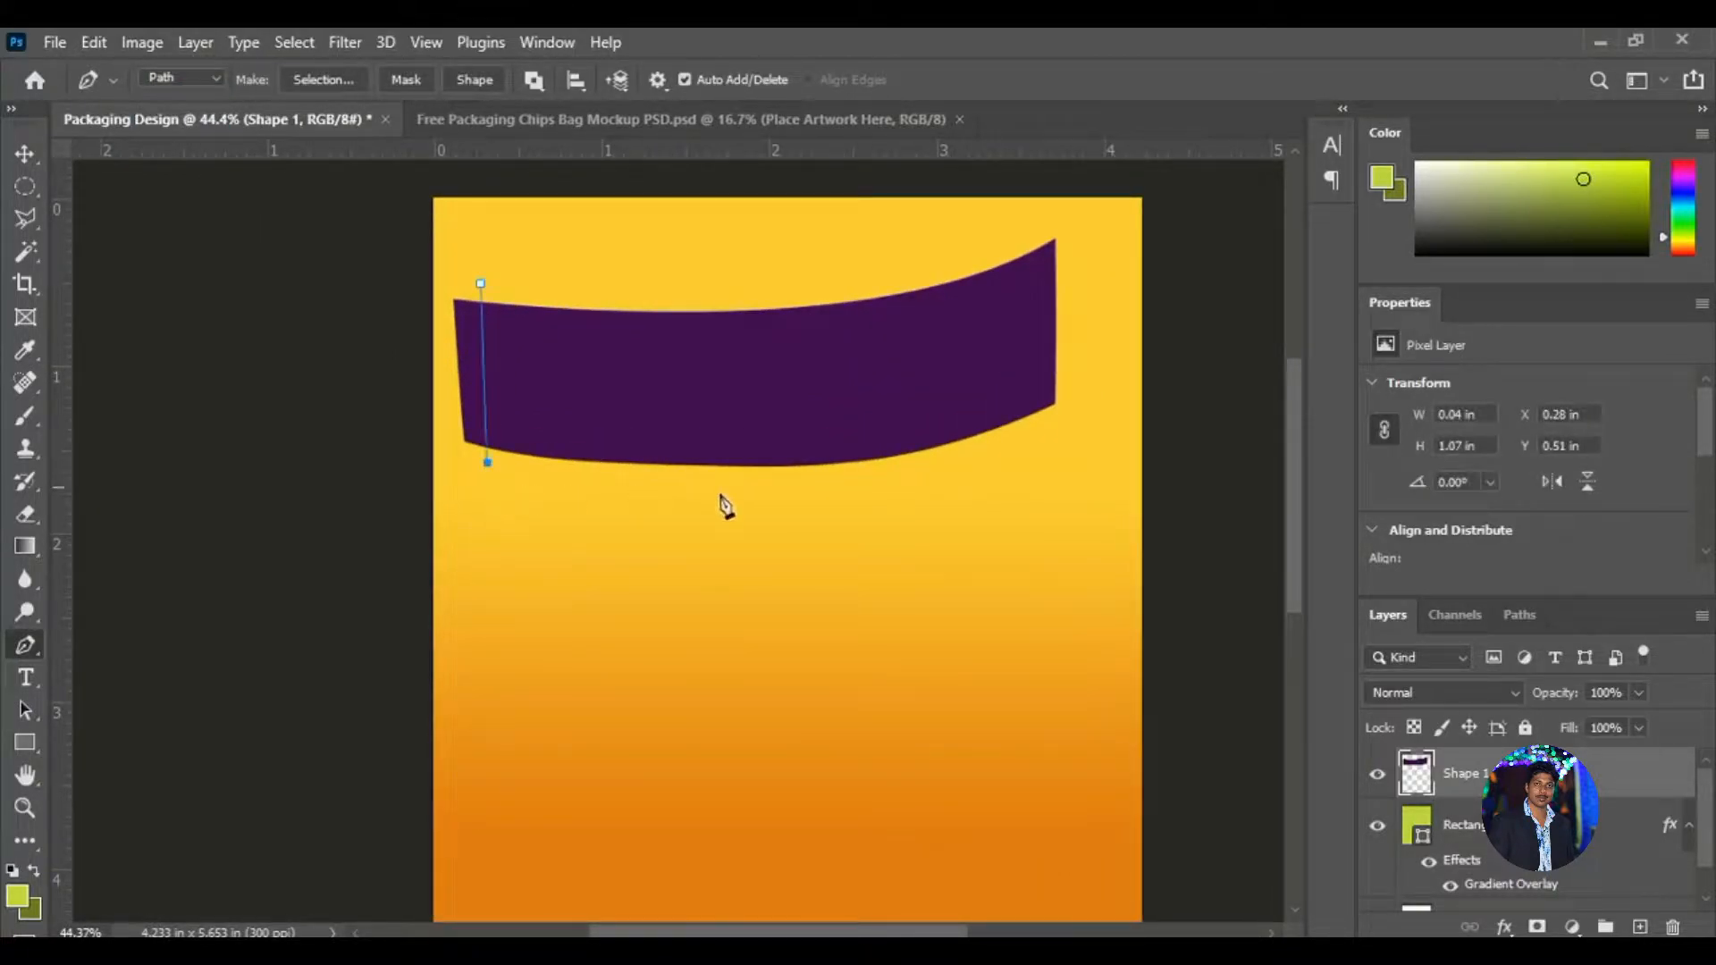
pyautogui.moveTo(1035, 427); pyautogui.dragTo(1203, 327)
pyautogui.click(1035, 427)
pyautogui.click(1000, 251)
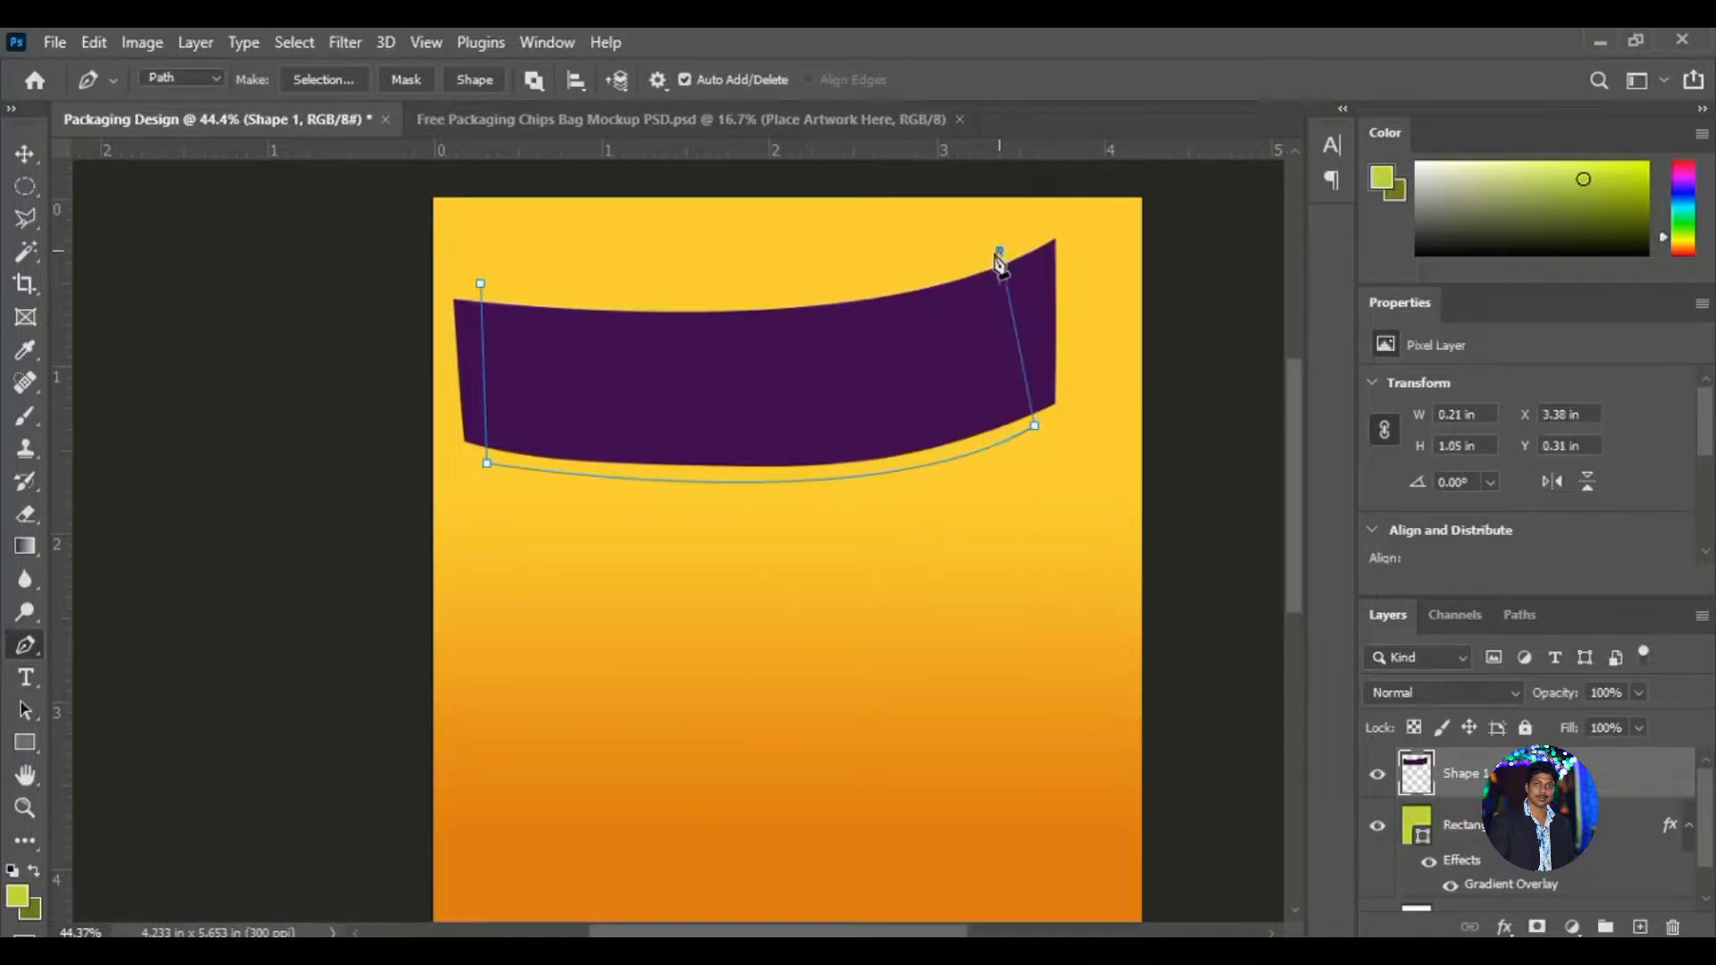
pyautogui.click(481, 284)
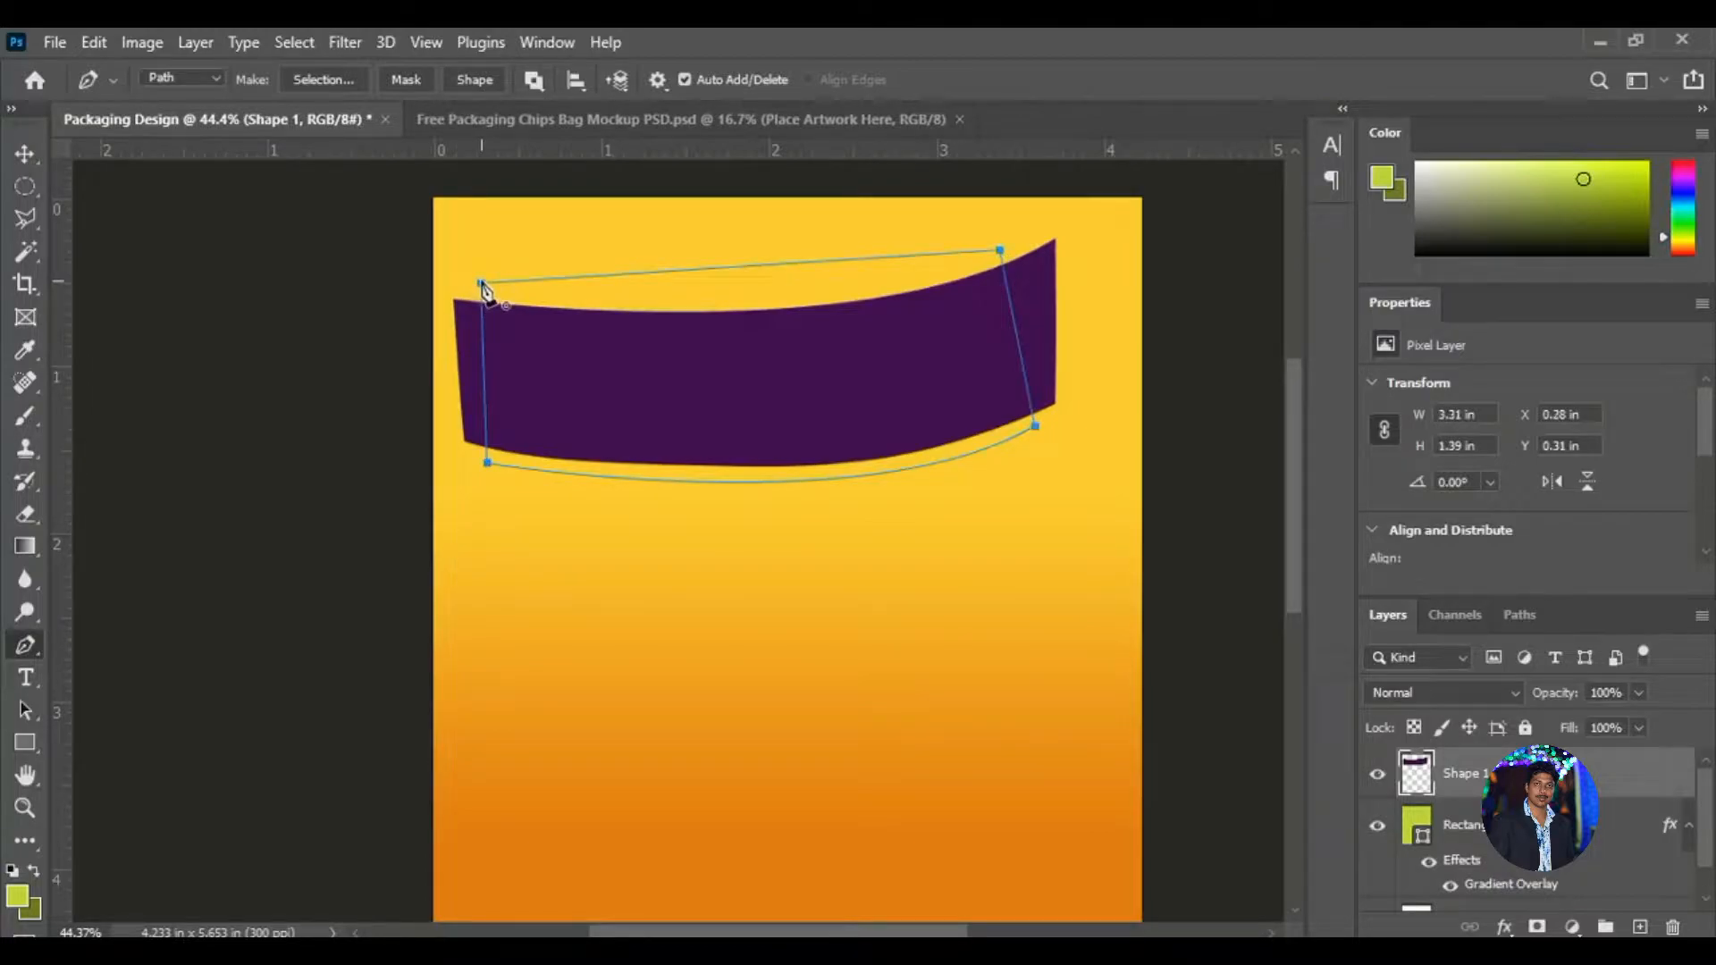
# Convert the path to a selection and copy and paste the enclosed part of the banner as a new layer.
pyautogui.rightClick(719, 345)
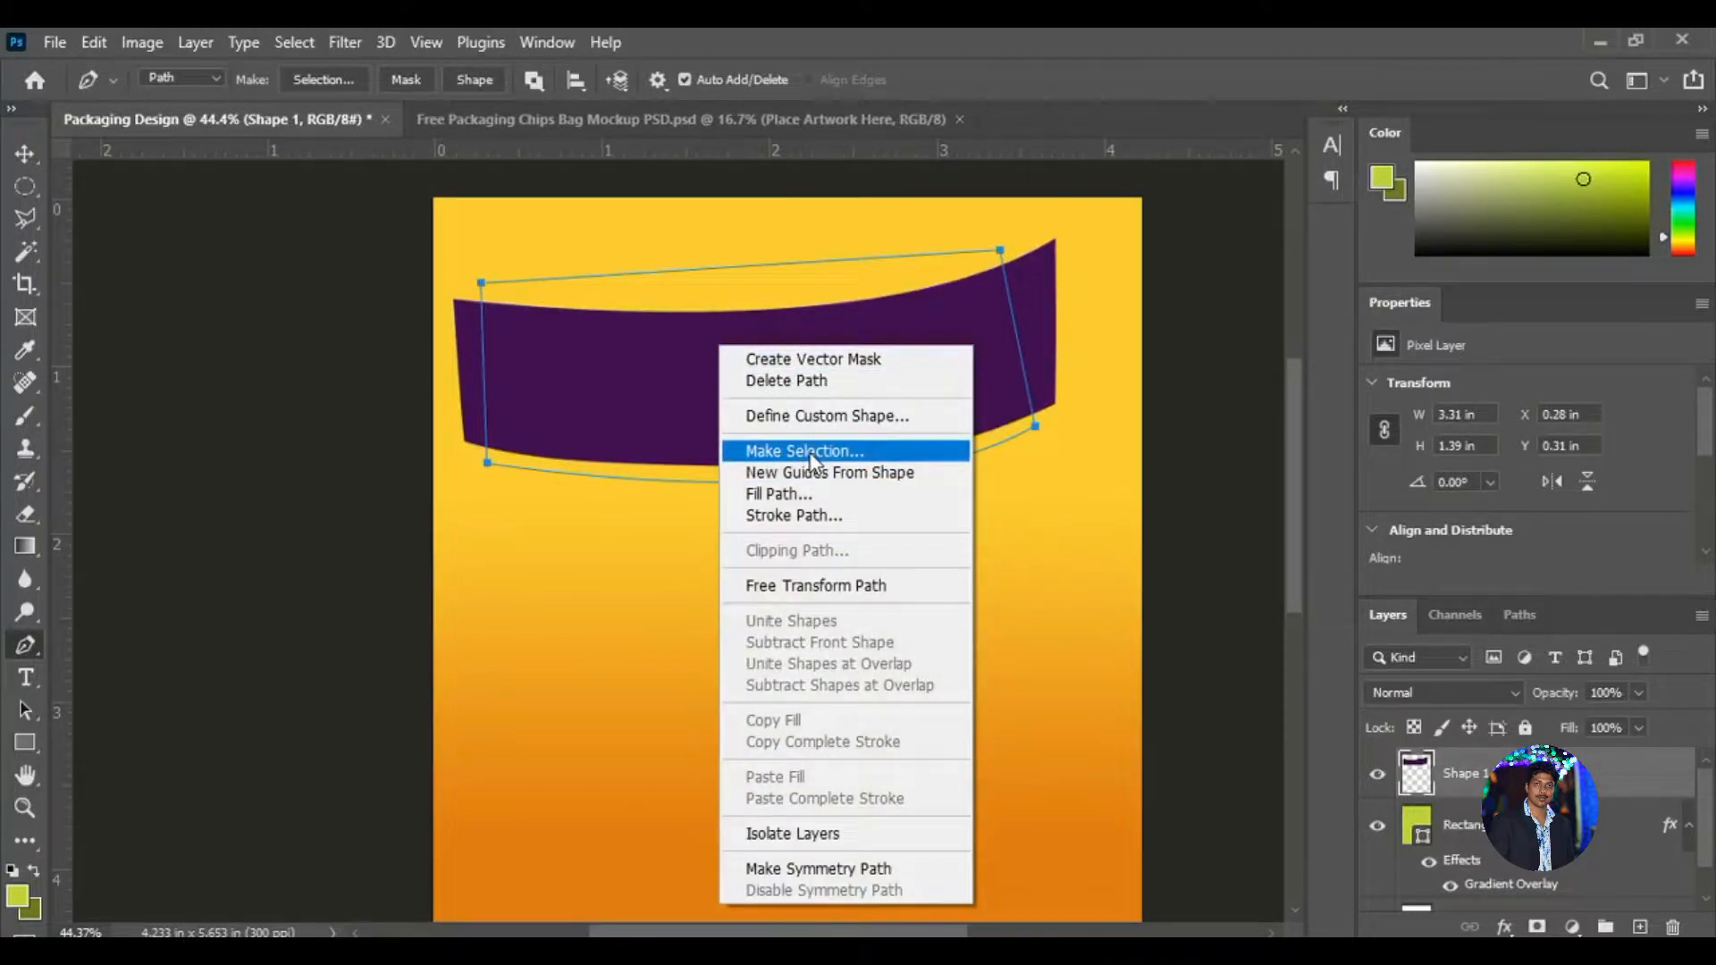
pyautogui.click(812, 451)
pyautogui.press('Return')
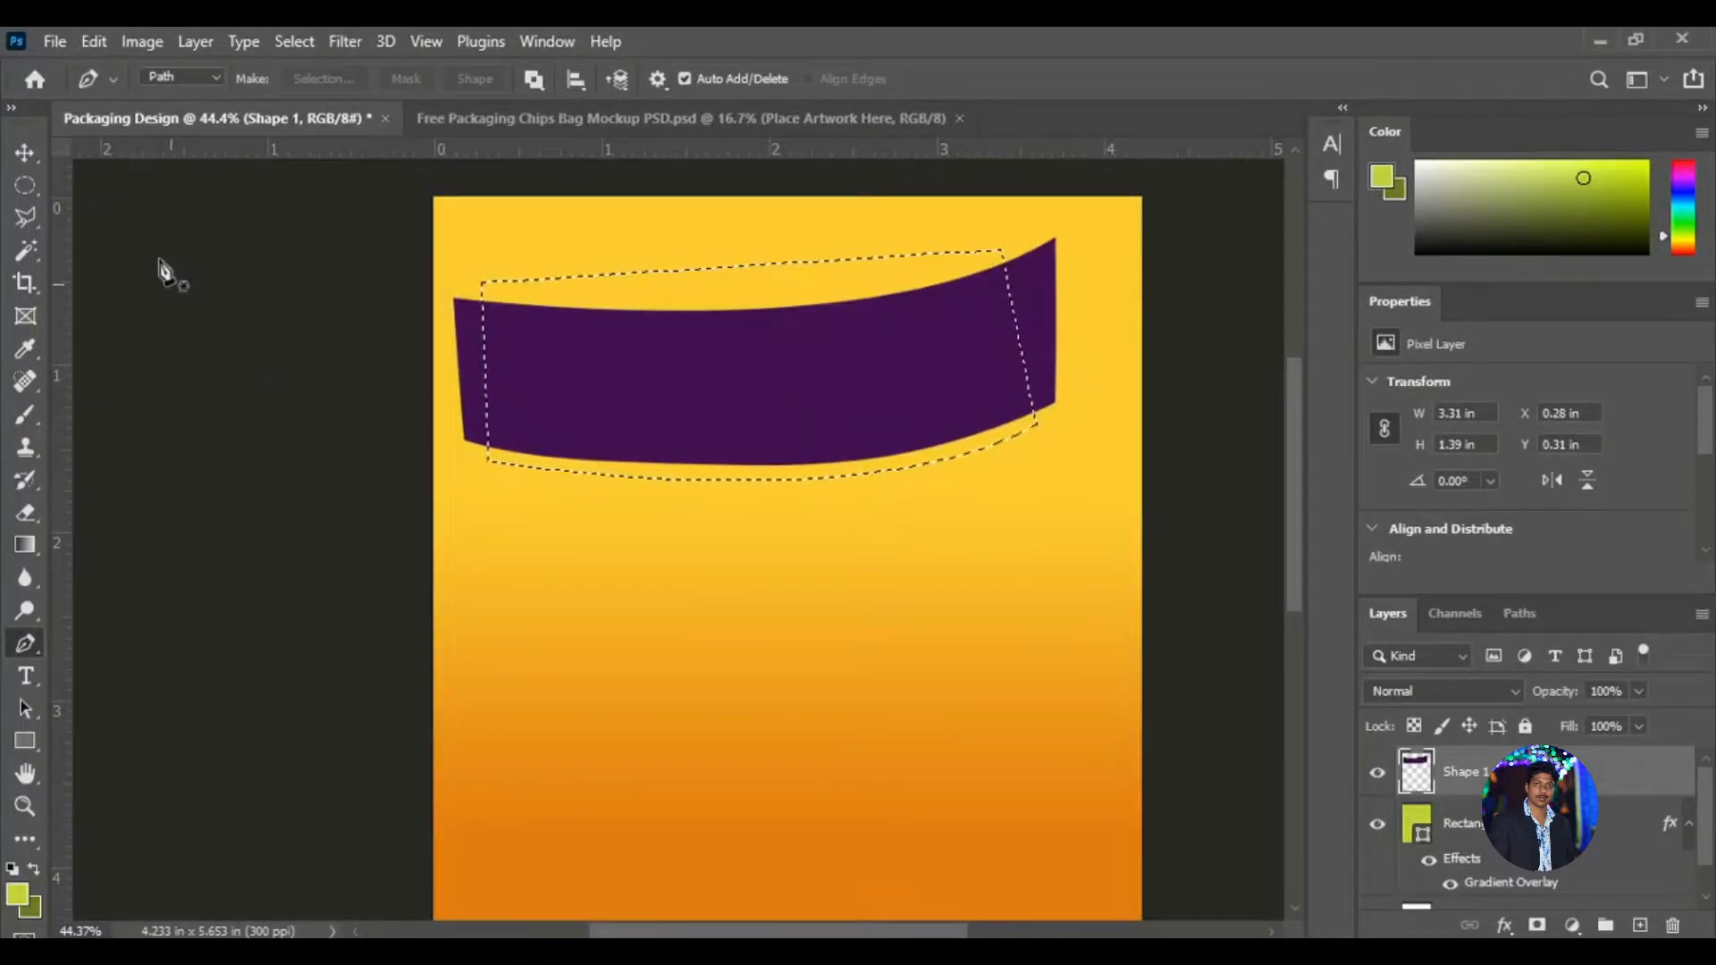
pyautogui.click(96, 41)
pyautogui.click(151, 211)
pyautogui.click(96, 41)
pyautogui.click(156, 257)
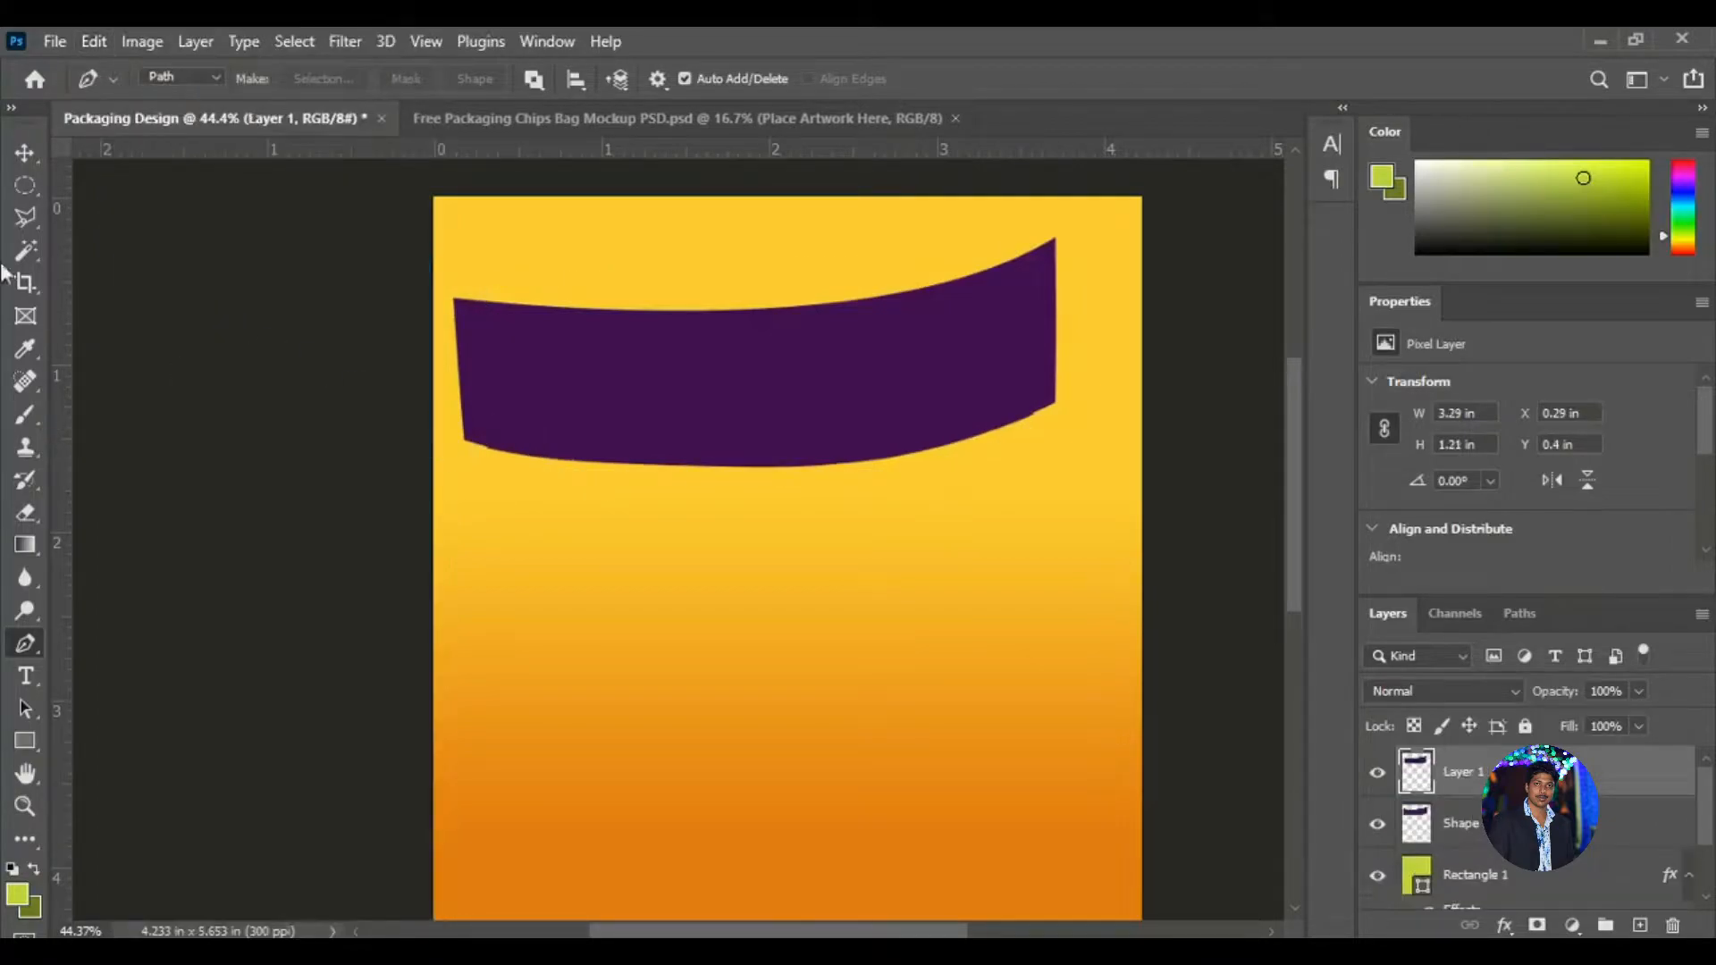
# Move the pasted banner layer beneath Shape 1 and fine-tune its vertical position with small nudges.
pyautogui.click(25, 152)
pyautogui.moveTo(1453, 771); pyautogui.dragTo(1531, 879)
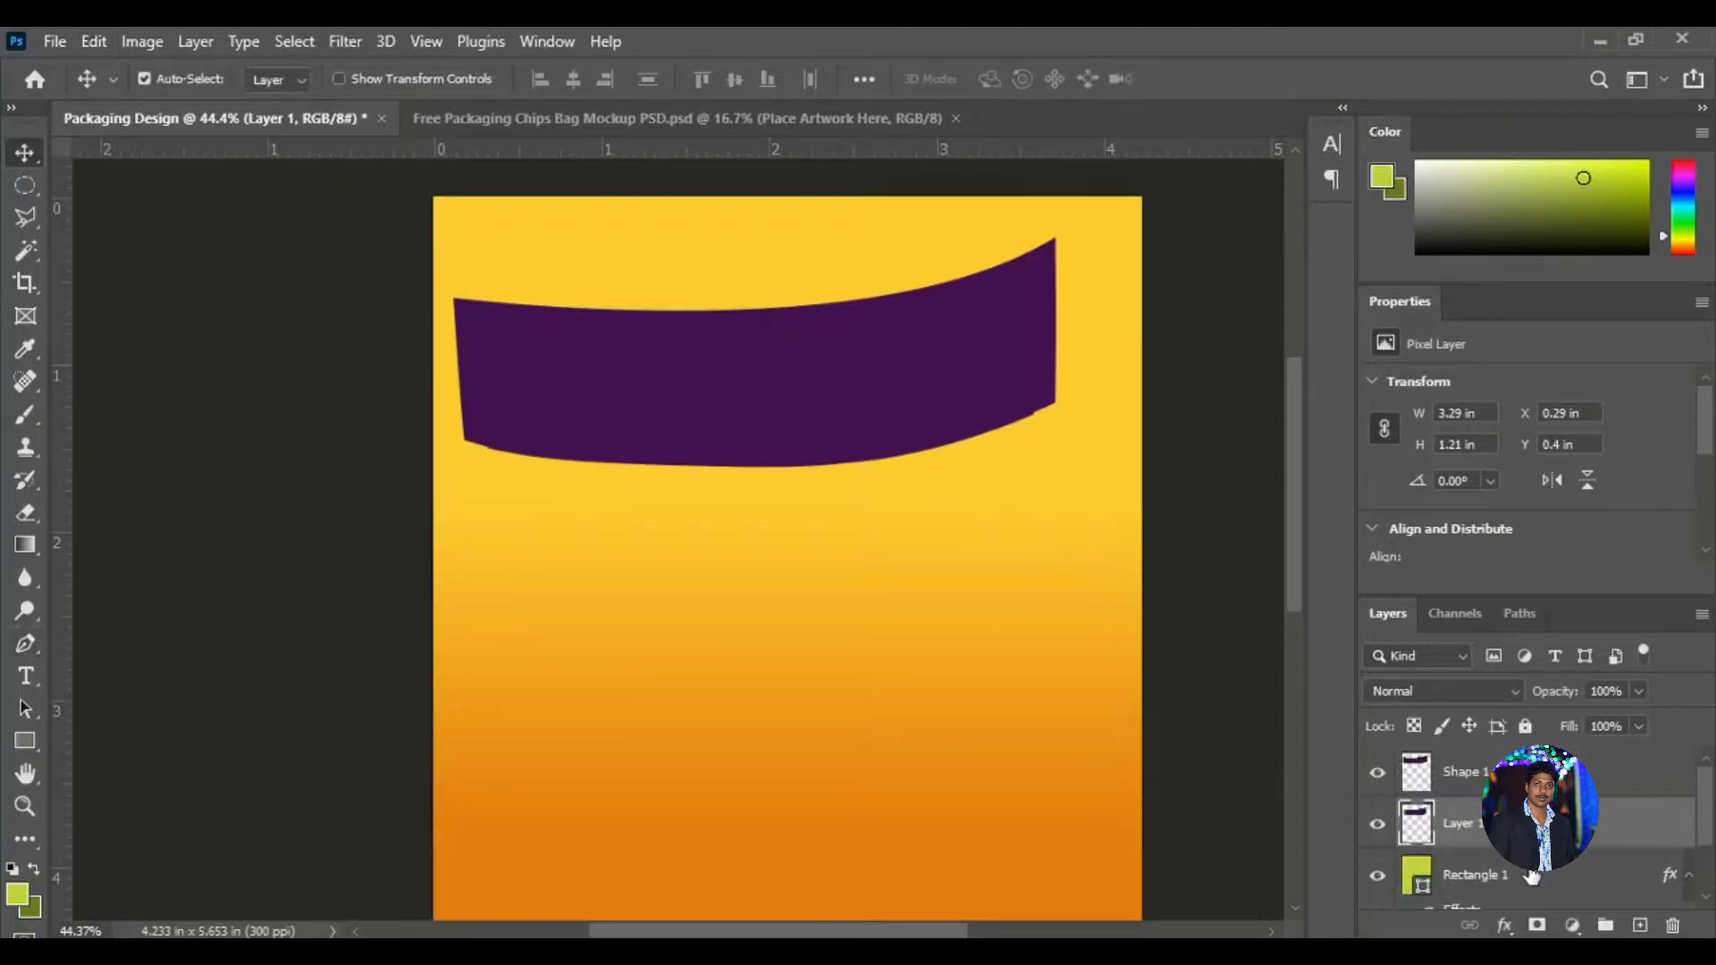
pyautogui.press('Up')
pyautogui.press('Up')
pyautogui.press('Down')
pyautogui.press('Down')
# Turn on a gradient overlay for the Shape 1 layer, keeping #ffcb2f as the gradient's first colour stop.
pyautogui.click(1640, 778)
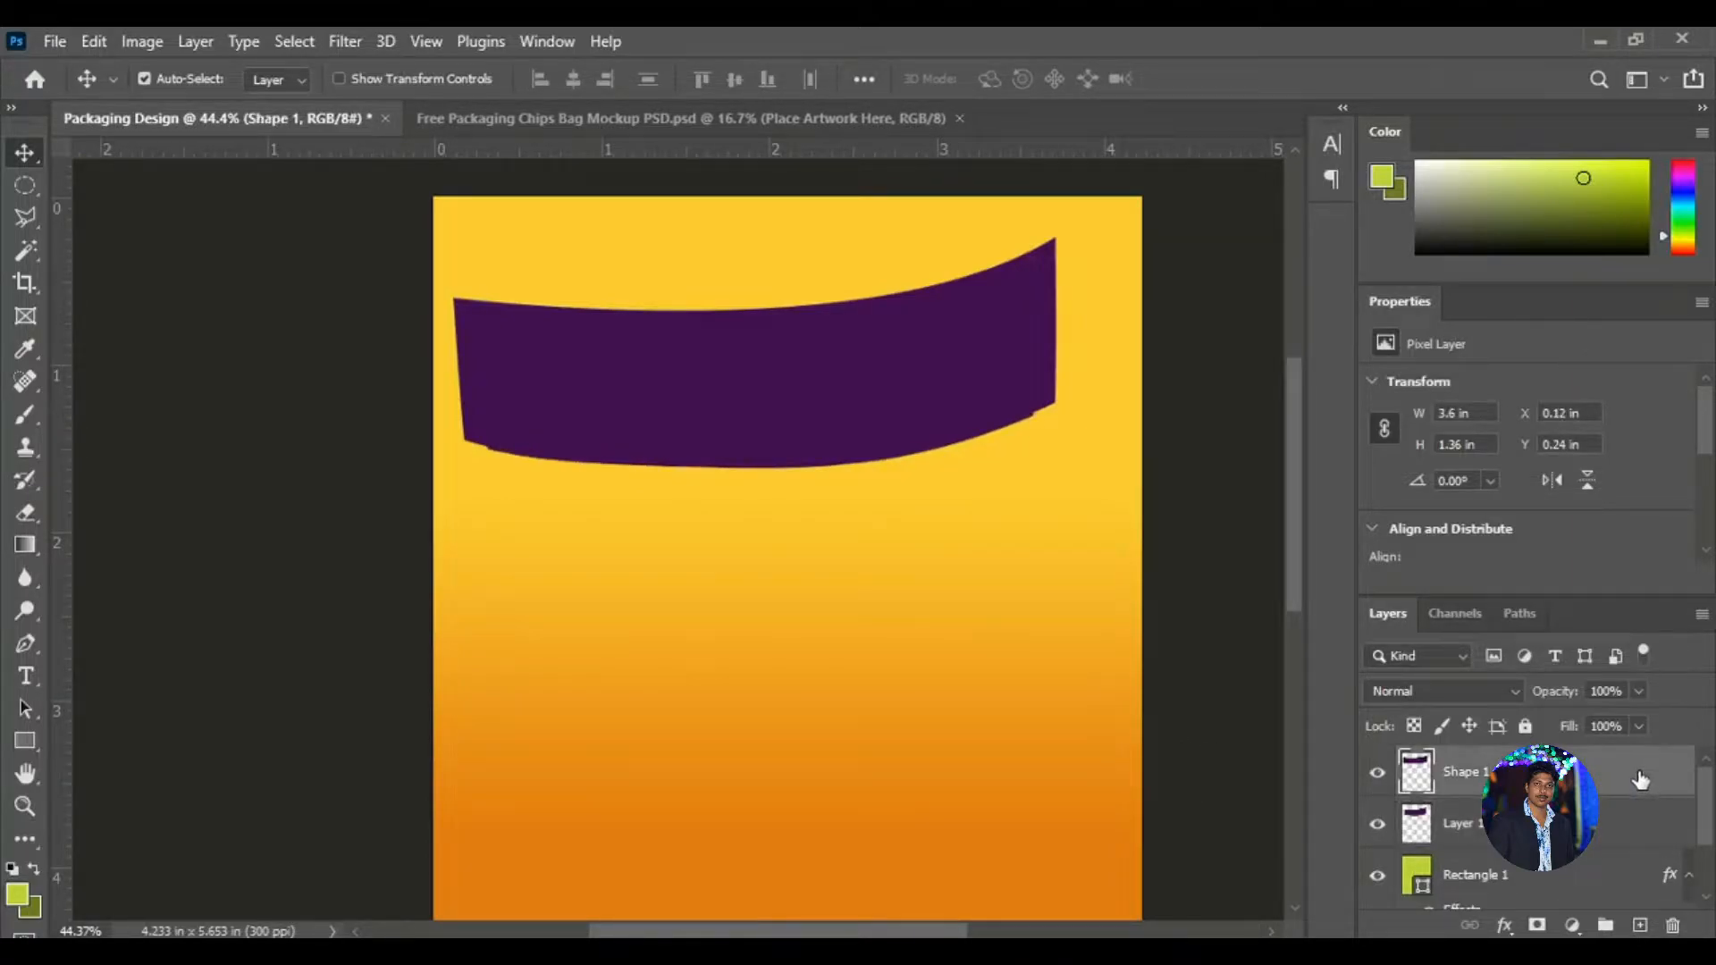
pyautogui.doubleClick(1640, 778)
pyautogui.click(750, 500)
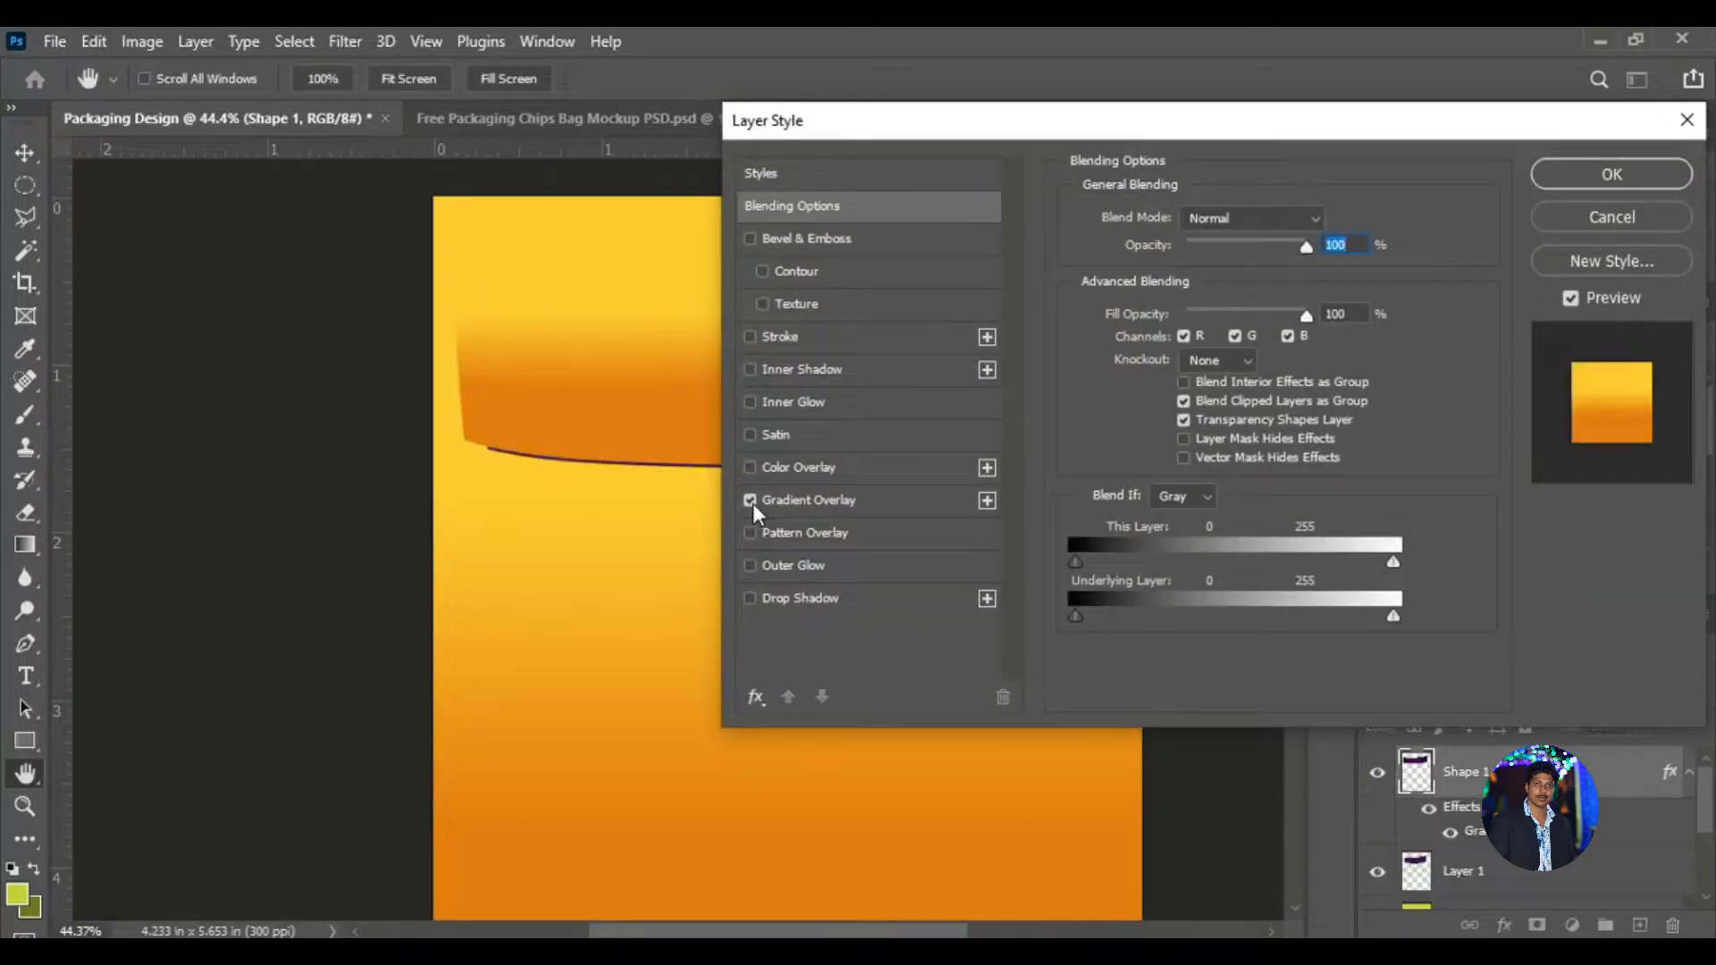
pyautogui.click(849, 501)
pyautogui.click(1232, 280)
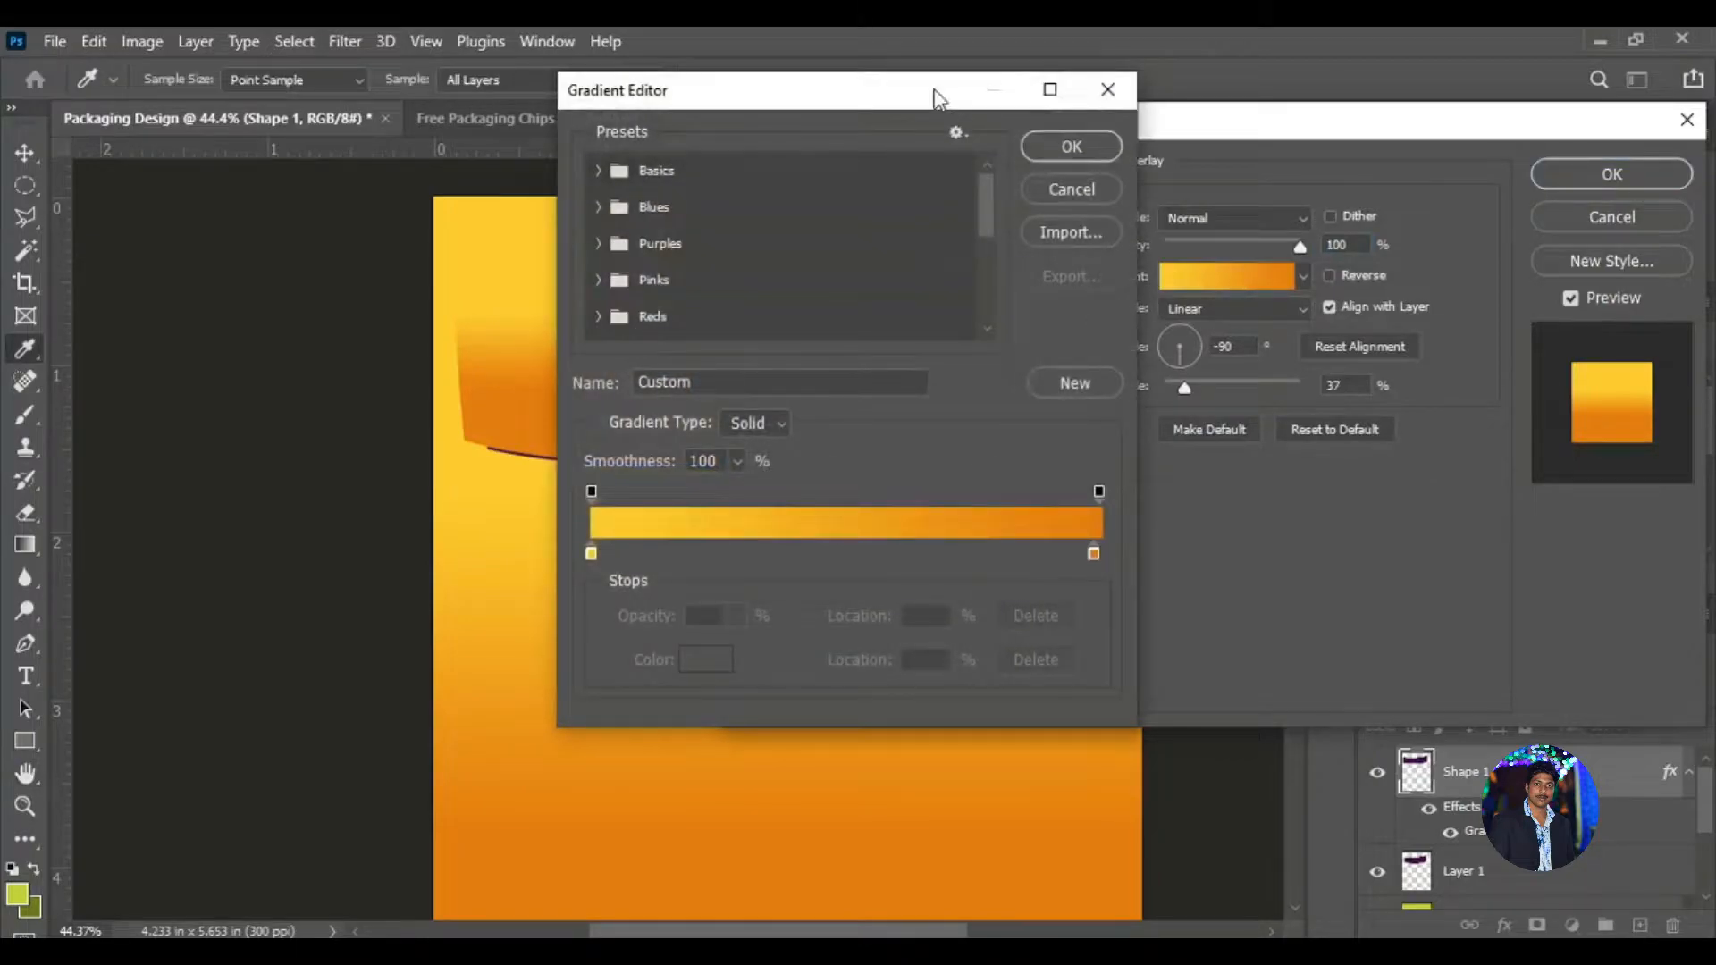
pyautogui.moveTo(934, 96); pyautogui.dragTo(1370, 94)
pyautogui.click(1032, 559)
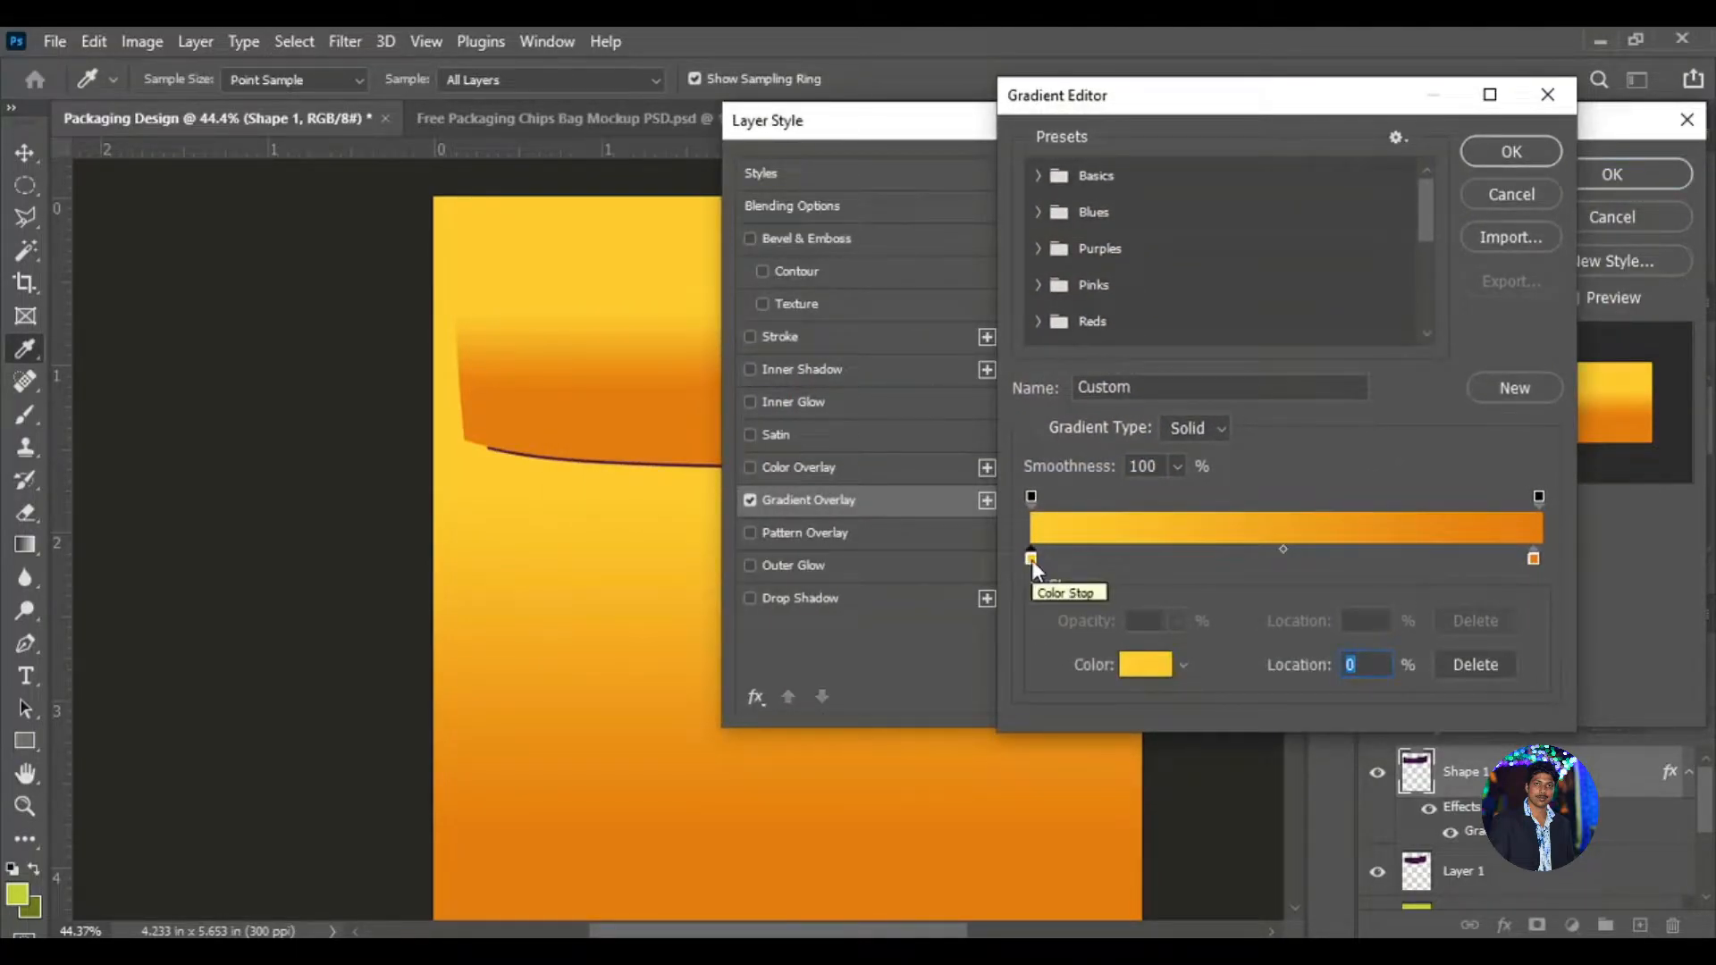
pyautogui.doubleClick(1031, 560)
pyautogui.click(1510, 647)
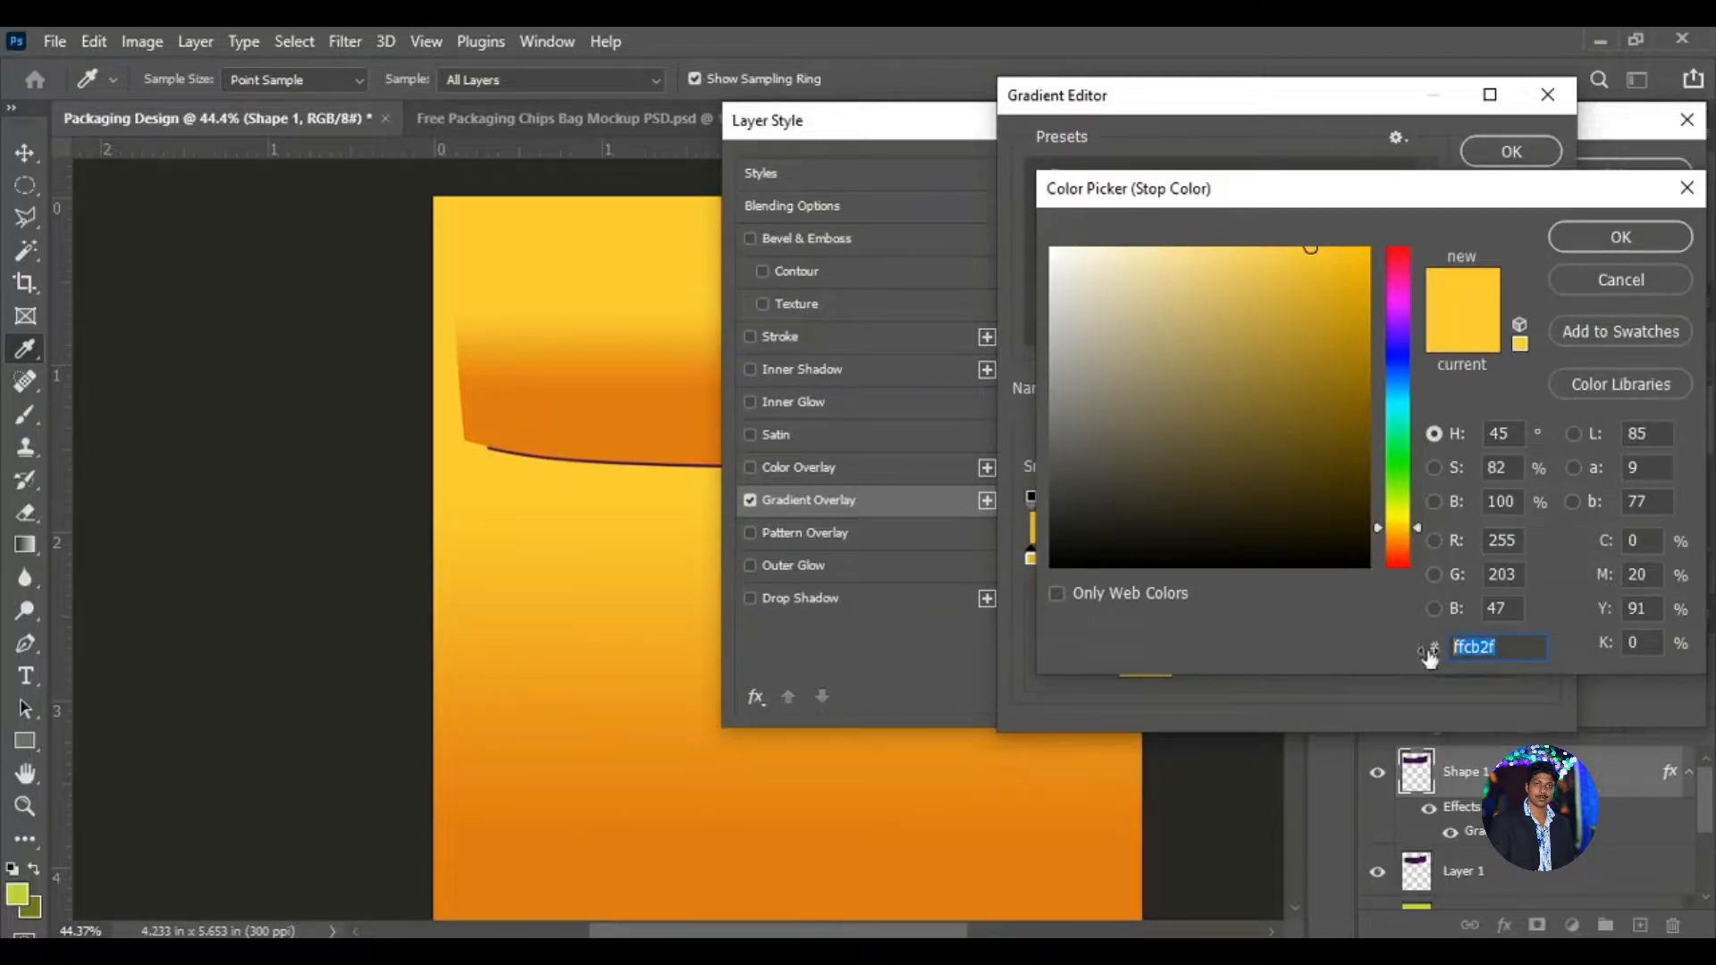
pyautogui.click(1603, 241)
# Add a second colour stop at 12% of the gradient and set its colour to #411350.
pyautogui.moveTo(1085, 548); pyautogui.dragTo(1096, 549)
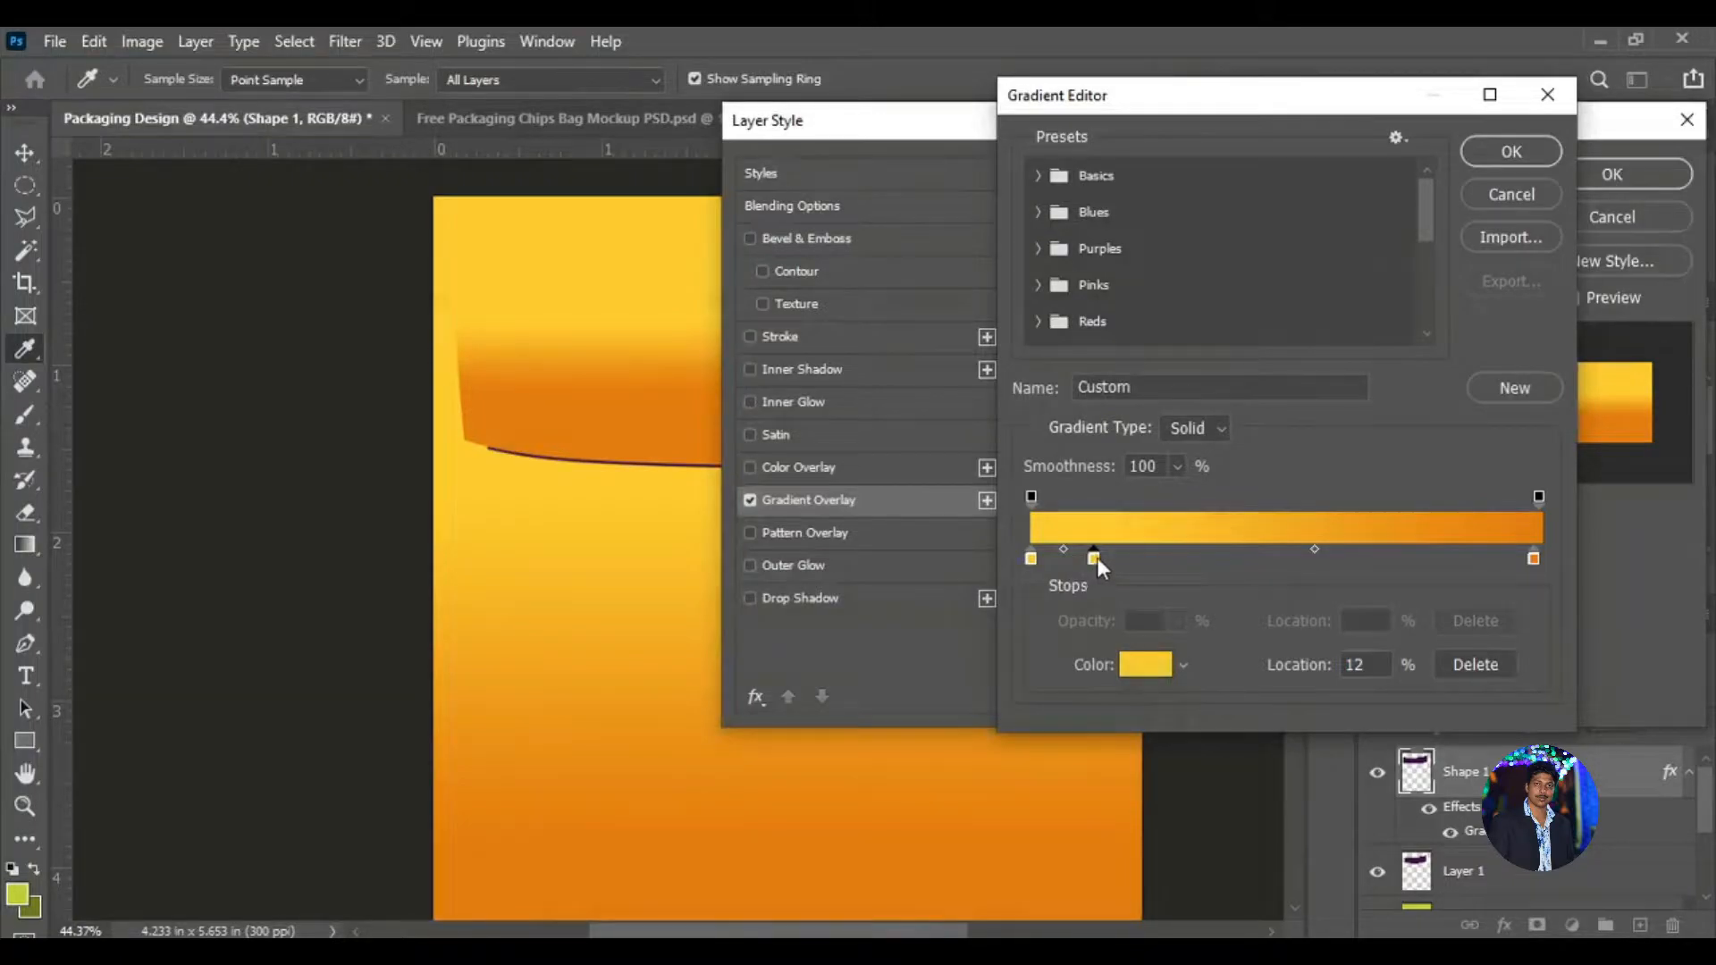
pyautogui.doubleClick(1092, 560)
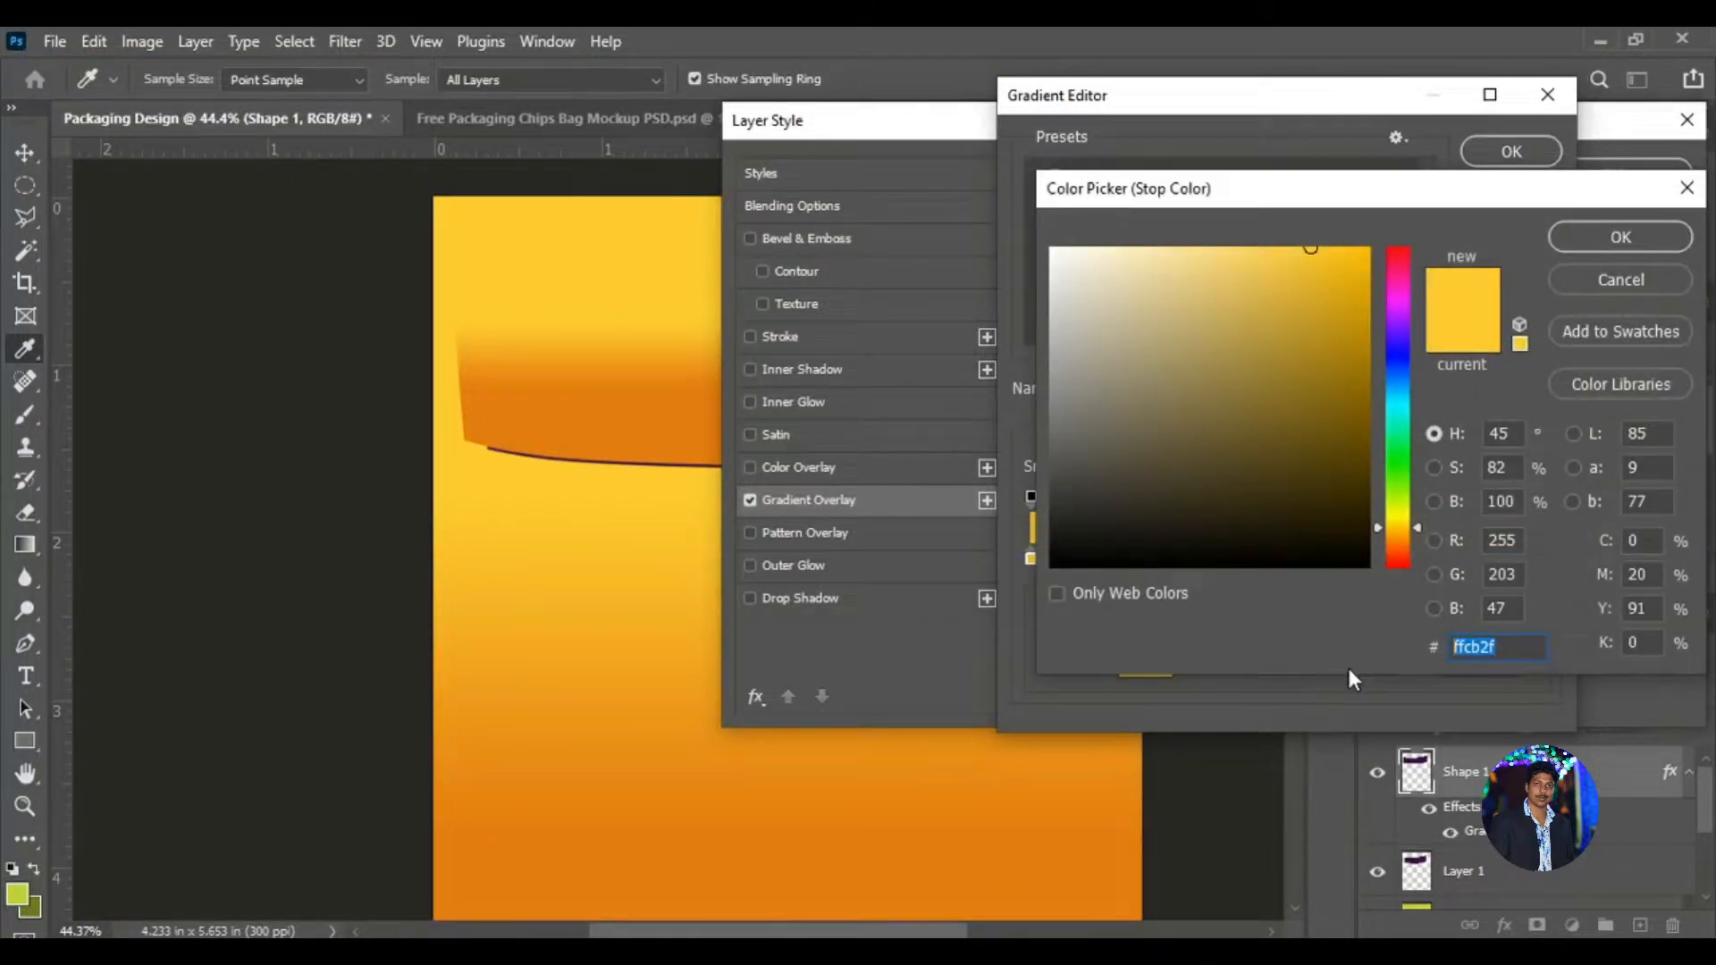
pyautogui.write('411350')
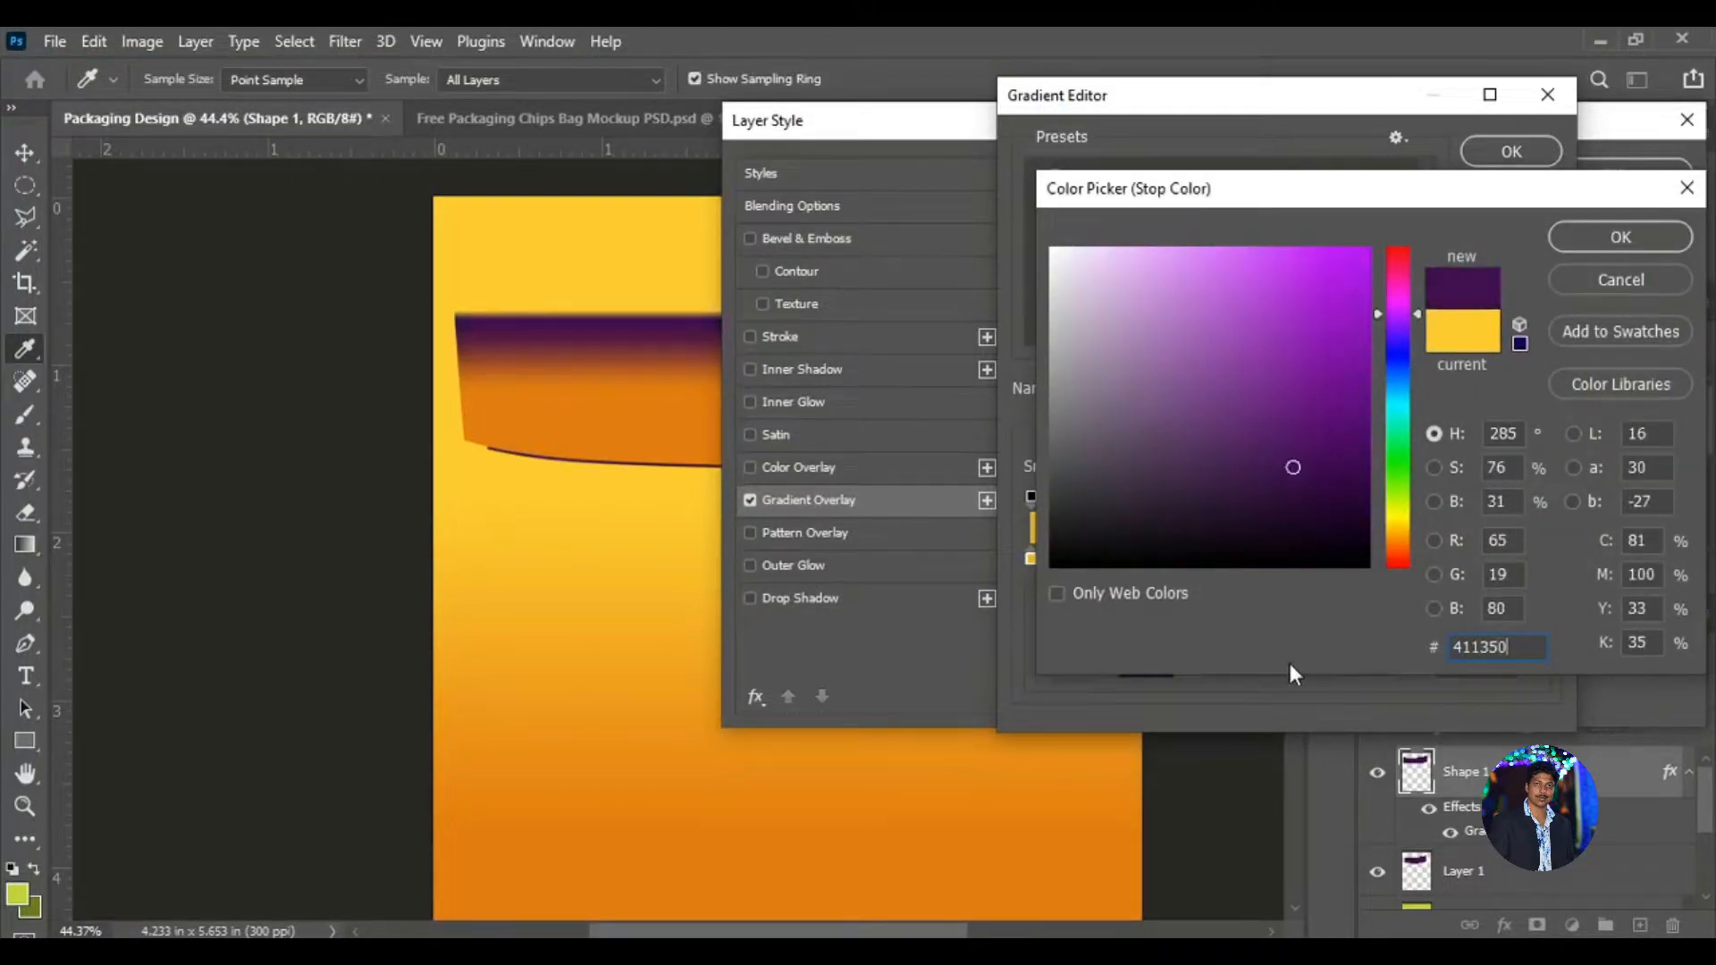
pyautogui.click(1587, 240)
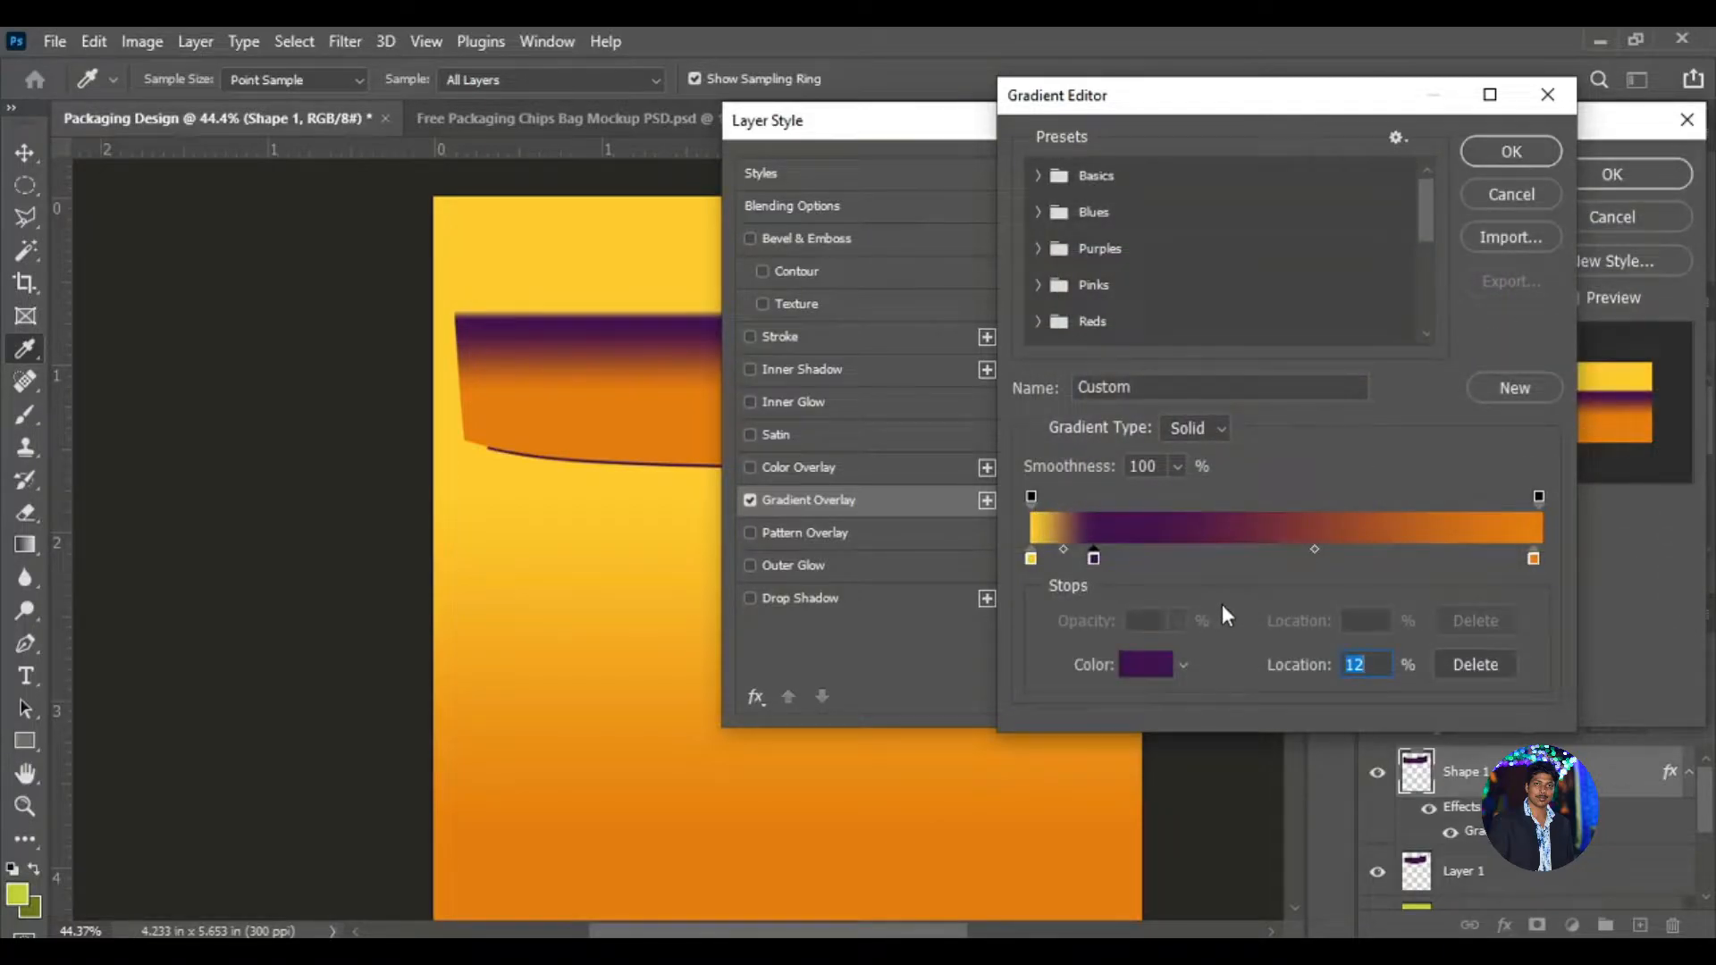
# Add a middle colour stop at 50% of the gradient and set its colour to #3f154c.
pyautogui.click(1315, 549)
pyautogui.moveTo(1316, 556); pyautogui.dragTo(1287, 555)
pyautogui.doubleClick(1287, 558)
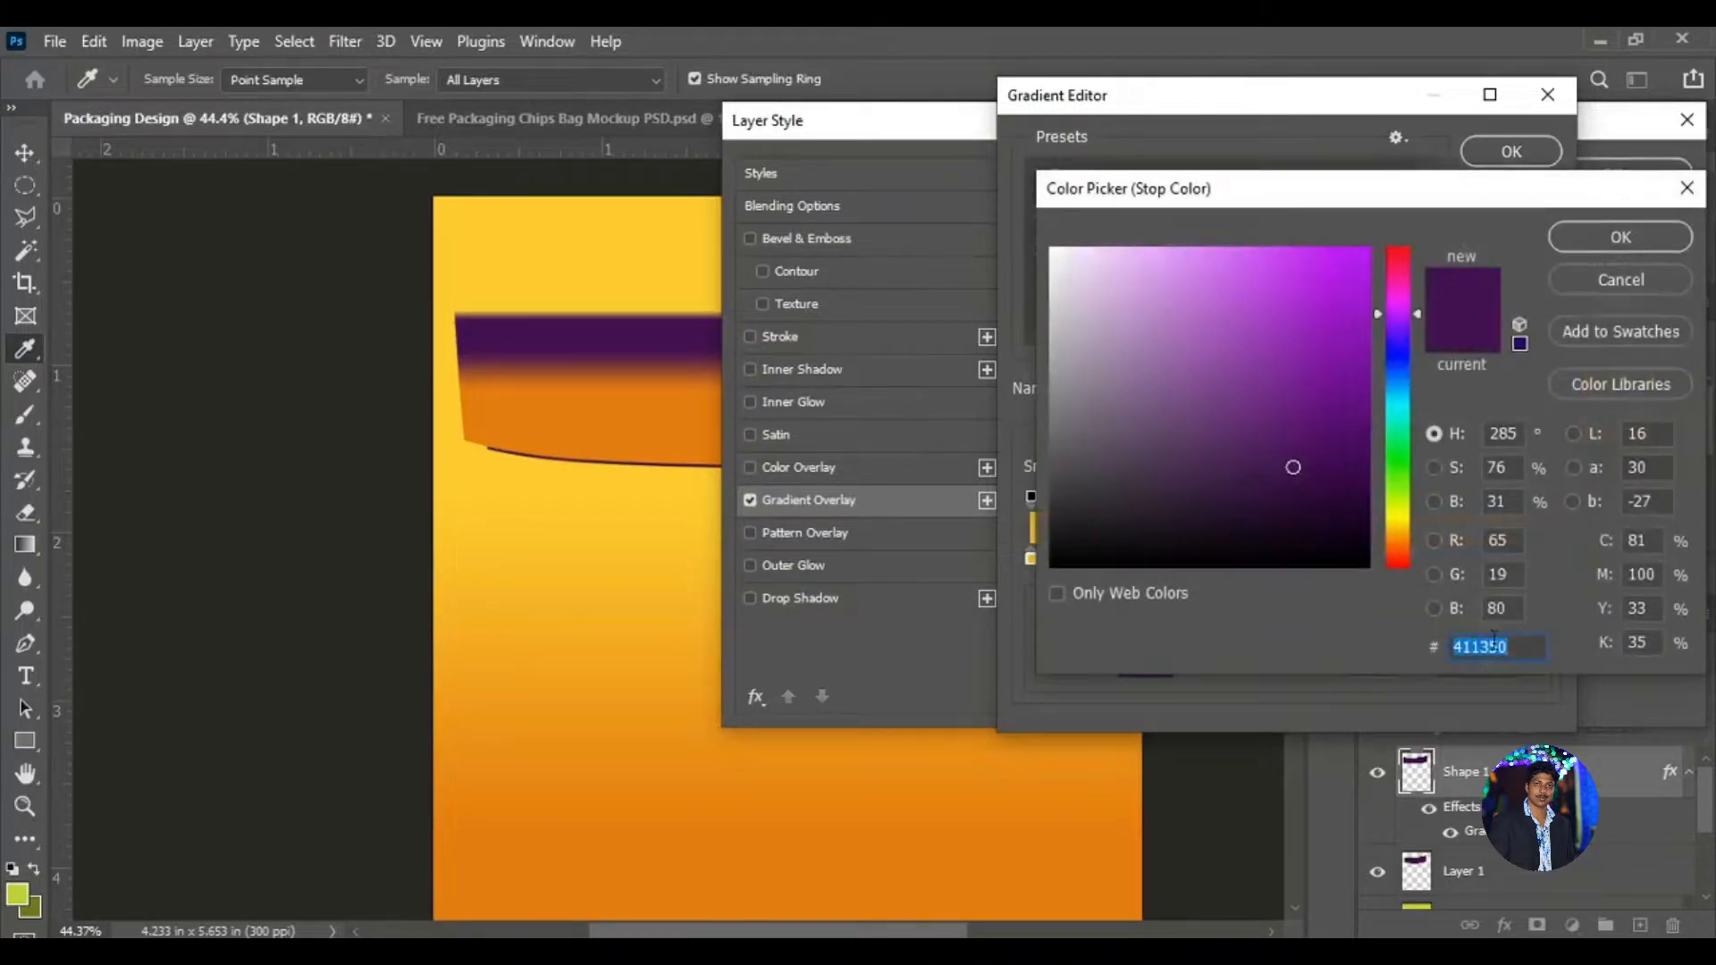
pyautogui.write('37')
pyautogui.press('BackSpace')
pyautogui.write('f')
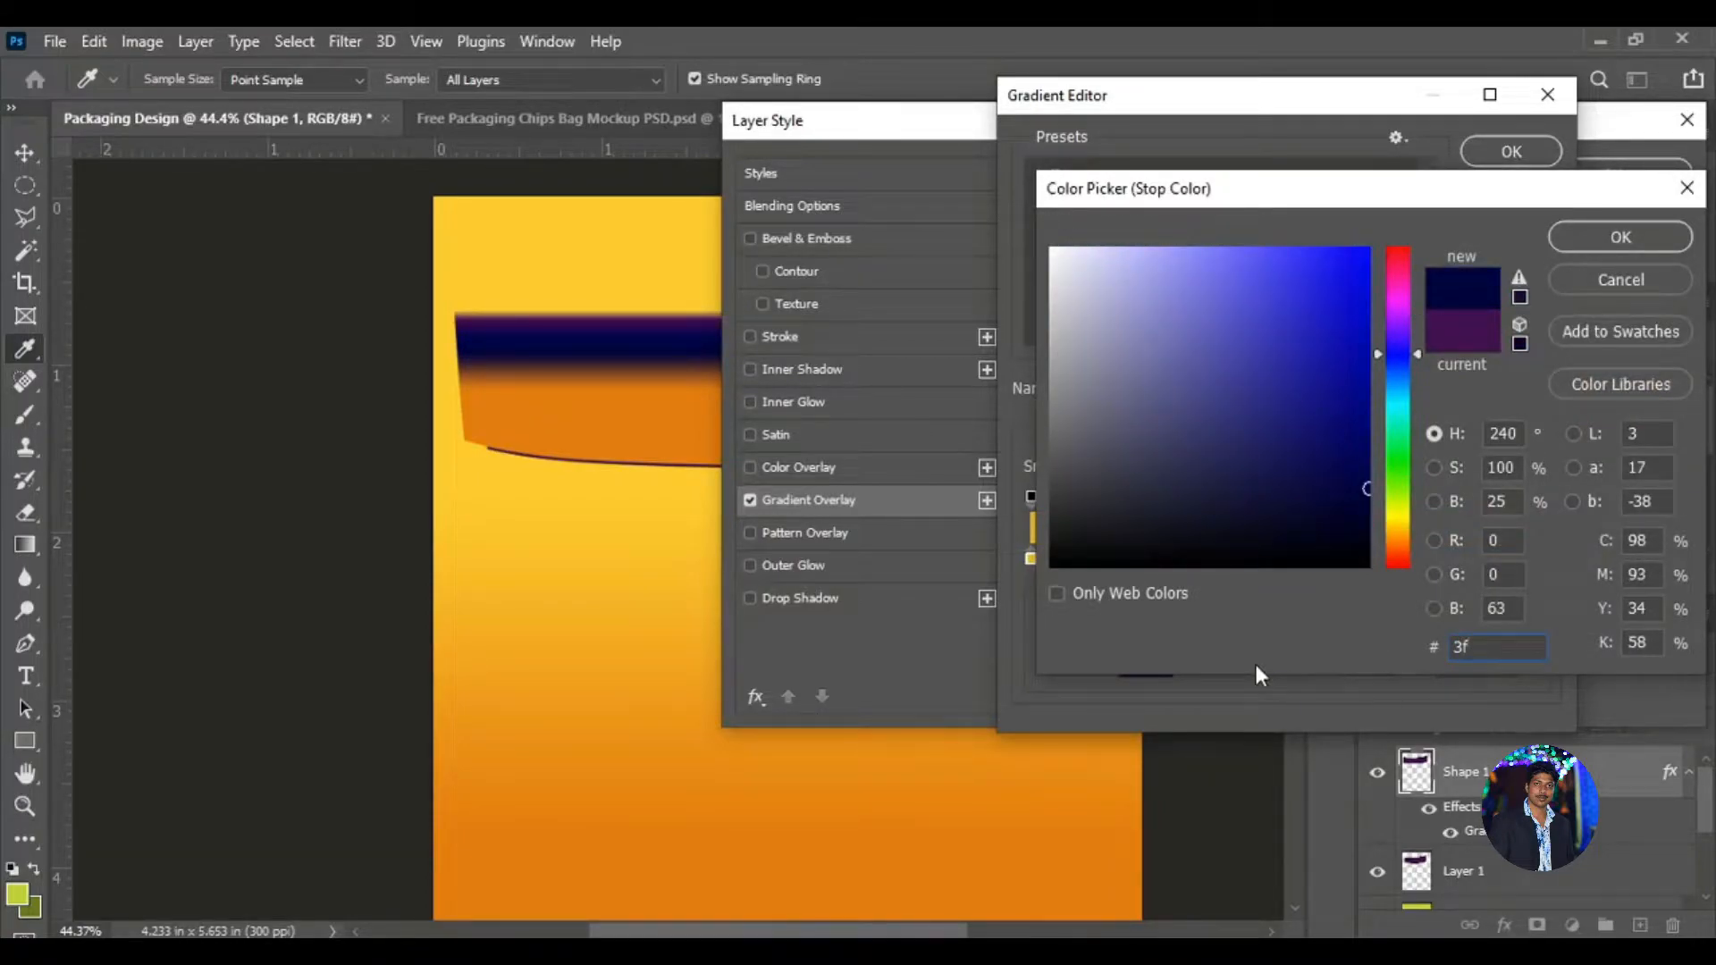
pyautogui.write('154')
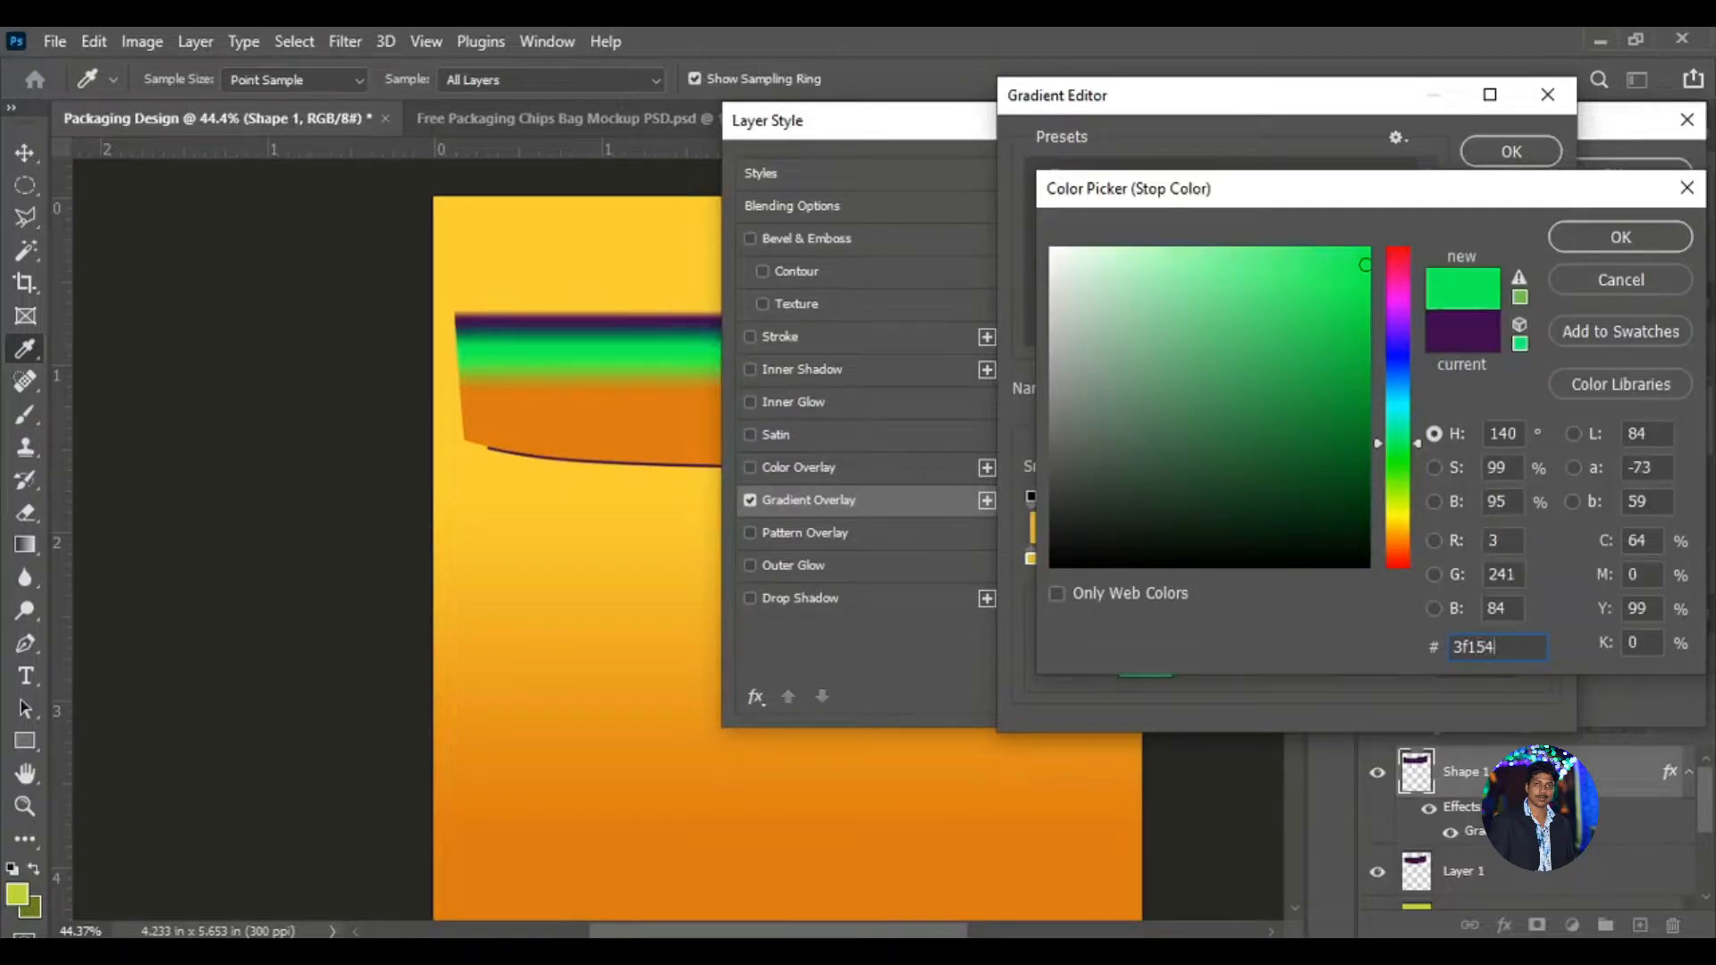
pyautogui.write('c')
pyautogui.click(1597, 234)
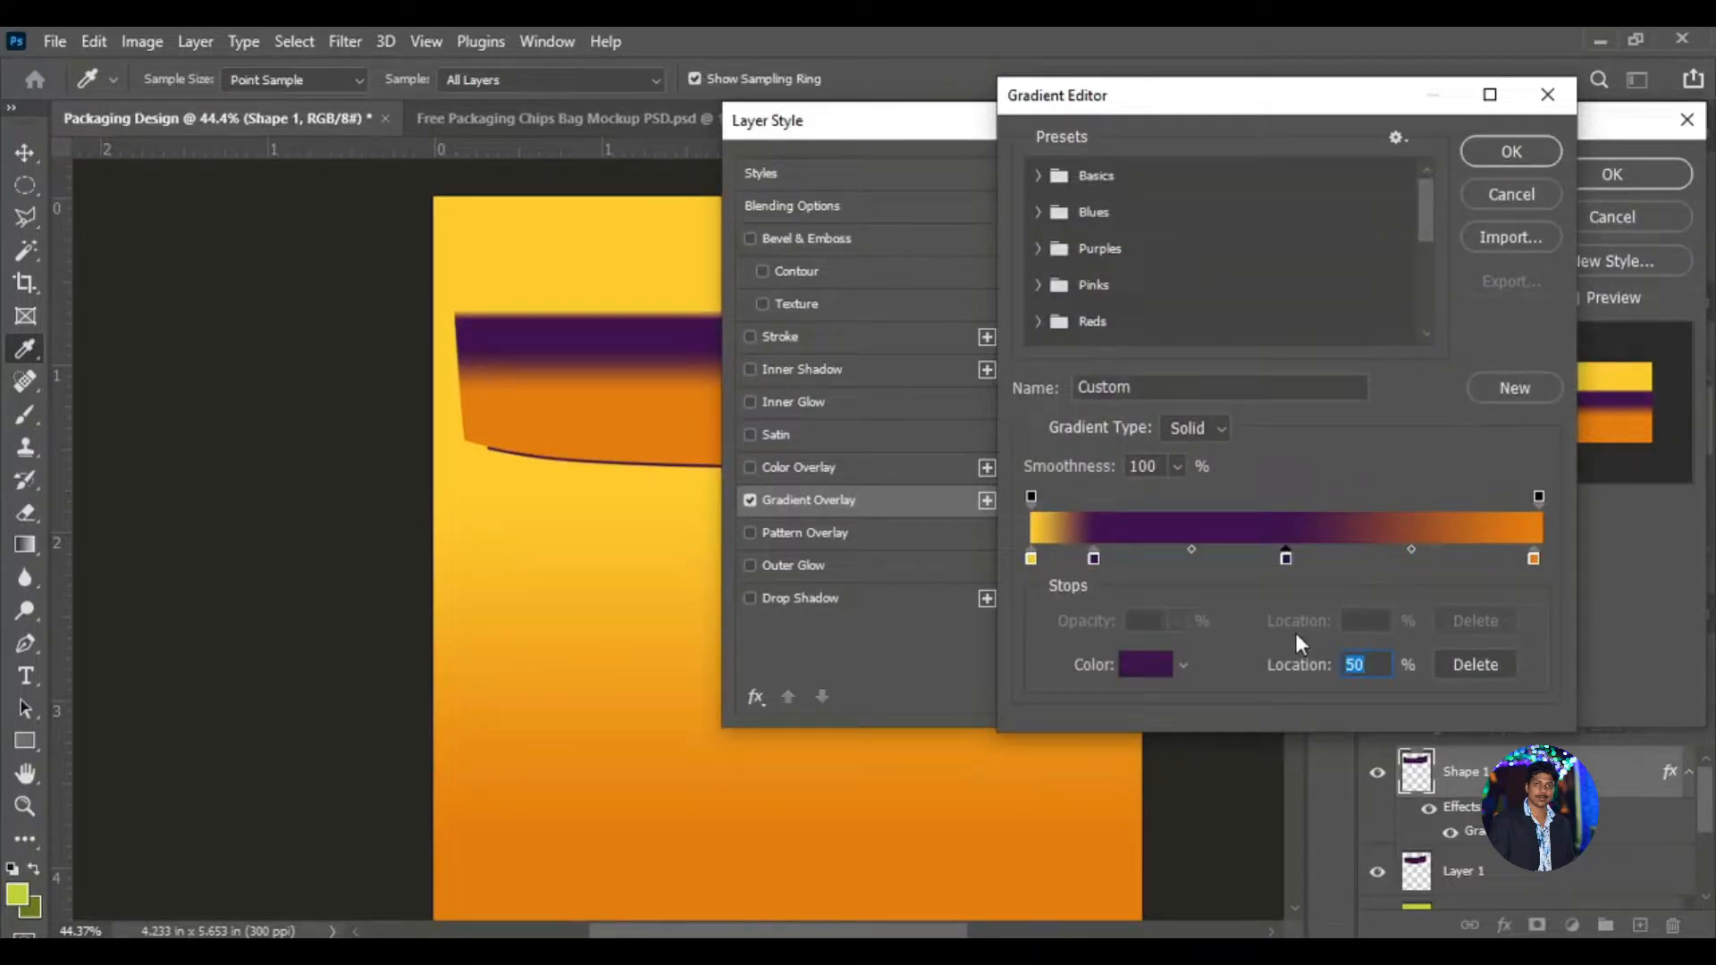
# Add a fourth colour stop at 89% of the gradient and set its colour to #3f144d.
pyautogui.moveTo(1389, 560); pyautogui.dragTo(1483, 559)
pyautogui.doubleClick(1484, 559)
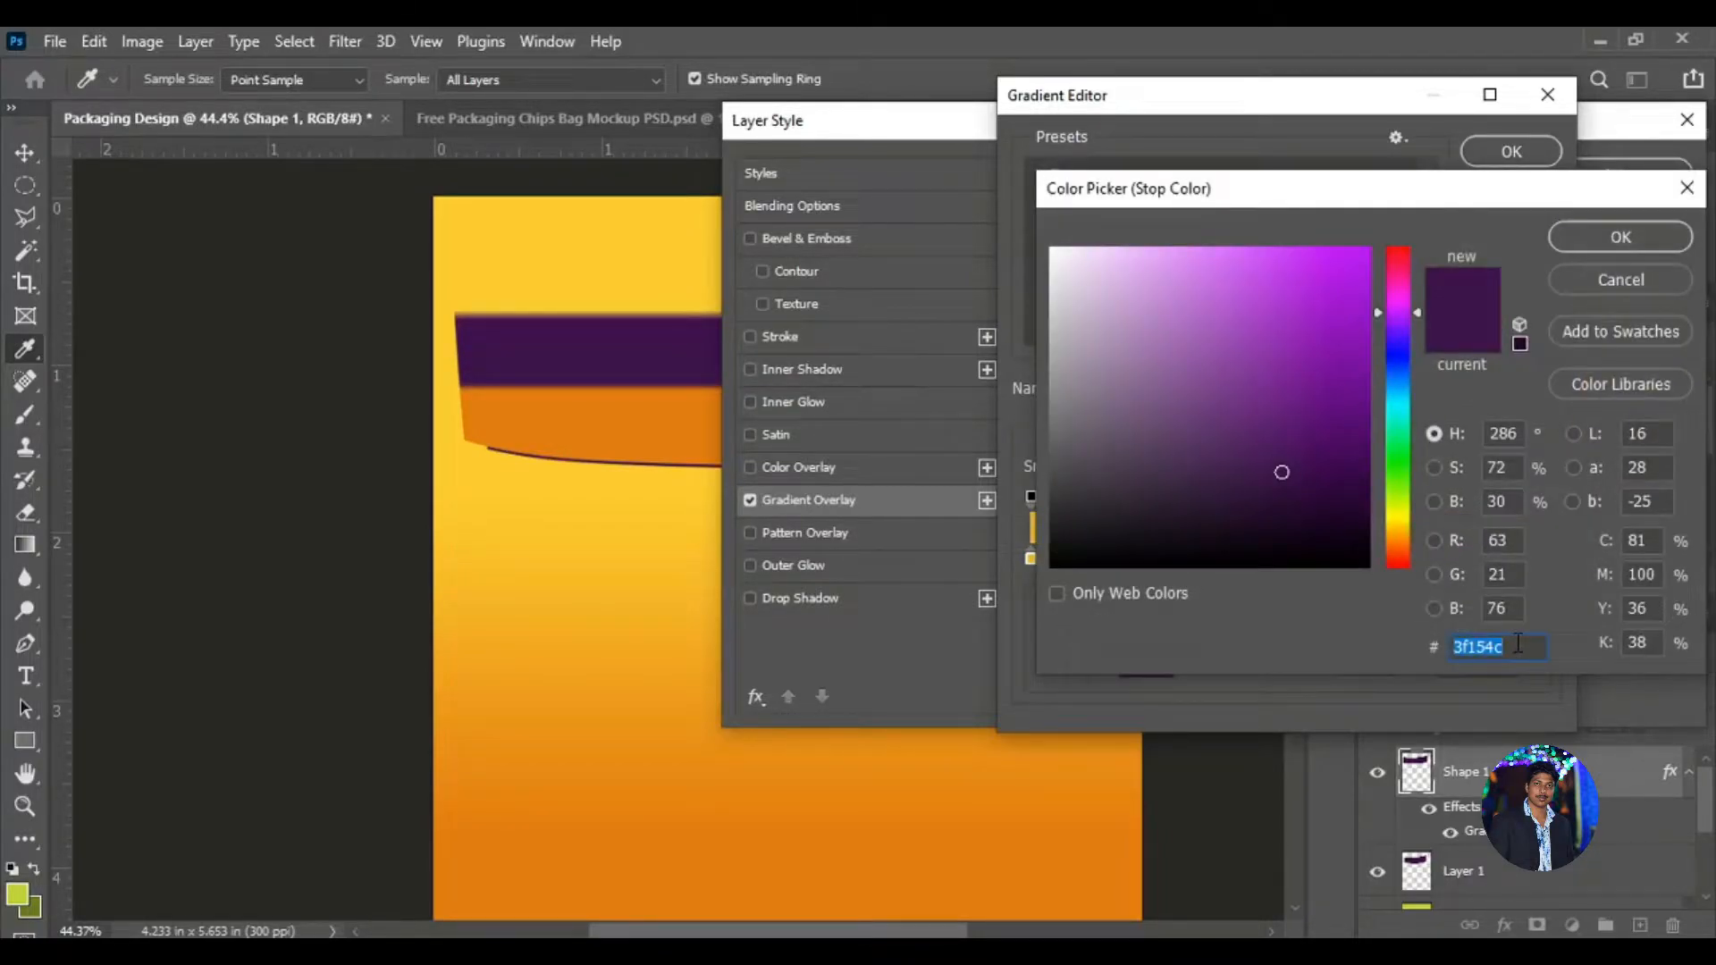
pyautogui.moveTo(1503, 647); pyautogui.dragTo(1480, 655)
pyautogui.write('44d')
pyautogui.click(1620, 237)
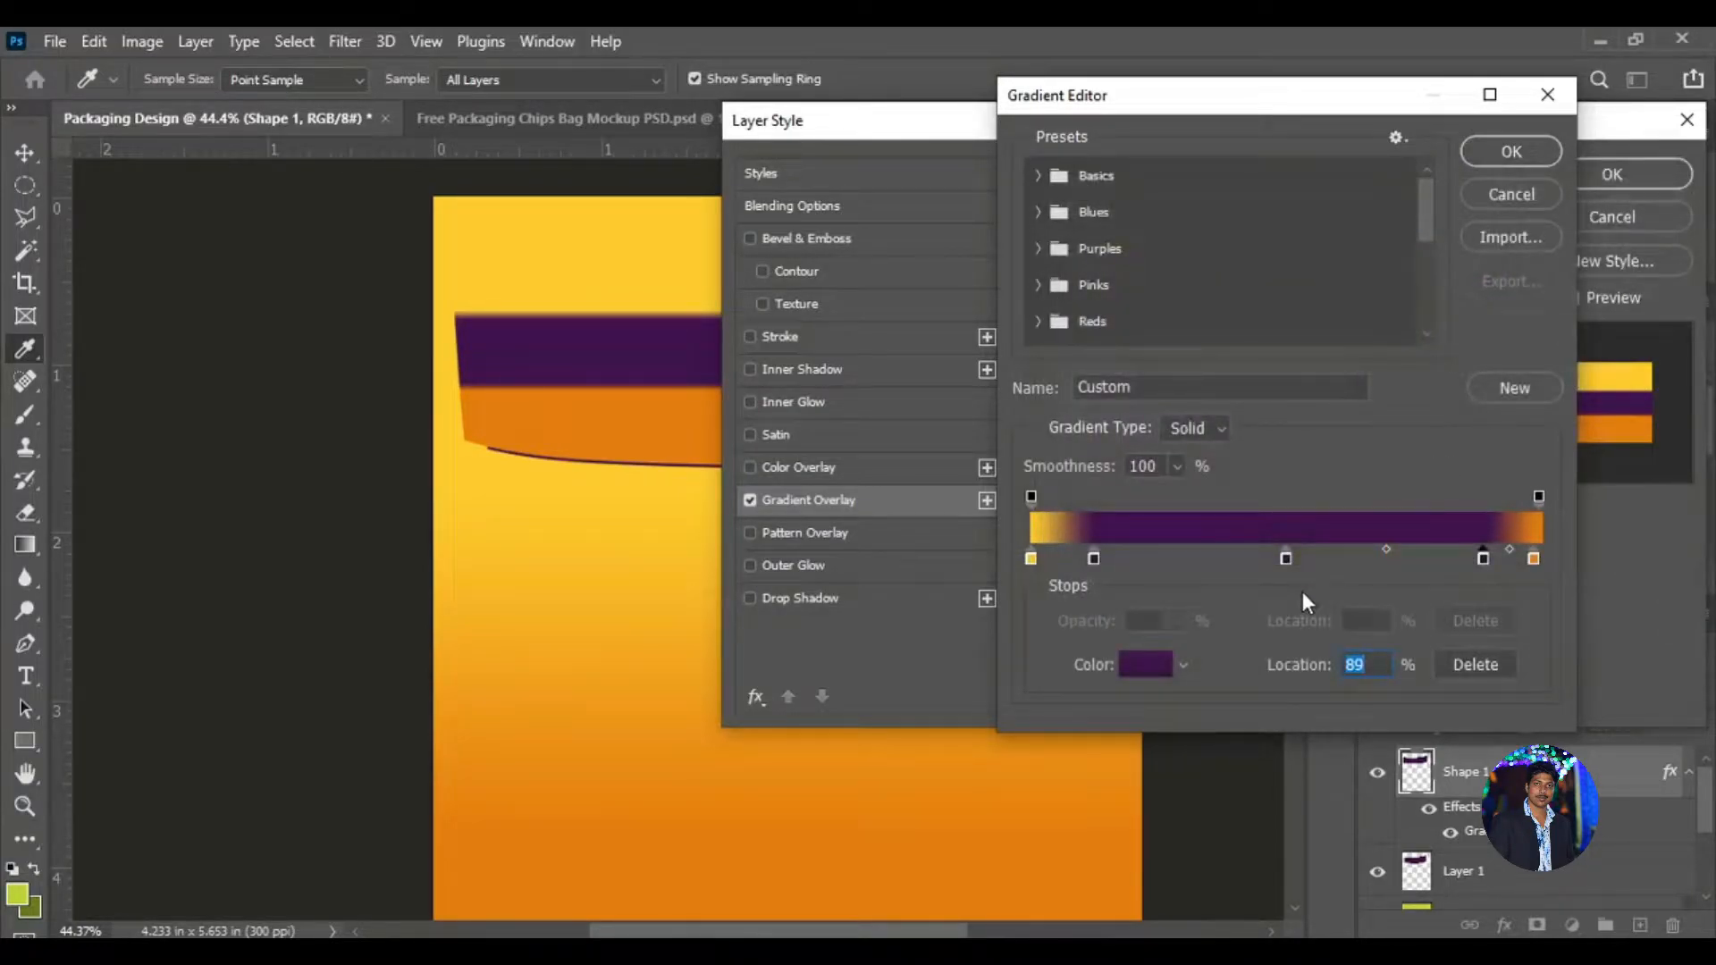
# Move the final orange stop to 100% of the gradient and recolour it #ffcb2f.
pyautogui.moveTo(1533, 561); pyautogui.dragTo(1537, 562)
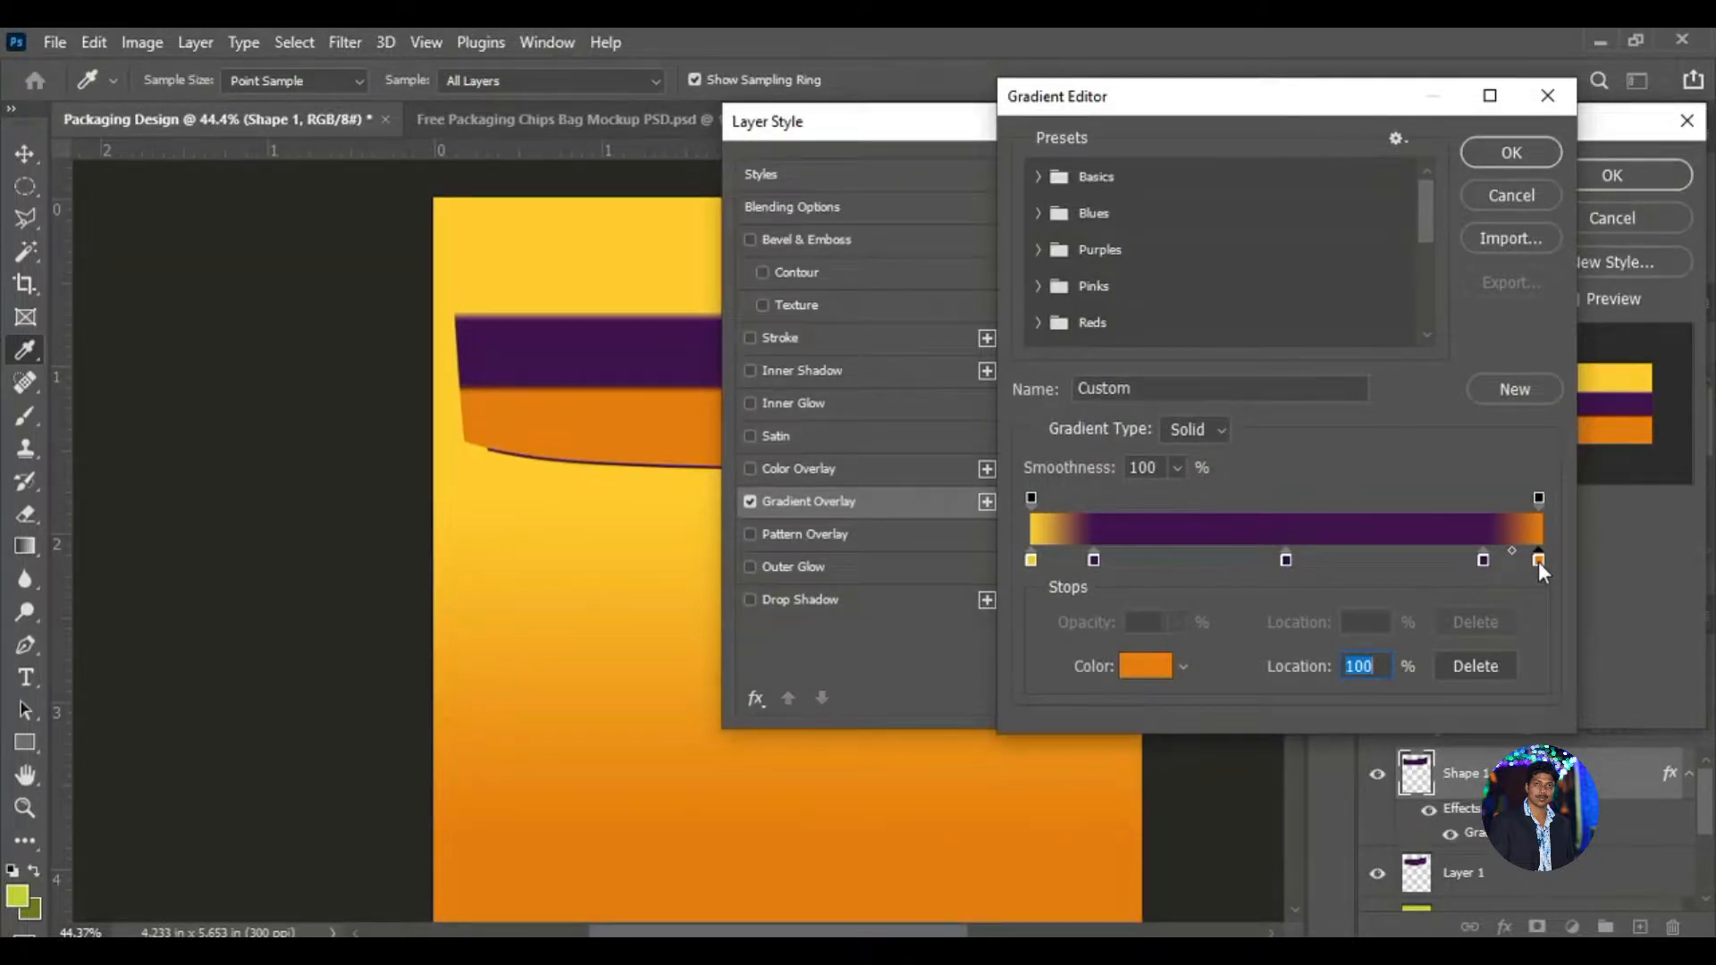
pyautogui.doubleClick(1537, 561)
pyautogui.write('ff')
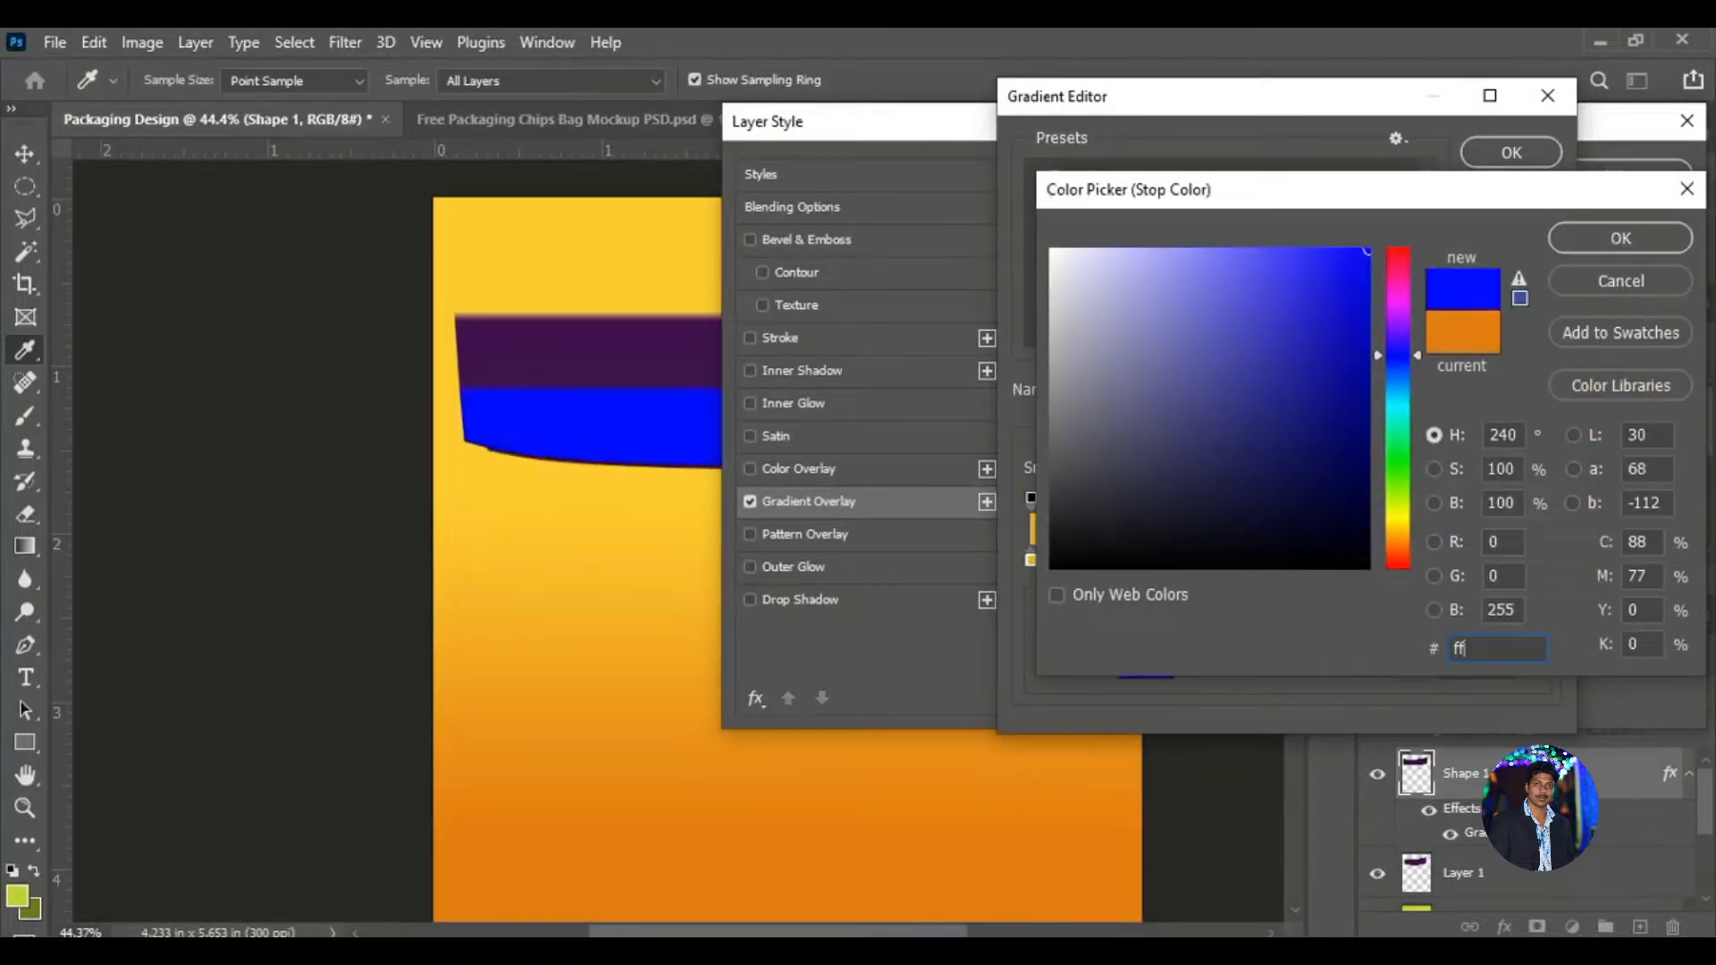
pyautogui.write('c')
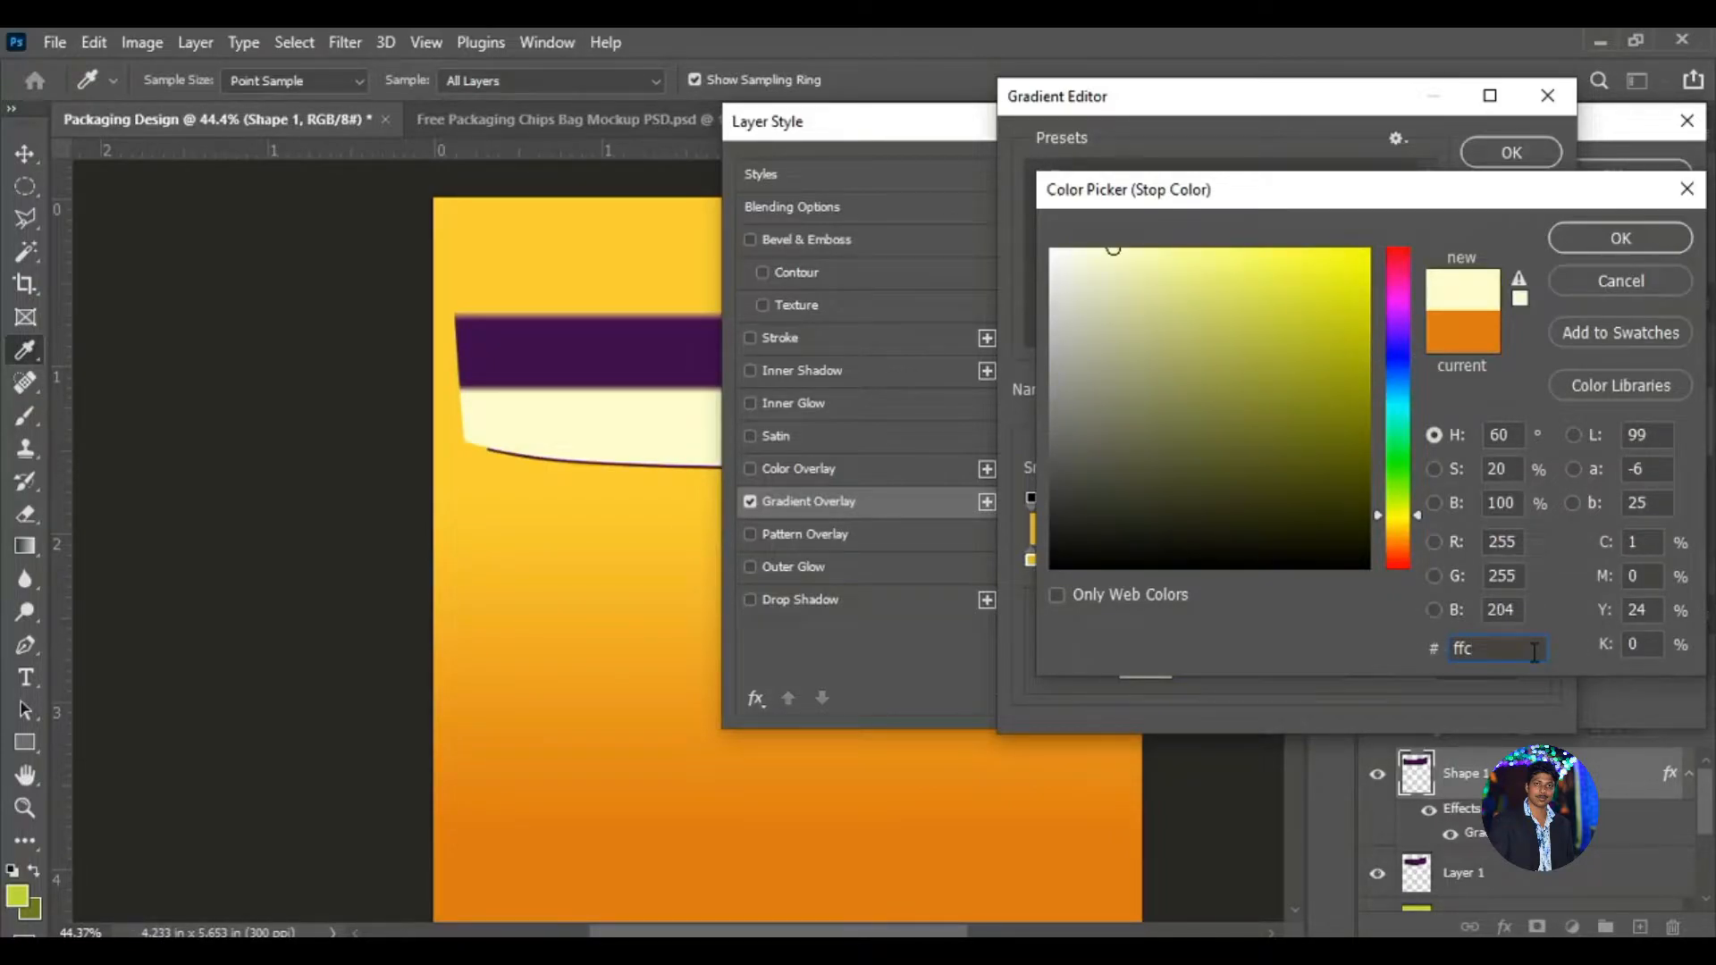
pyautogui.write('b2f')
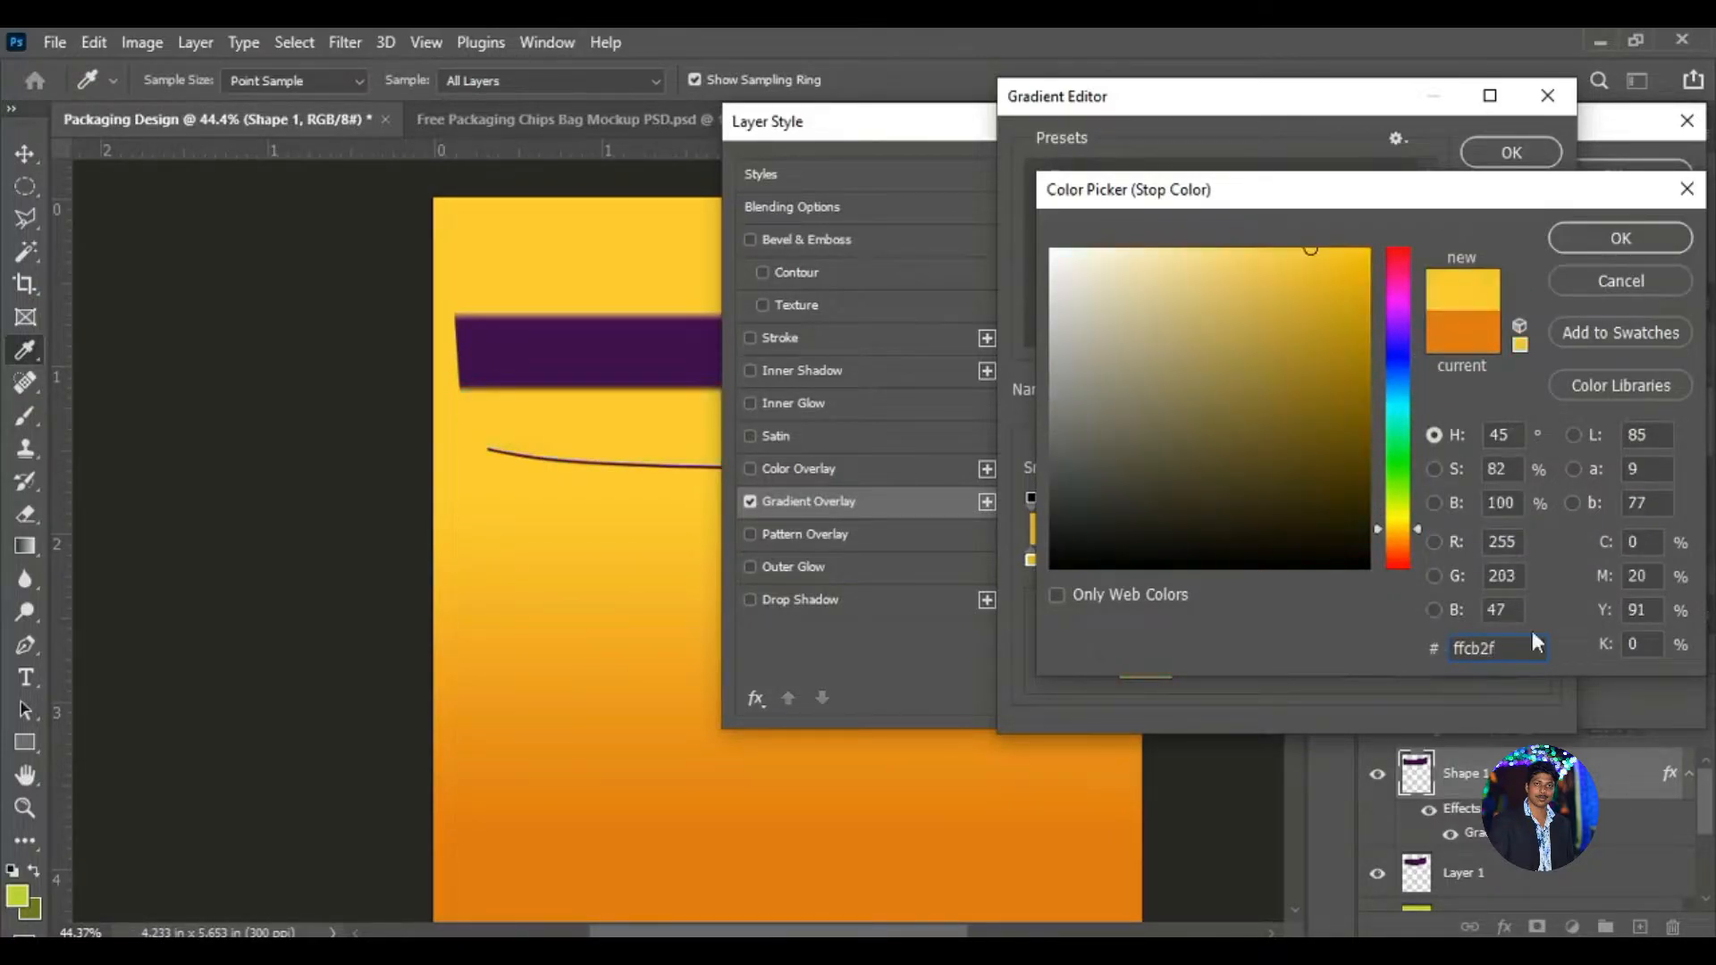
pyautogui.click(1634, 234)
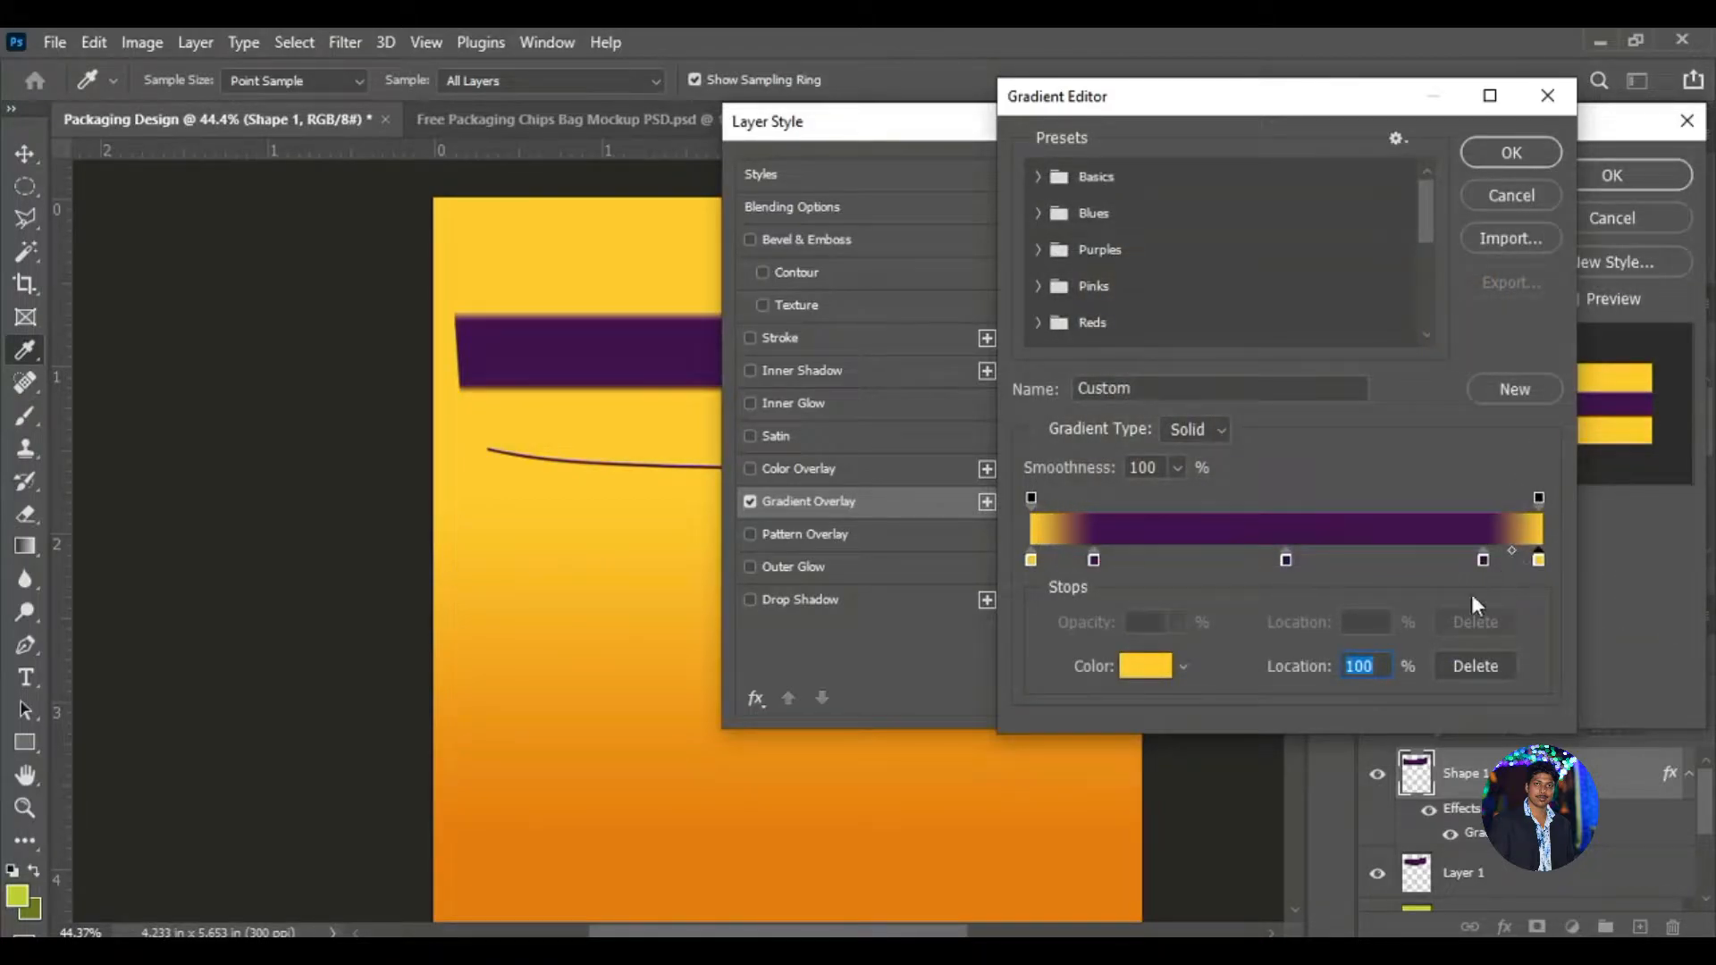
pyautogui.click(1446, 618)
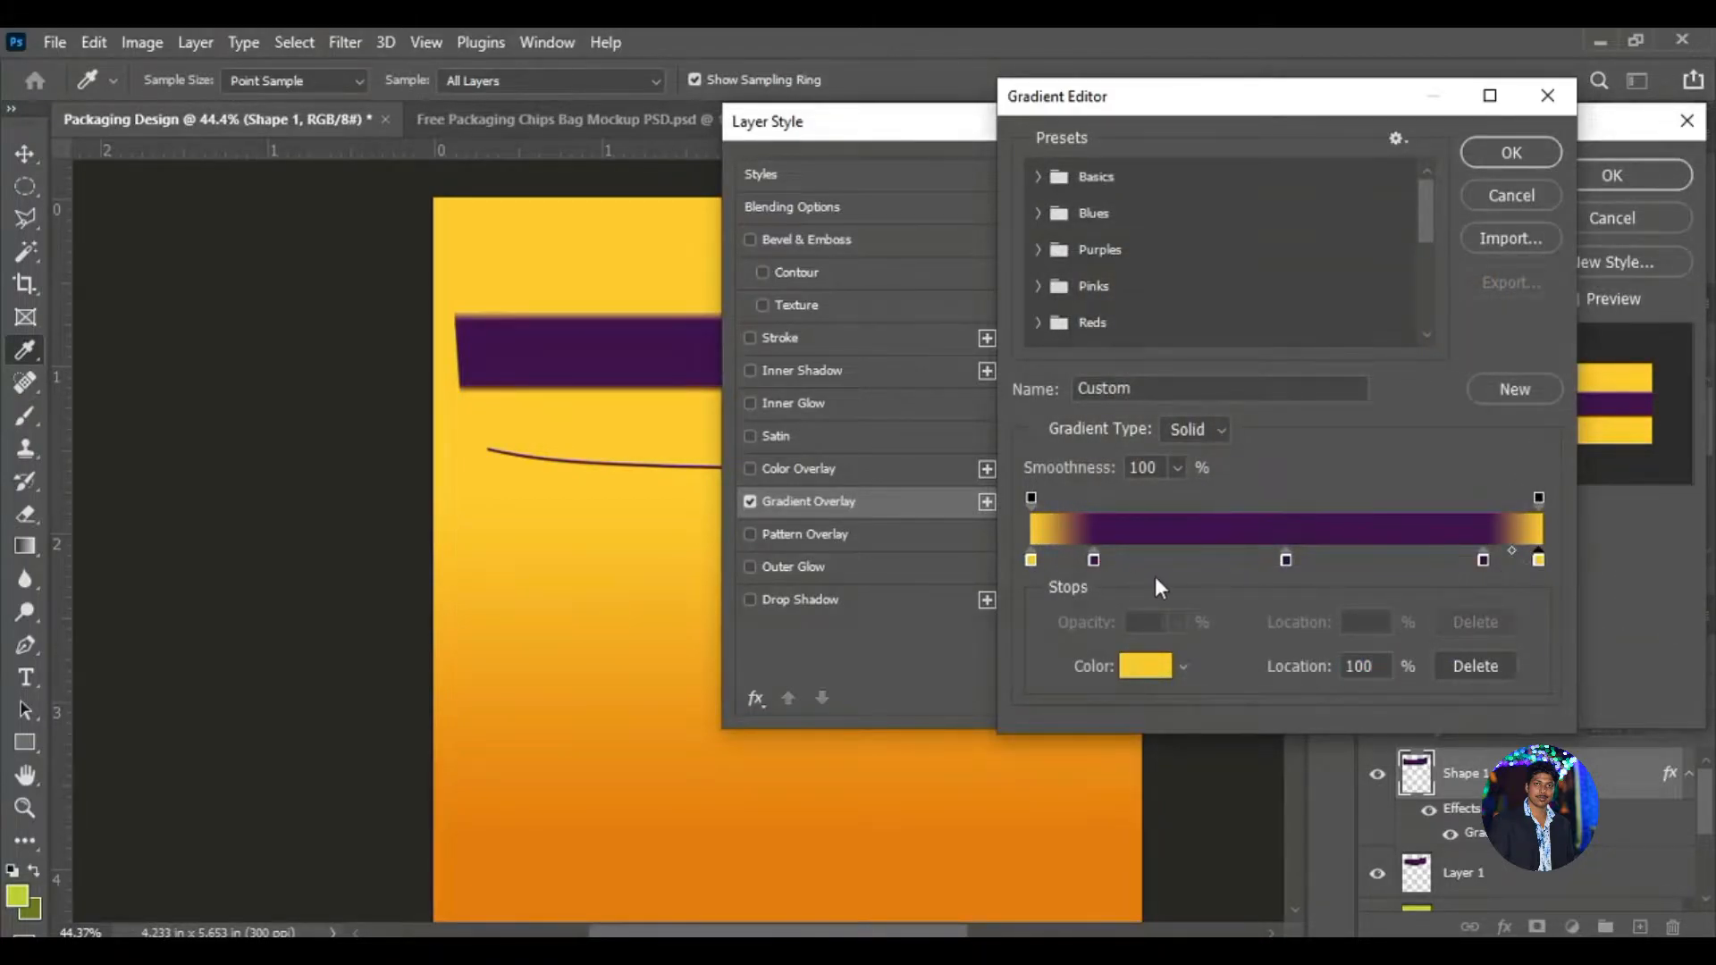
# Accept the gradient, set the overlay's scale to 94% and angle to 0°, and apply the layer style.
pyautogui.click(1494, 146)
pyautogui.click(1346, 388)
pyautogui.write('94')
pyautogui.doubleClick(1238, 347)
pyautogui.write('0')
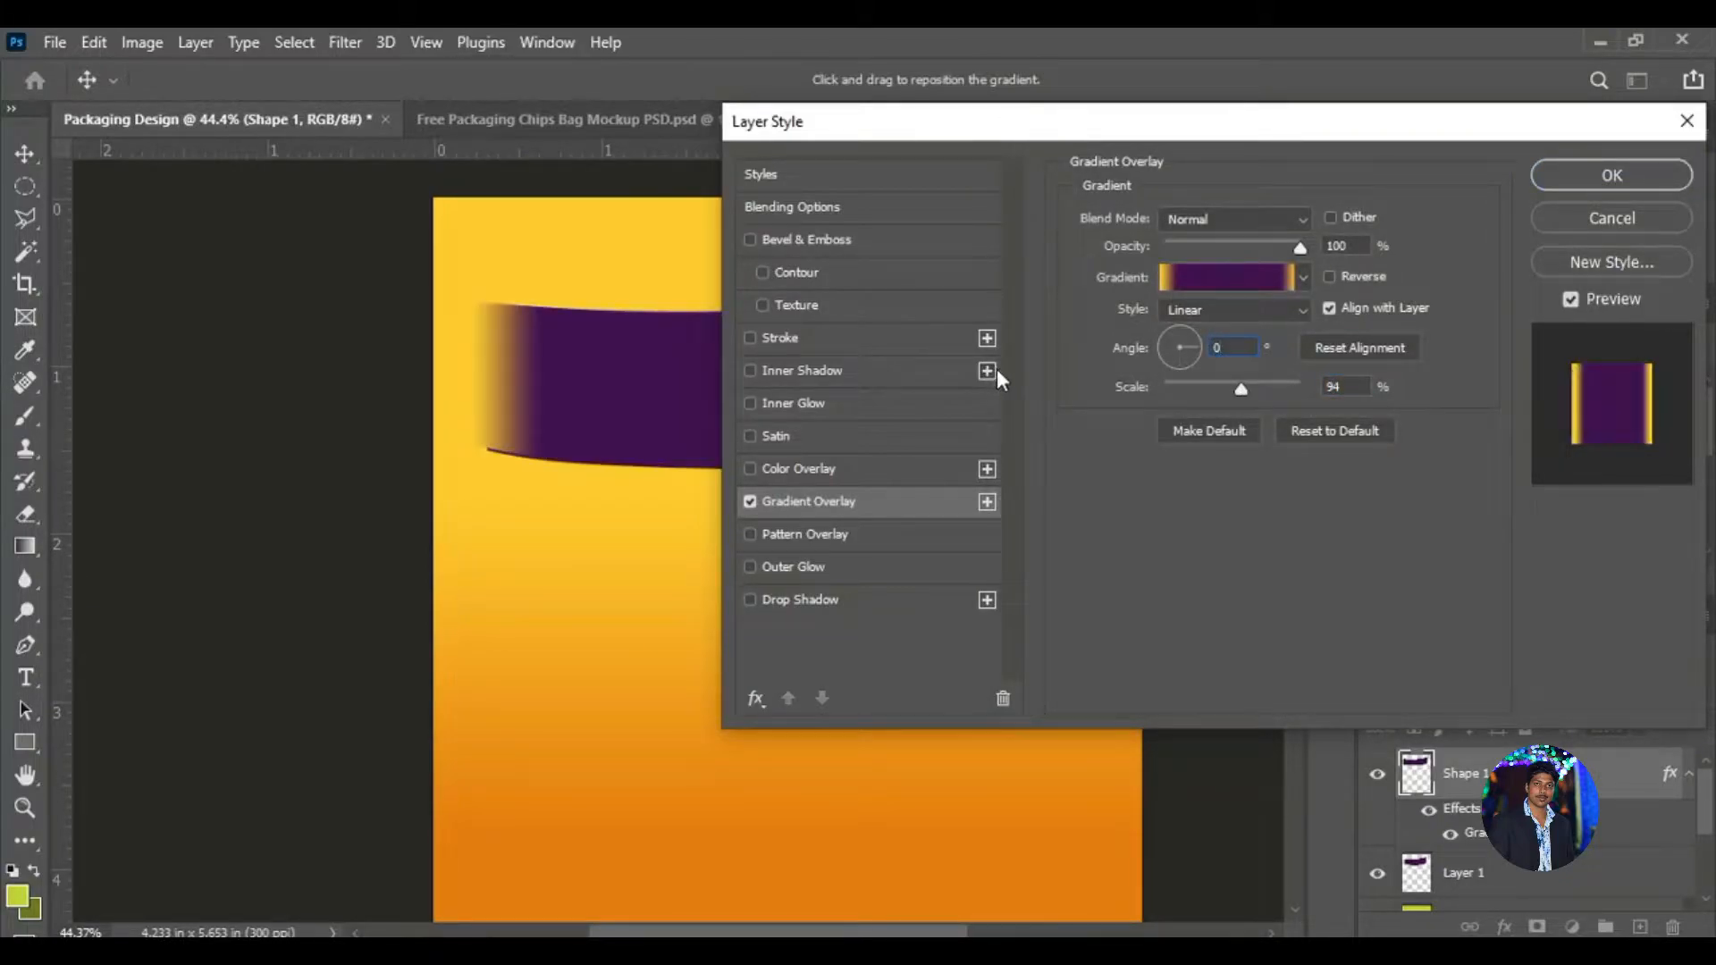
pyautogui.click(1586, 179)
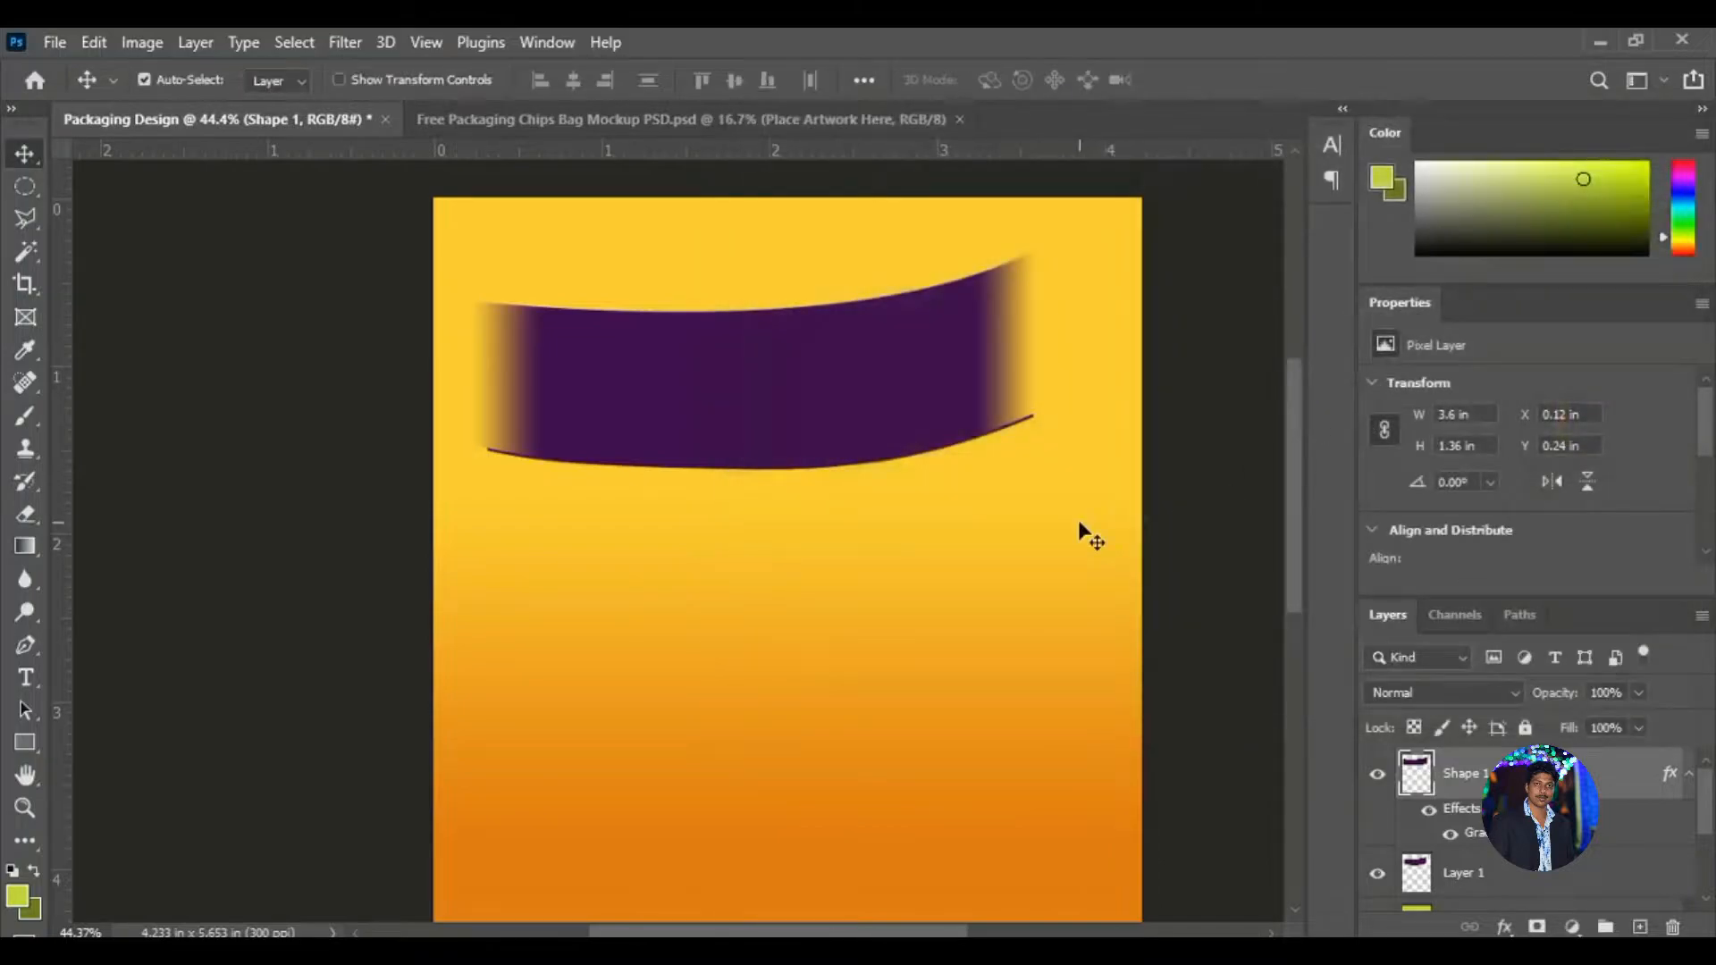
# Nudge the Layer 1 copy upward so a thin line of it shows along the banner's upper edge.
pyautogui.click(1492, 875)
pyautogui.press('Up')
pyautogui.press('Up')
pyautogui.press('Up')
pyautogui.press('Up')
pyautogui.press('Up')
pyautogui.press('Up')
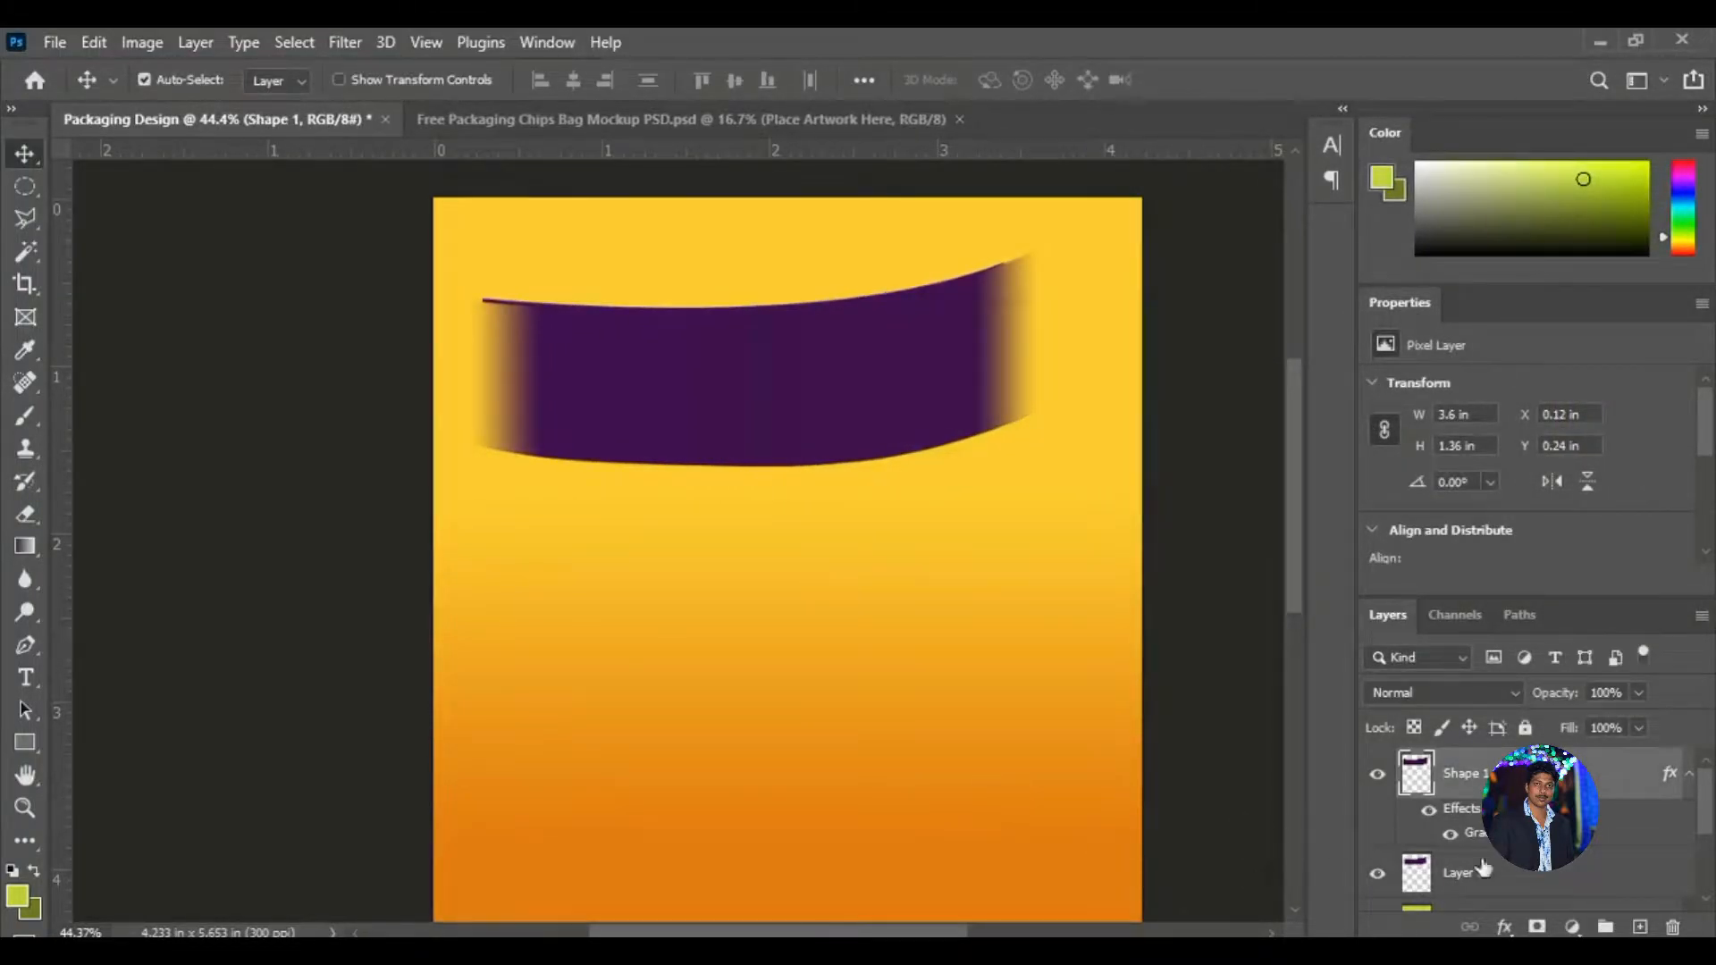
# Turn on an outer glow for Layer 1 with Normal blend mode, 21% spread and 7 px size.
pyautogui.click(1542, 875)
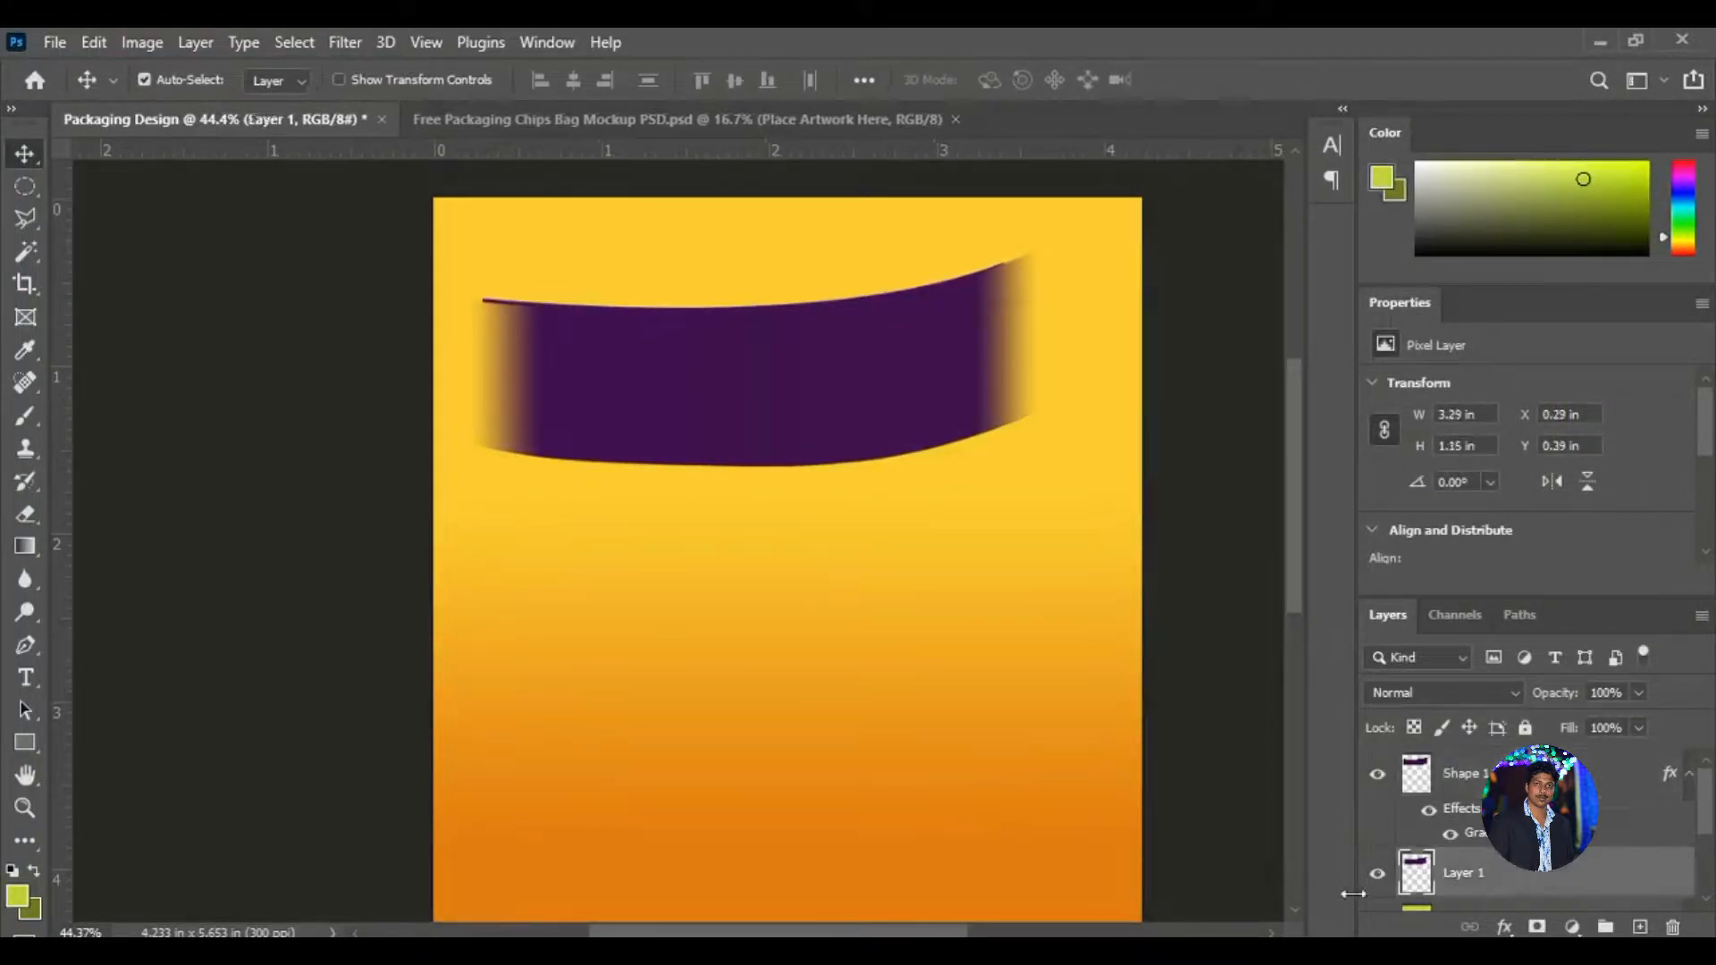
pyautogui.doubleClick(1540, 880)
pyautogui.click(947, 556)
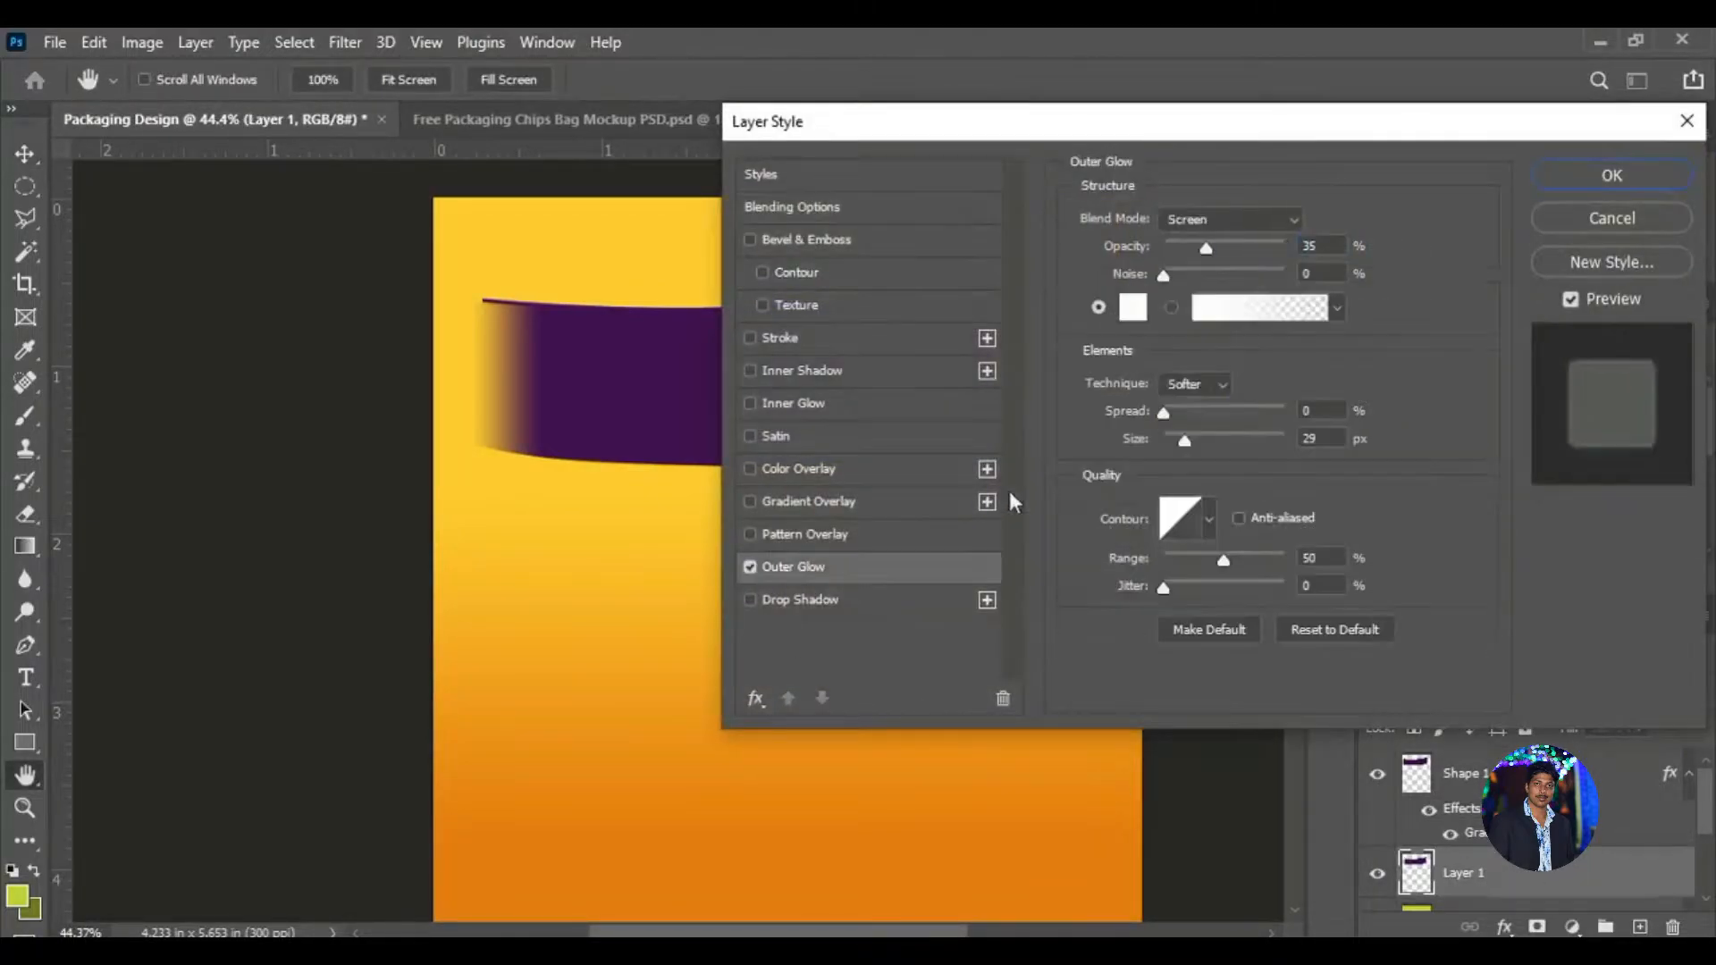
pyautogui.moveTo(1170, 120)
pyautogui.mouseDown()
pyautogui.moveTo(1343, 108)
pyautogui.moveTo(1169, 114)
pyautogui.mouseUp()
pyautogui.click(1248, 215)
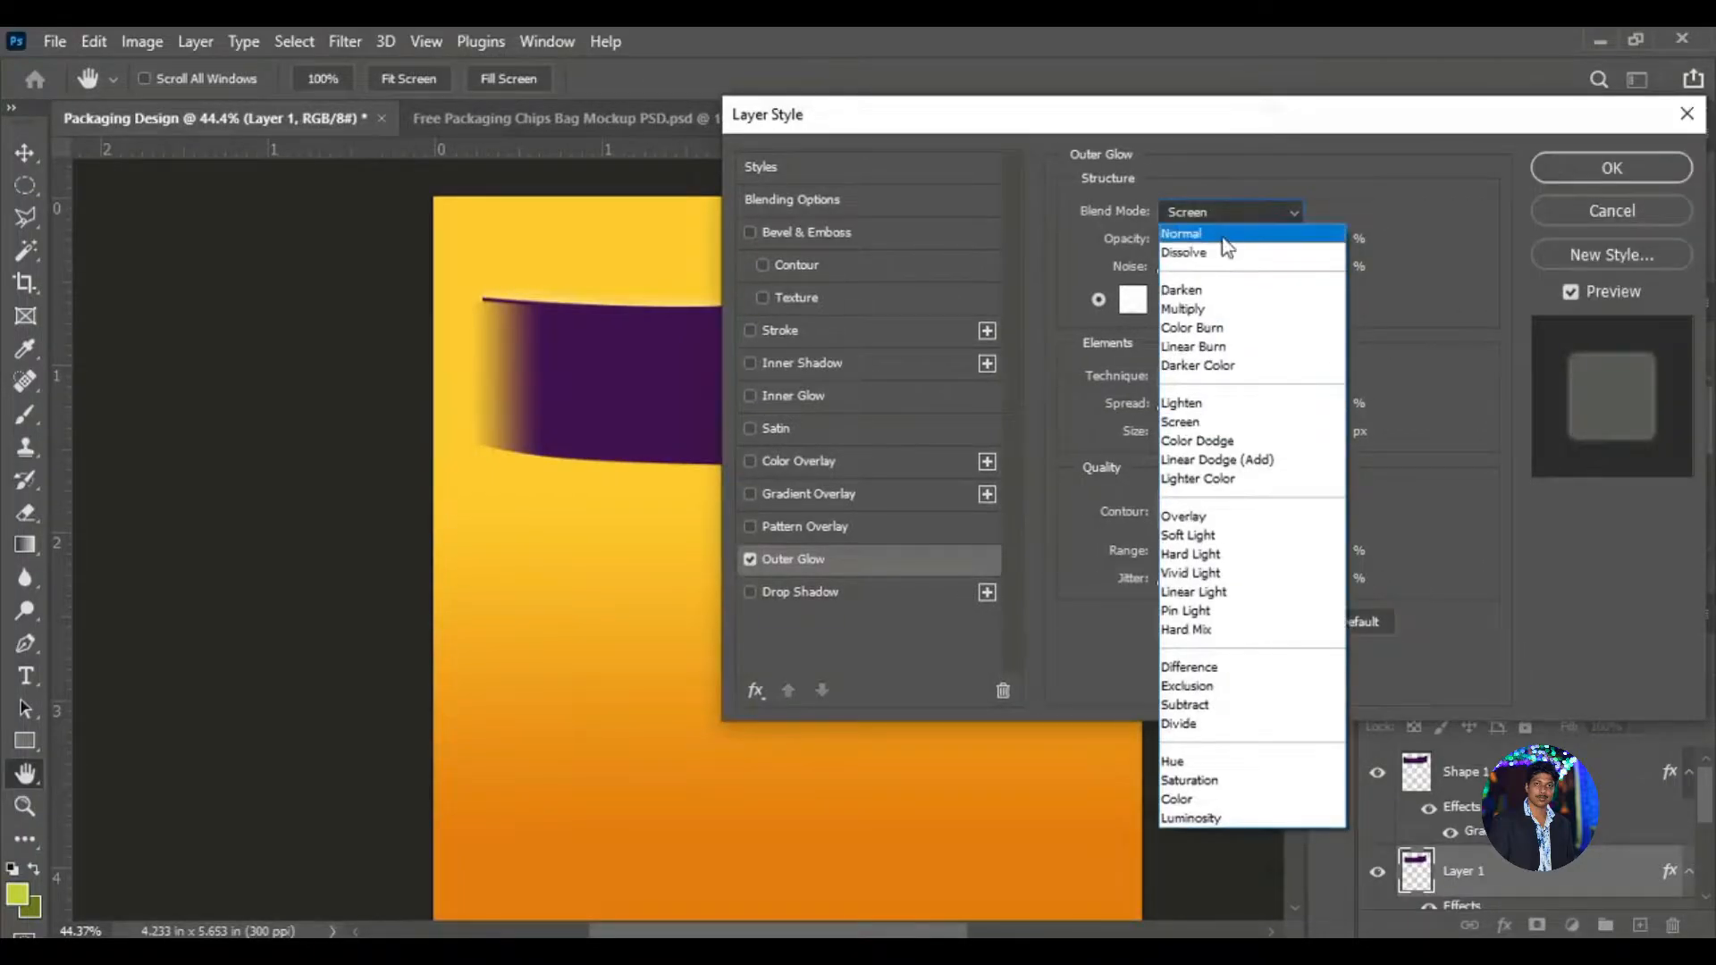
pyautogui.click(1228, 236)
pyautogui.click(1189, 403)
pyautogui.write('7')
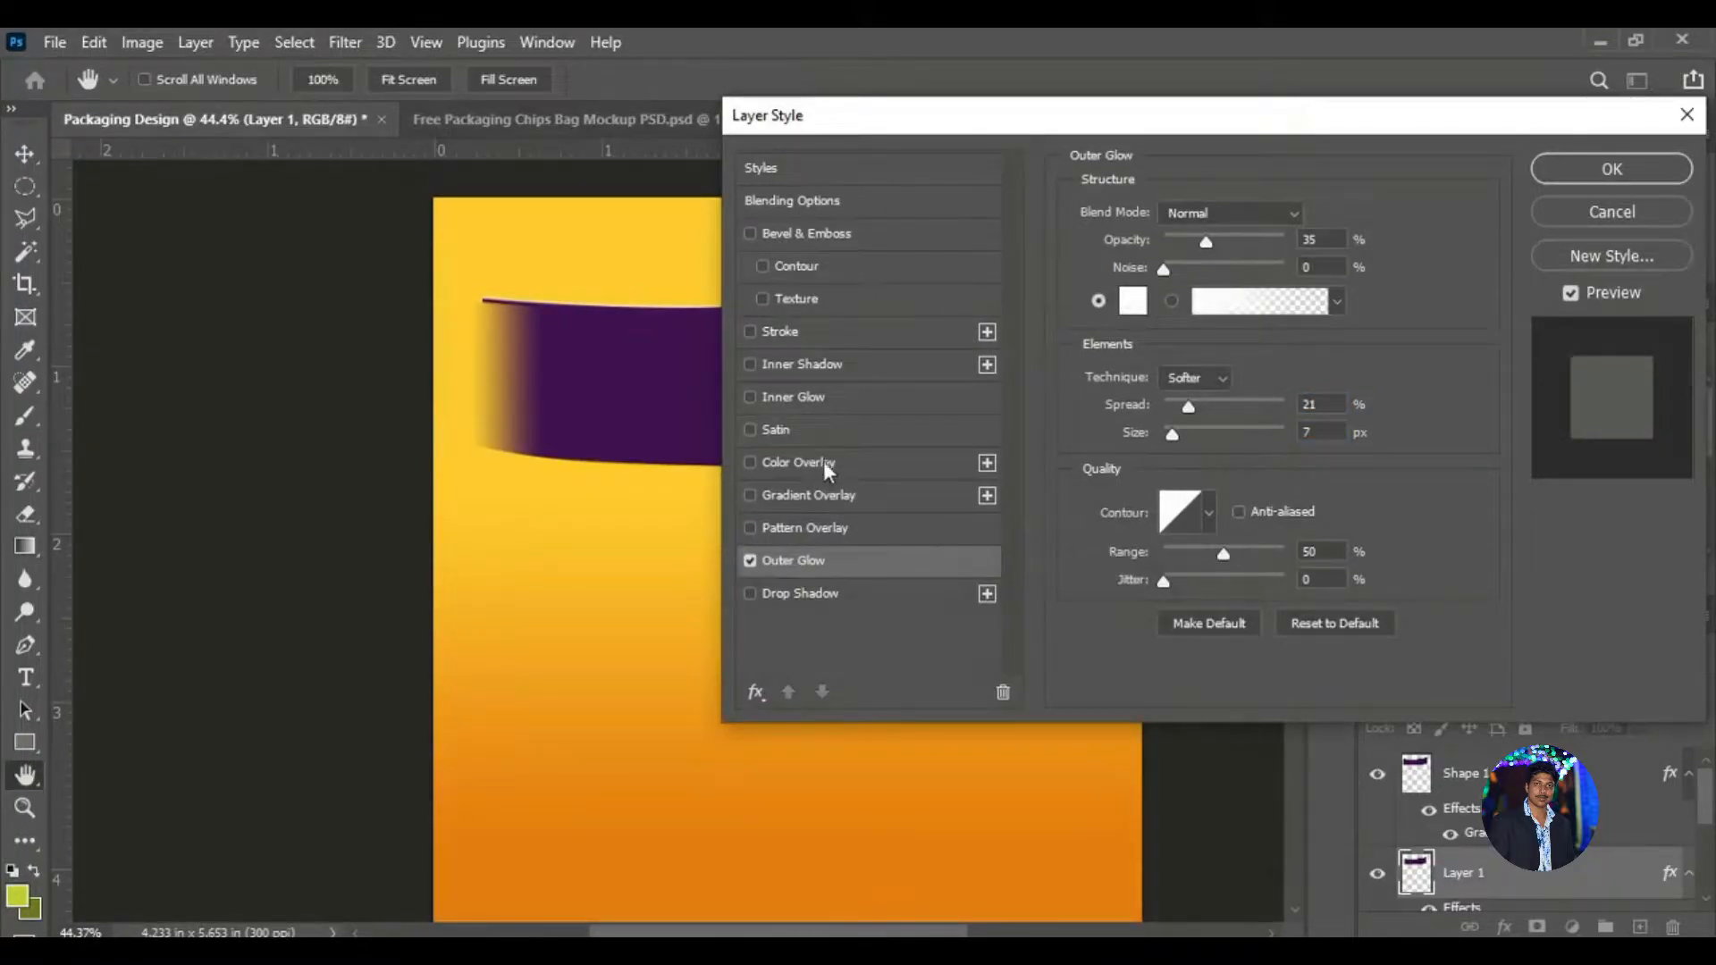
# Add a white #ffffff colour overlay to Layer 1.
pyautogui.click(822, 463)
pyautogui.click(1331, 215)
pyautogui.write('ffffff')
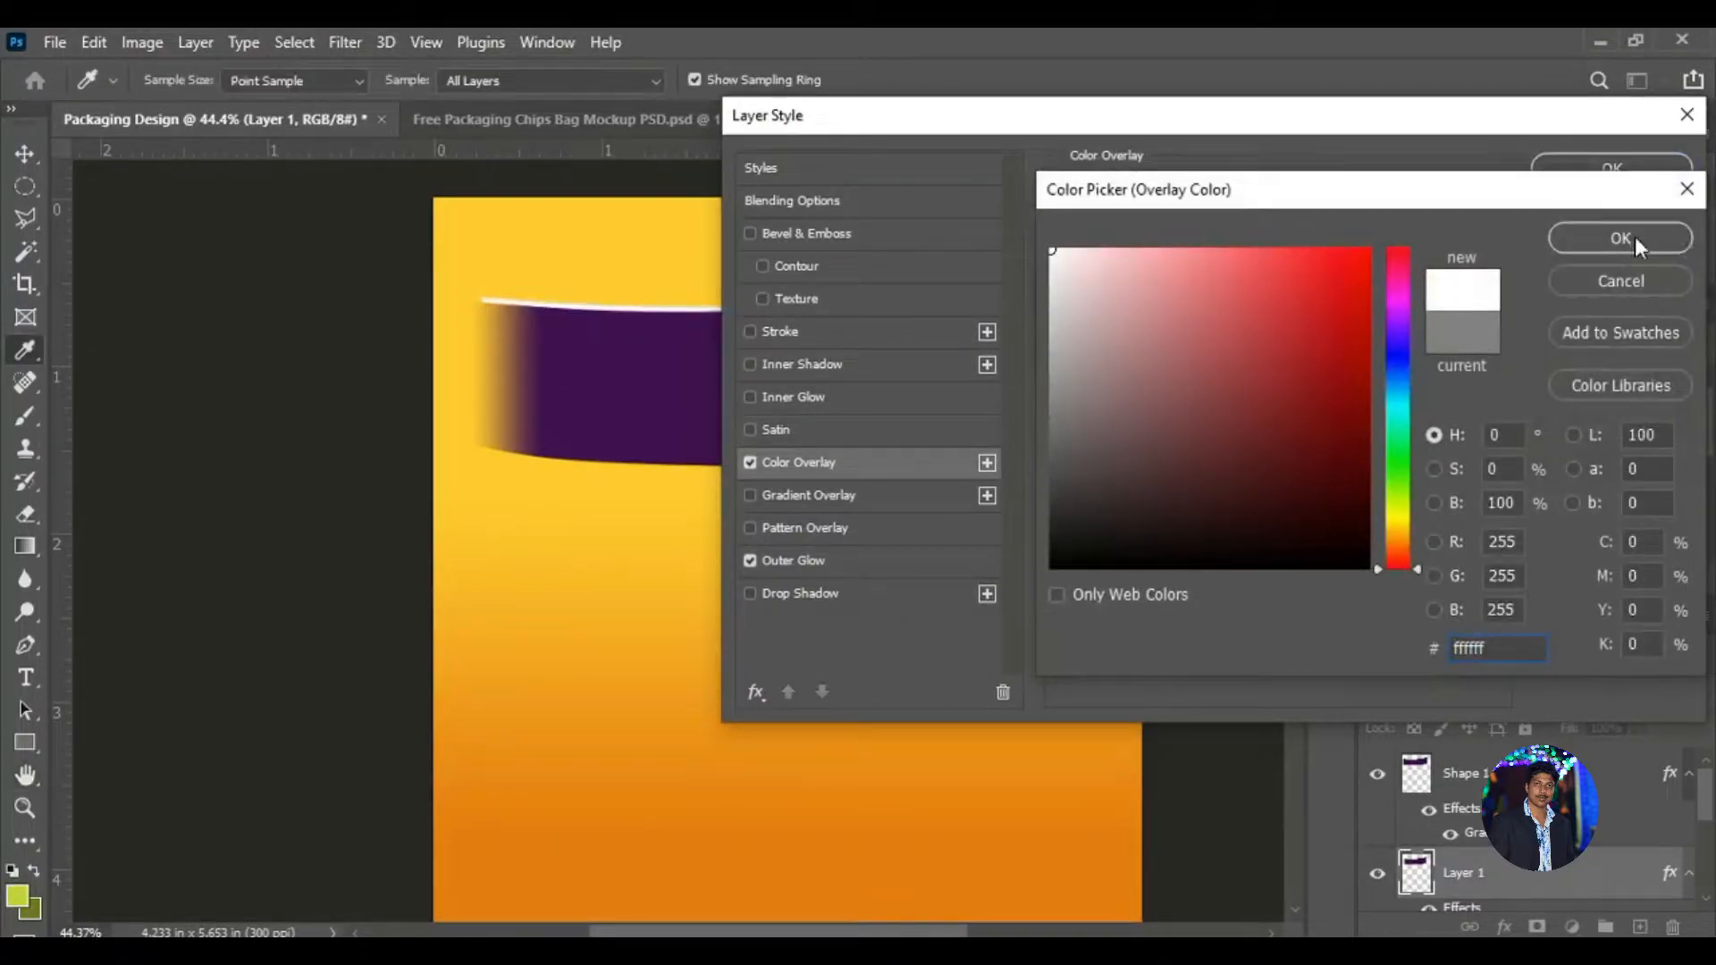
pyautogui.press('Return')
# Set Layer 1's outer glow to 100% opacity, 0% spread and 16 px size, and apply the layer style.
pyautogui.click(824, 562)
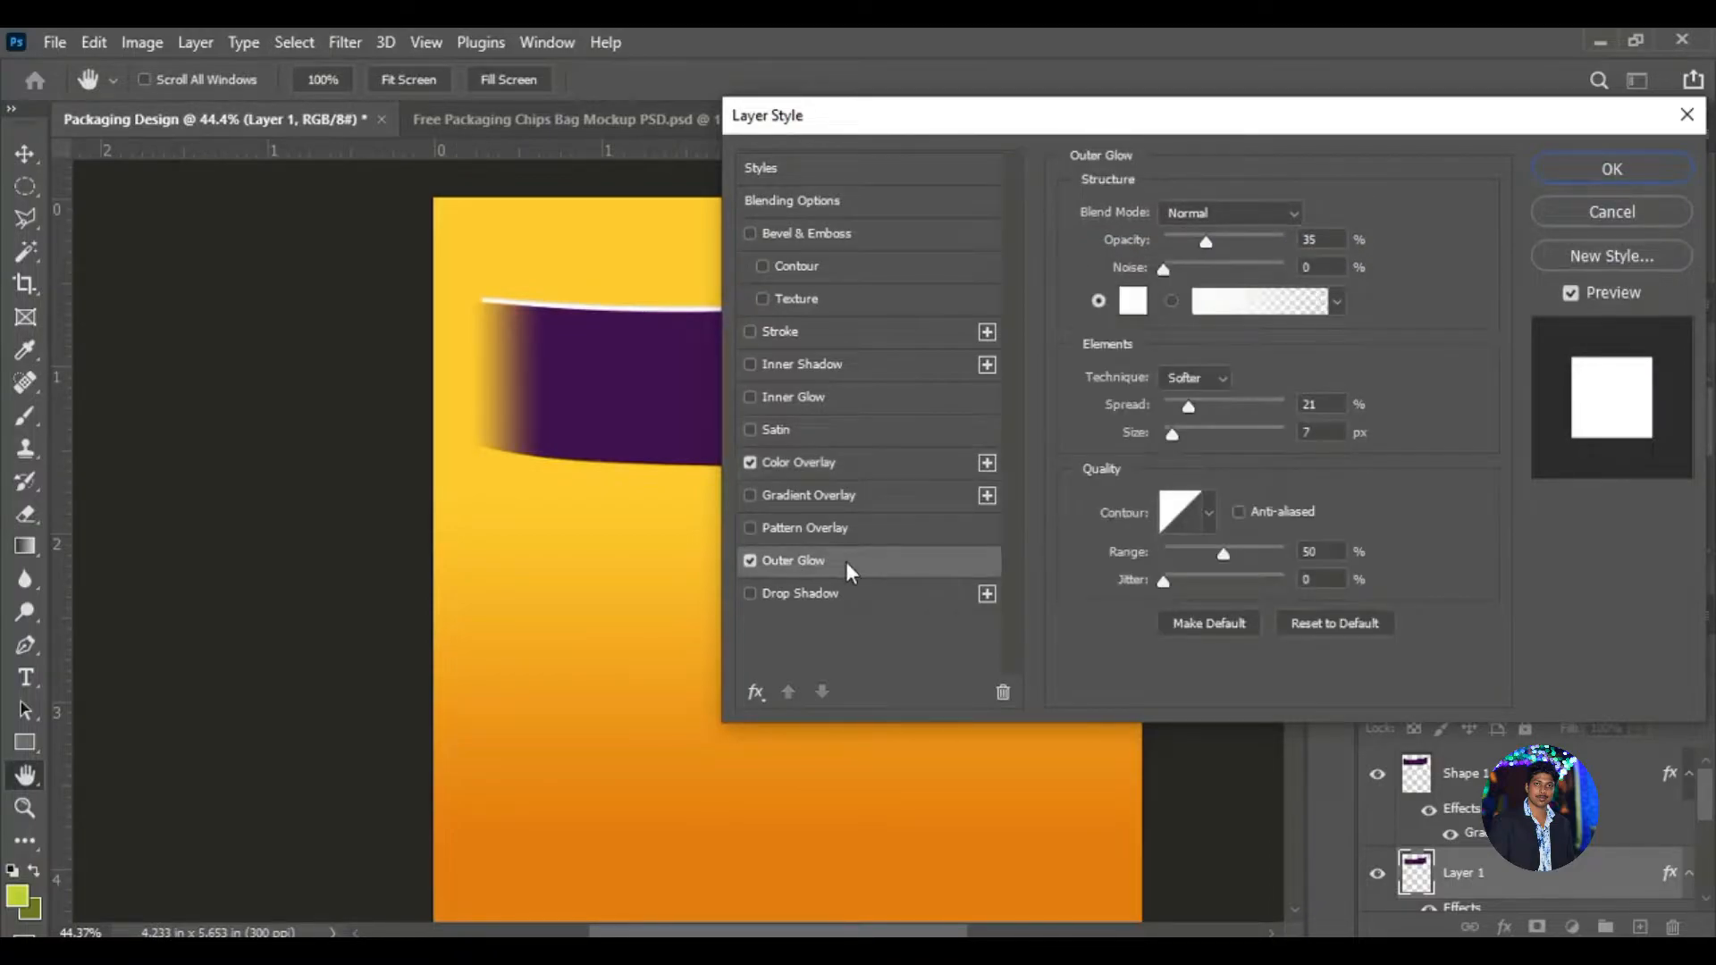
pyautogui.moveTo(1173, 438)
pyautogui.mouseDown()
pyautogui.moveTo(1179, 404)
pyautogui.moveTo(1162, 406)
pyautogui.mouseUp()
pyautogui.moveTo(1214, 245); pyautogui.dragTo(1328, 247)
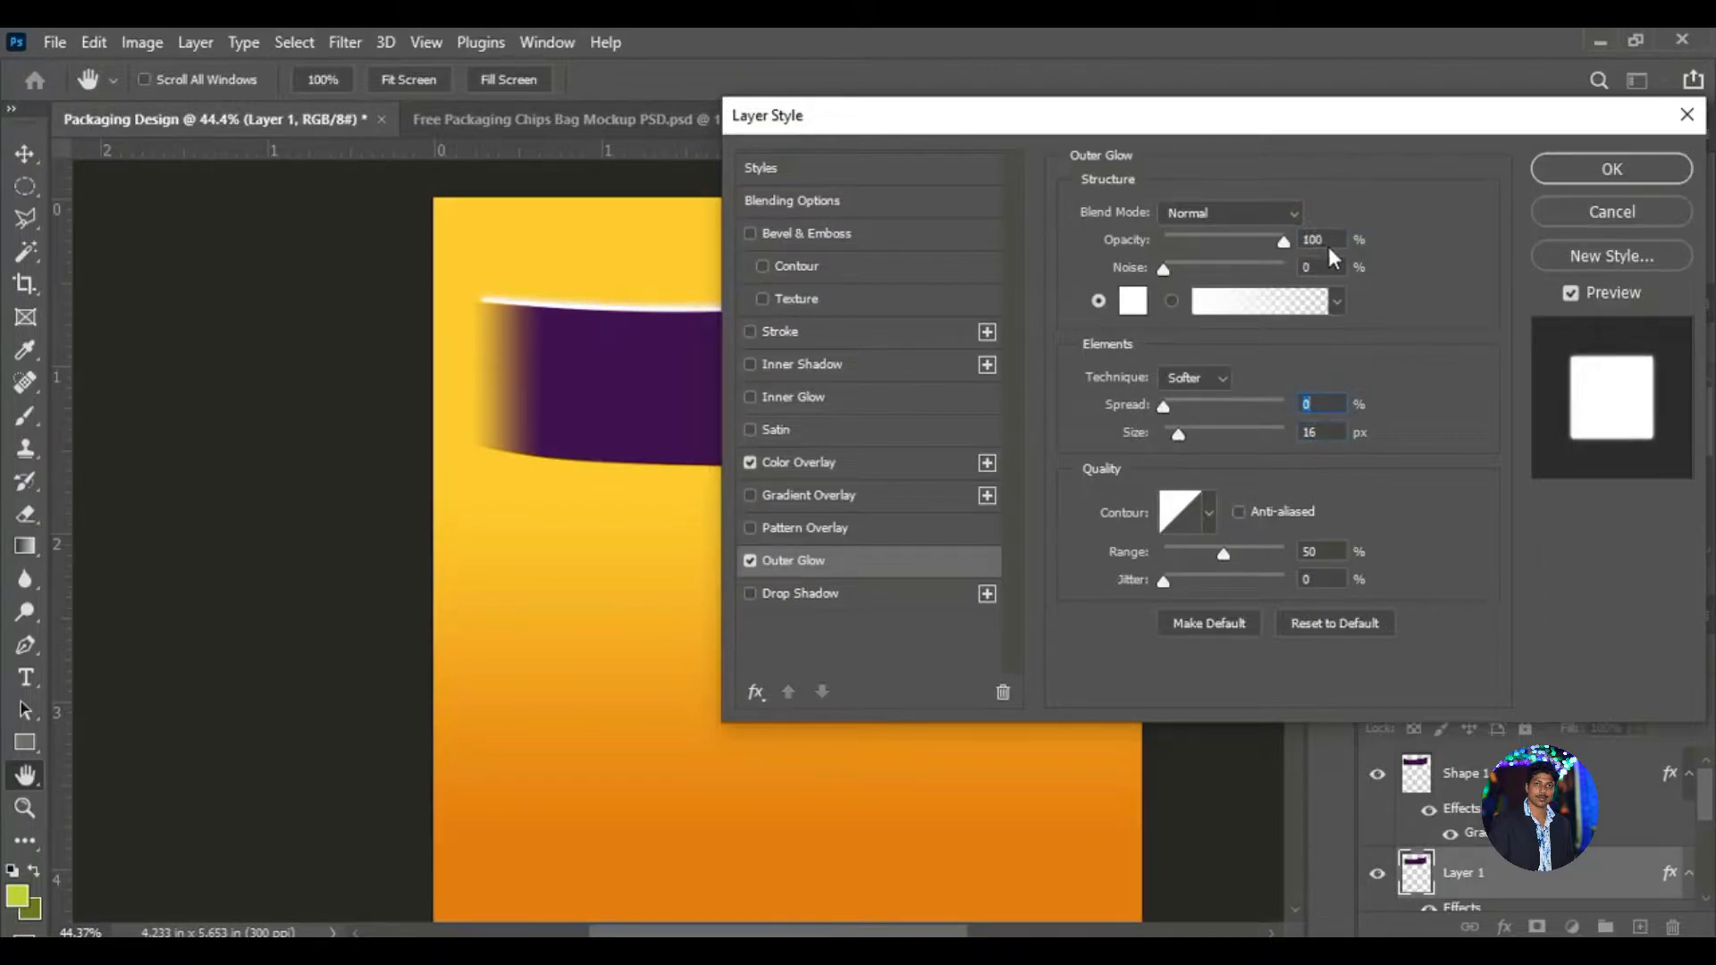
pyautogui.click(1628, 162)
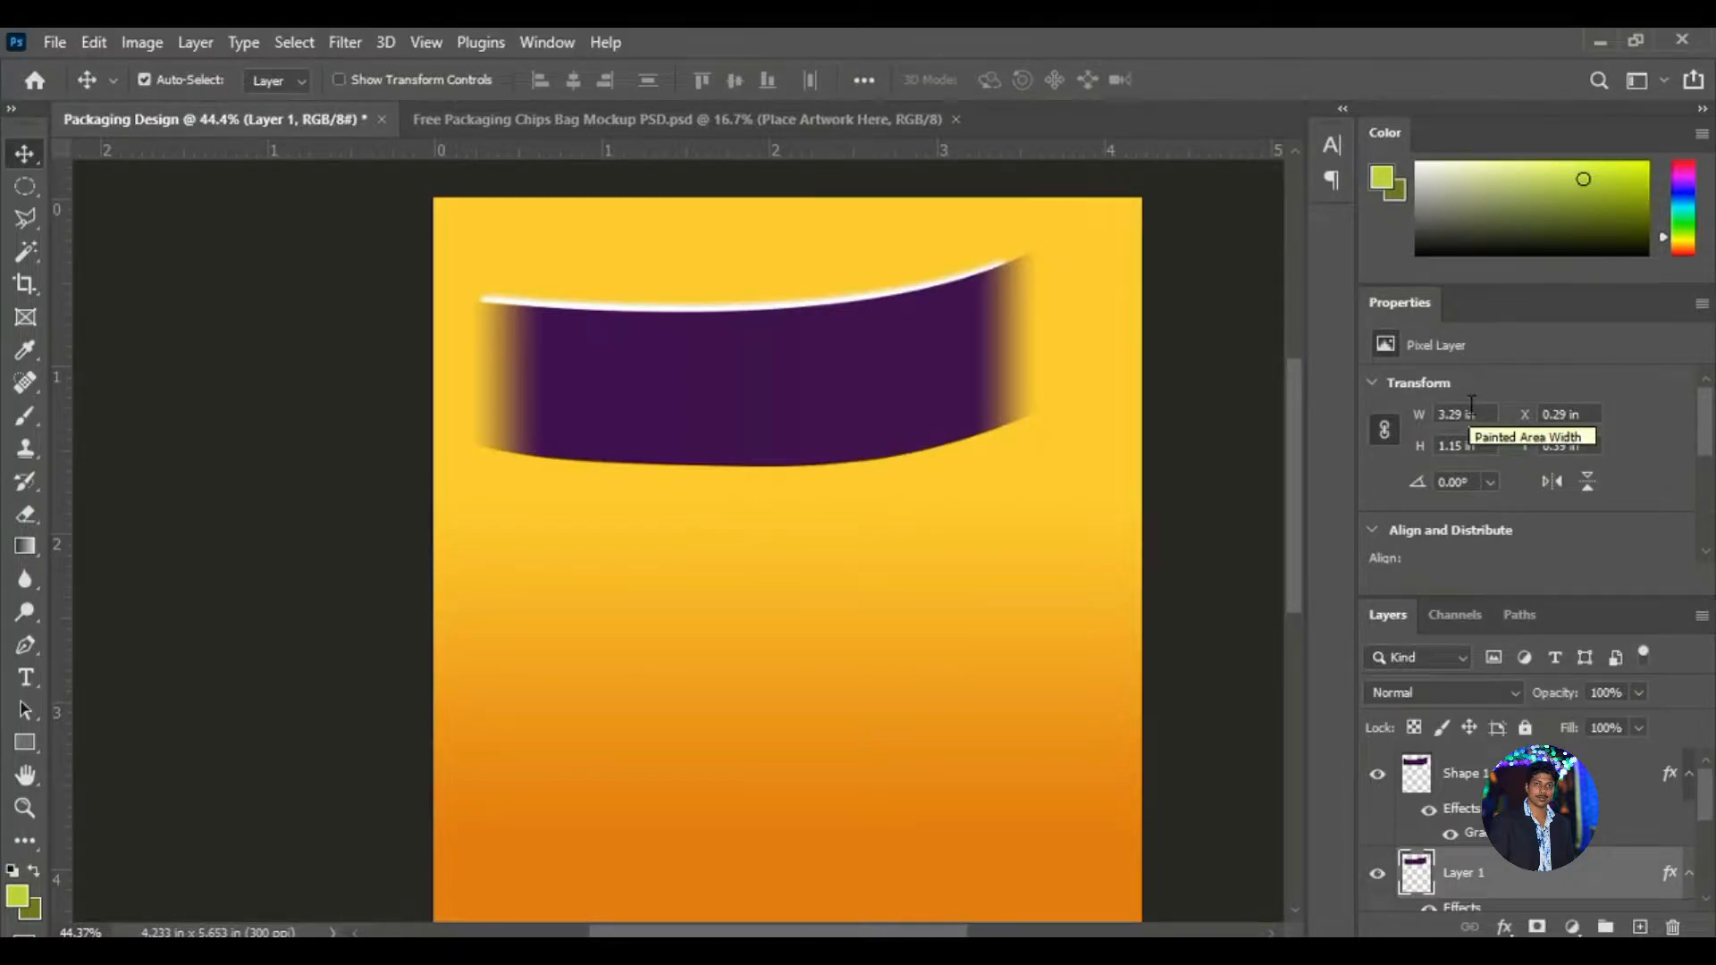
# Start a Pen tool shape about 1016 by 113 px with one curved segment spanning the banner's upper edge.
pyautogui.click(209, 77)
pyautogui.click(165, 100)
pyautogui.scroll(3, 453, 337)
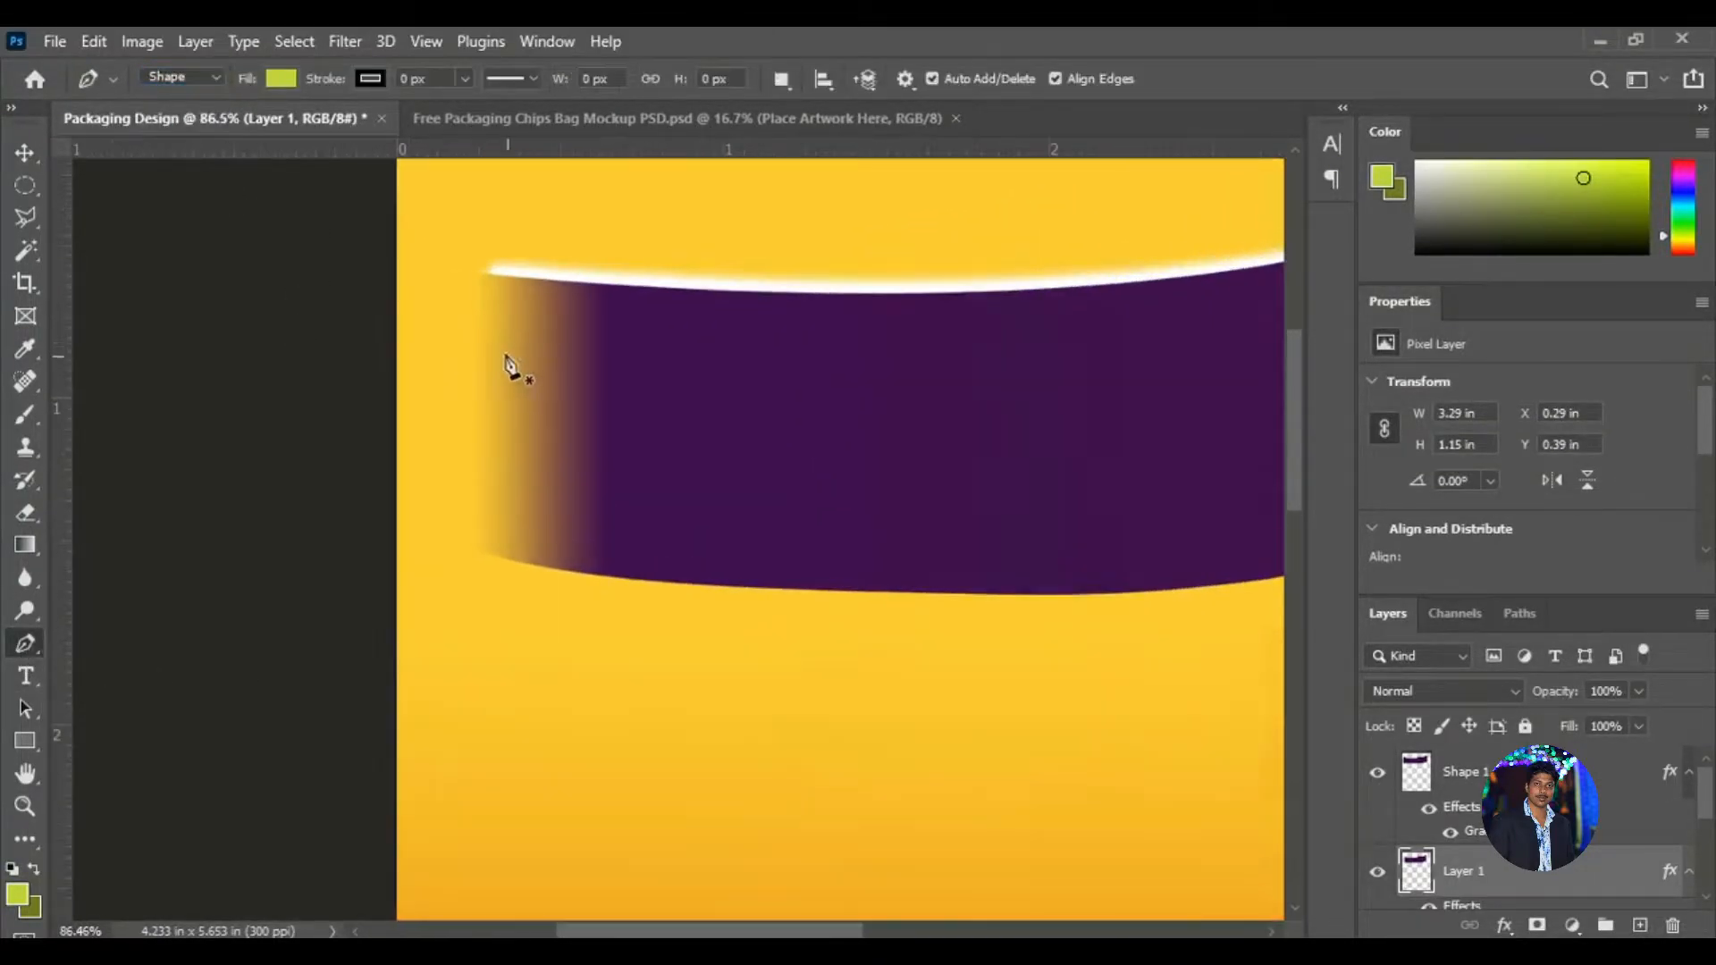
pyautogui.click(467, 283)
pyautogui.scroll(-5, 1111, 421)
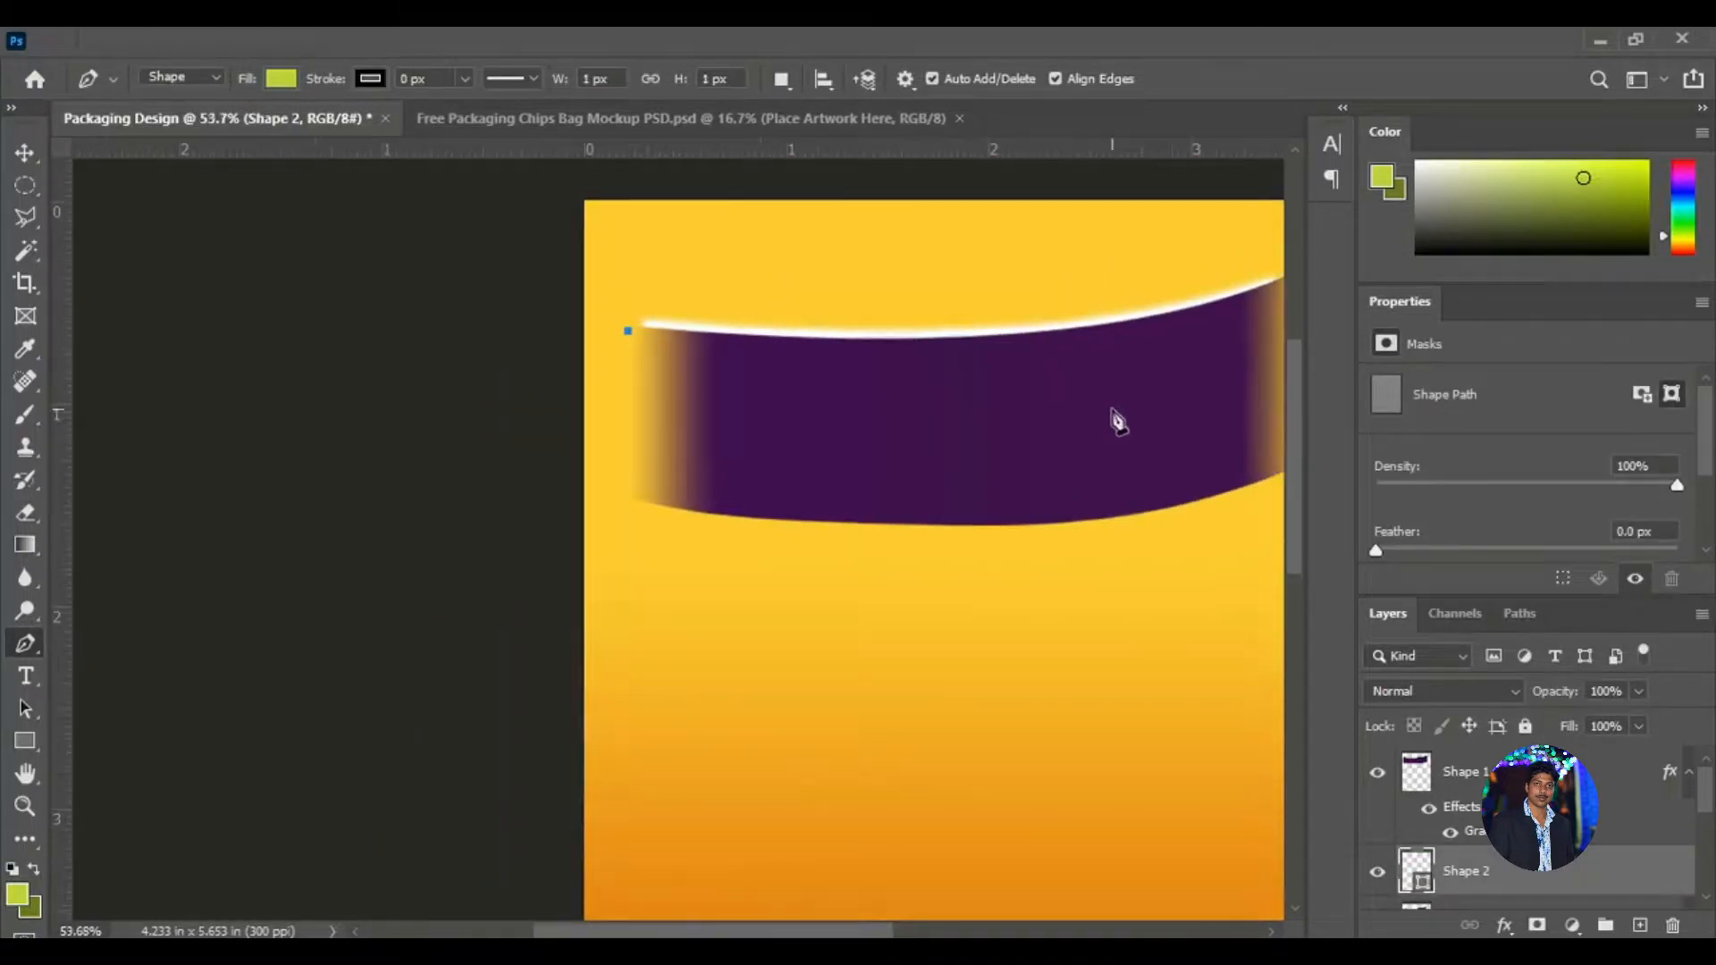
pyautogui.scroll(5, 1260, 358)
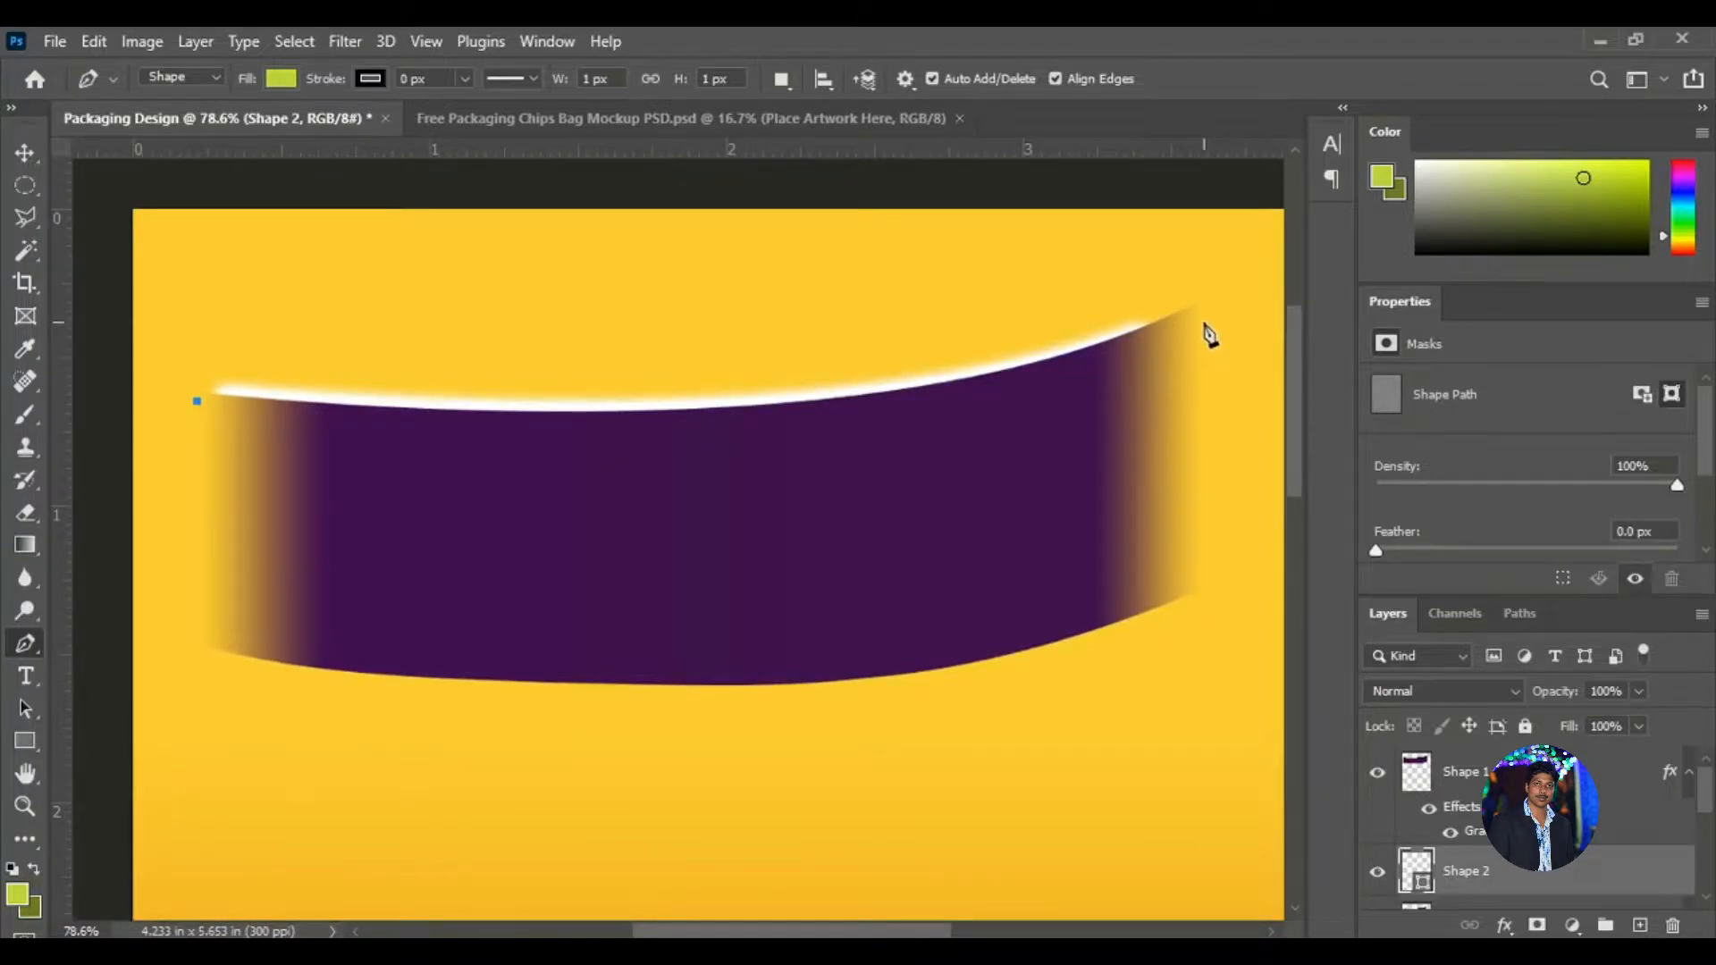
pyautogui.moveTo(1206, 319); pyautogui.dragTo(985, 265)
pyautogui.keyDown('alt'); pyautogui.click(830, 450); pyautogui.keyUp('alt')
# Nudge the curve's end anchor inward from the banner's tip until the shape is about 987 px wide.
pyautogui.press('Left')
pyautogui.press('Left')
pyautogui.press('Left')
pyautogui.press('Left')
pyautogui.press('Left')
pyautogui.press('Left')
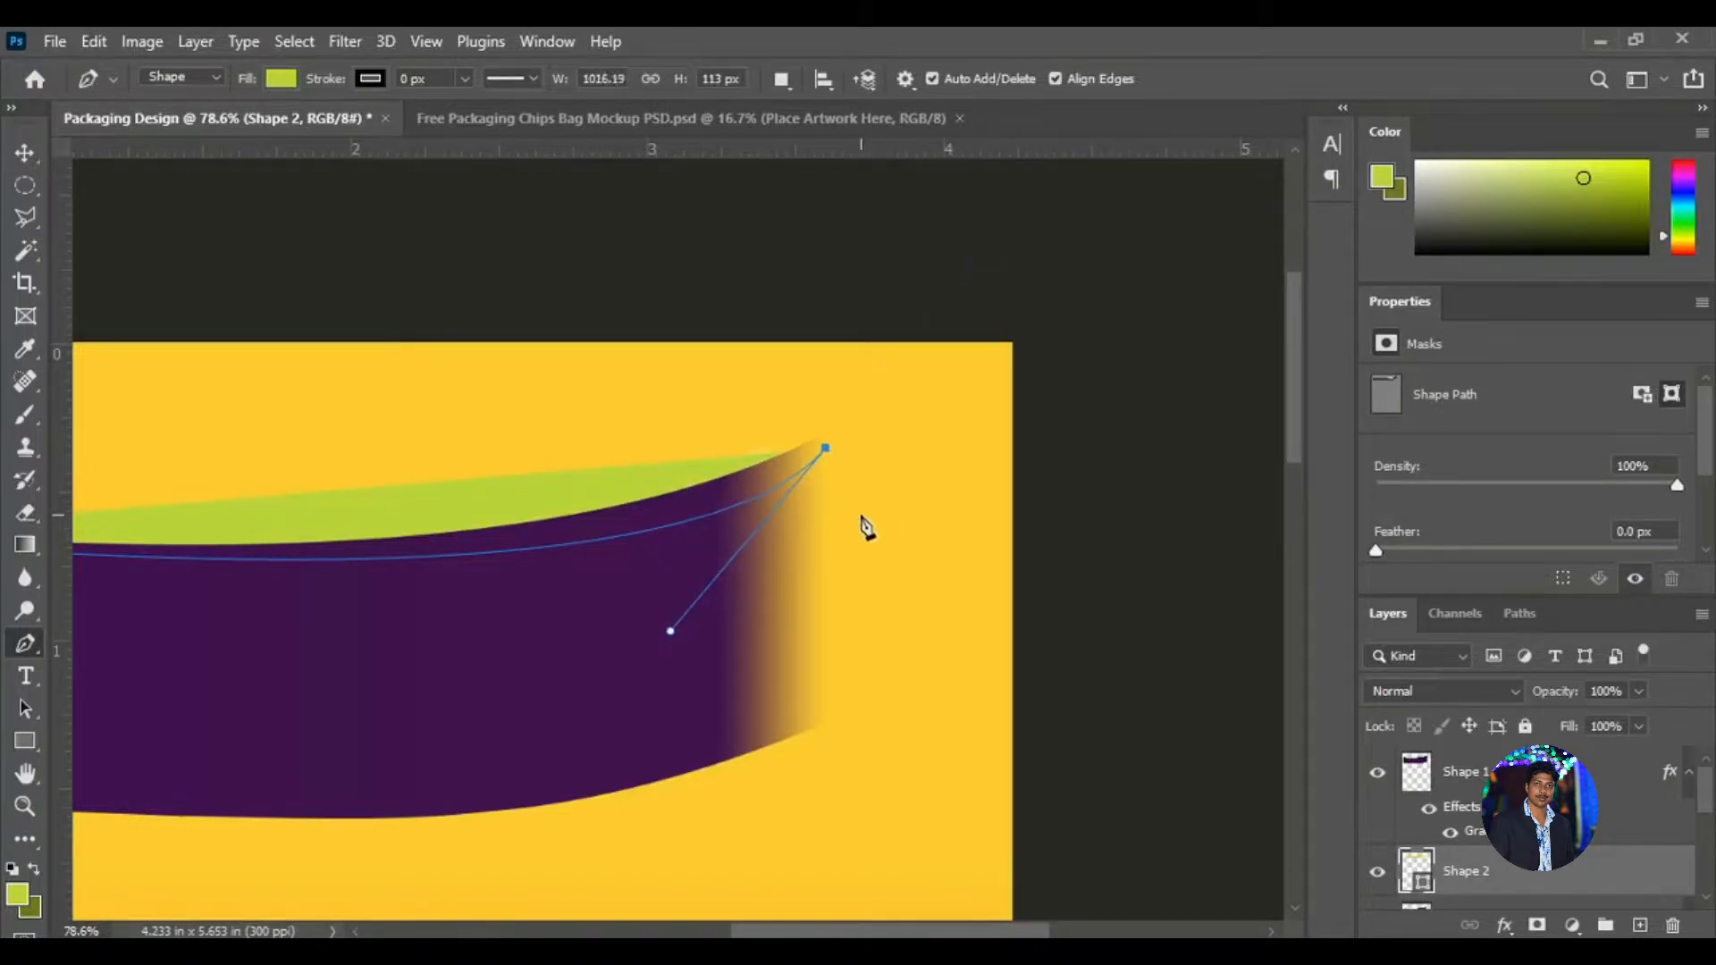
pyautogui.press('Down')
pyautogui.press('Down')
pyautogui.press('Down')
pyautogui.press('Down')
pyautogui.press('Left')
pyautogui.press('Left')
pyautogui.press('Left')
pyautogui.press('Left')
pyautogui.press('Left')
pyautogui.press('Left')
pyautogui.press('Left')
pyautogui.press('Left')
pyautogui.moveTo(849, 543); pyautogui.dragTo(964, 585)
pyautogui.press('Left')
pyautogui.press('Left')
pyautogui.press('Left')
pyautogui.press('Left')
pyautogui.press('Left')
pyautogui.press('Left')
pyautogui.press('Left')
pyautogui.press('Left')
pyautogui.press('Left')
pyautogui.press('Left')
pyautogui.press('Left')
pyautogui.press('Left')
pyautogui.press('Left')
pyautogui.press('Left')
pyautogui.press('Left')
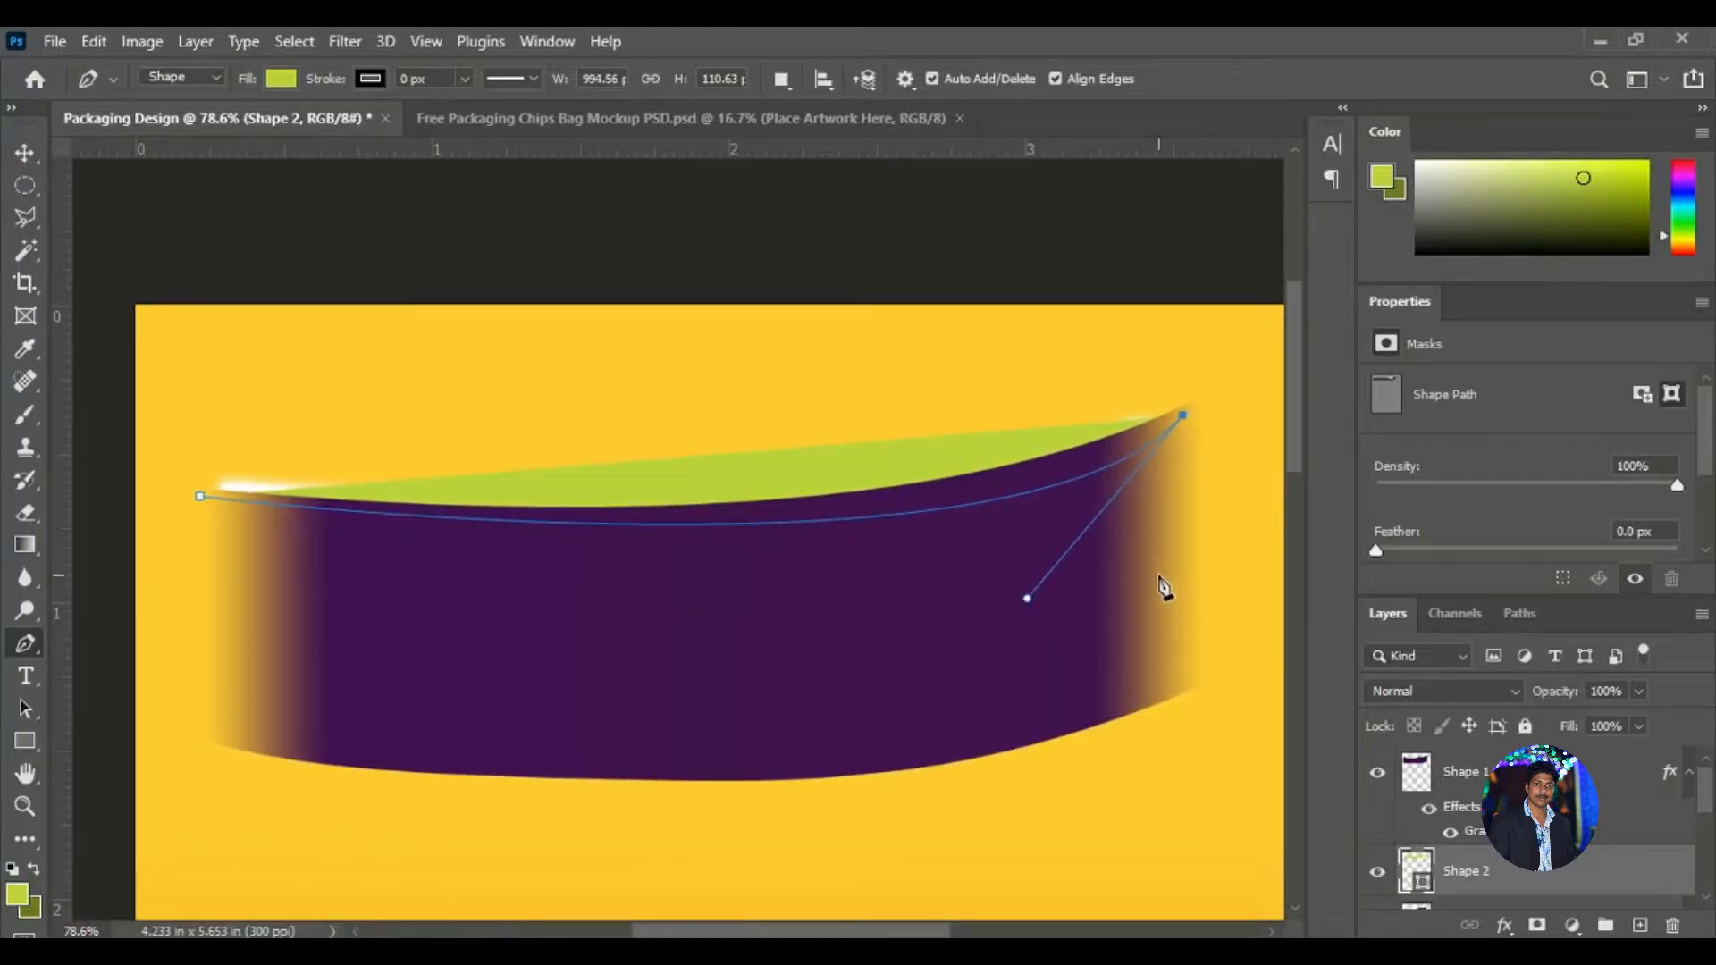
pyautogui.press('Up')
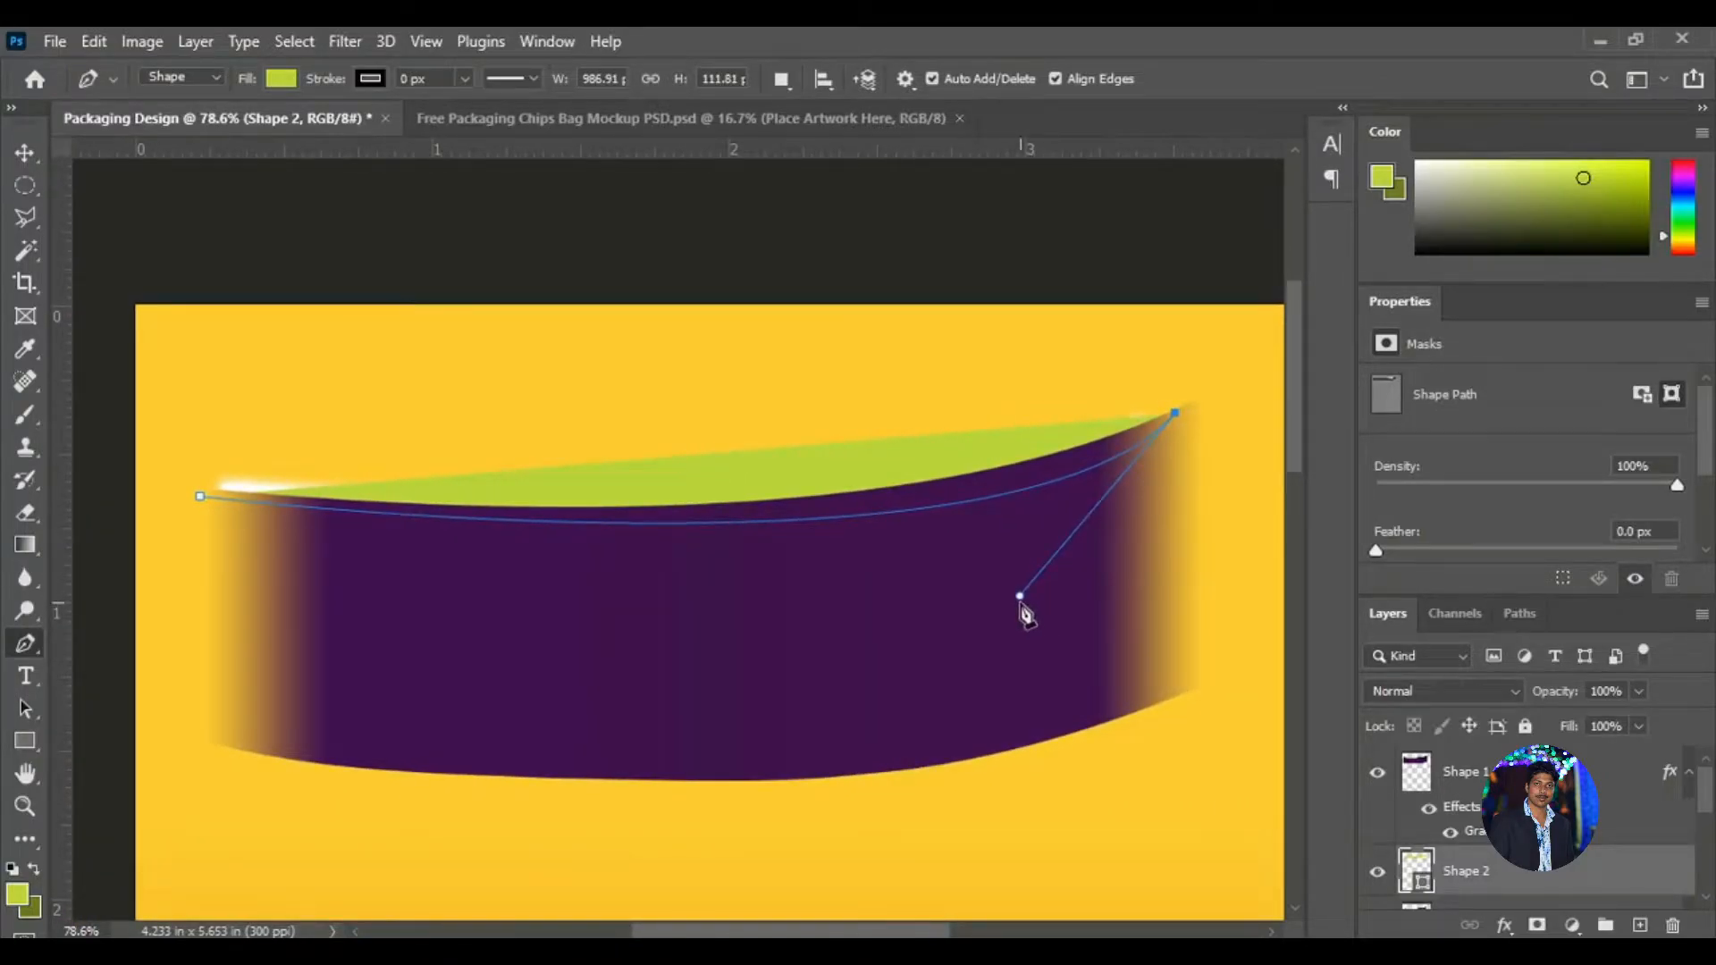
# Adjust the upper curve's end anchor and direction handle until the shape is about 1015 by 107 px.
pyautogui.moveTo(1019, 594); pyautogui.dragTo(859, 591)
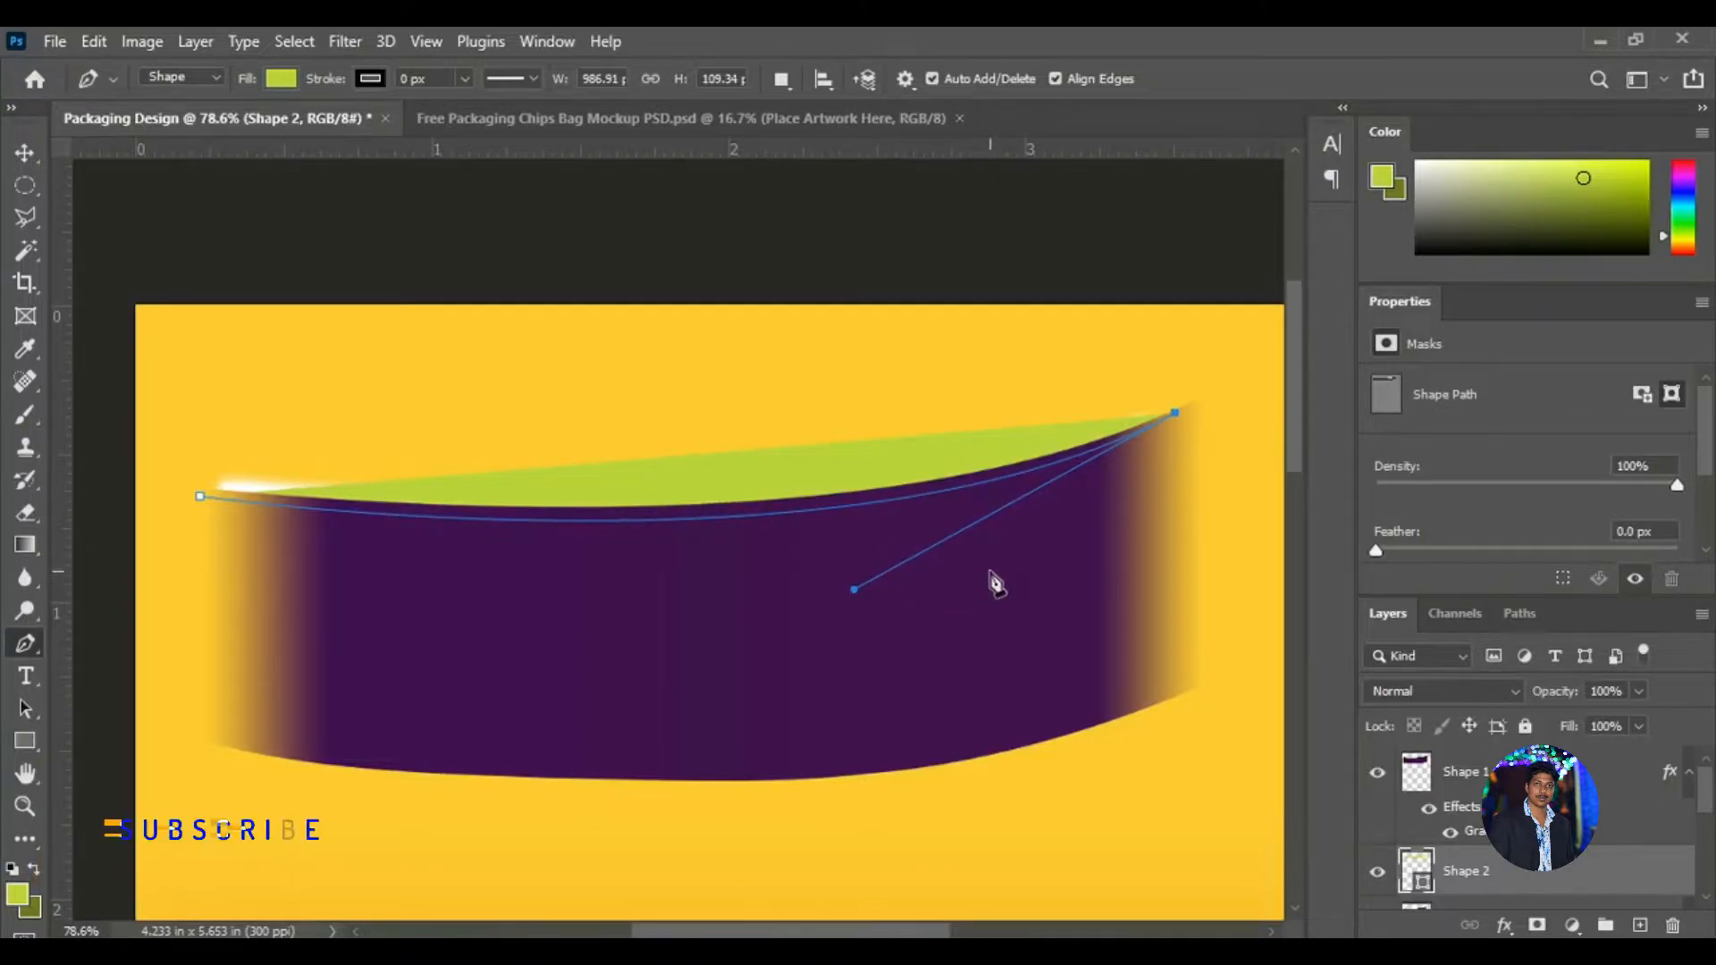
pyautogui.hotkey('shift', 'Right')
pyautogui.hotkey('shift', 'Right')
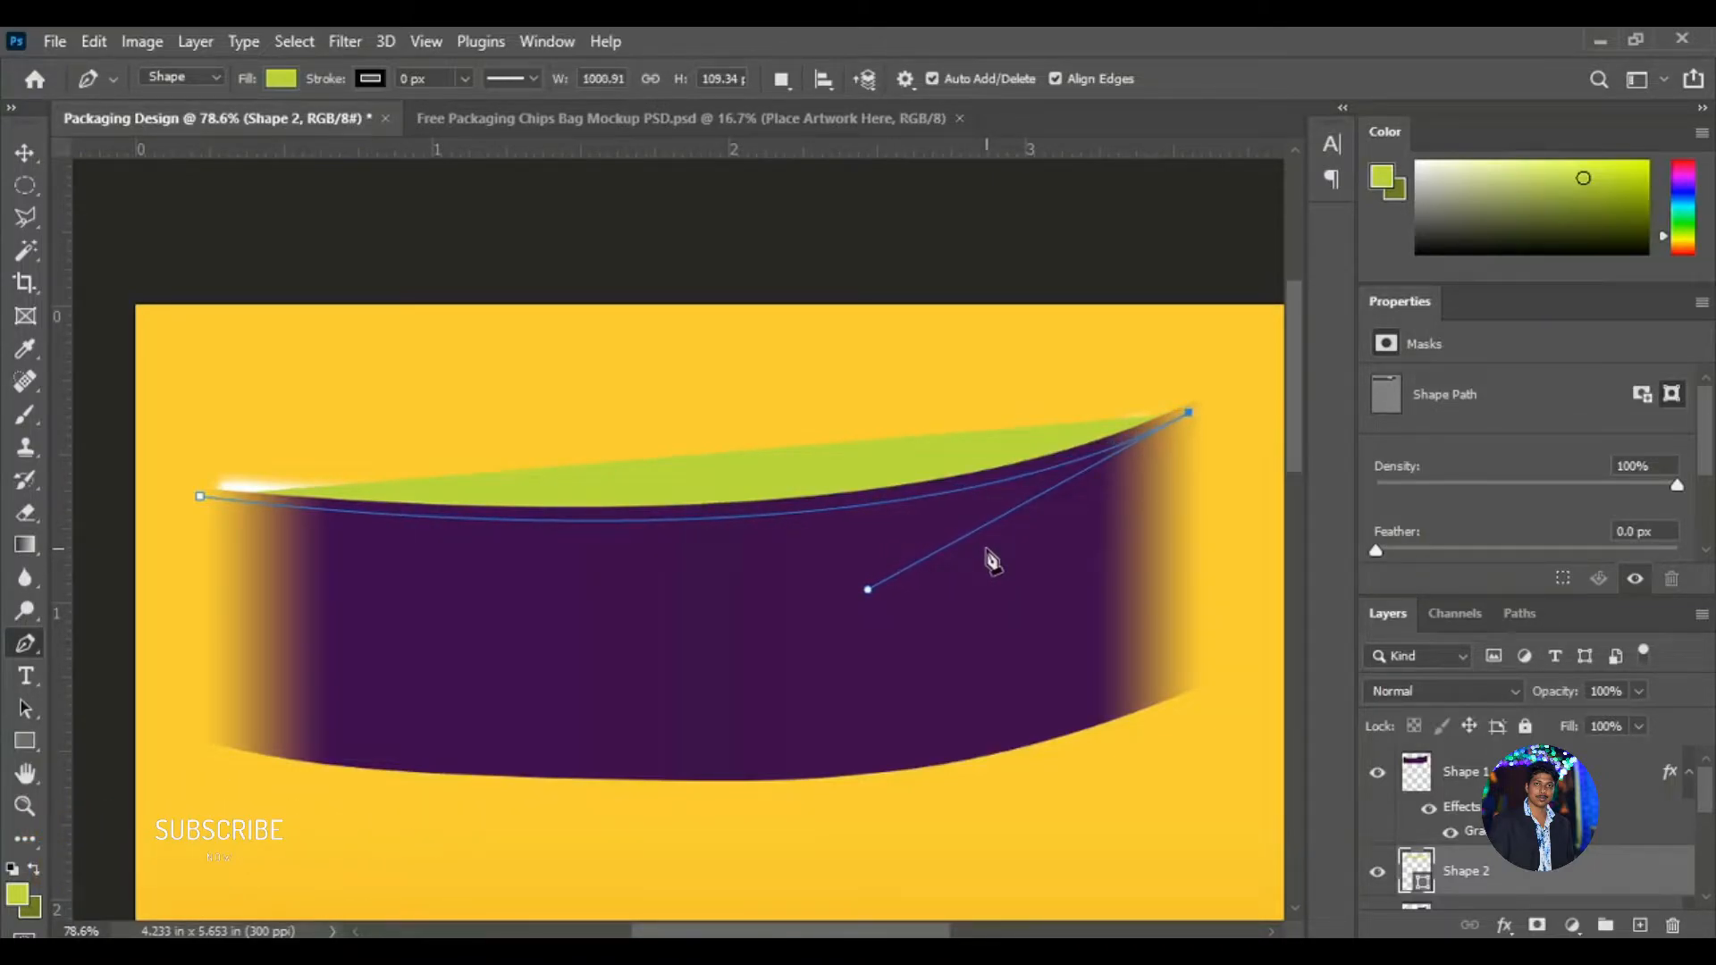
pyautogui.moveTo(876, 592); pyautogui.dragTo(863, 582)
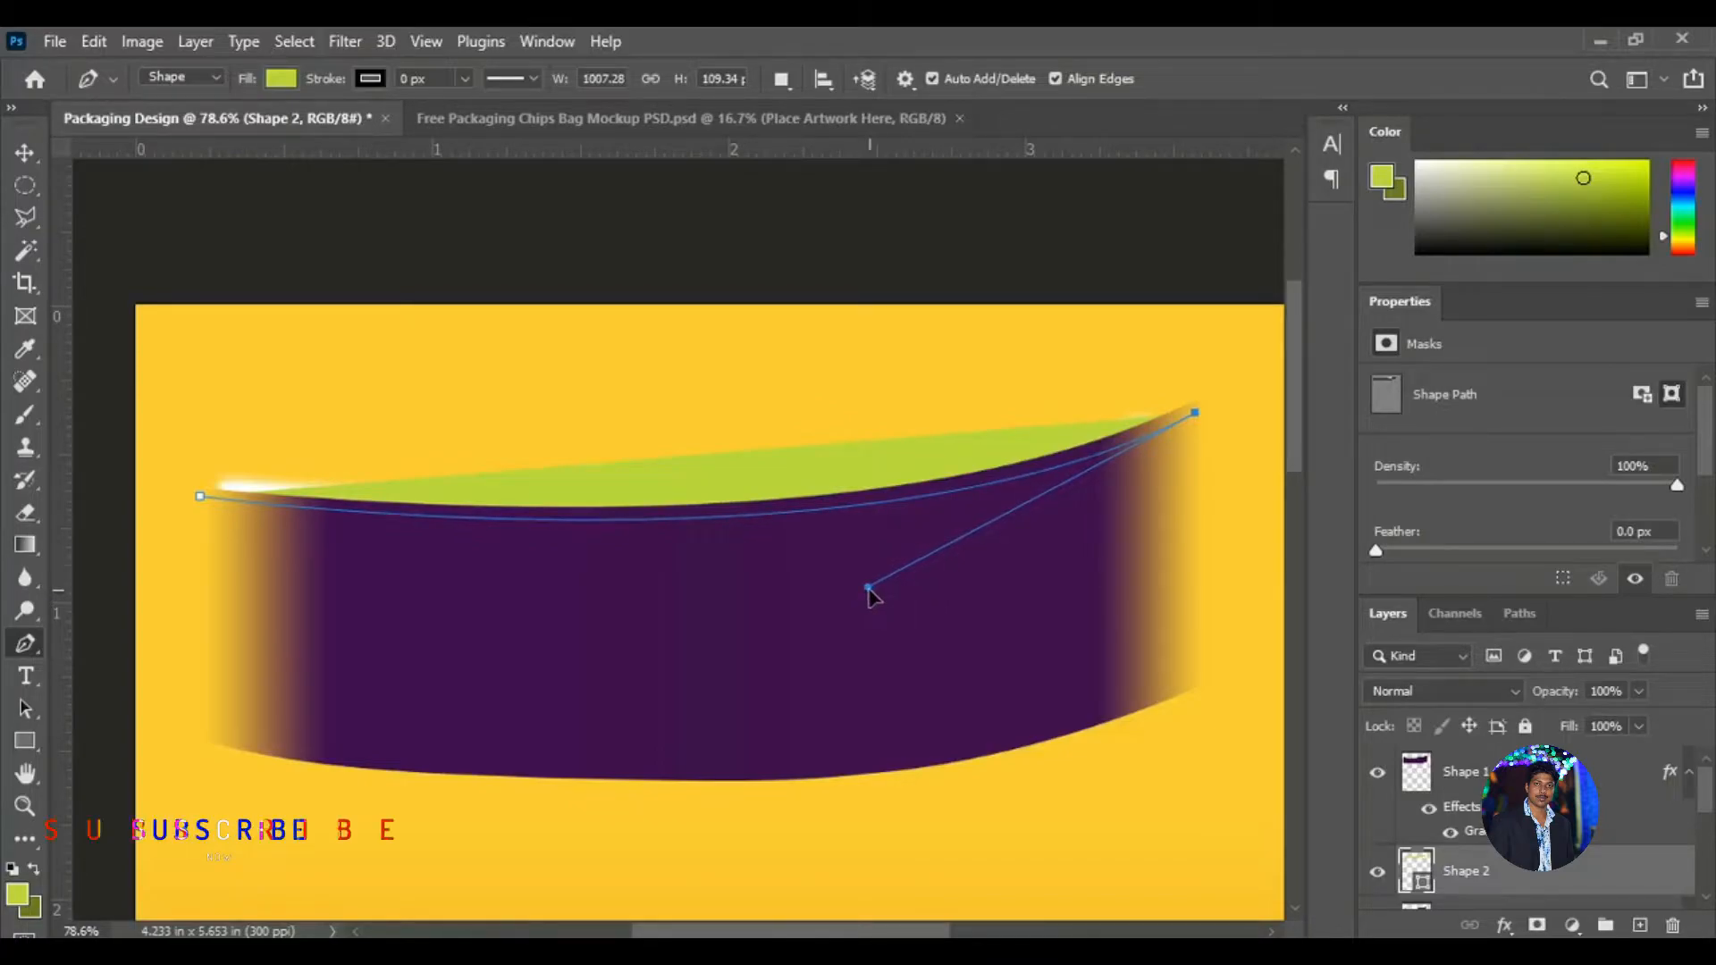
pyautogui.hotkey('shift', 'Right')
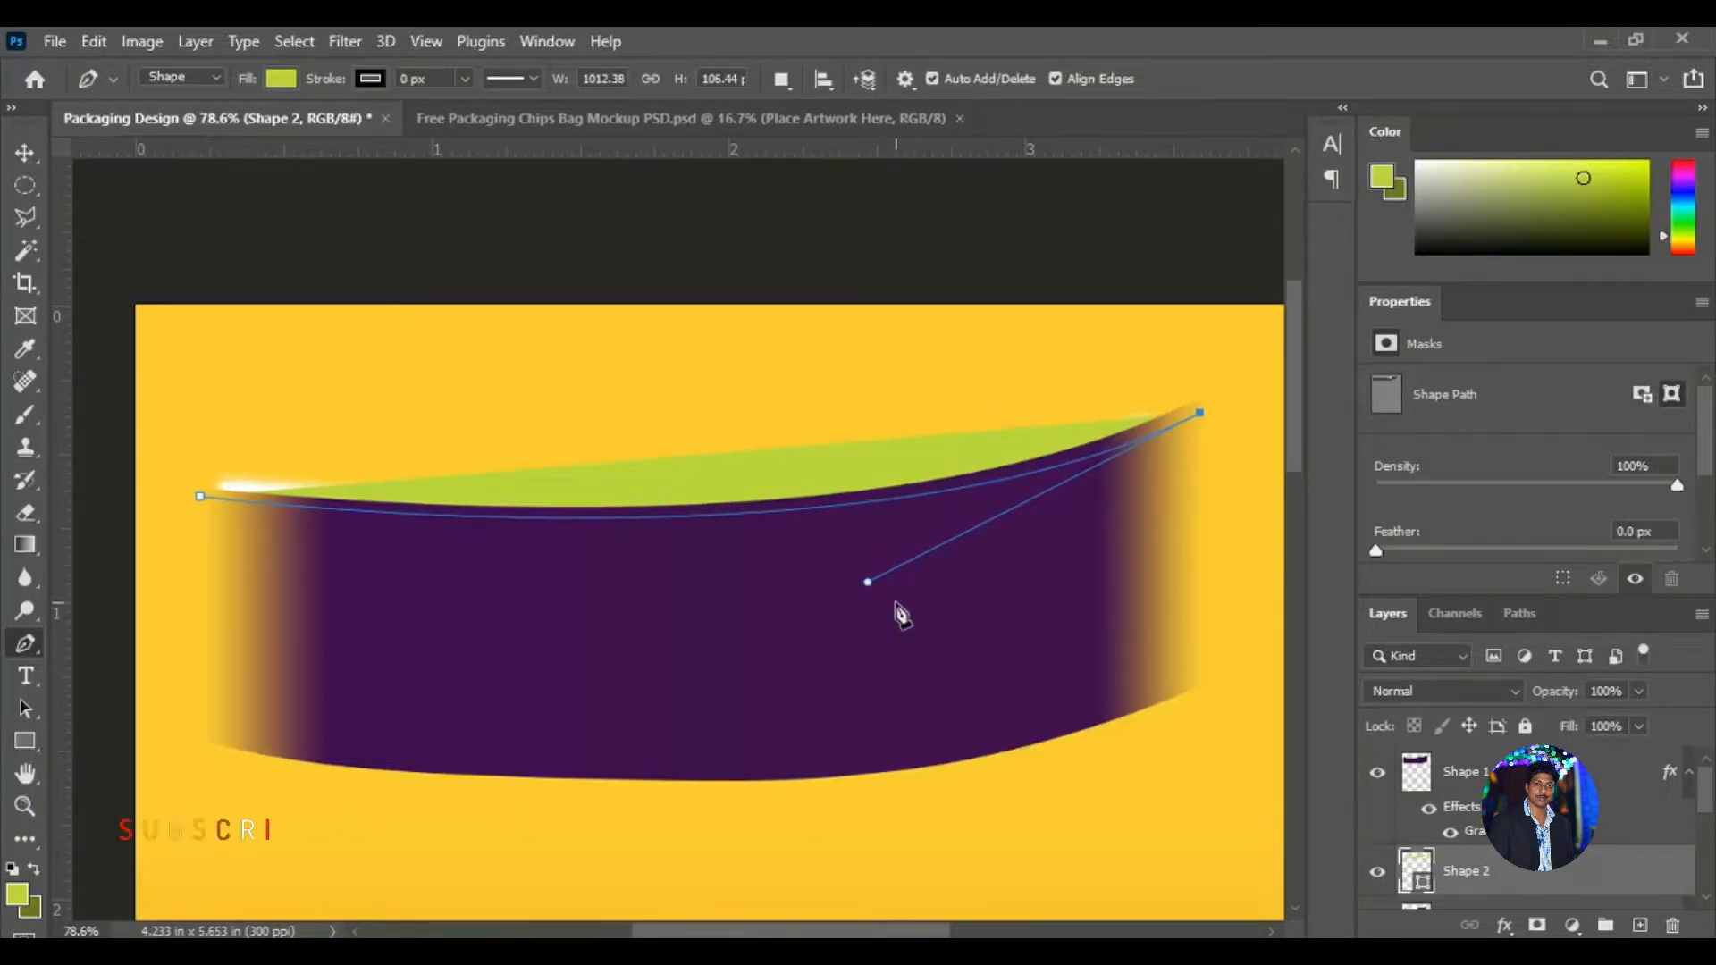
pyautogui.moveTo(868, 585); pyautogui.dragTo(864, 585)
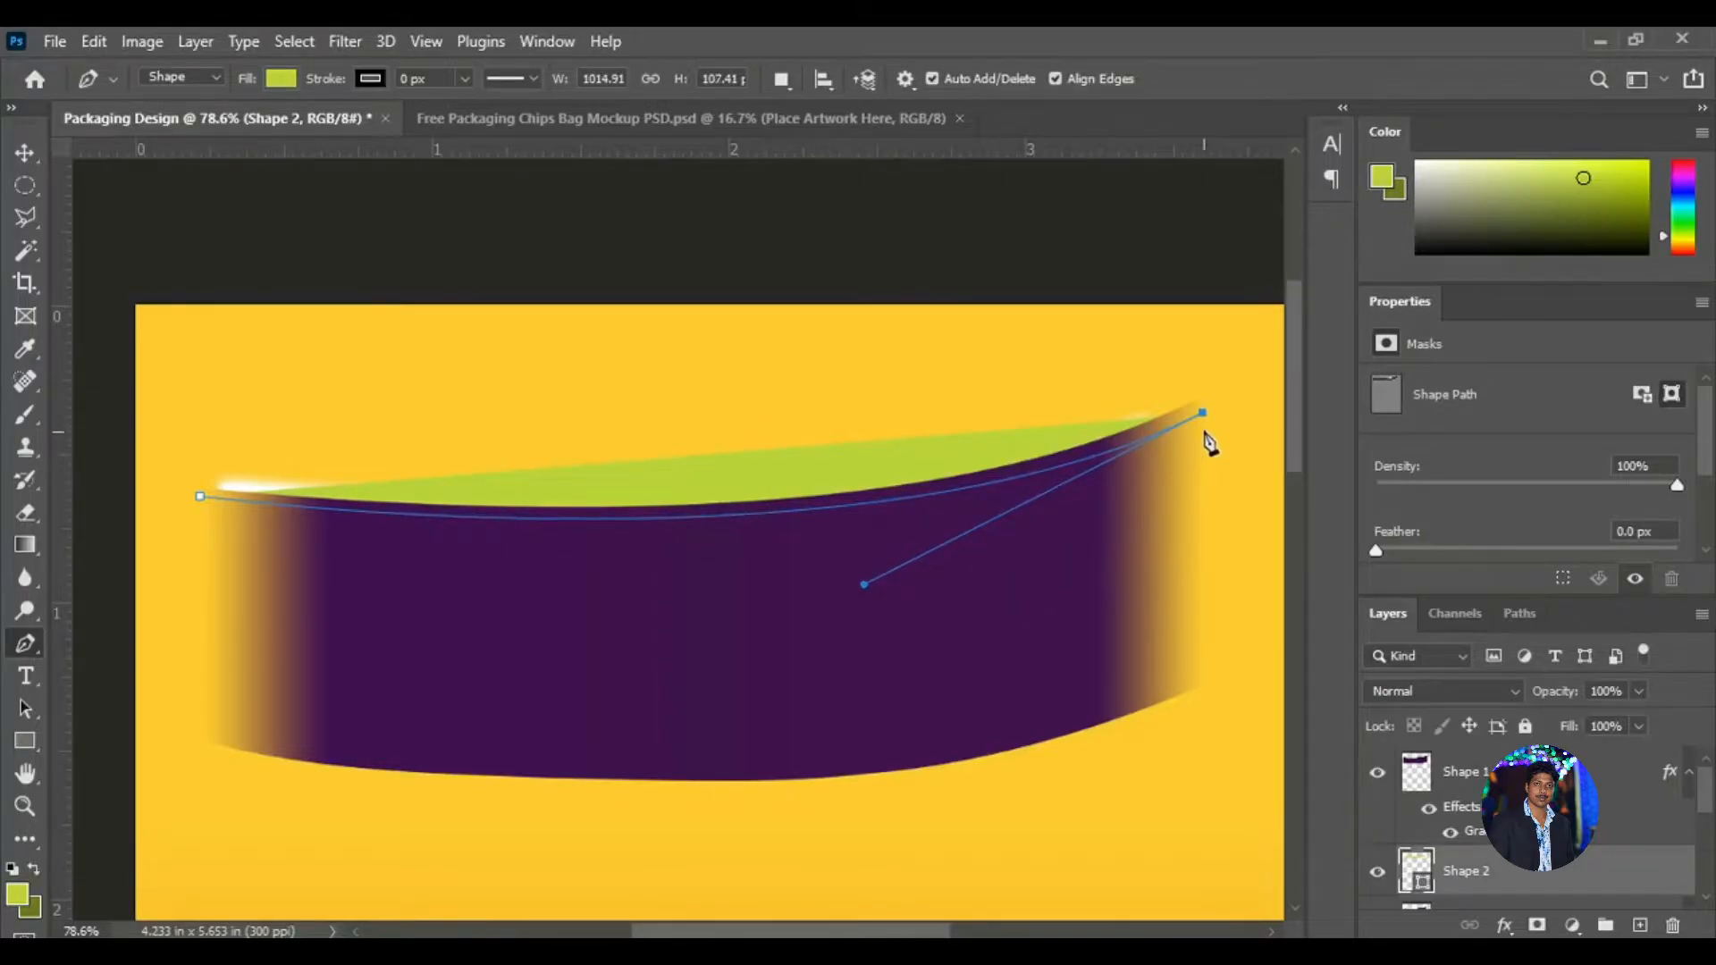
# Add an anchor just below the curve's end at the banner's tip and draw a curved return segment to below the starting anchor.
pyautogui.scroll(2, 1215, 454)
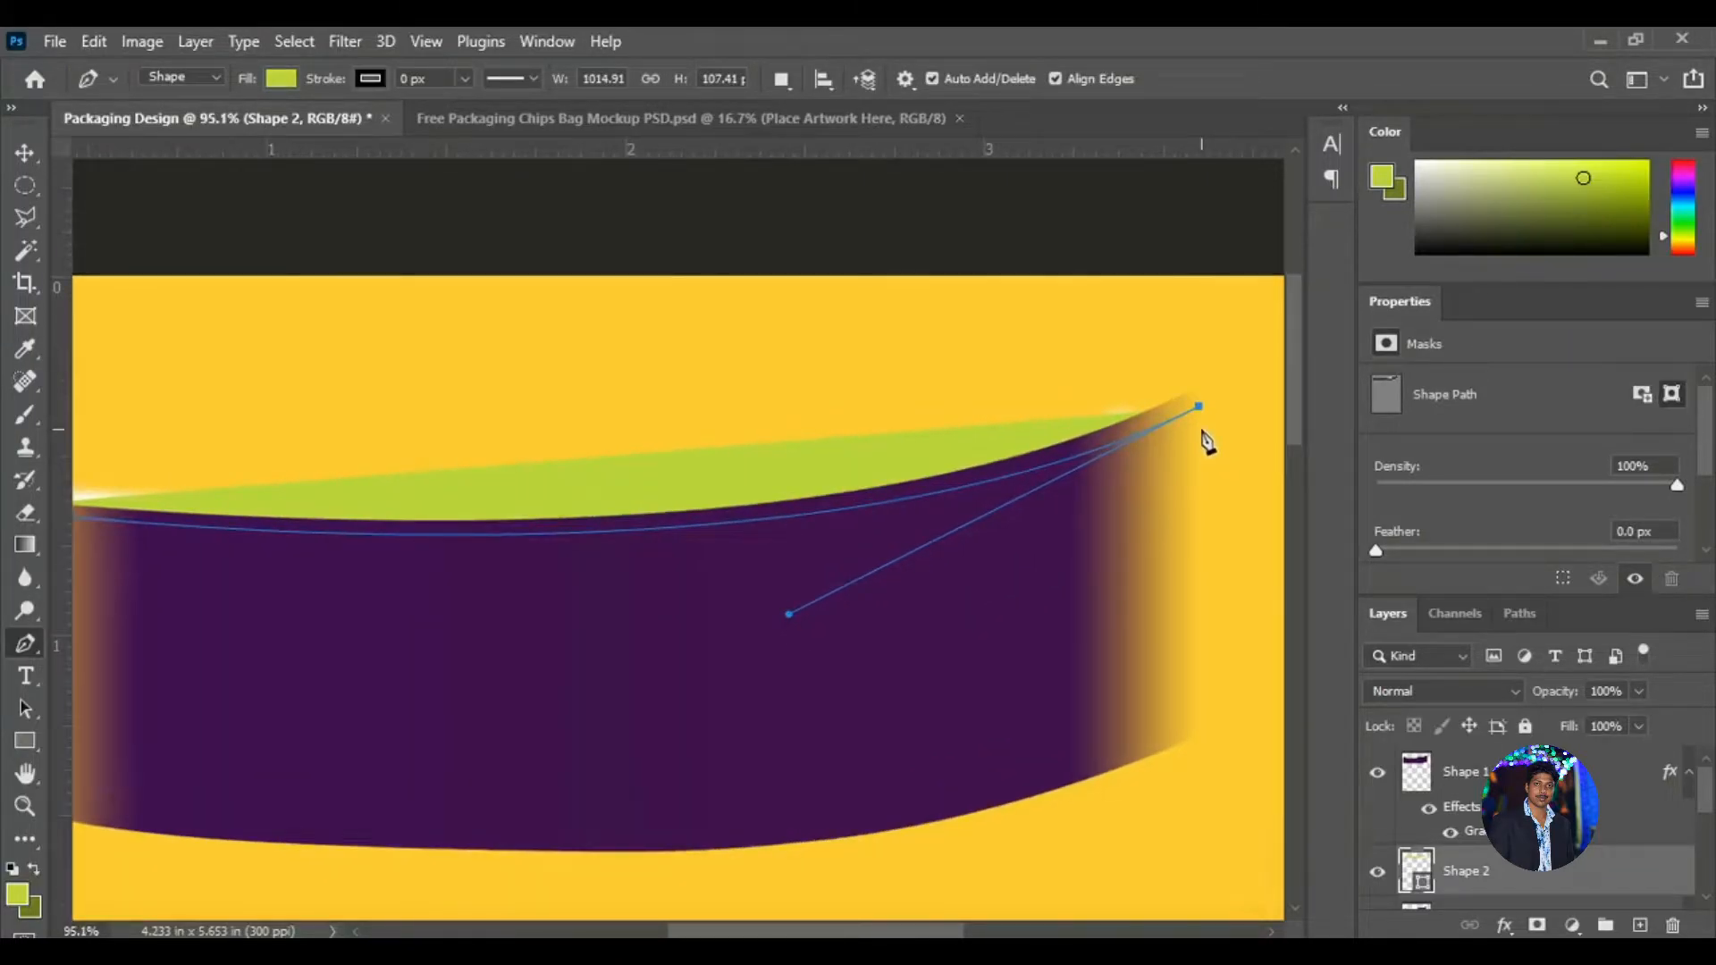
pyautogui.moveTo(1199, 406); pyautogui.dragTo(1200, 430)
pyautogui.moveTo(618, 675); pyautogui.dragTo(984, 640)
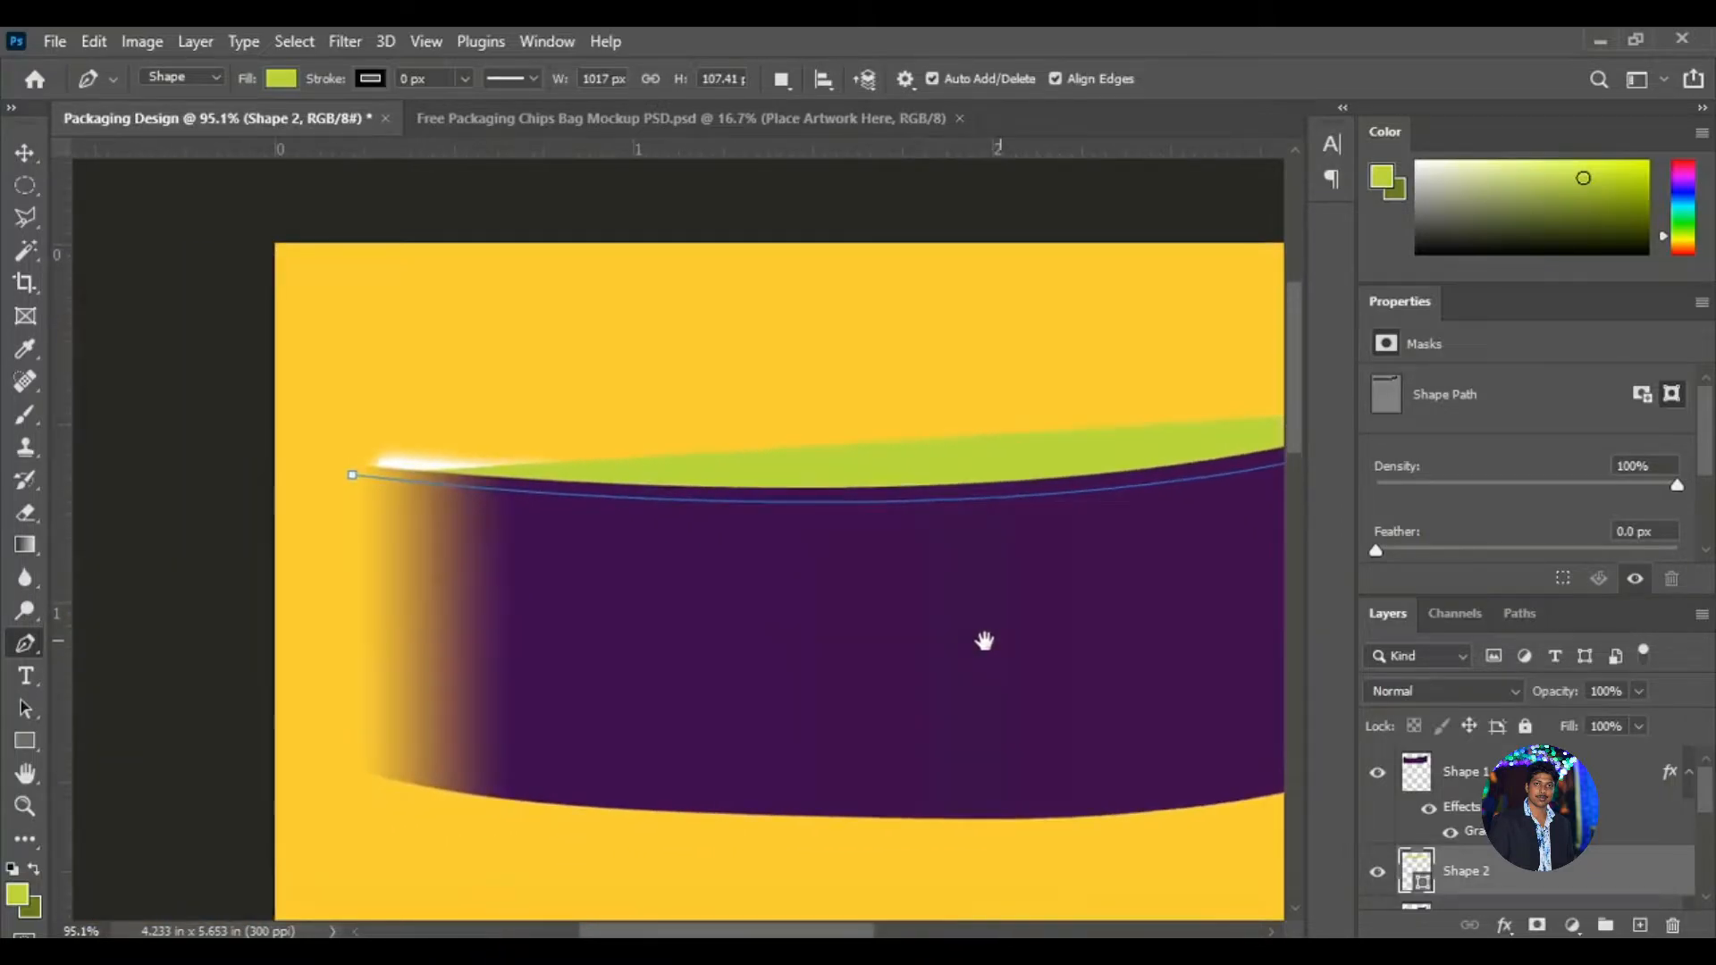
pyautogui.scroll(-1, 939, 662)
pyautogui.scroll(-2, 566, 572)
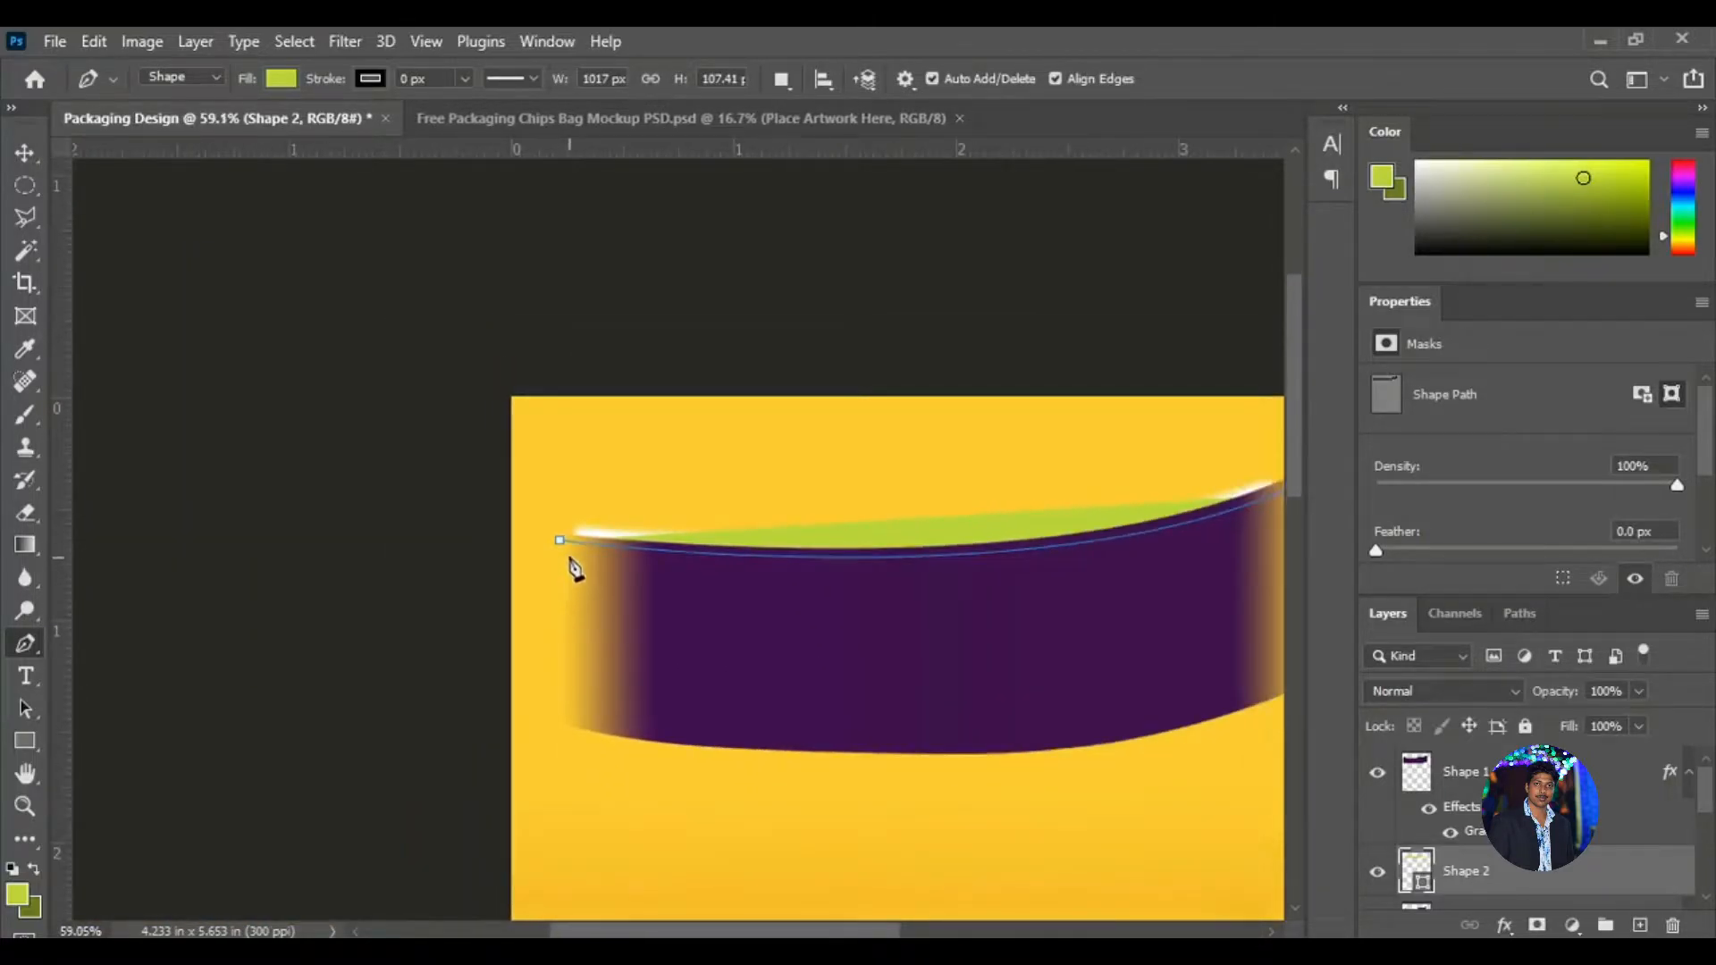
pyautogui.scroll(4, 566, 570)
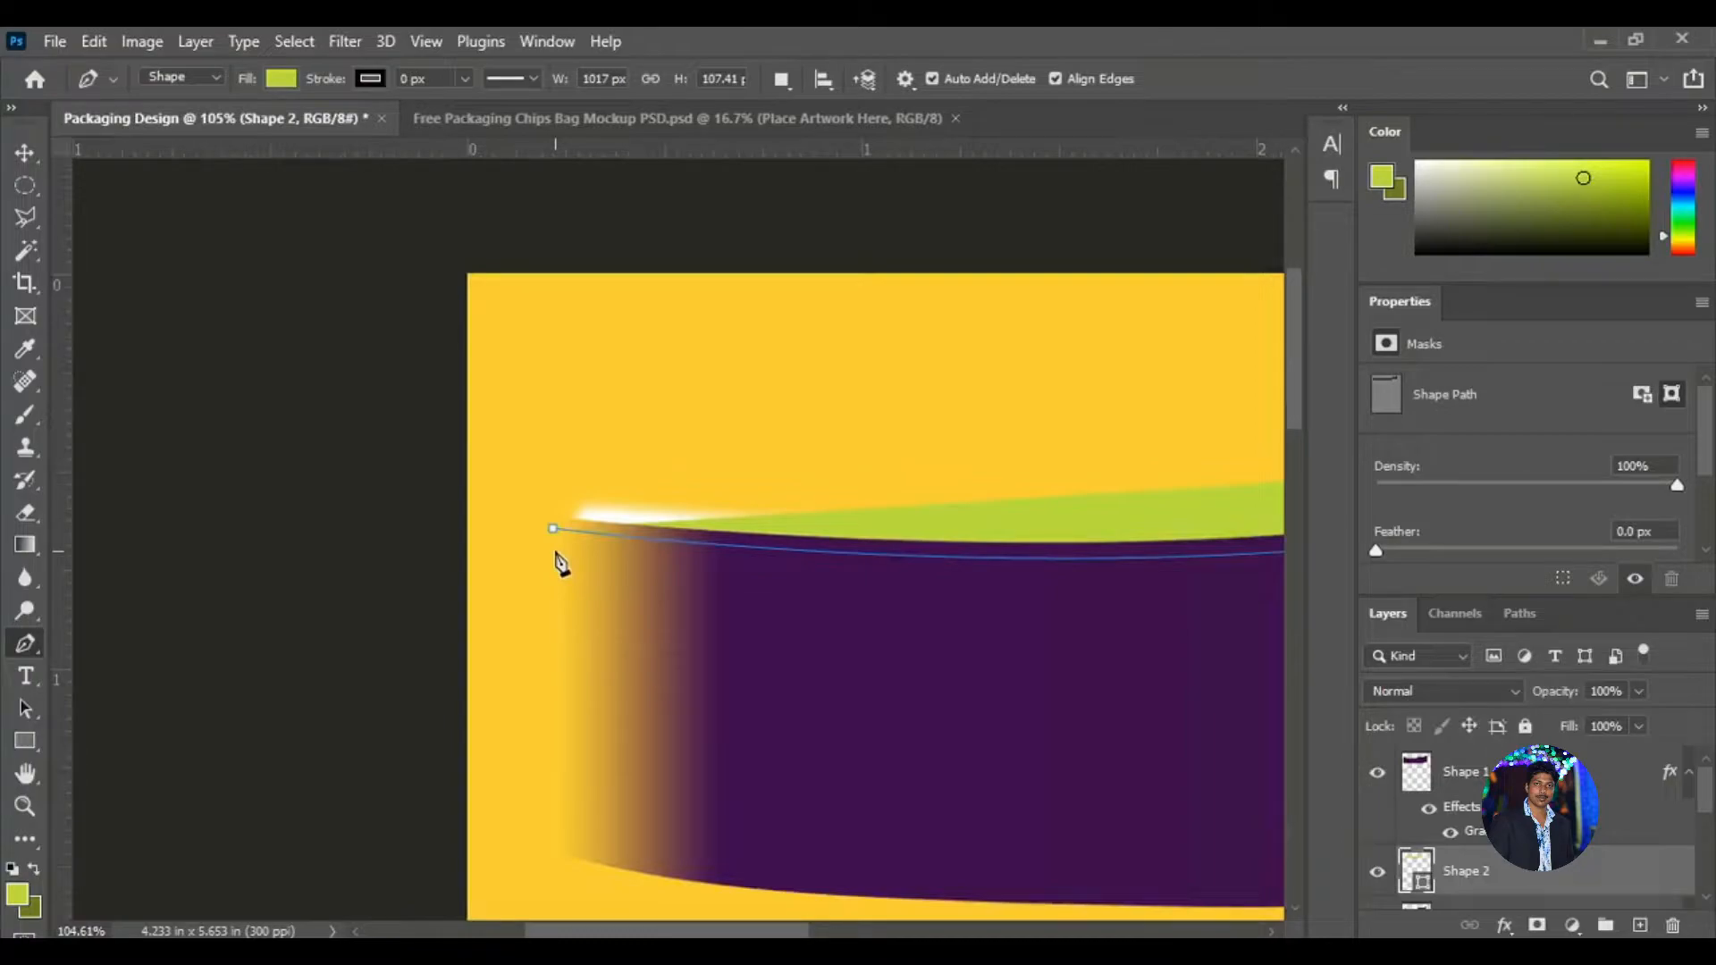
pyautogui.moveTo(555, 551); pyautogui.dragTo(116, 327)
pyautogui.keyDown('alt'); pyautogui.click(601, 552); pyautogui.keyUp('alt')
pyautogui.scroll(-3, 862, 682)
pyautogui.hscroll(-4, 824, 915)
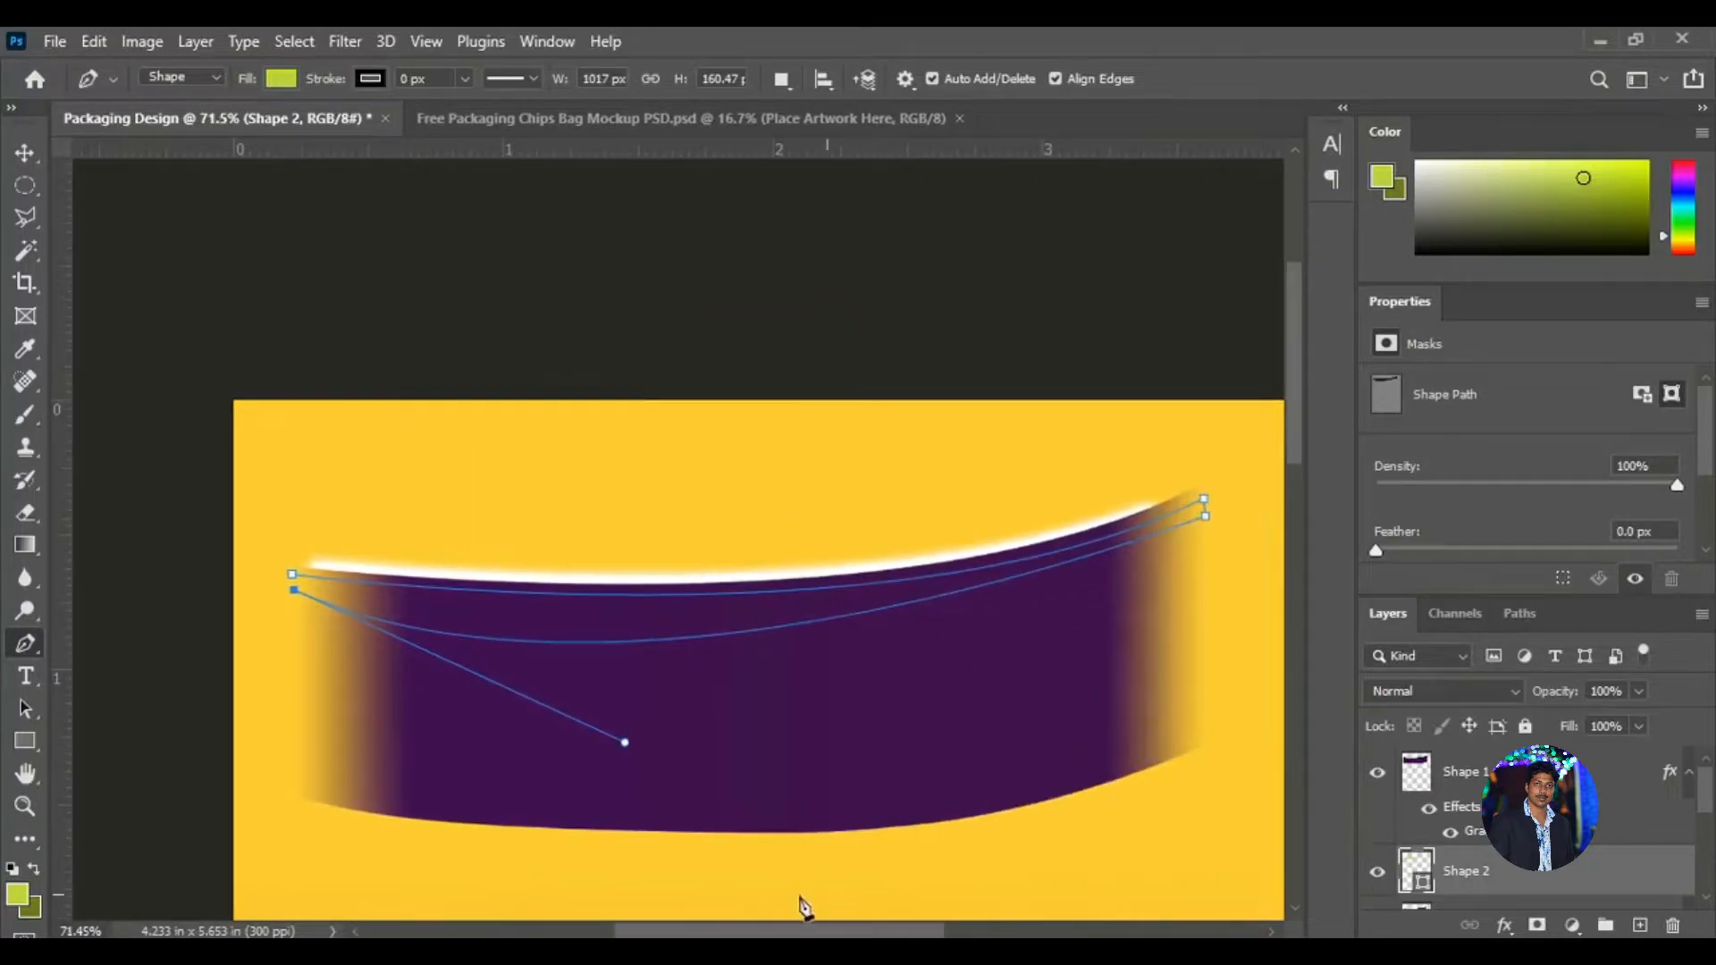
# Flatten the return curve to follow the upper one and close the path as a thin strip about 1017 by 124 px.
pyautogui.moveTo(634, 762); pyautogui.dragTo(941, 661)
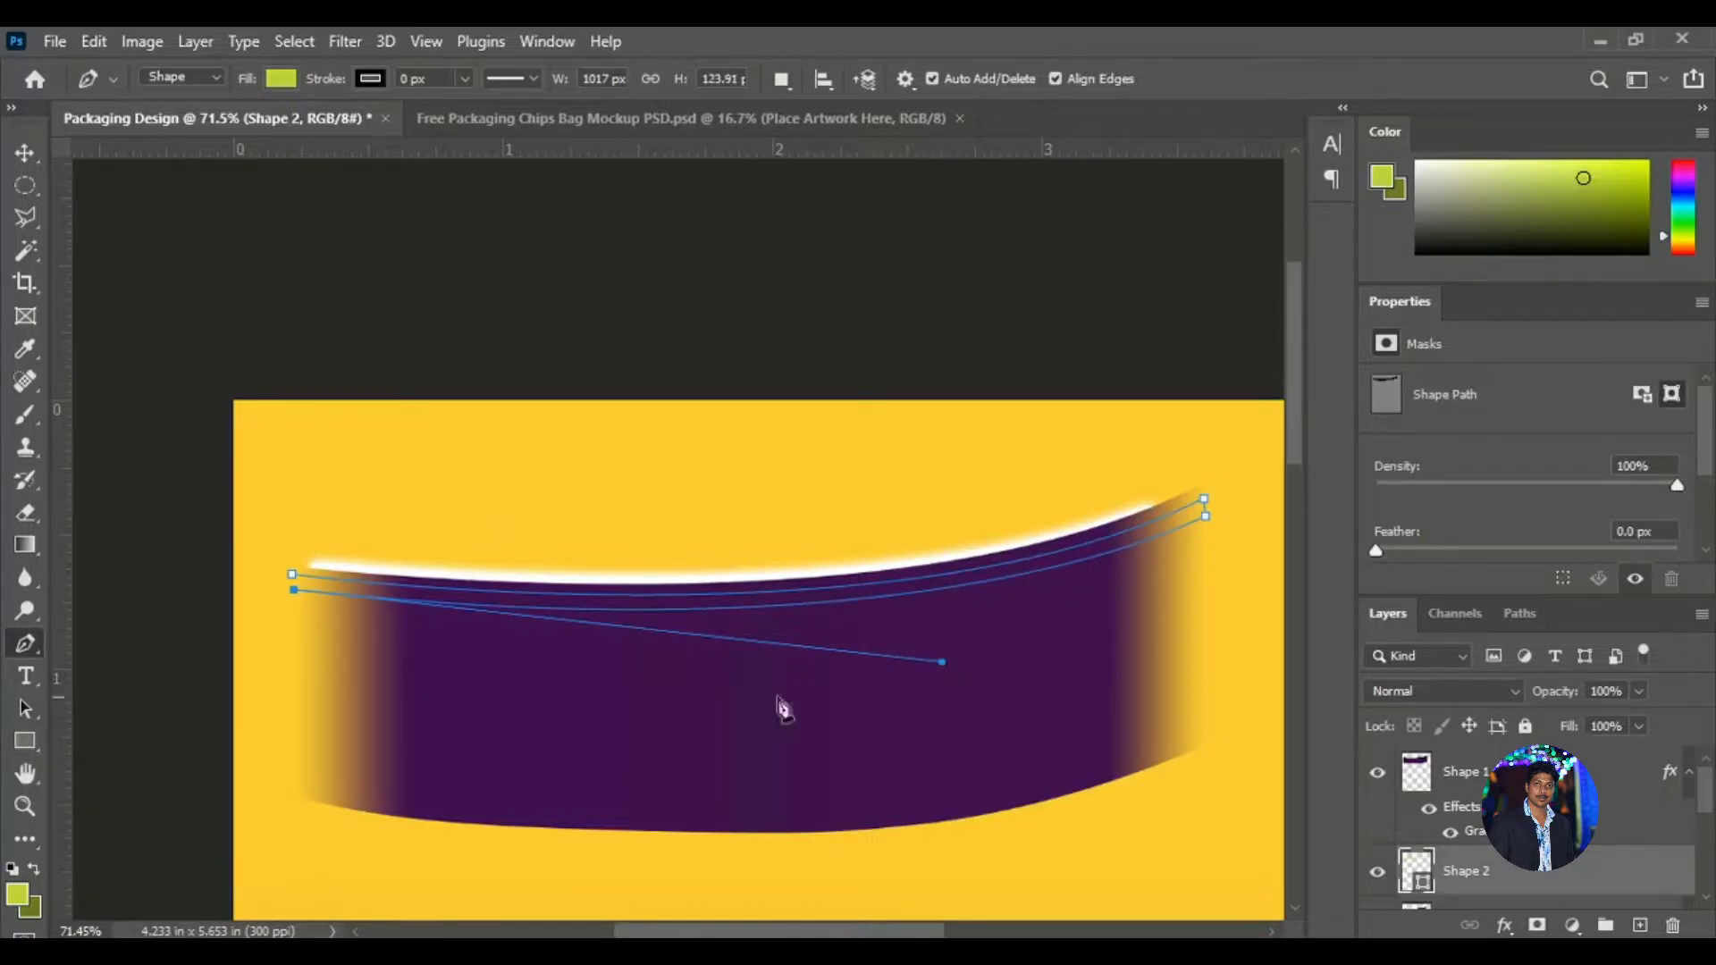
pyautogui.scroll(2, 264, 661)
pyautogui.click(303, 550)
pyautogui.scroll(-5, 858, 701)
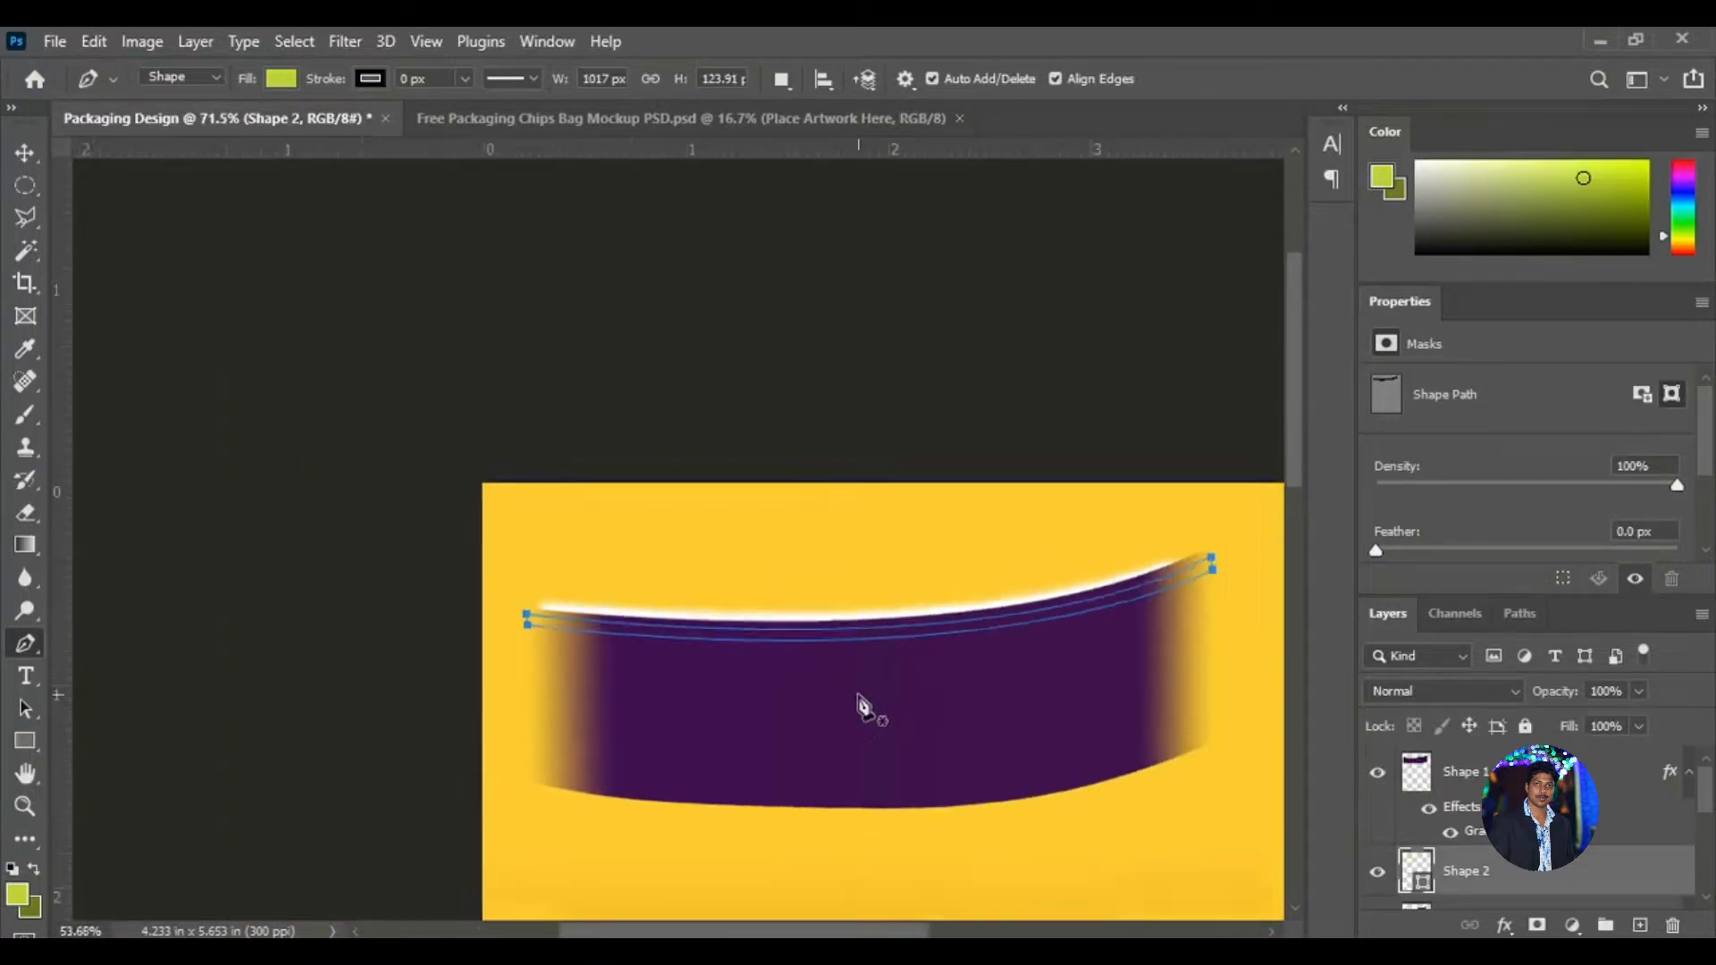
pyautogui.scroll(2, 974, 722)
pyautogui.scroll(-4, 1296, 506)
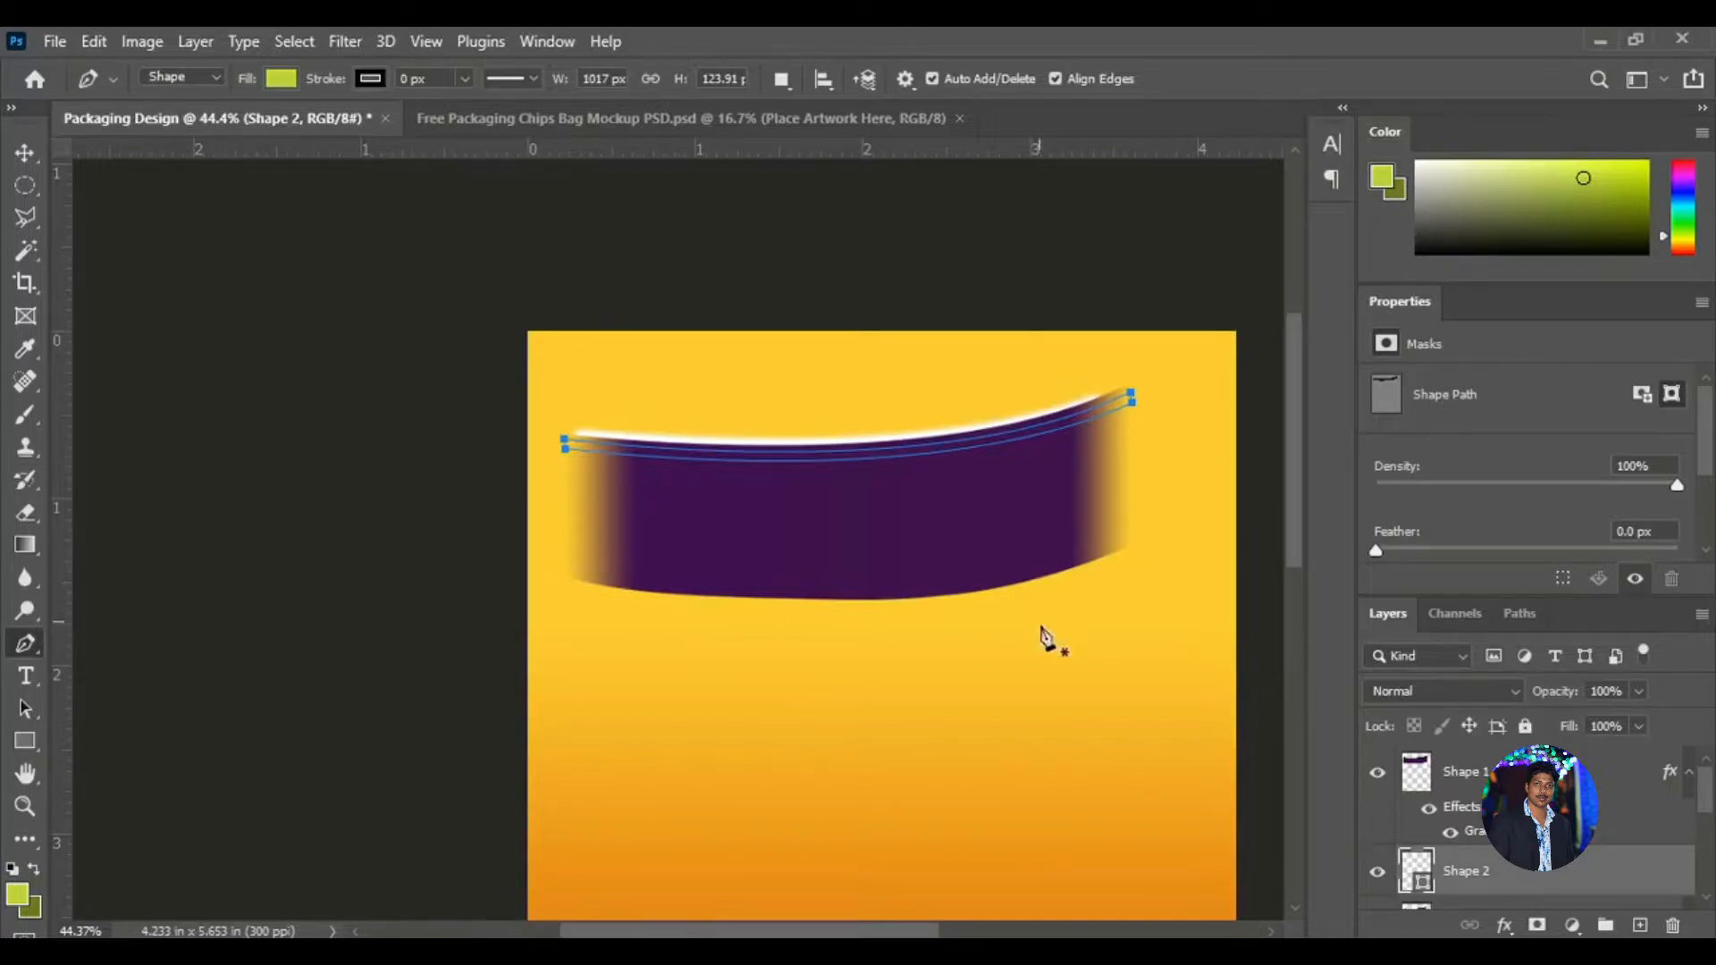
# Move the Shape 2 layer above Shape 1 so the strip lies over the purple banner.
pyautogui.moveTo(1544, 891); pyautogui.dragTo(1519, 760)
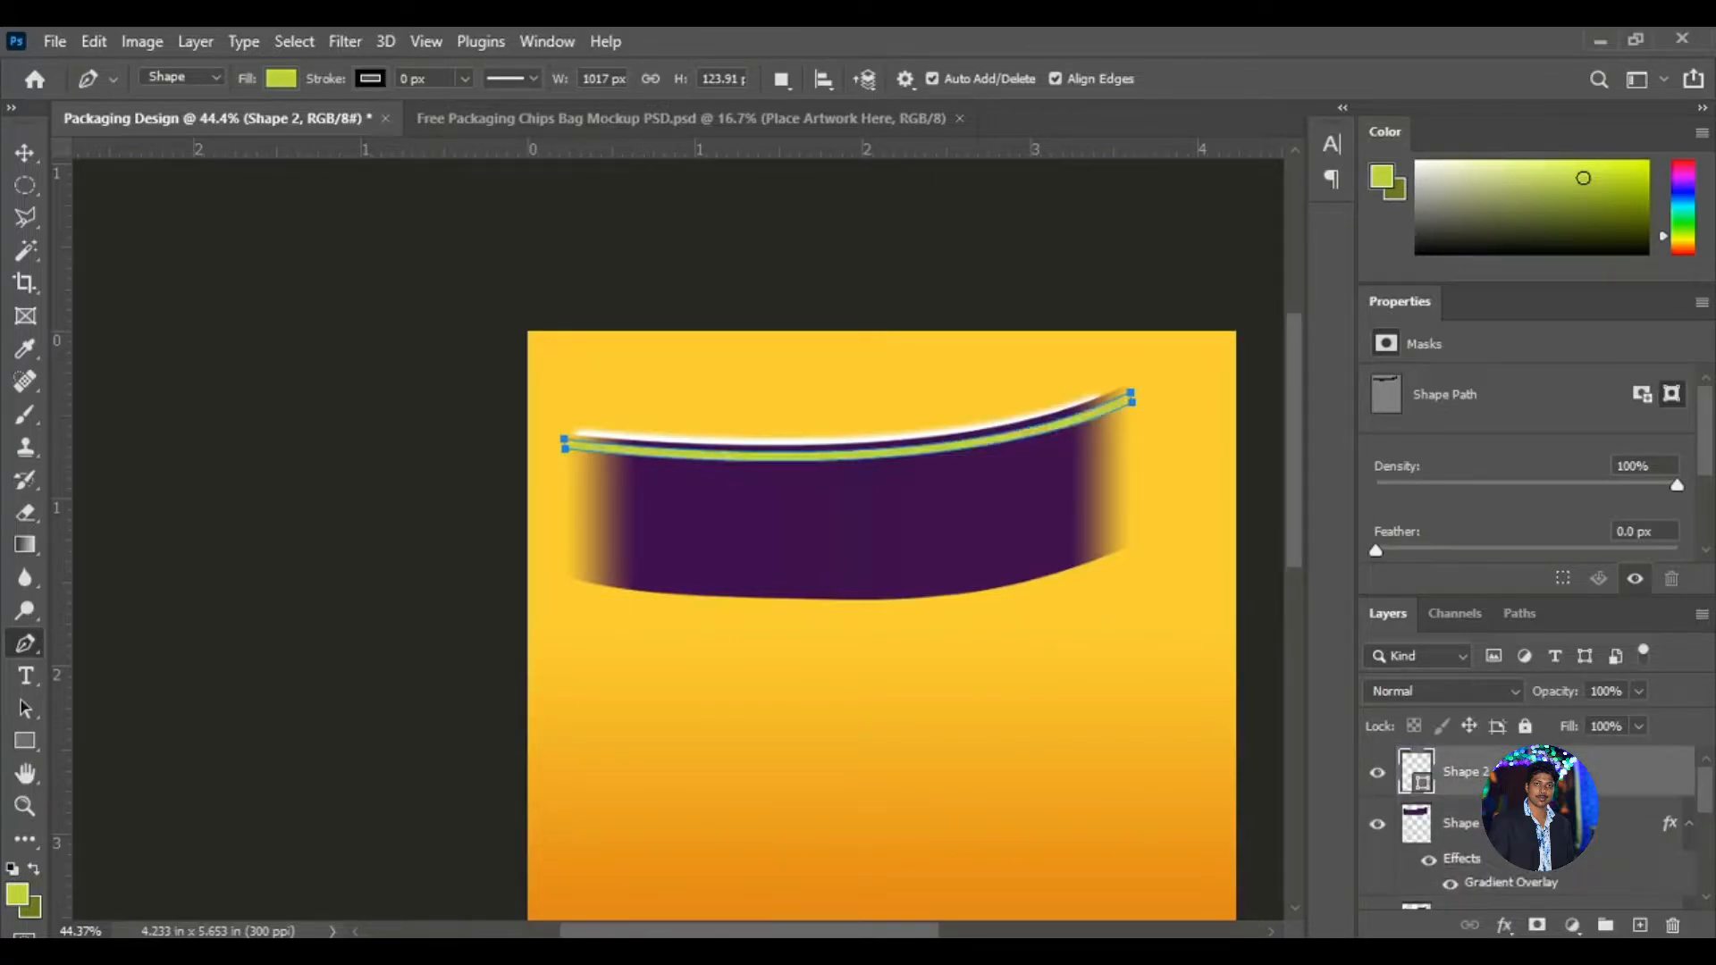
pyautogui.press('v')
pyautogui.scroll(-4, 1053, 603)
pyautogui.scroll(3, 1036, 579)
pyautogui.moveTo(920, 690); pyautogui.dragTo(679, 487)
pyautogui.scroll(1, 644, 386)
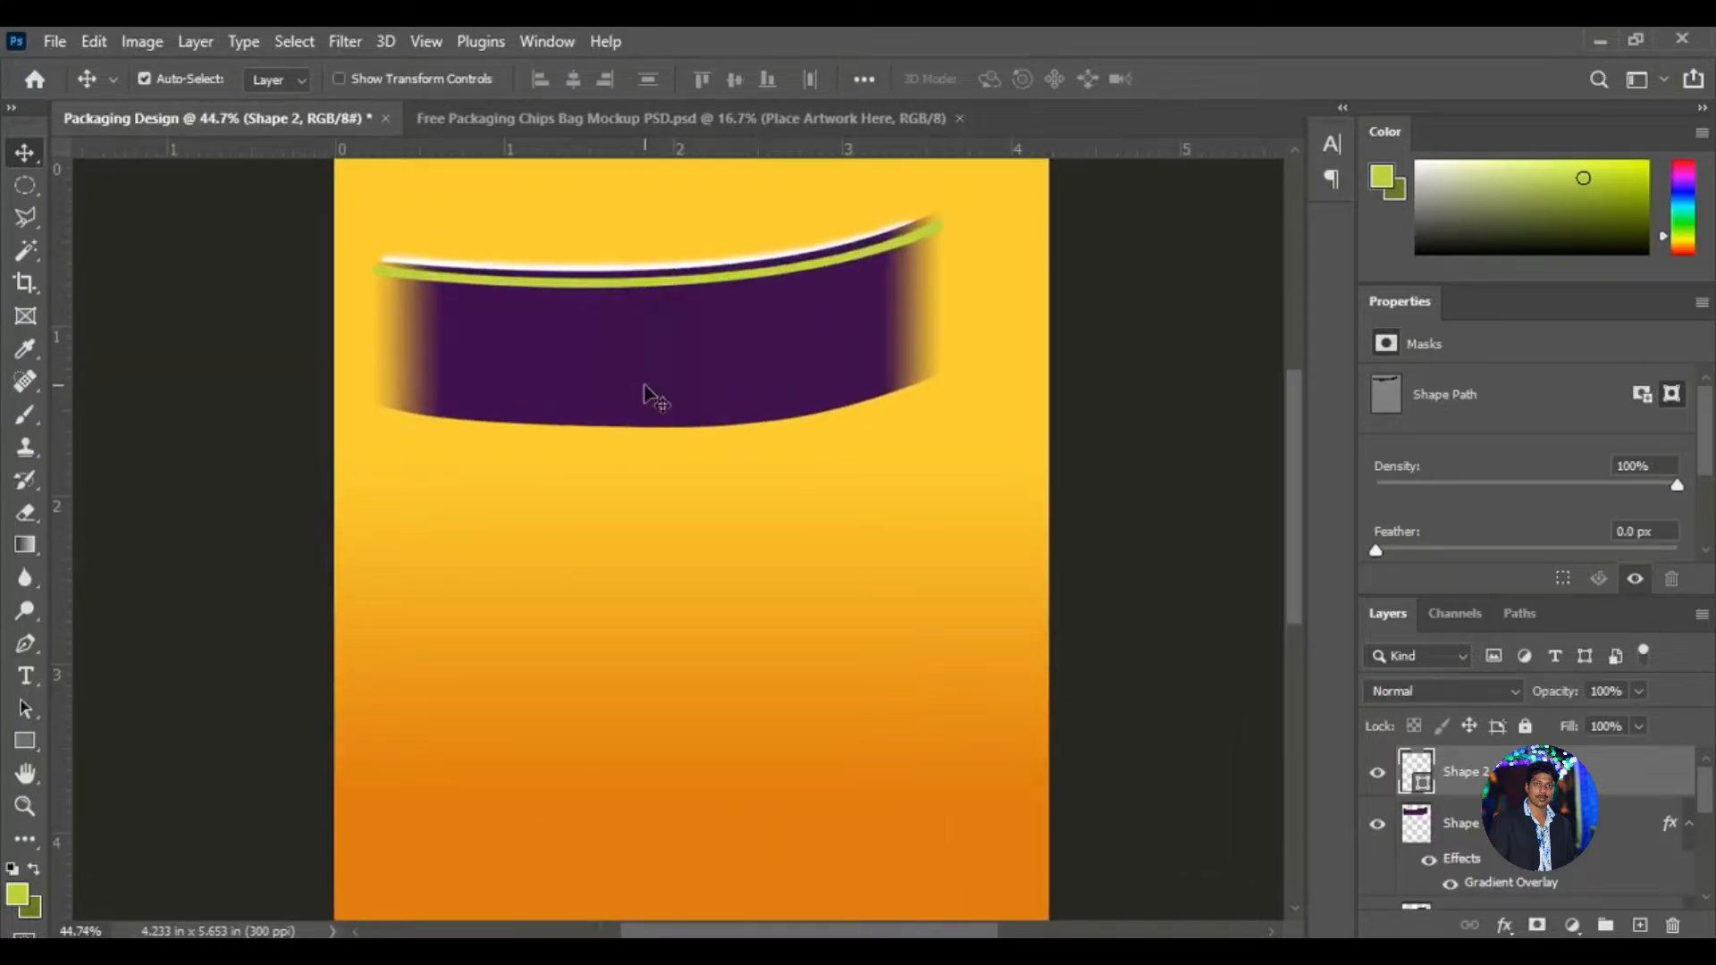
# Add a gradient overlay to Shape 2 and open its gradient for editing, keeping the first stop's yellow colour.
pyautogui.doubleClick(1654, 771)
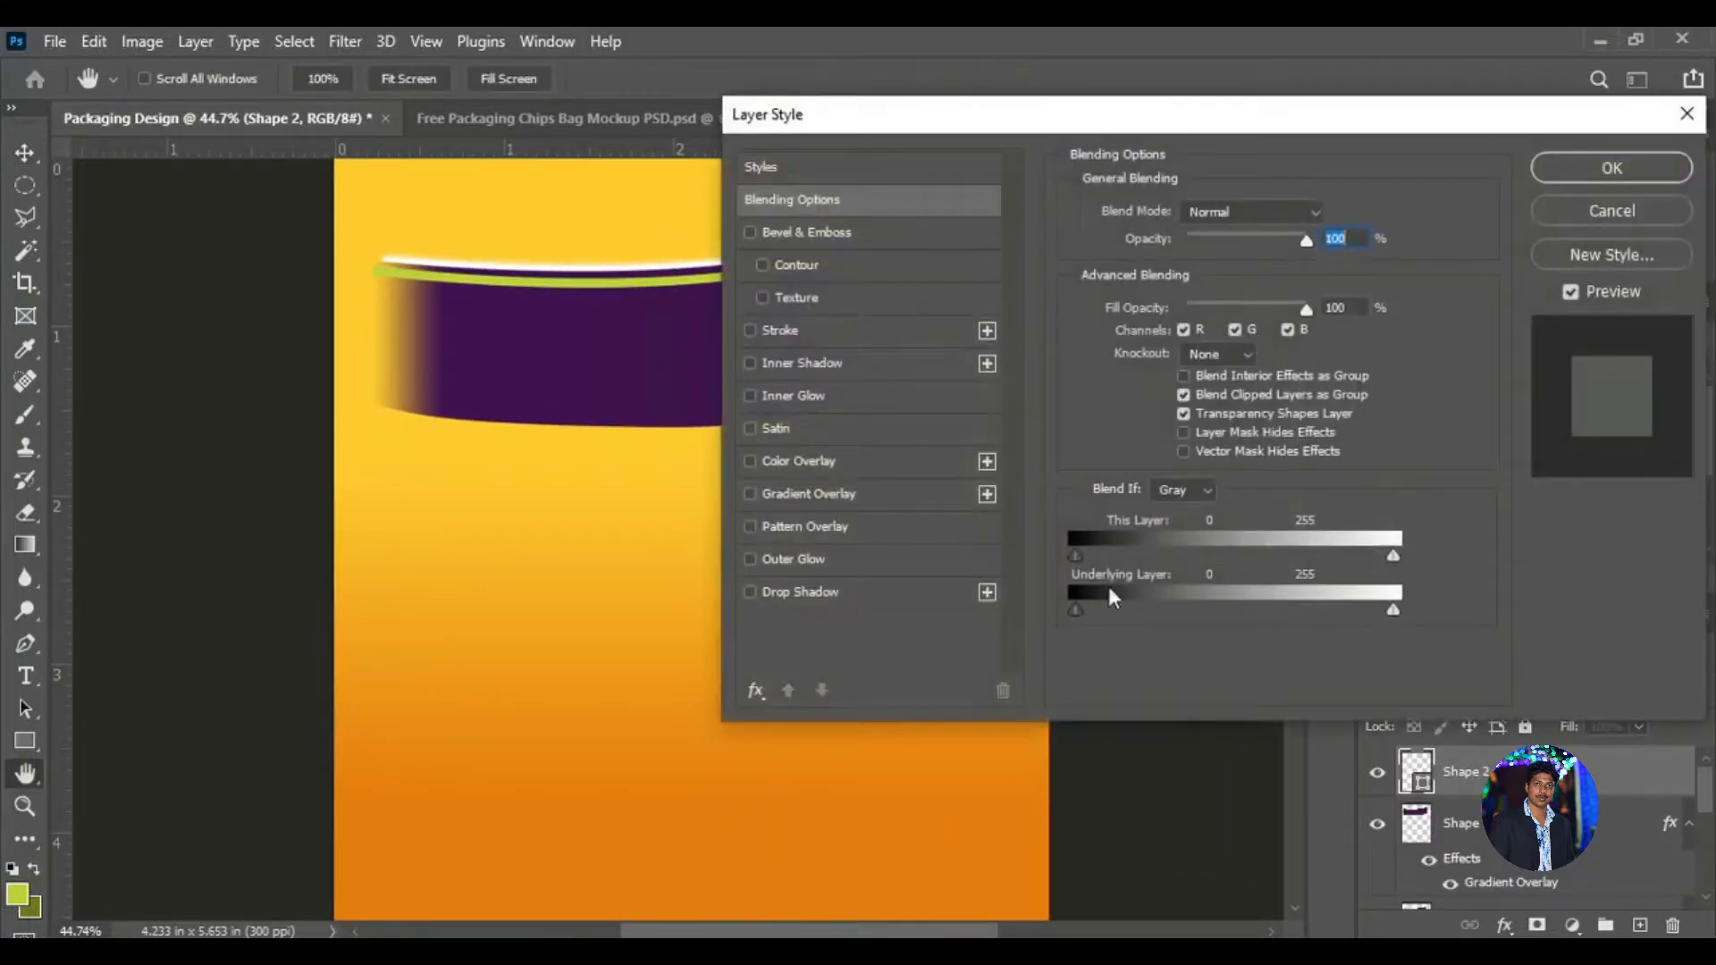
pyautogui.click(845, 490)
pyautogui.moveTo(1089, 111); pyautogui.dragTo(1216, 96)
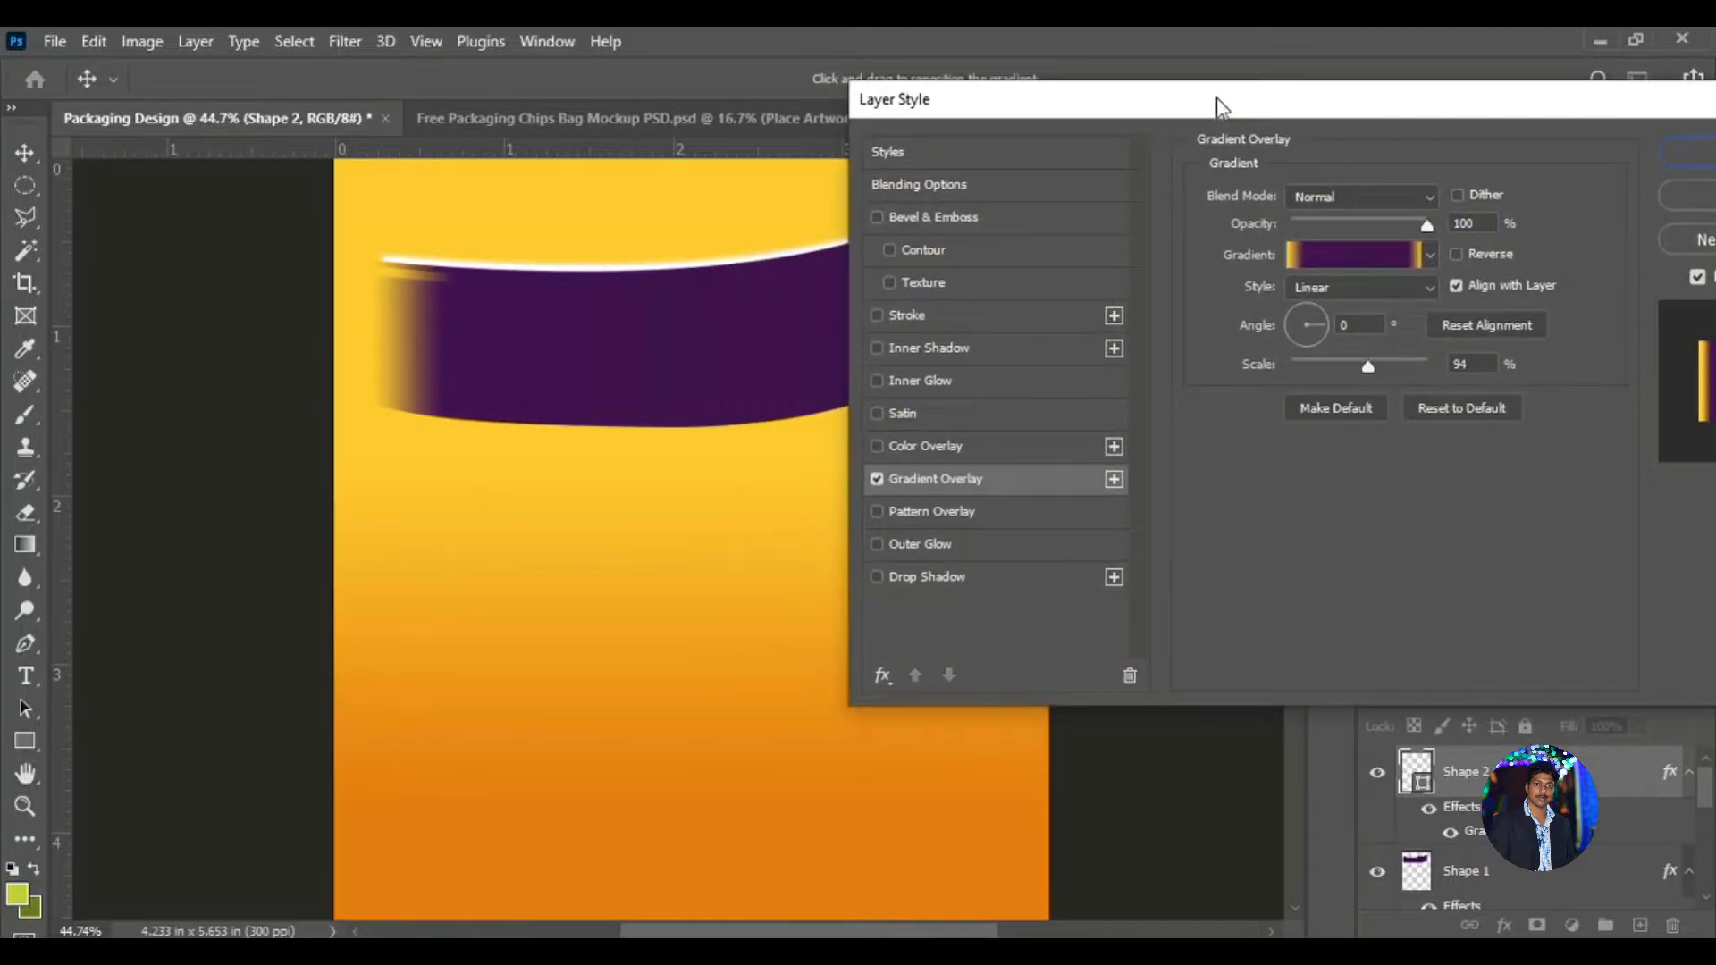
pyautogui.click(1317, 253)
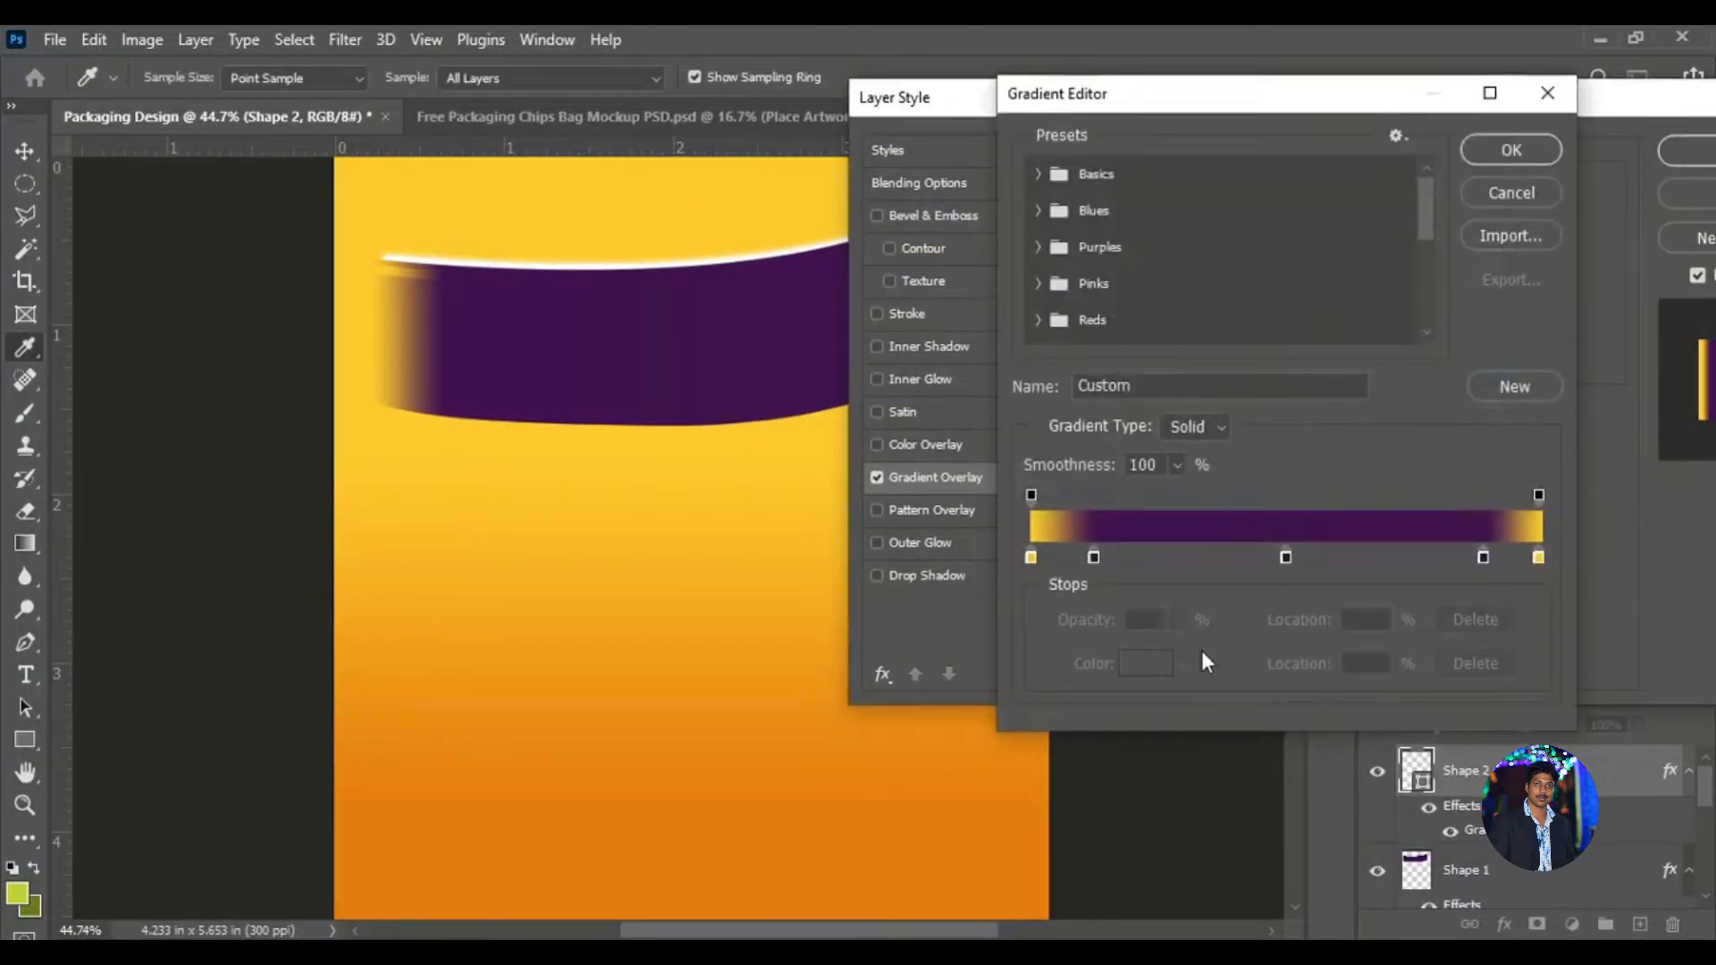
pyautogui.click(1031, 557)
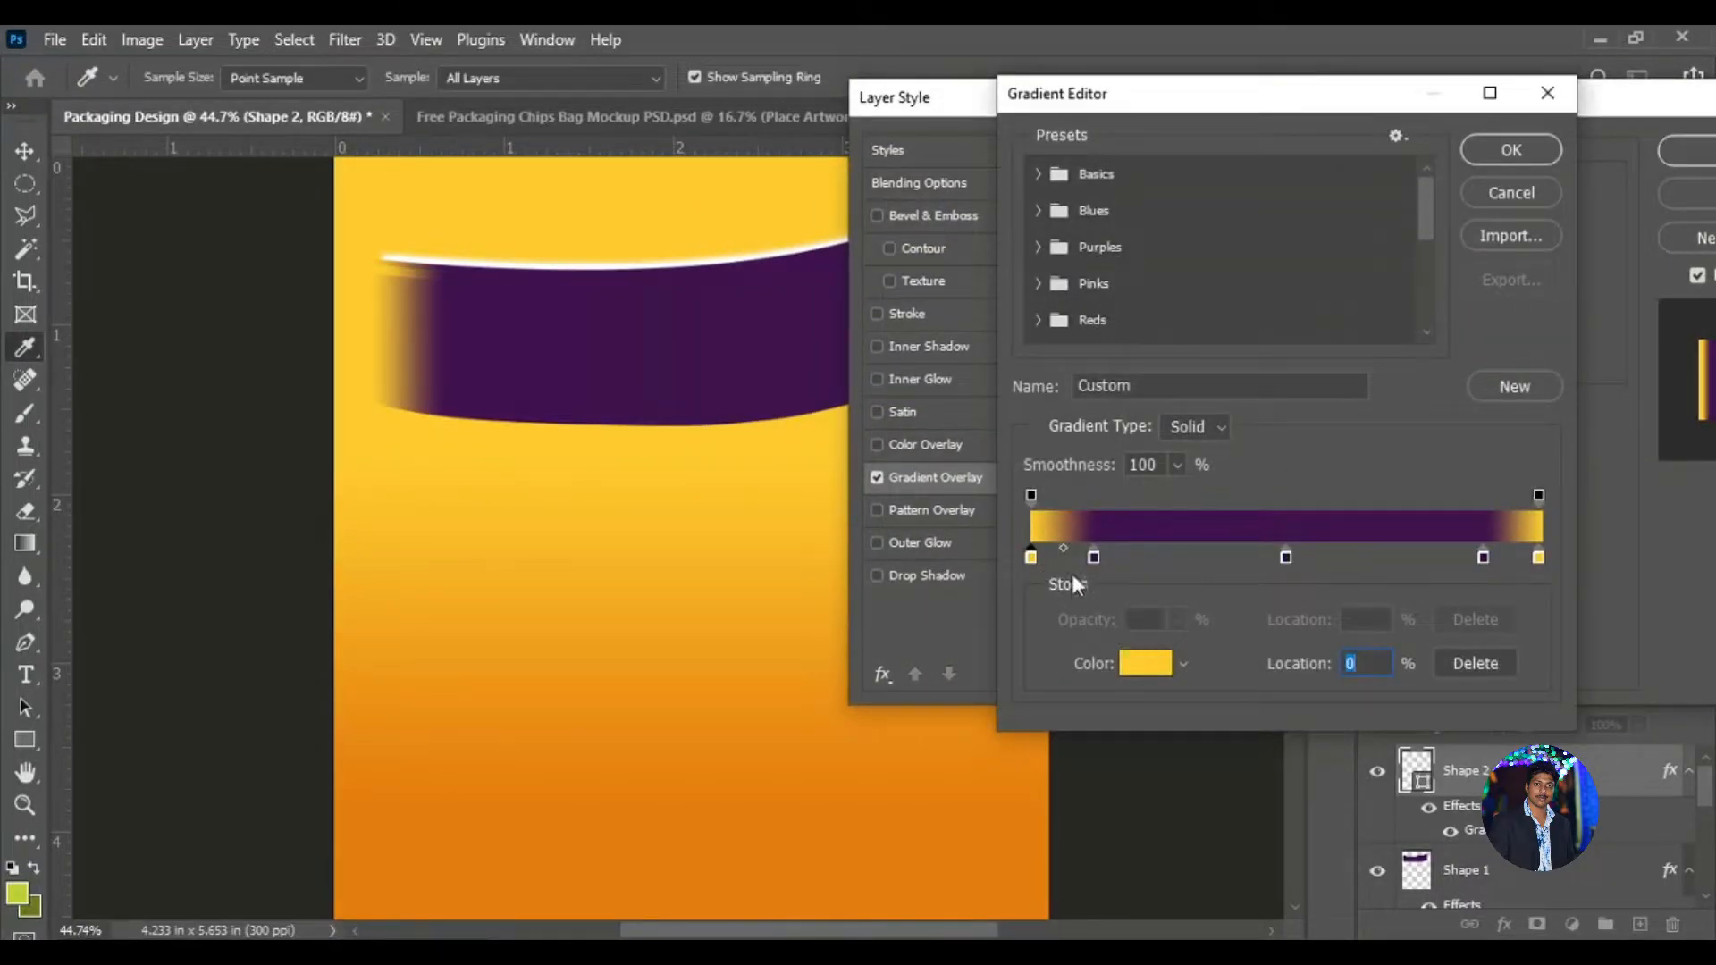
pyautogui.doubleClick(1031, 557)
pyautogui.click(1620, 236)
# Move the gradient's second colour stop to 7% and set its colour to #7a2709.
pyautogui.moveTo(1095, 560); pyautogui.dragTo(1074, 552)
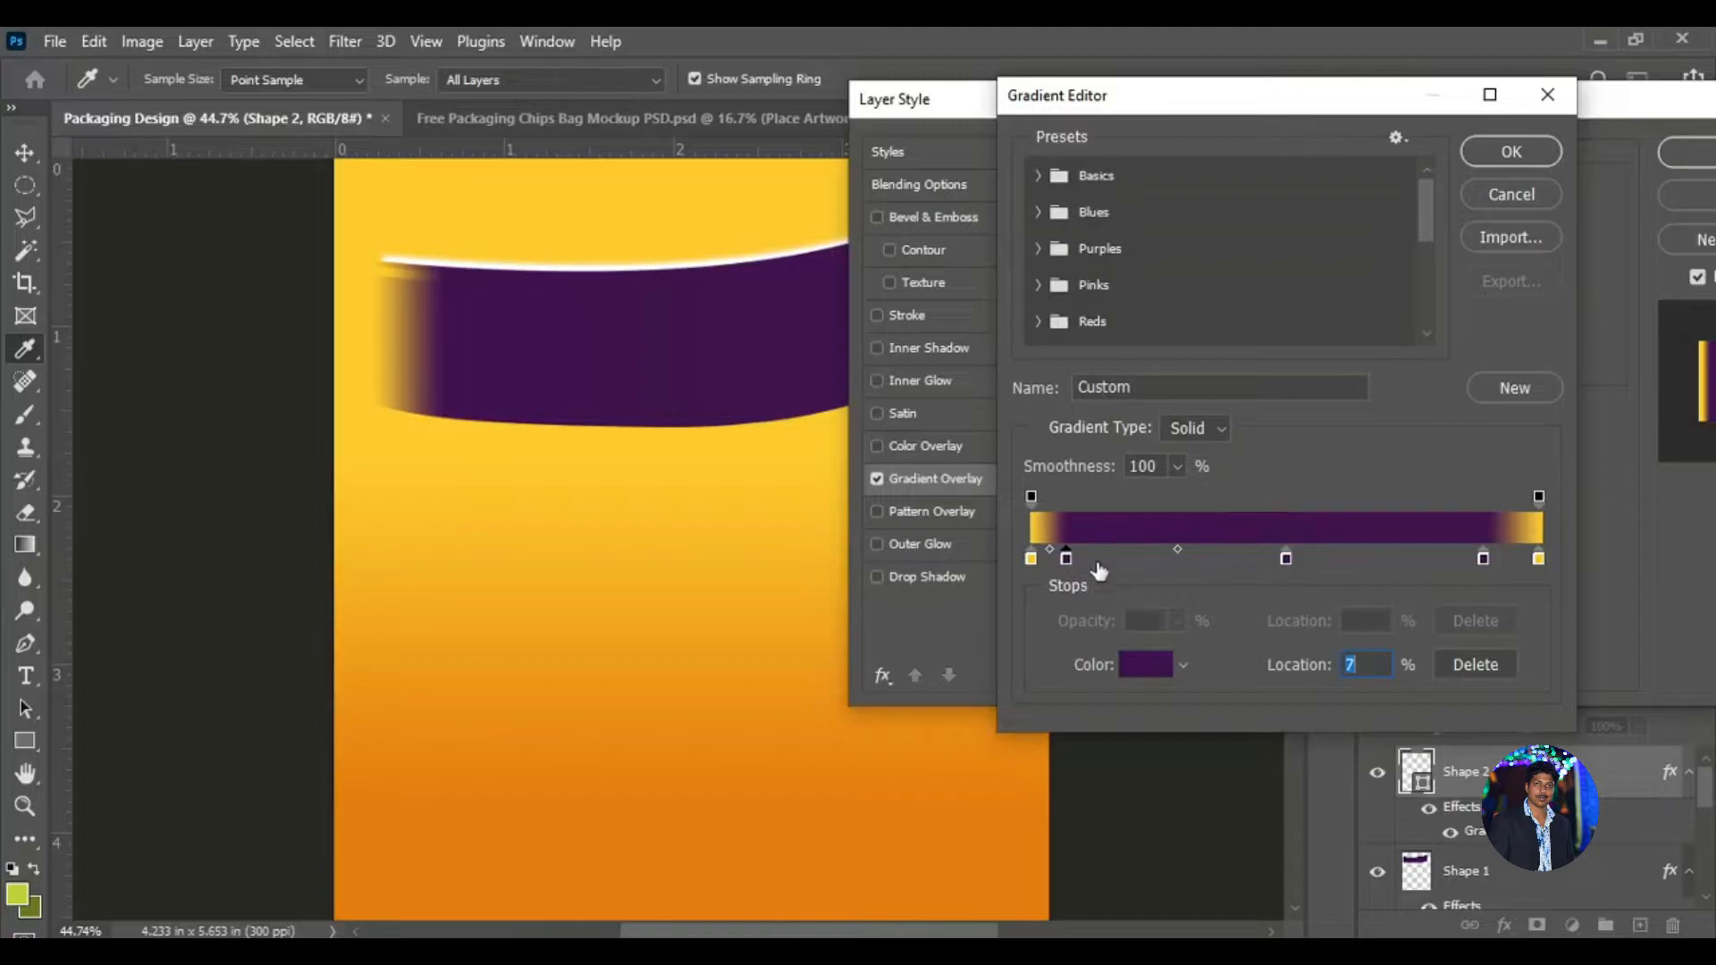
pyautogui.doubleClick(1069, 556)
pyautogui.write('7a2709')
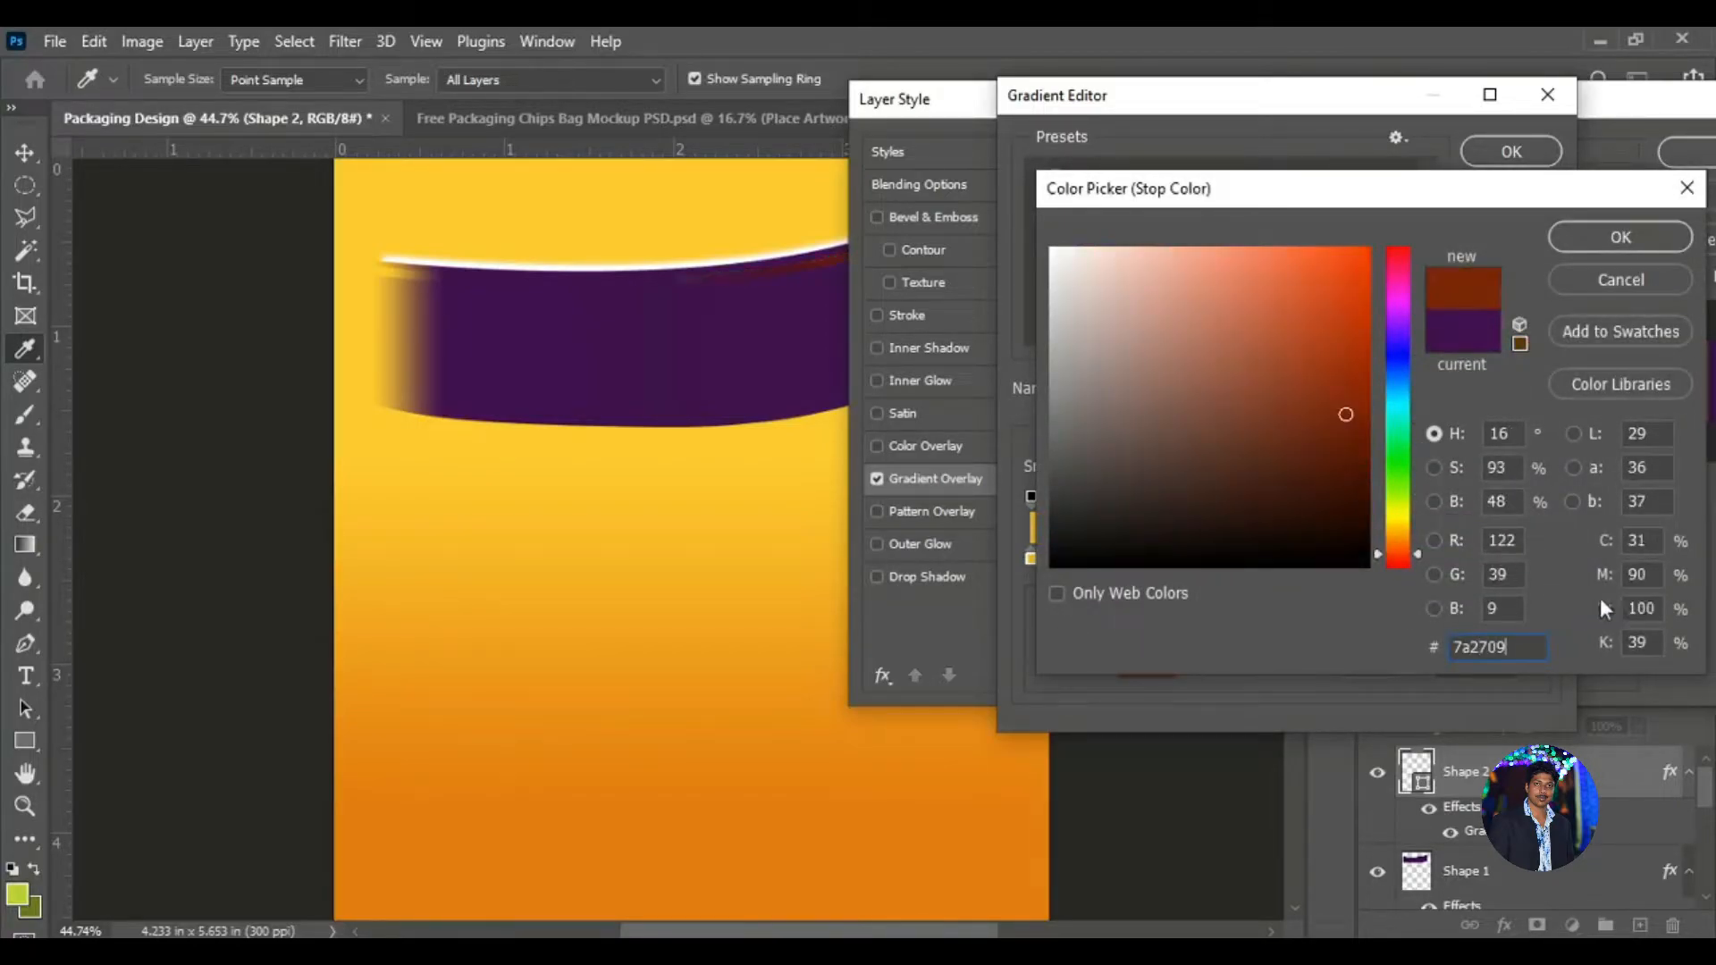
pyautogui.click(1647, 239)
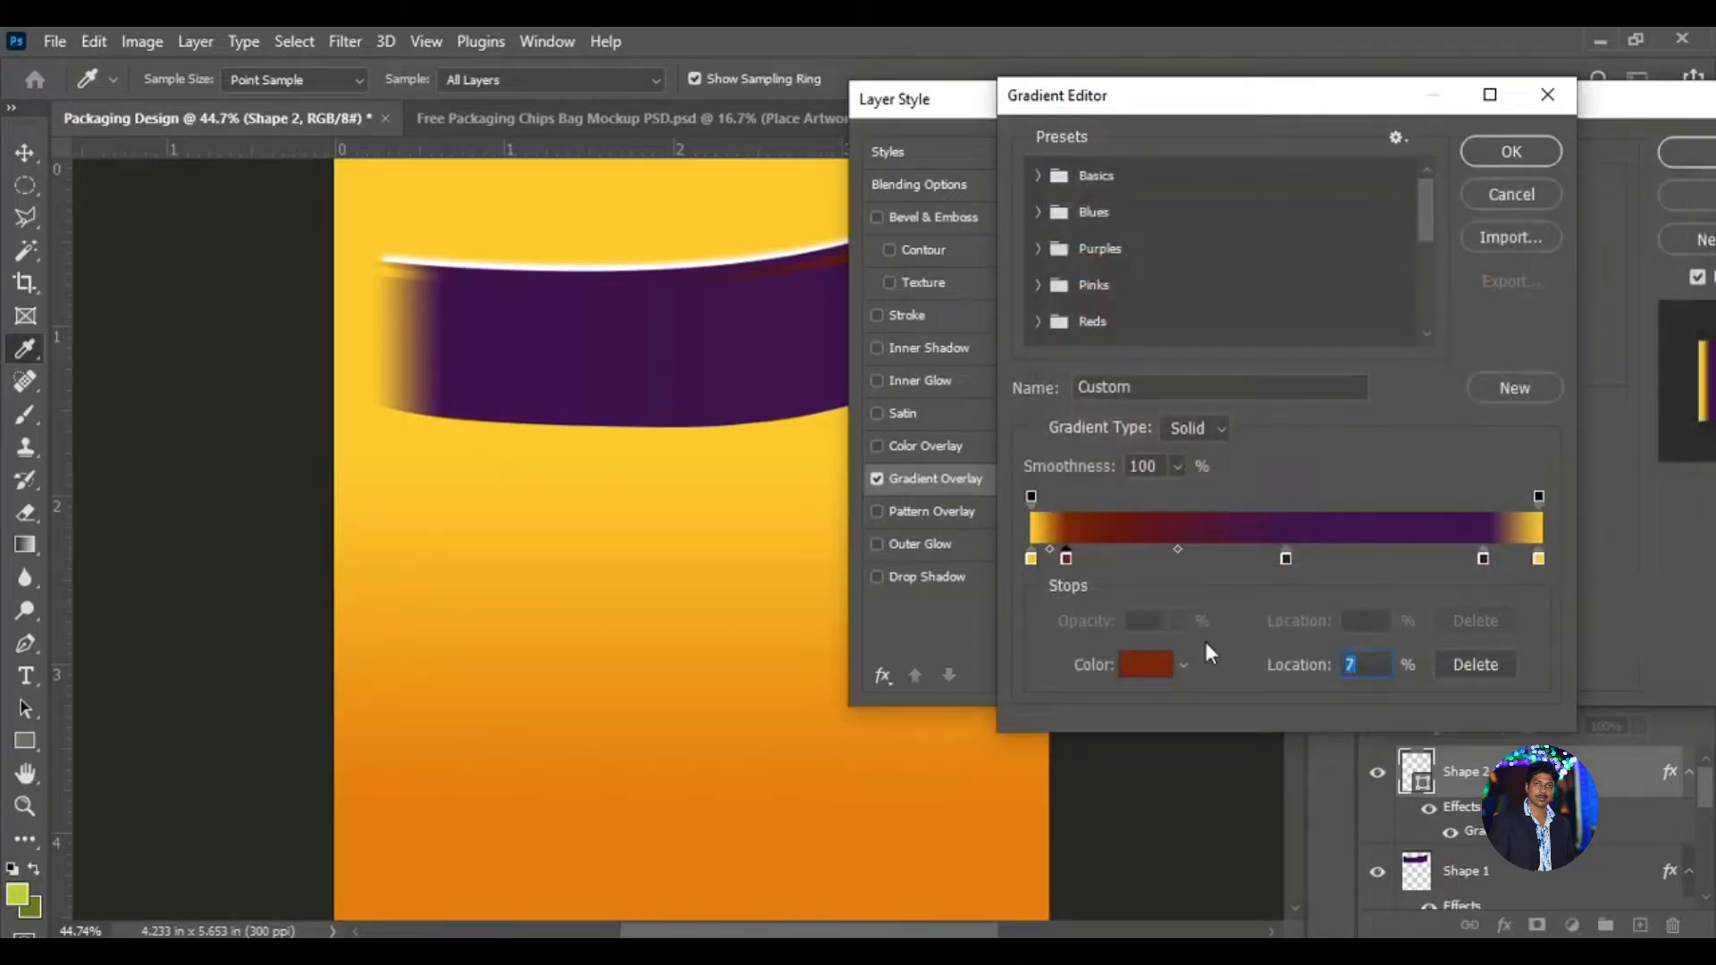
# Move the gradient's middle colour stop to 52% and set its colour to #d6c08e.
pyautogui.moveTo(1288, 559); pyautogui.dragTo(1294, 556)
pyautogui.doubleClick(1294, 556)
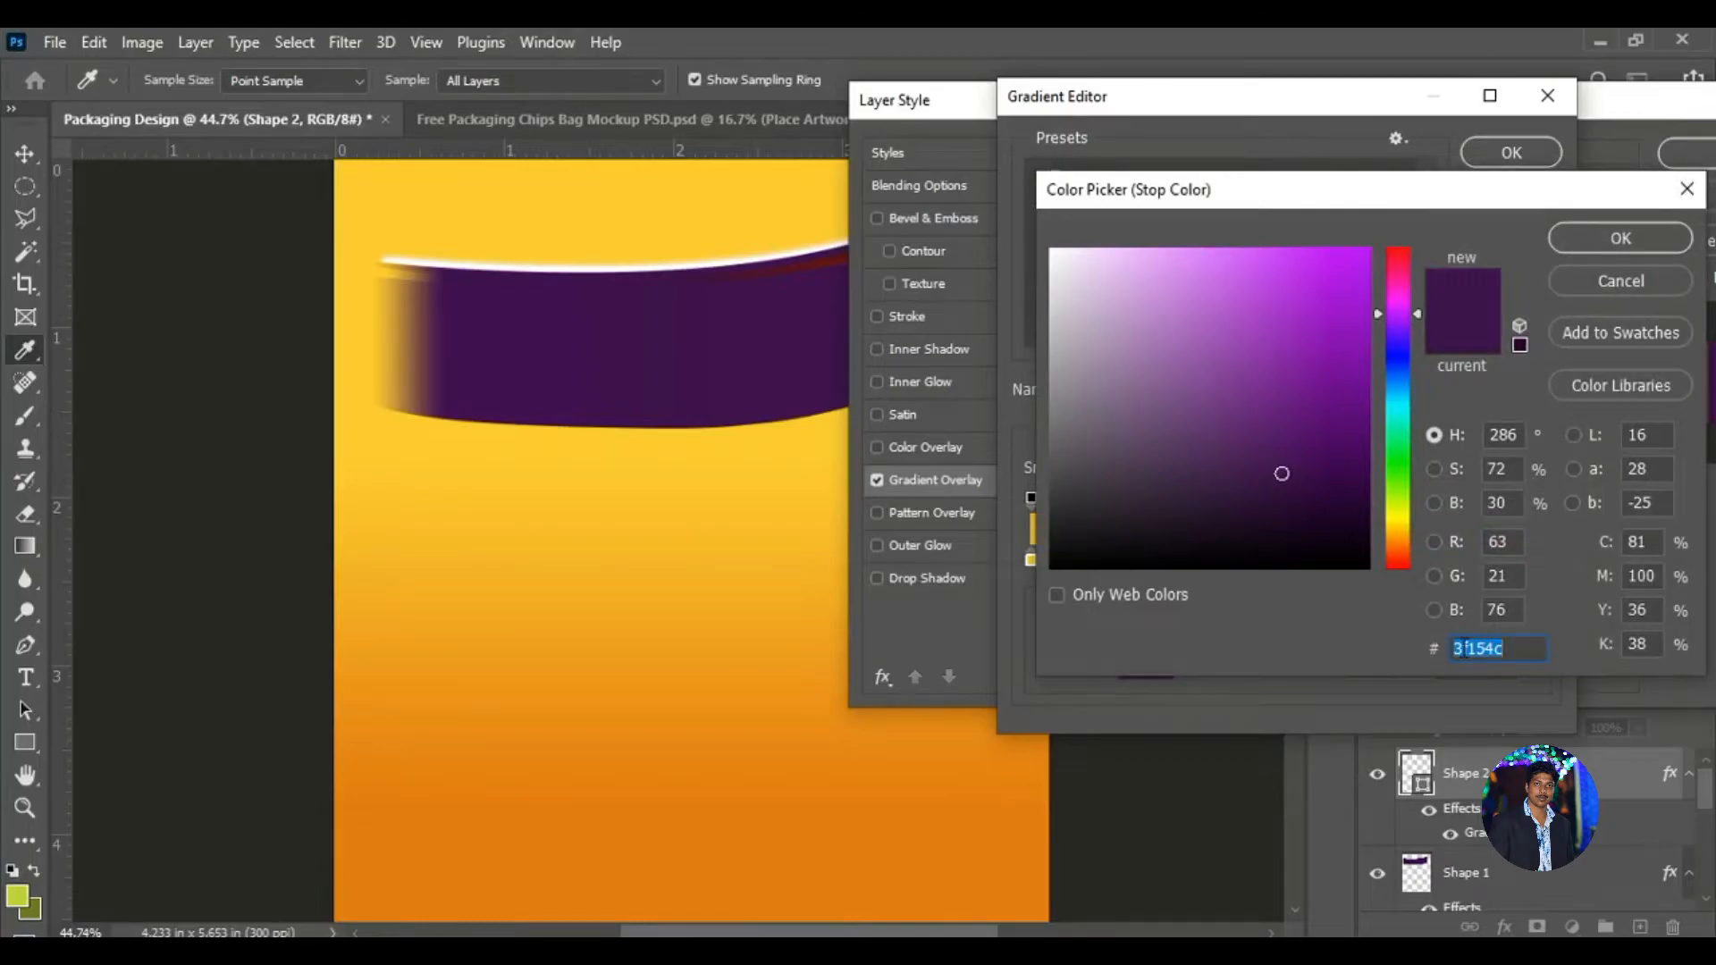
pyautogui.write('d6c08b')
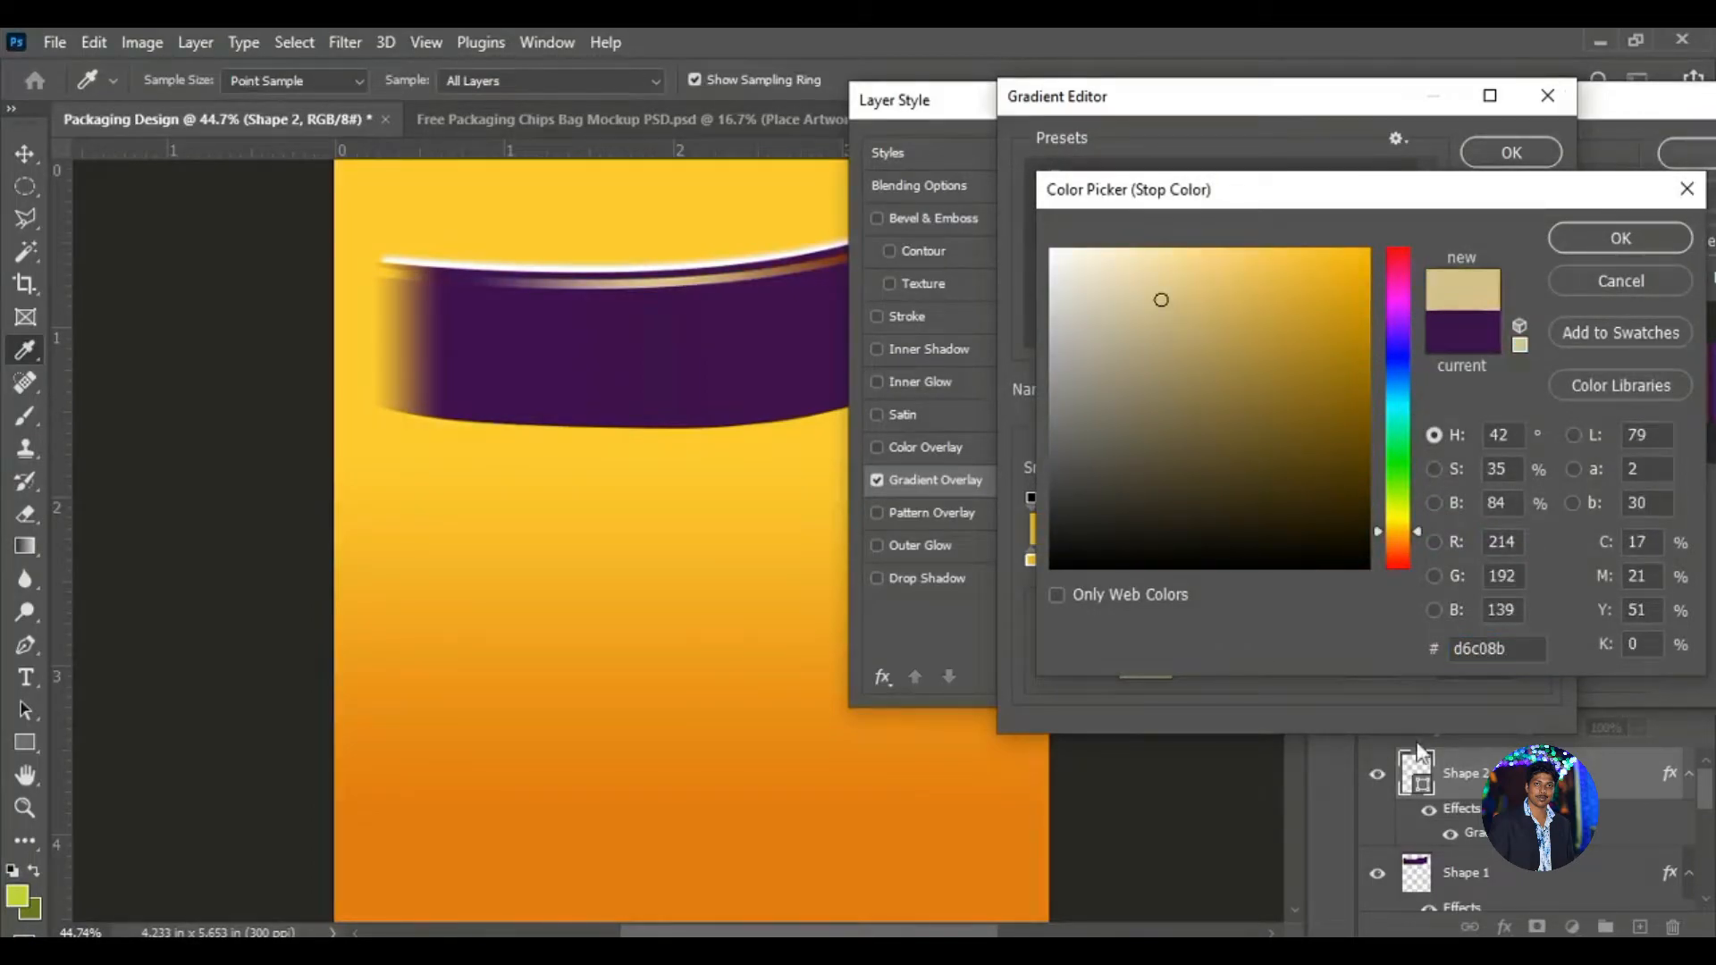
pyautogui.press('BackSpace')
pyautogui.write('e')
pyautogui.click(1620, 239)
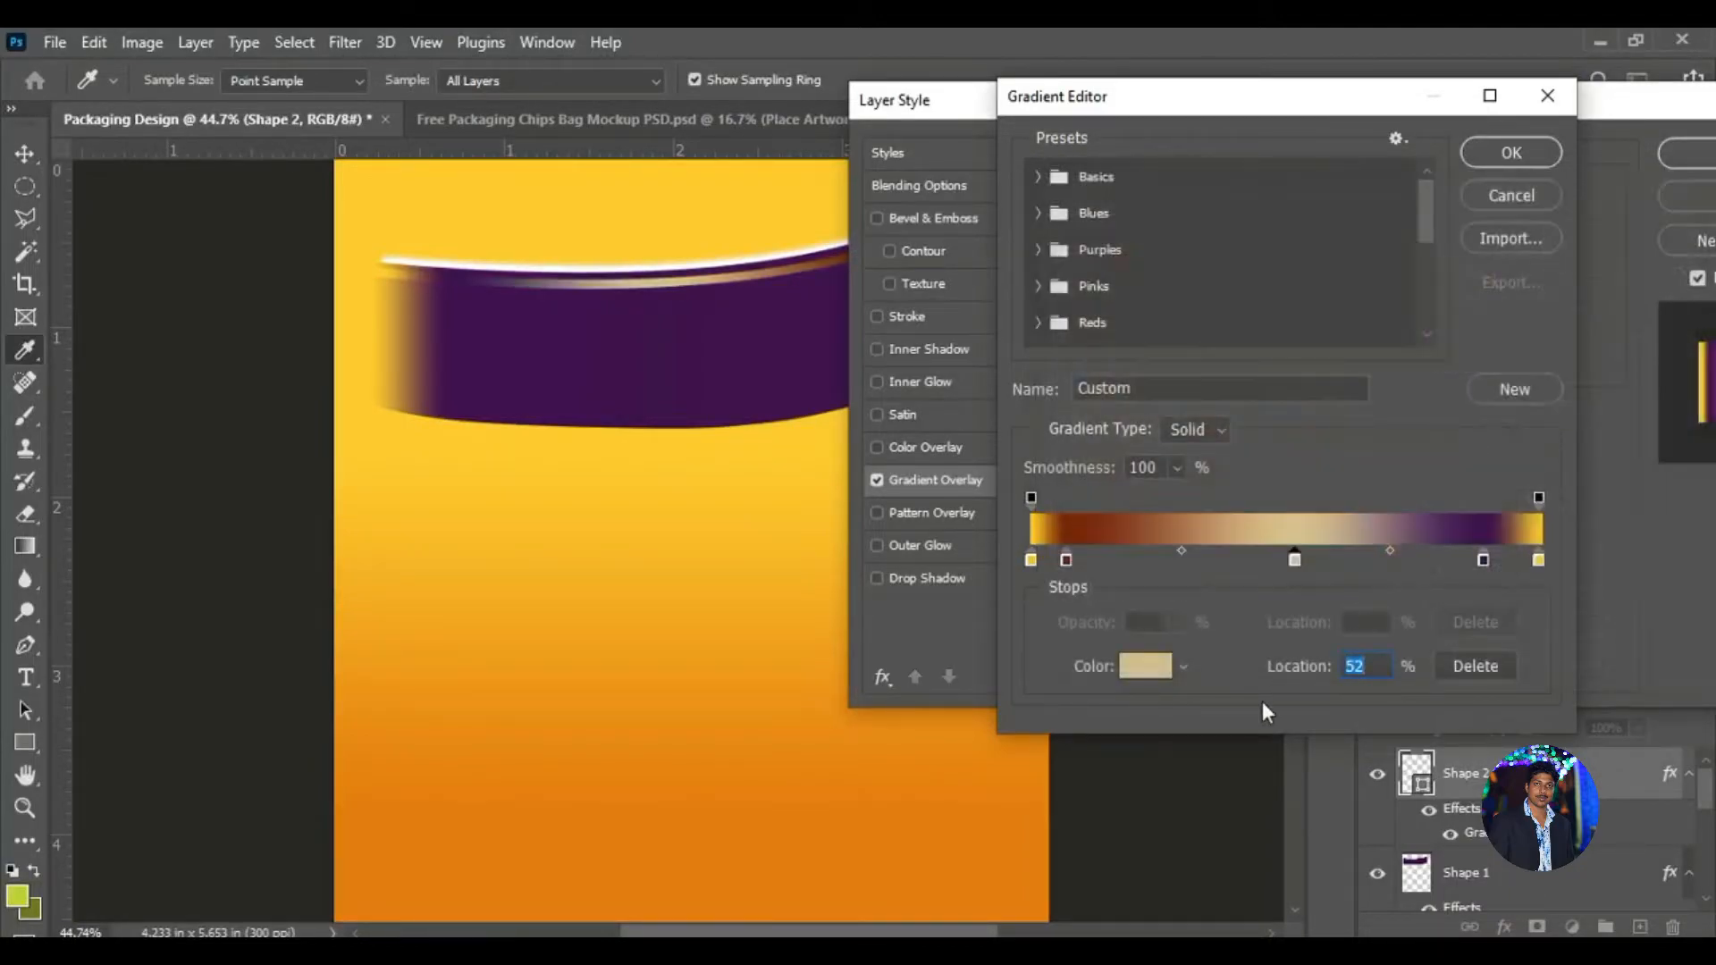
# Set the purple colour stop at 89% to #ffcb2f.
pyautogui.click(1482, 561)
pyautogui.doubleClick(1481, 560)
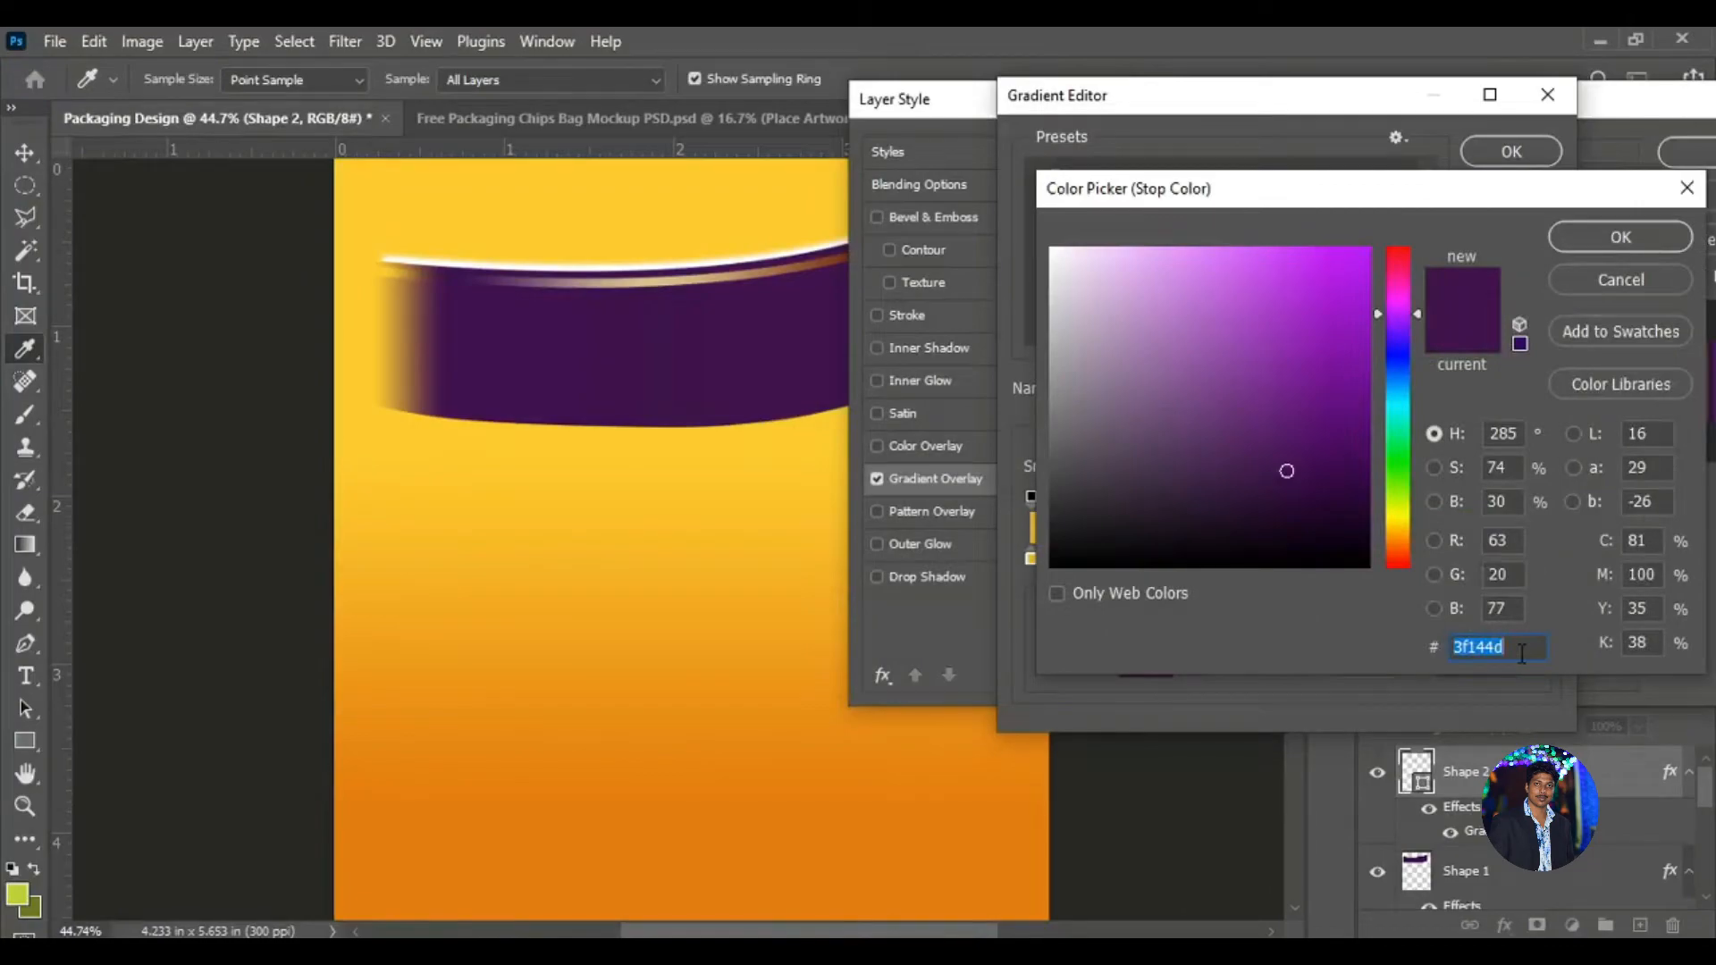
pyautogui.write('ffc')
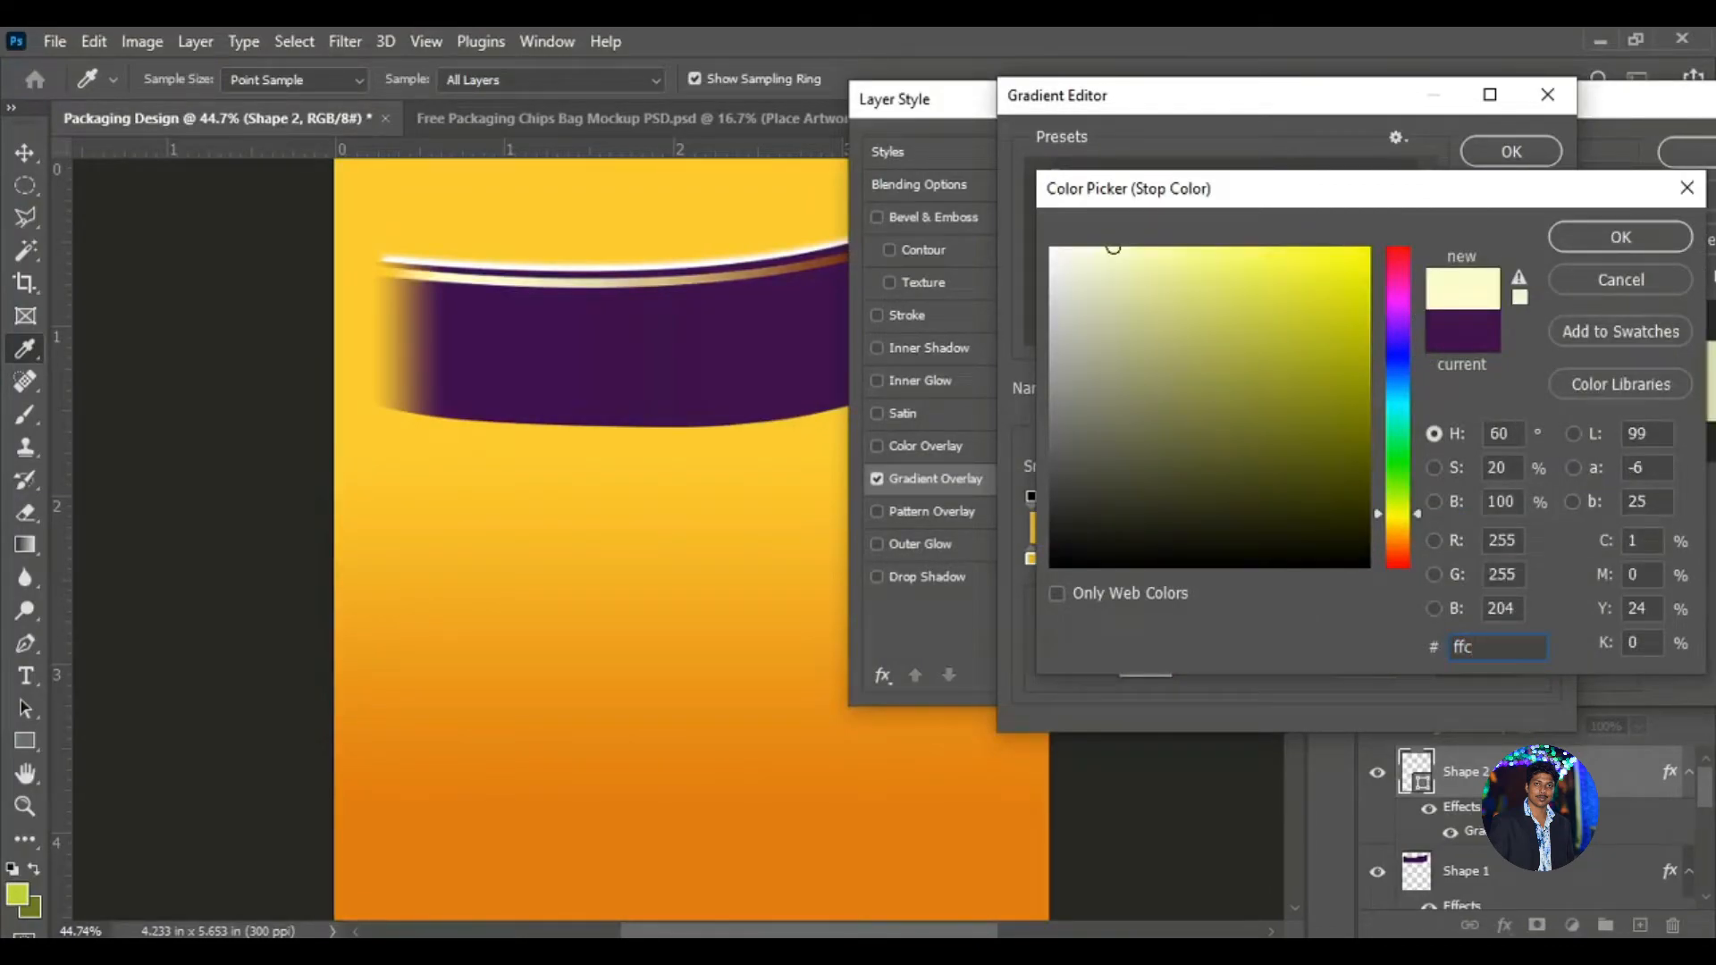
pyautogui.write('b2f')
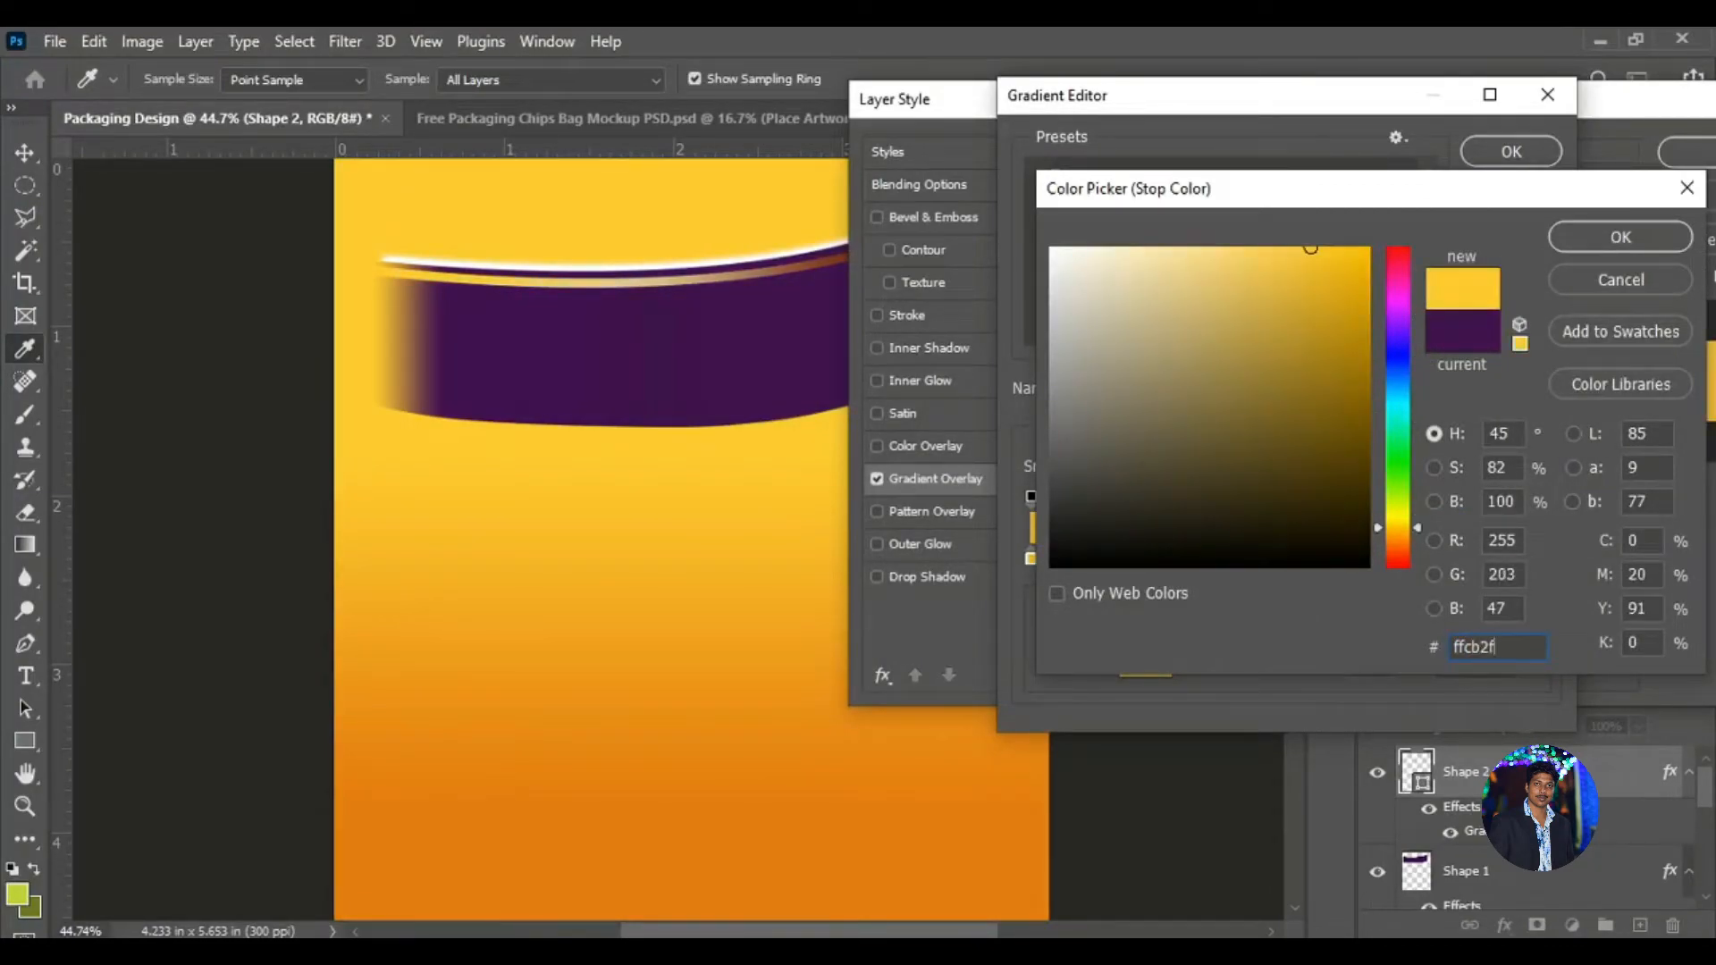
pyautogui.click(1622, 239)
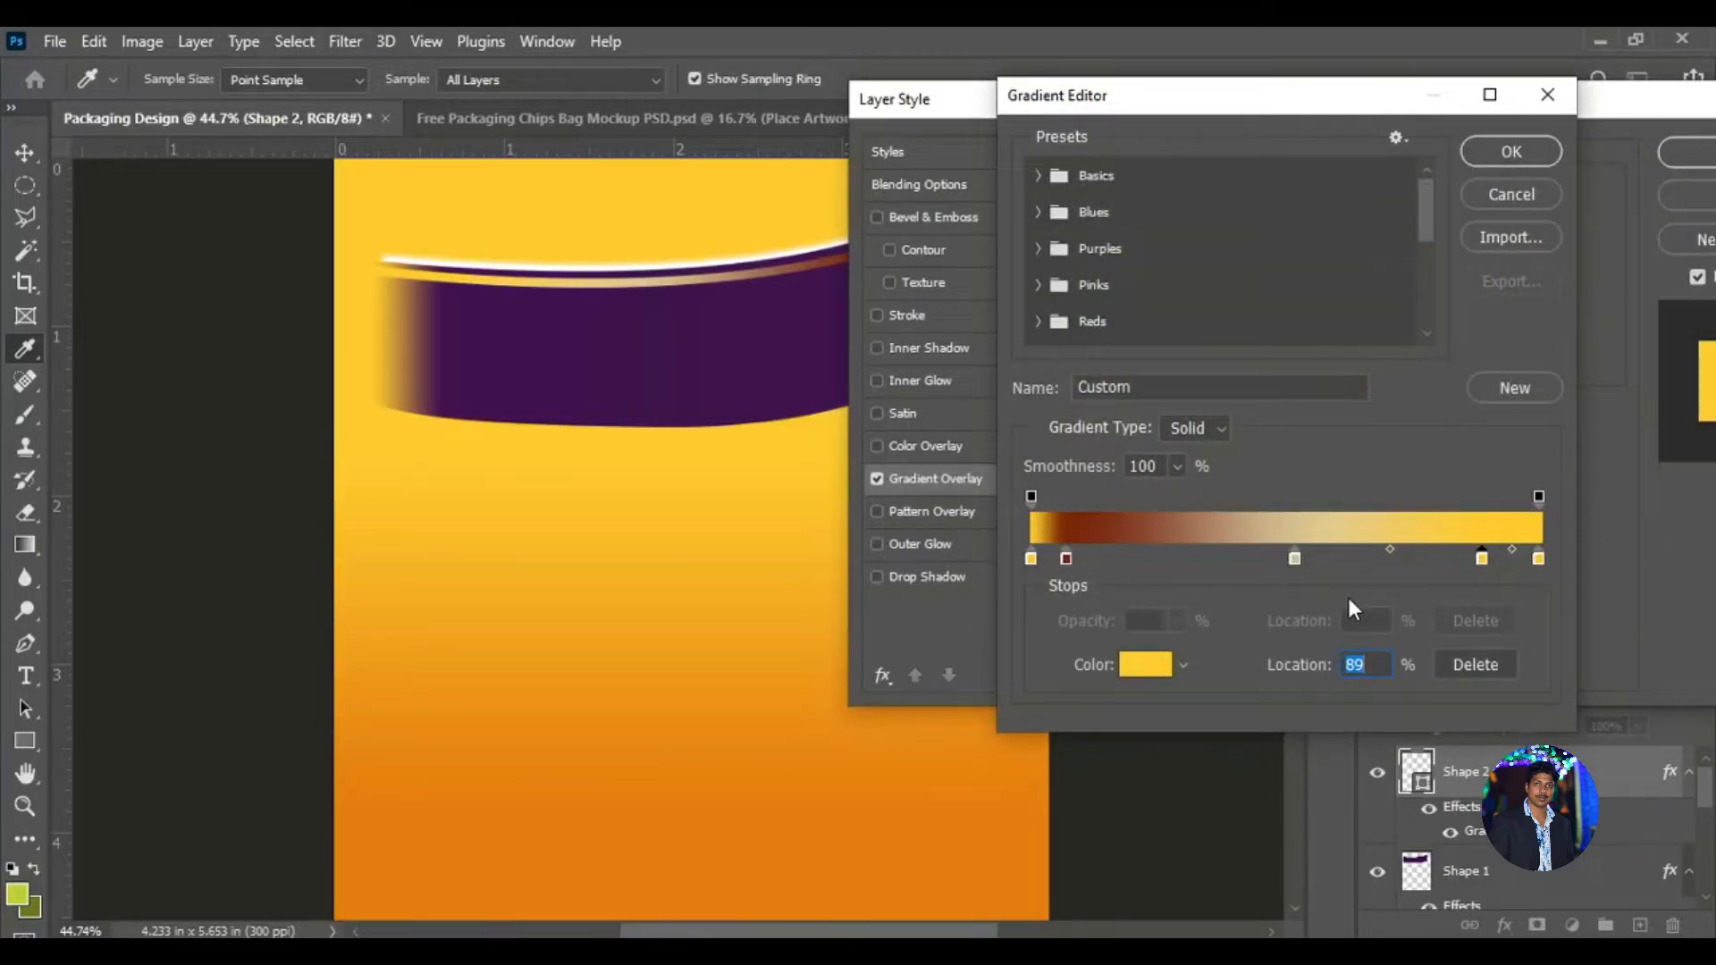
# Accept the edited gradient, reverse it with a 1° angle and 95% scale, and apply Shape 2's layer style.
pyautogui.click(1539, 558)
pyautogui.click(1493, 152)
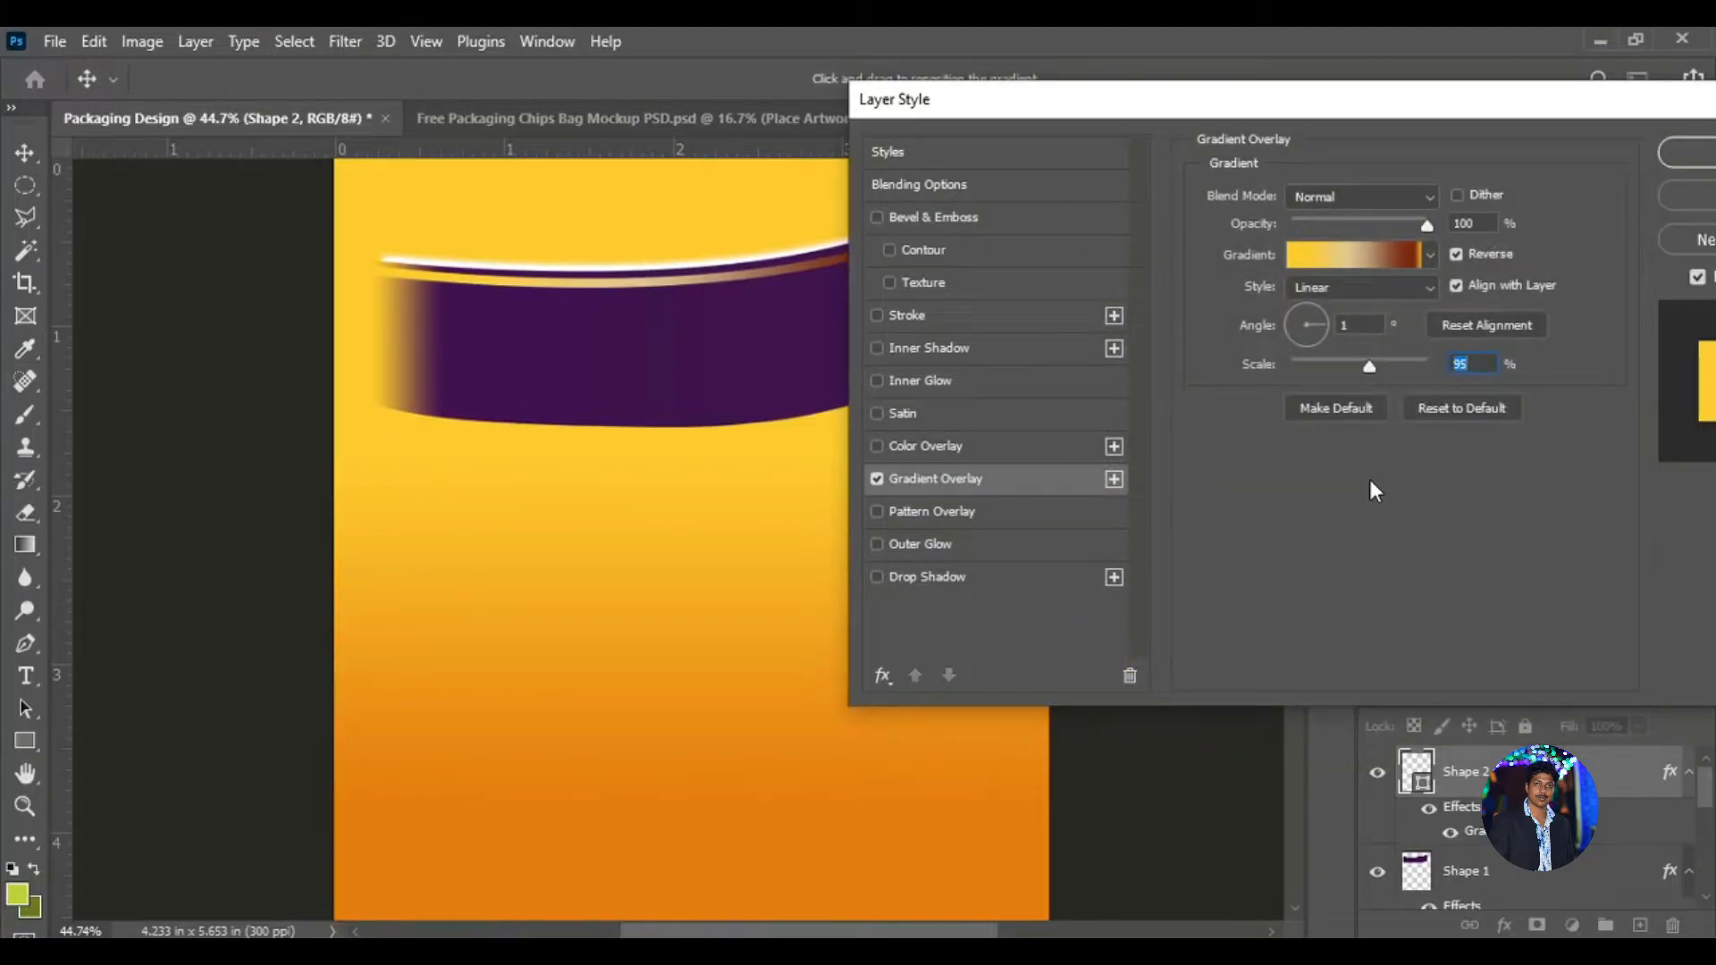
pyautogui.click(1681, 154)
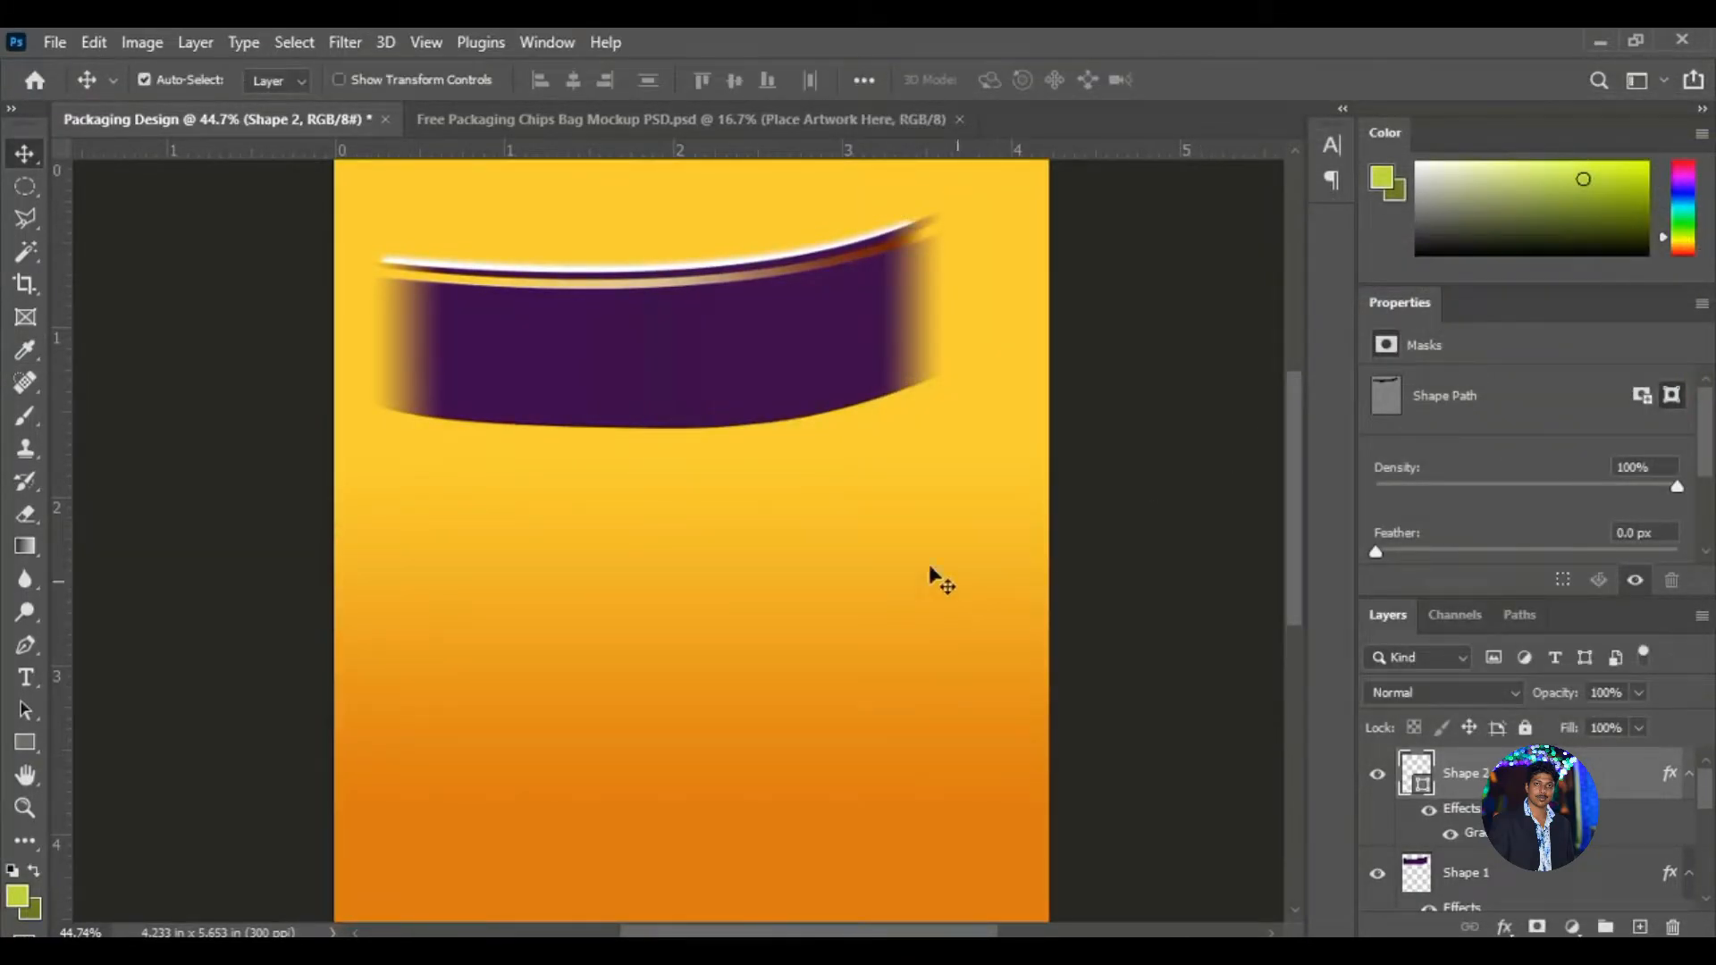
# Duplicate the gradient strip and place the copy just above the banner's lower edge.
pyautogui.moveTo(587, 291); pyautogui.dragTo(590, 429)
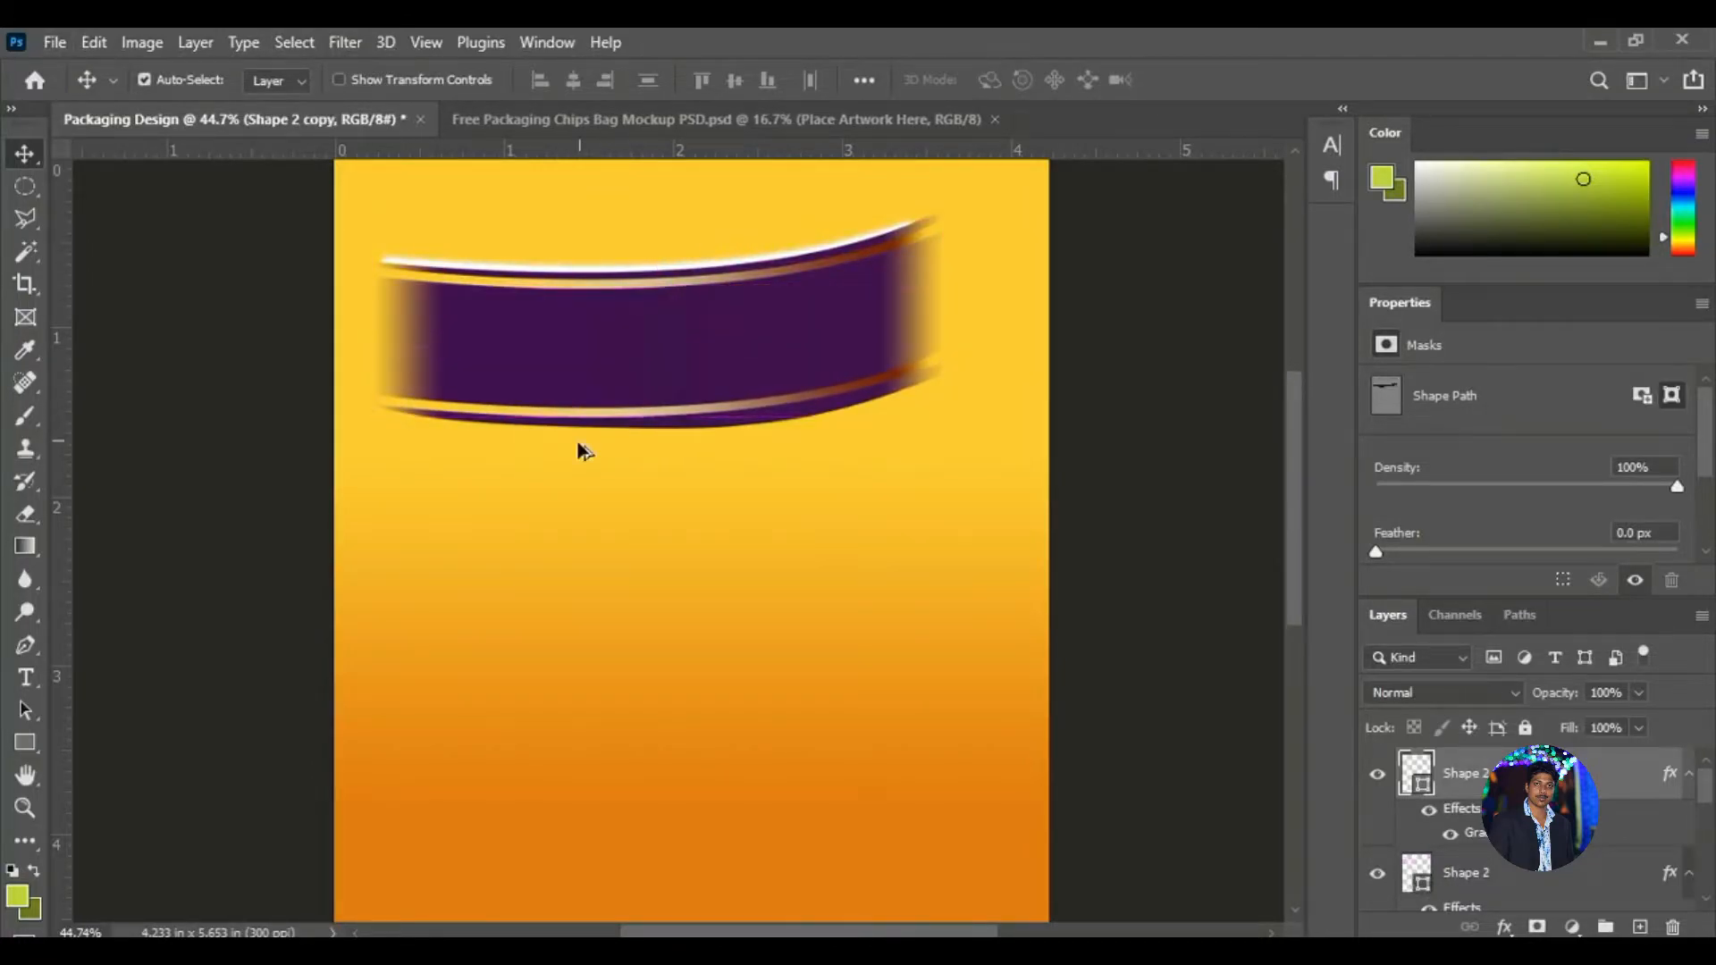
pyautogui.scroll(5, 579, 451)
pyautogui.moveTo(765, 391); pyautogui.dragTo(774, 382)
# Warp the copied gradient strip along the banner's lower edge, raising its left and right ends to follow the banner's curve.
pyautogui.hotkey('ctrl', 't')
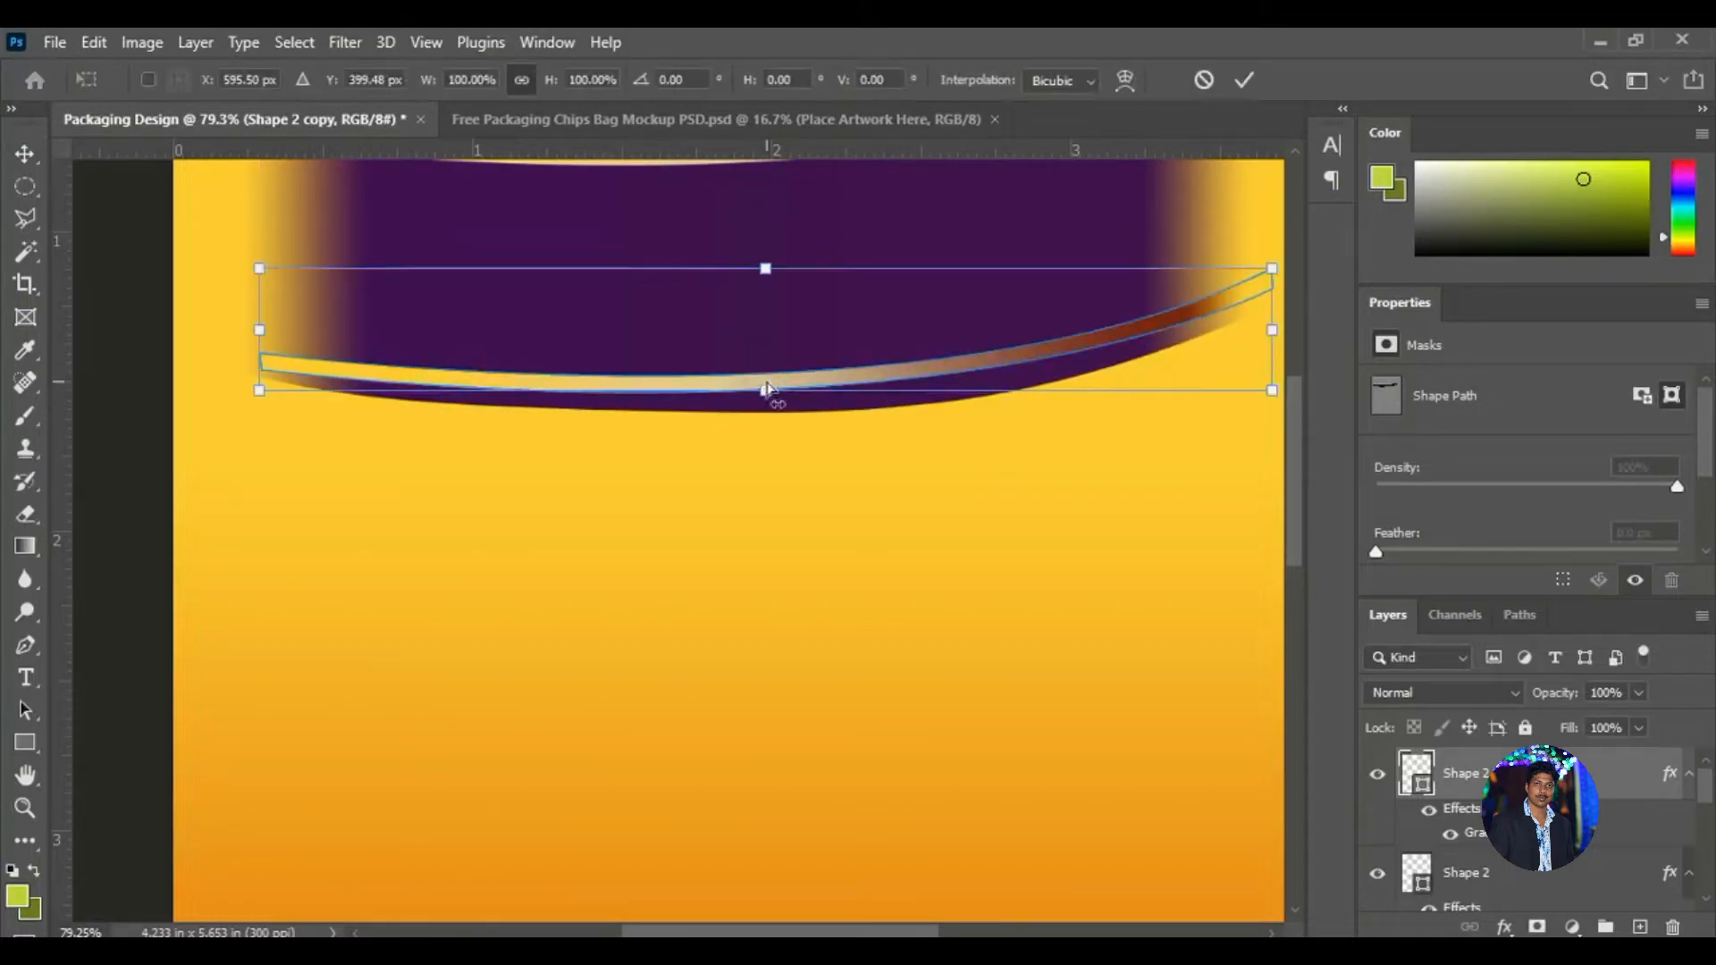
pyautogui.rightClick(774, 385)
pyautogui.click(846, 546)
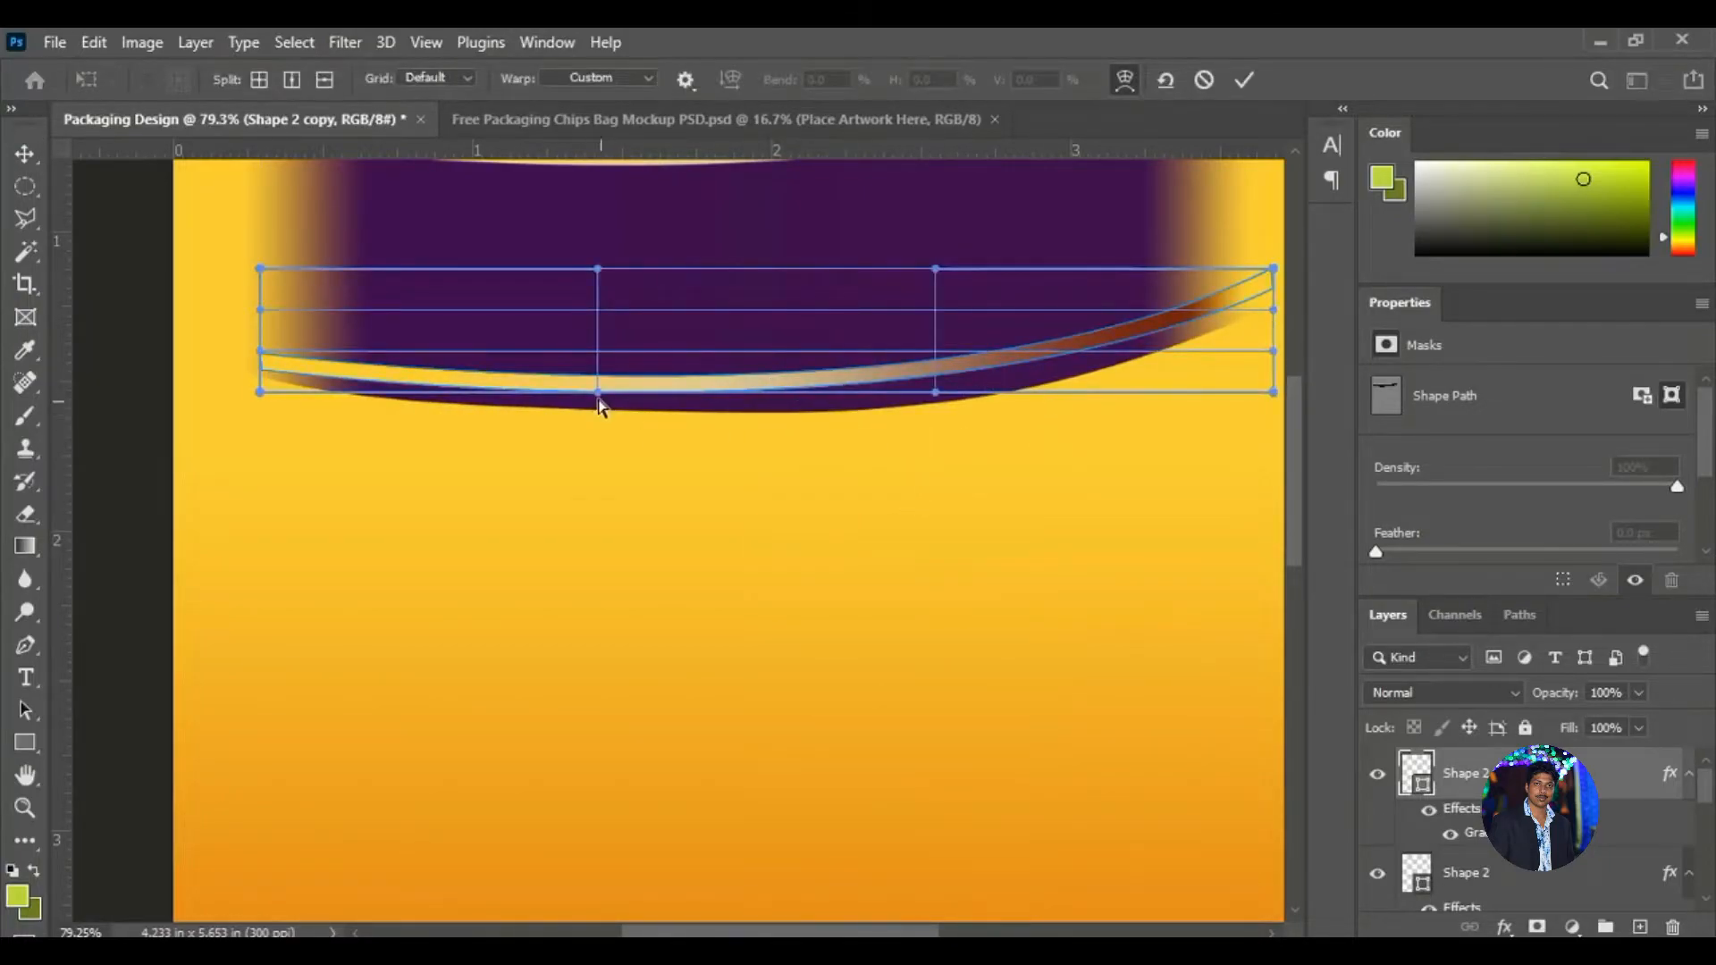
pyautogui.moveTo(598, 398); pyautogui.dragTo(596, 404)
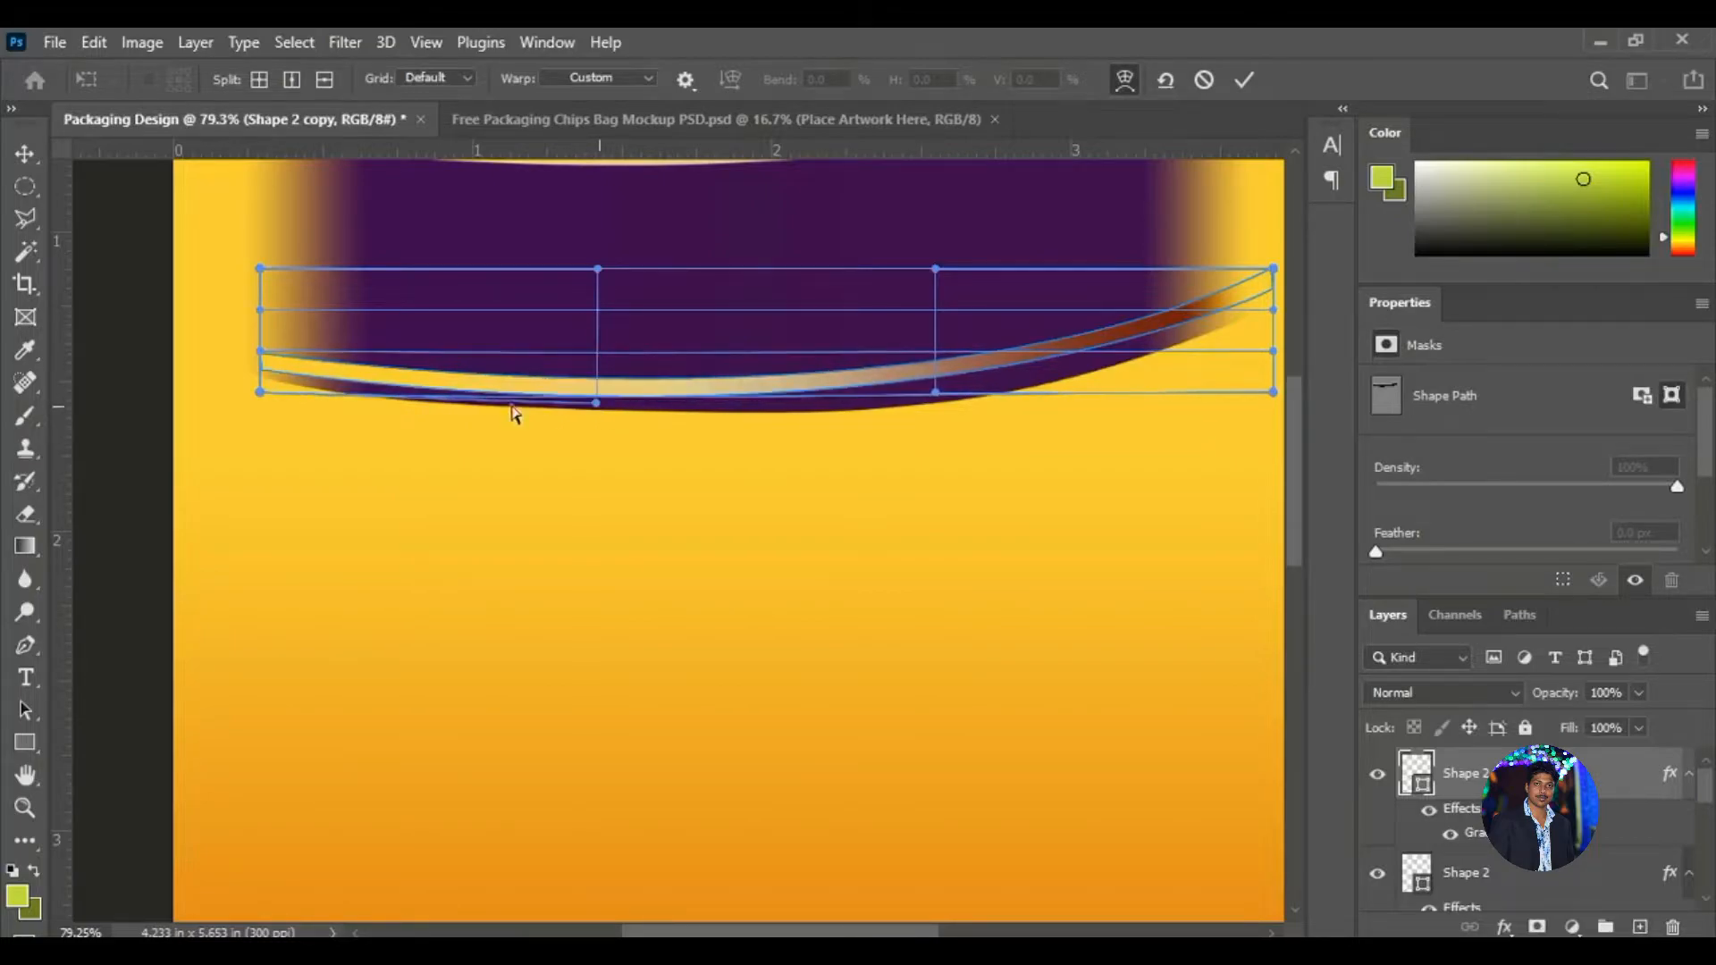
pyautogui.moveTo(259, 269); pyautogui.dragTo(264, 247)
pyautogui.moveTo(260, 351); pyautogui.dragTo(260, 340)
pyautogui.moveTo(261, 399); pyautogui.dragTo(259, 385)
pyautogui.moveTo(599, 268); pyautogui.dragTo(600, 297)
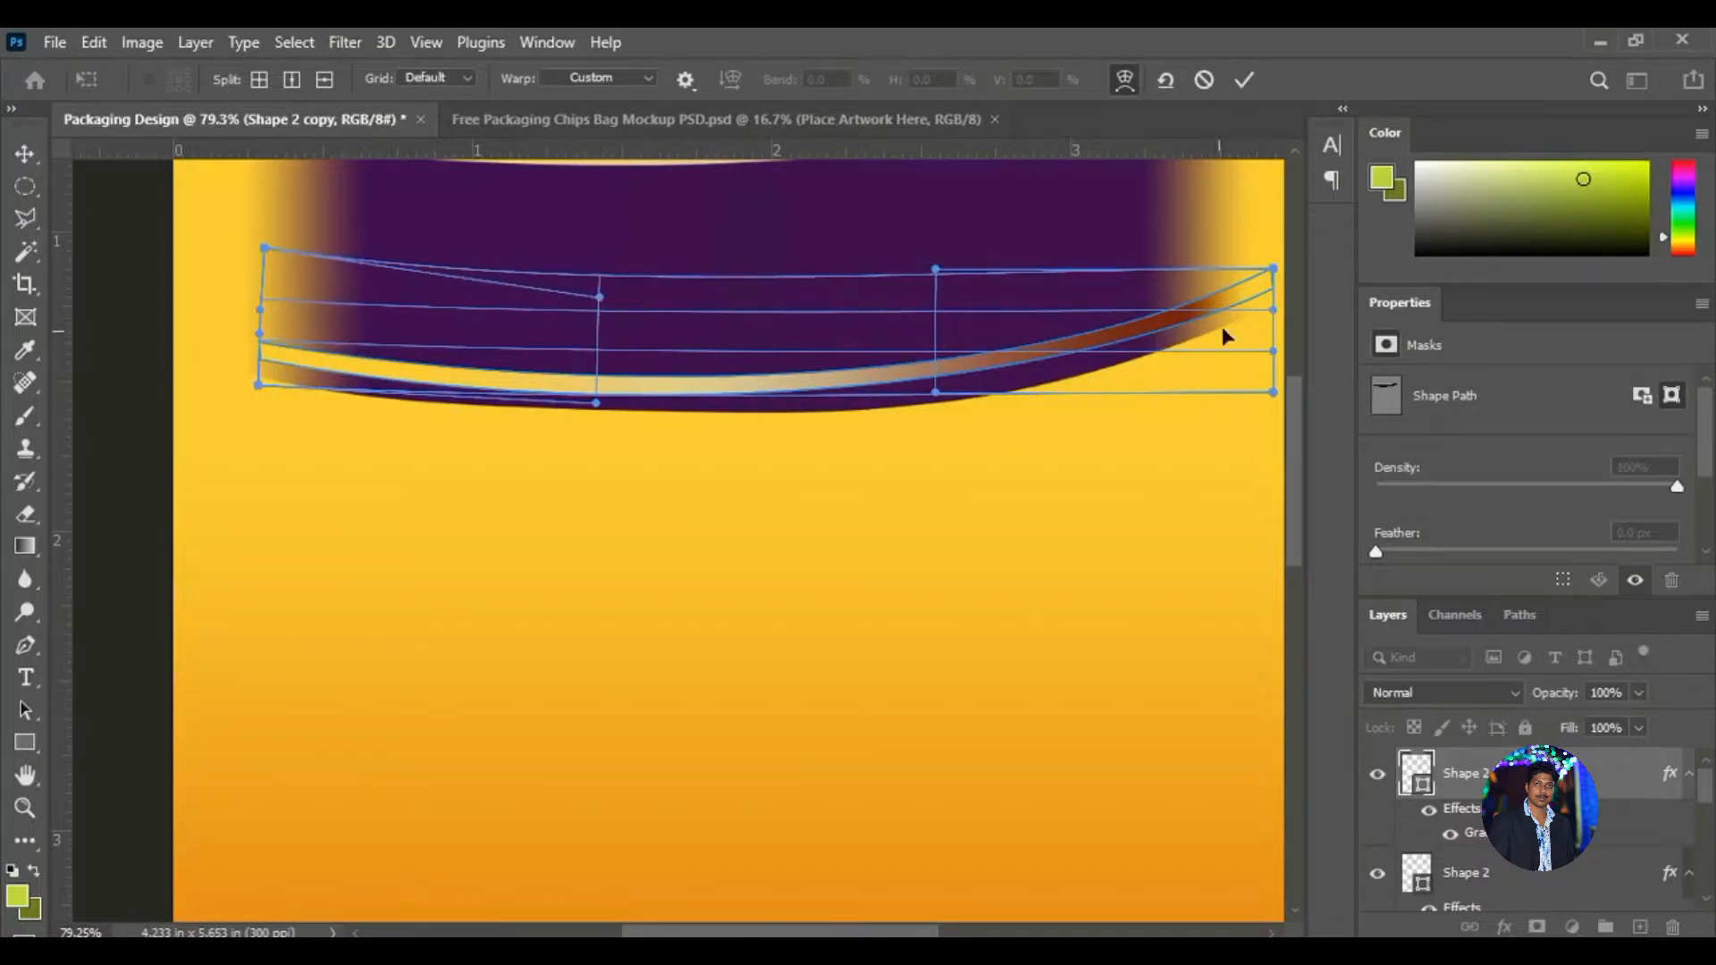
pyautogui.moveTo(1275, 269); pyautogui.dragTo(1273, 259)
pyautogui.moveTo(1274, 391); pyautogui.dragTo(1275, 341)
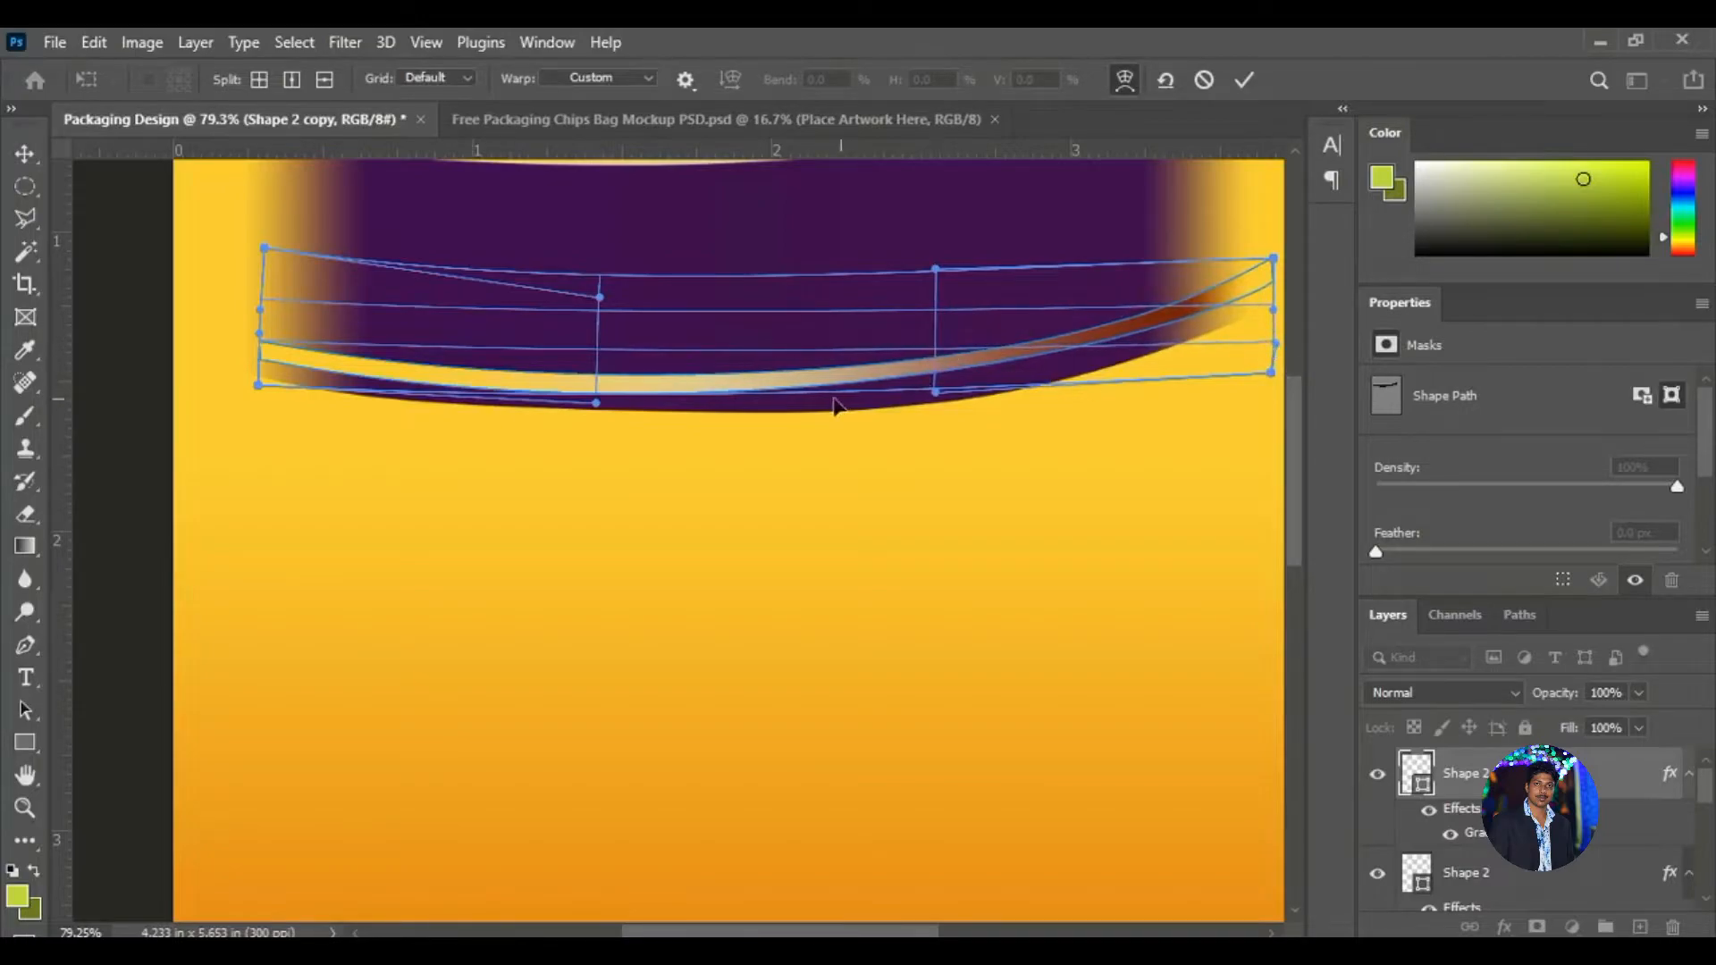
# Refine the lower strip's warp by lowering its middle and adjusting both ends, and apply the transformation.
pyautogui.moveTo(596, 408); pyautogui.dragTo(674, 393)
pyautogui.moveTo(942, 399)
pyautogui.mouseDown()
pyautogui.moveTo(958, 406)
pyautogui.moveTo(951, 366)
pyautogui.mouseUp()
pyautogui.moveTo(937, 280); pyautogui.dragTo(941, 305)
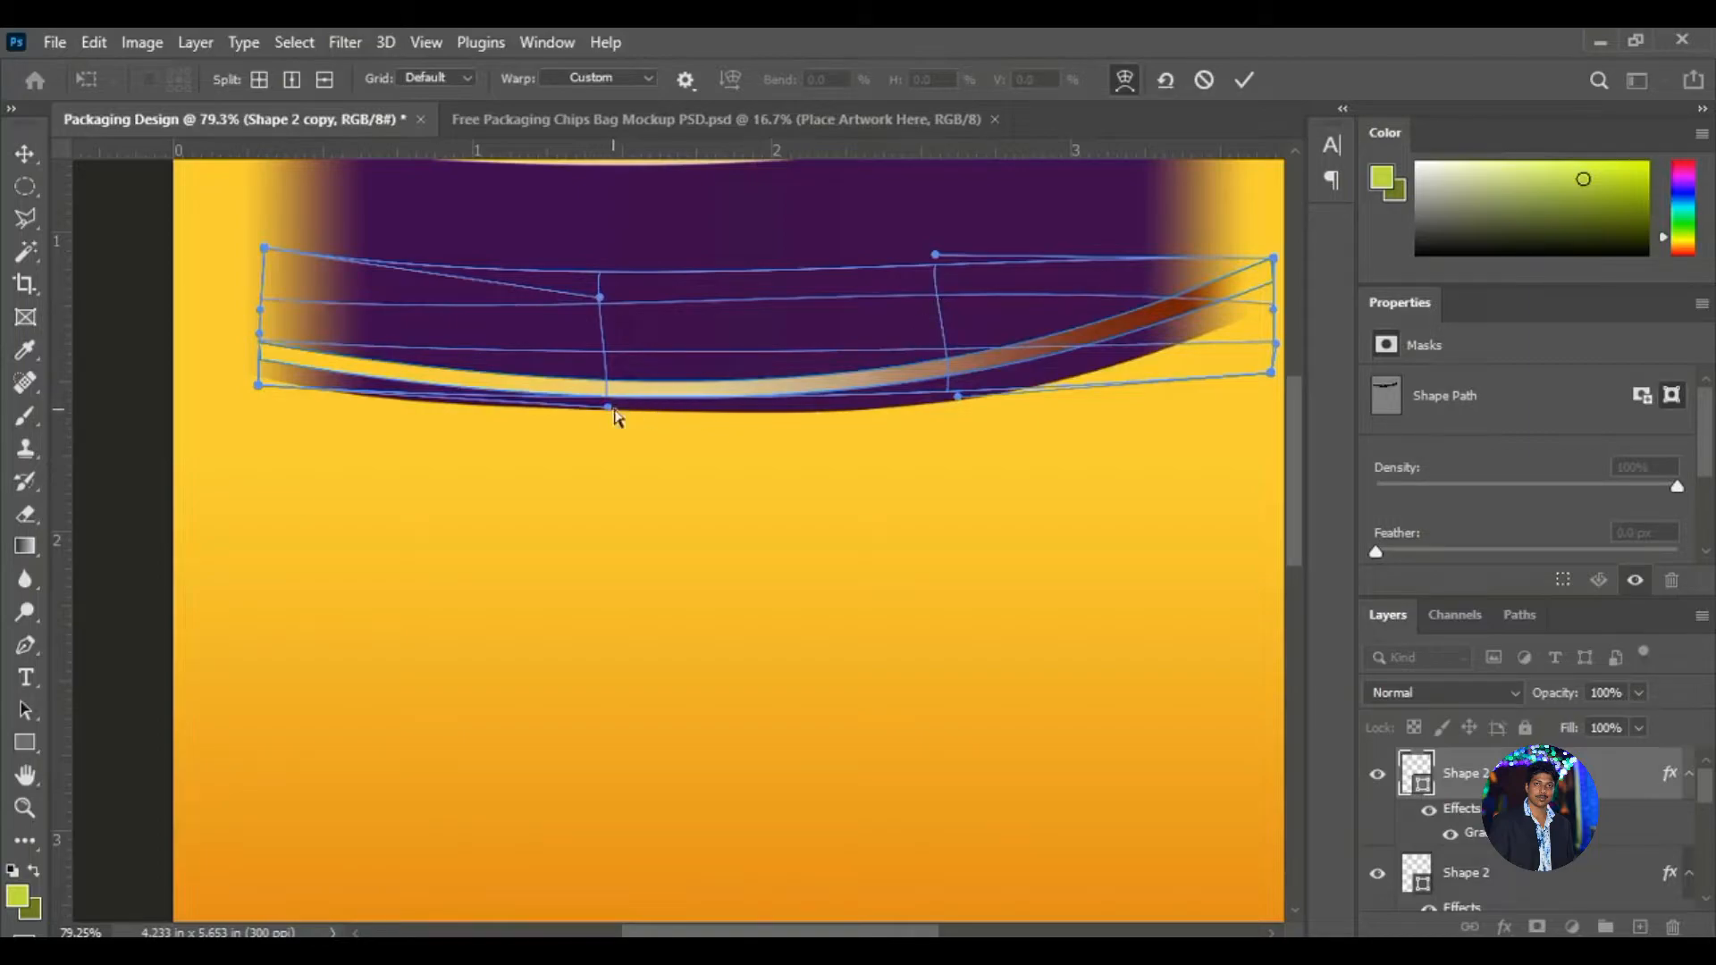
pyautogui.moveTo(612, 410); pyautogui.dragTo(616, 420)
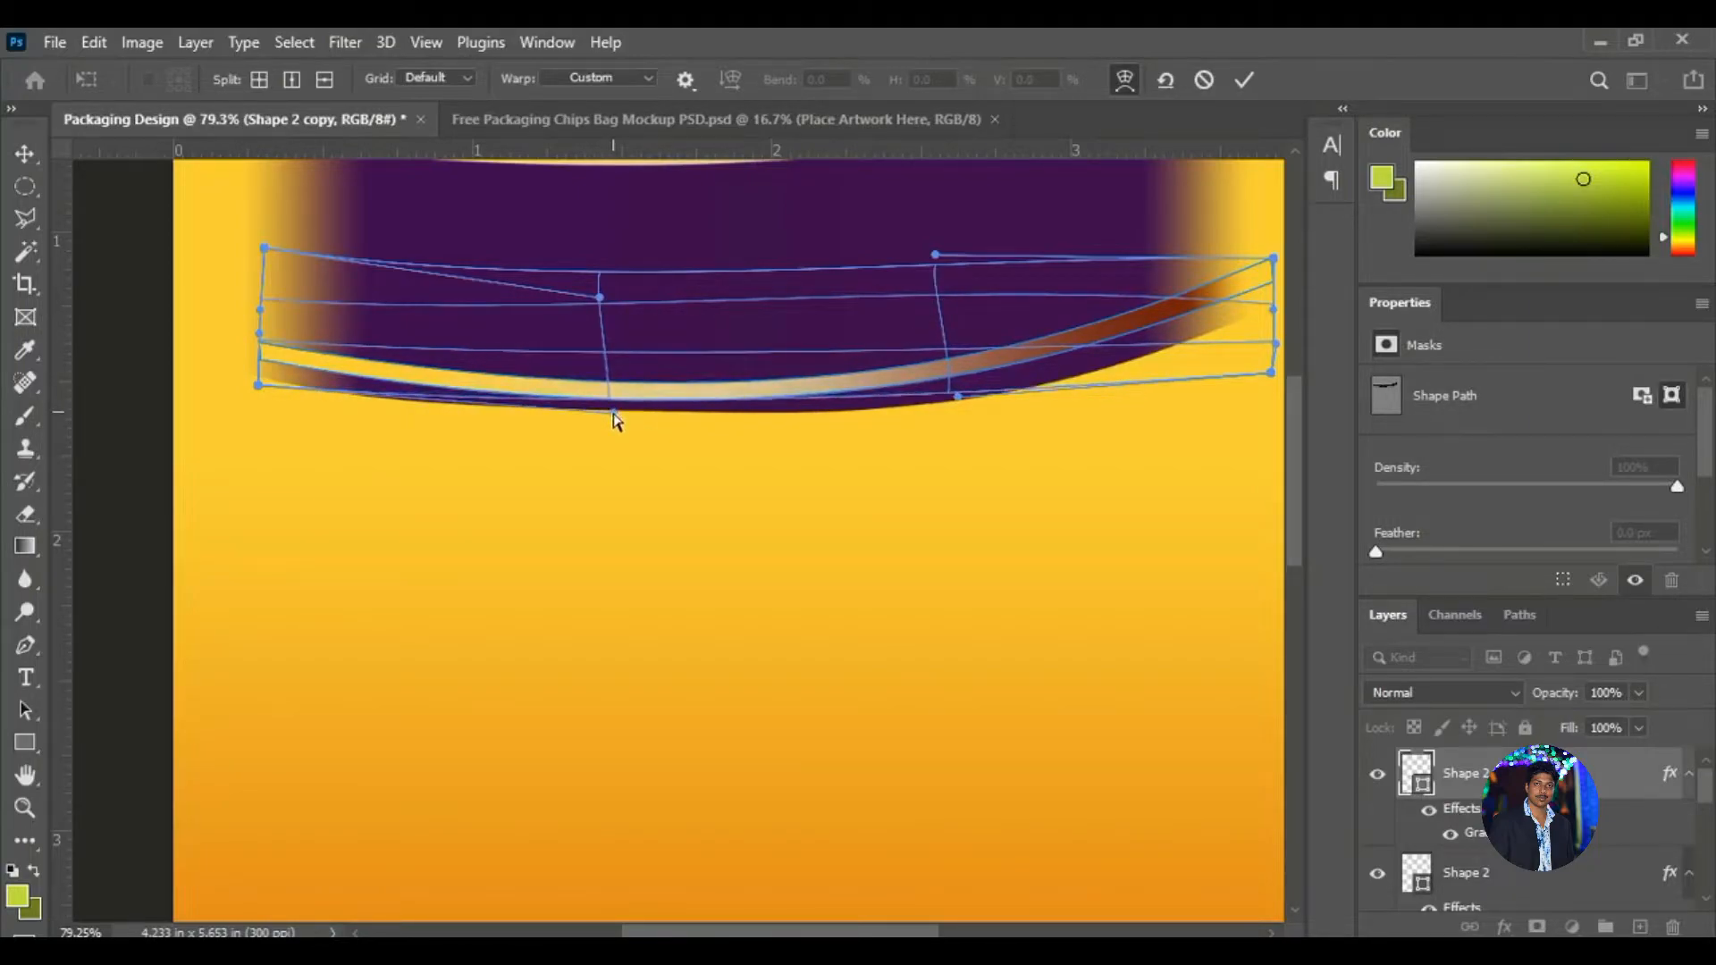
pyautogui.moveTo(959, 395); pyautogui.dragTo(952, 411)
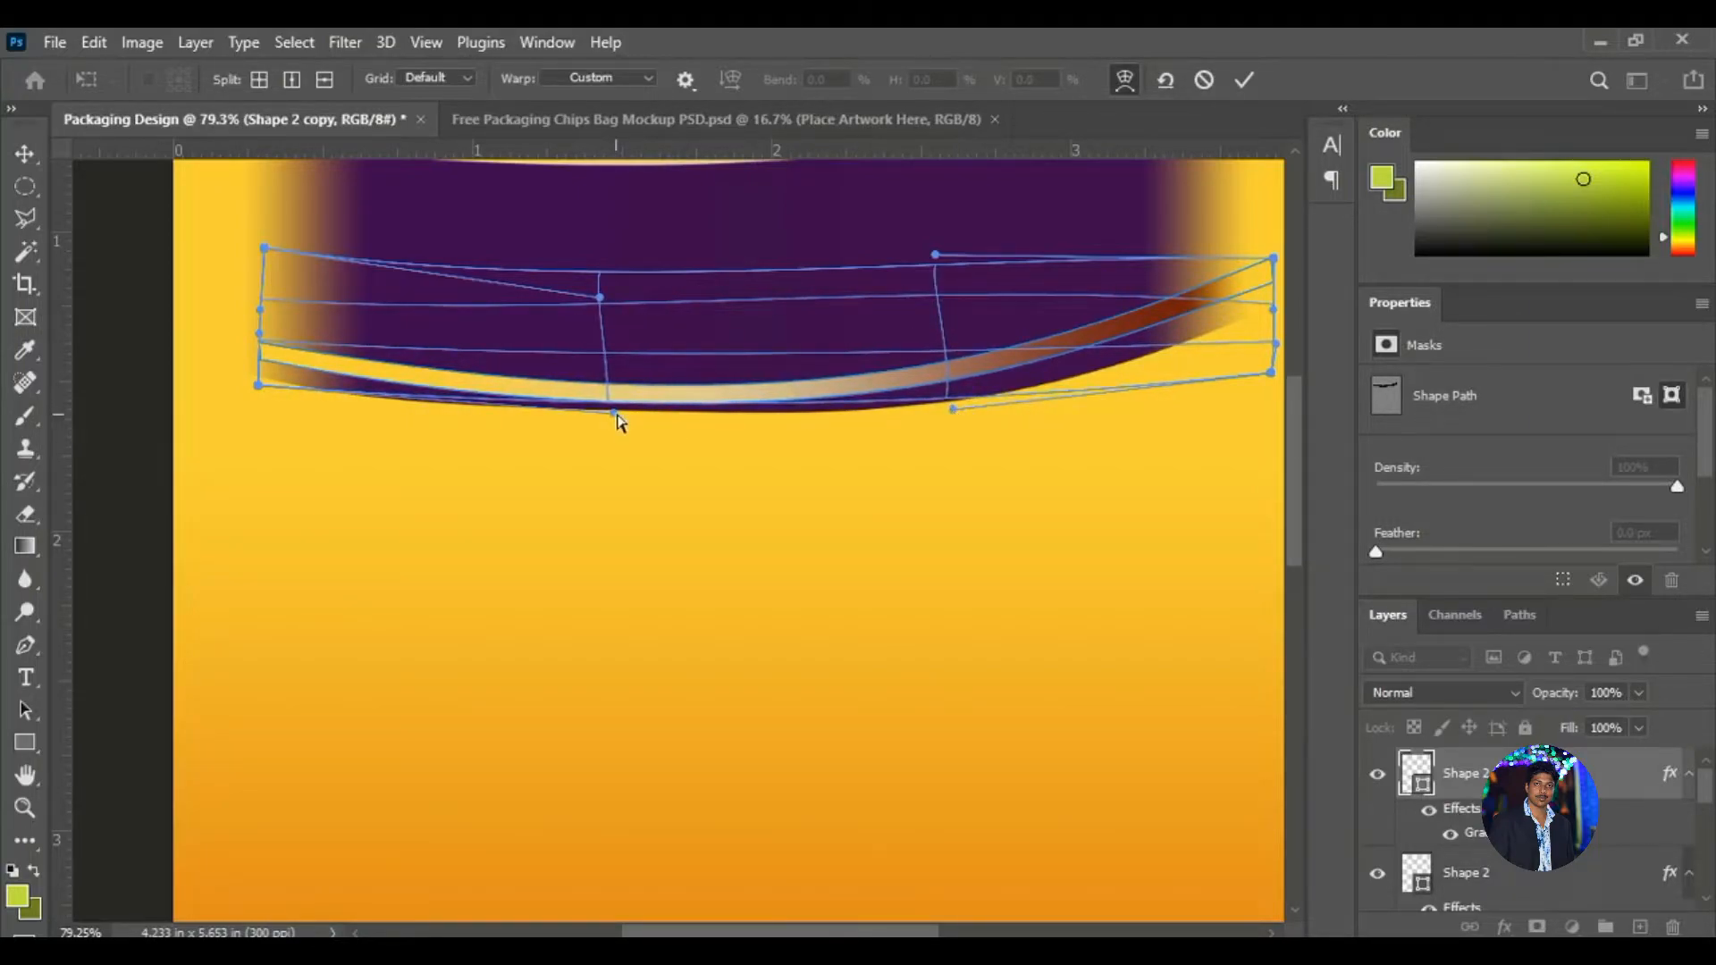
pyautogui.moveTo(613, 415); pyautogui.dragTo(616, 414)
pyautogui.moveTo(953, 410); pyautogui.dragTo(975, 397)
pyautogui.moveTo(1271, 372); pyautogui.dragTo(1273, 366)
pyautogui.moveTo(1269, 293); pyautogui.dragTo(1287, 315)
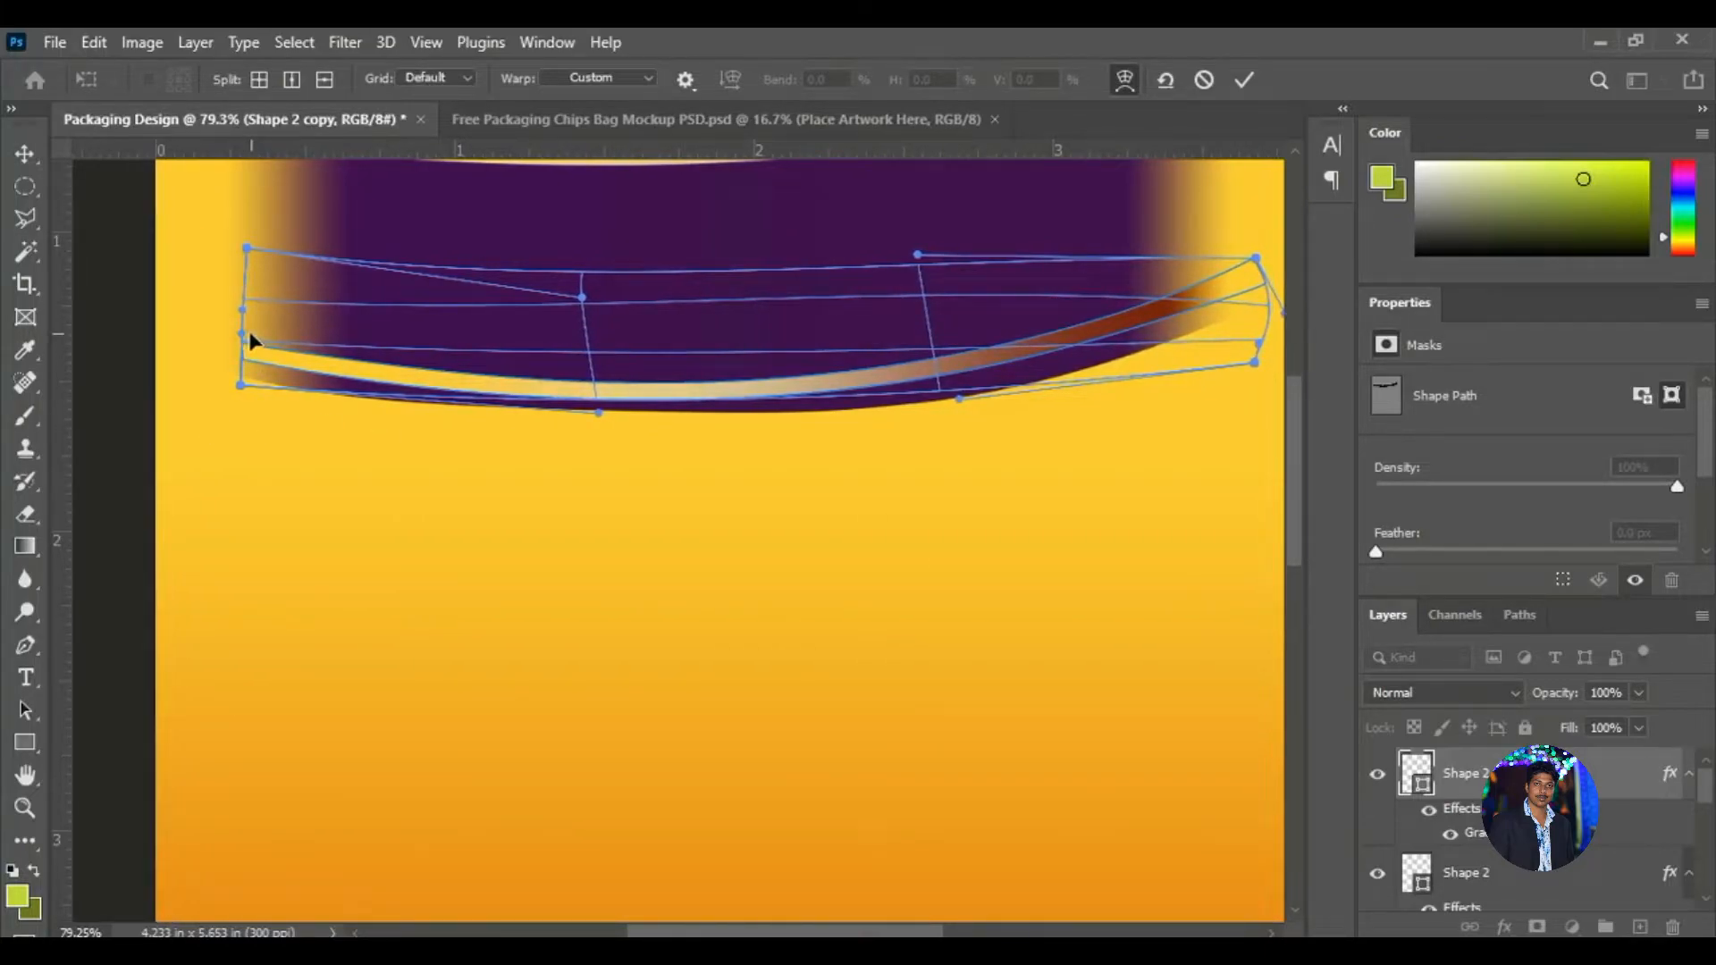
pyautogui.moveTo(237, 334); pyautogui.dragTo(232, 329)
pyautogui.click(1242, 80)
# Select the banner's shape, strip and Layer 1 layers together and enlarge them to about 4.01 in wide and 1.54 in high.
pyautogui.scroll(-5, 984, 456)
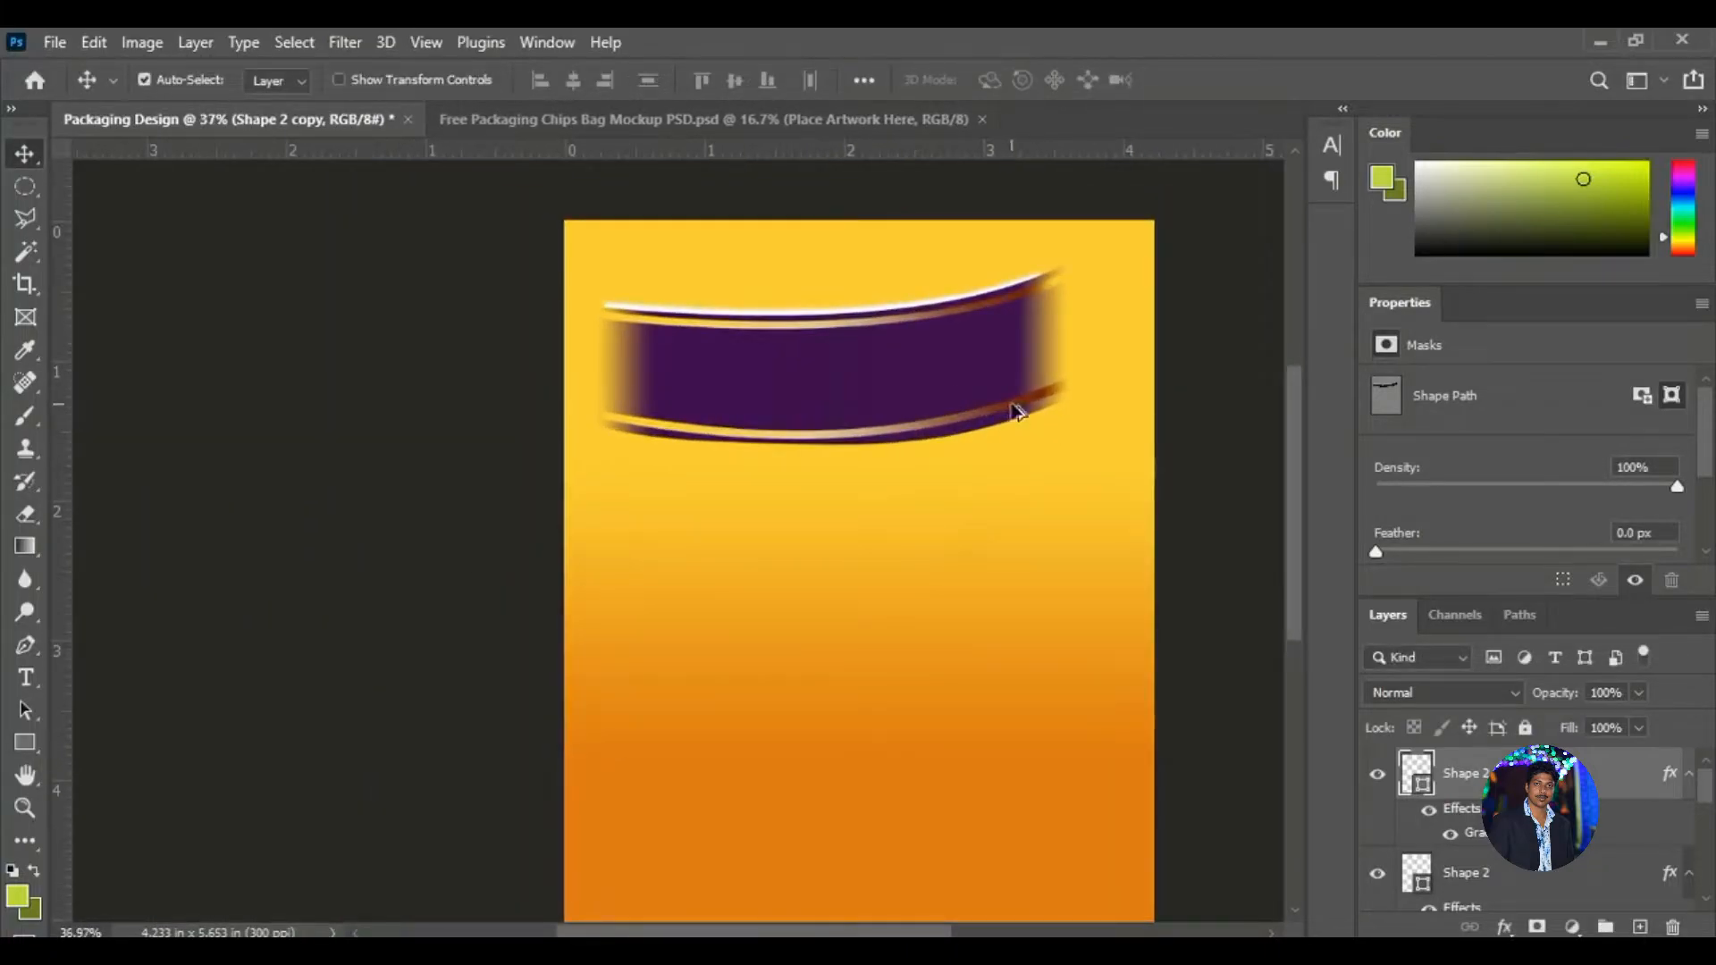
pyautogui.scroll(-2, 1710, 818)
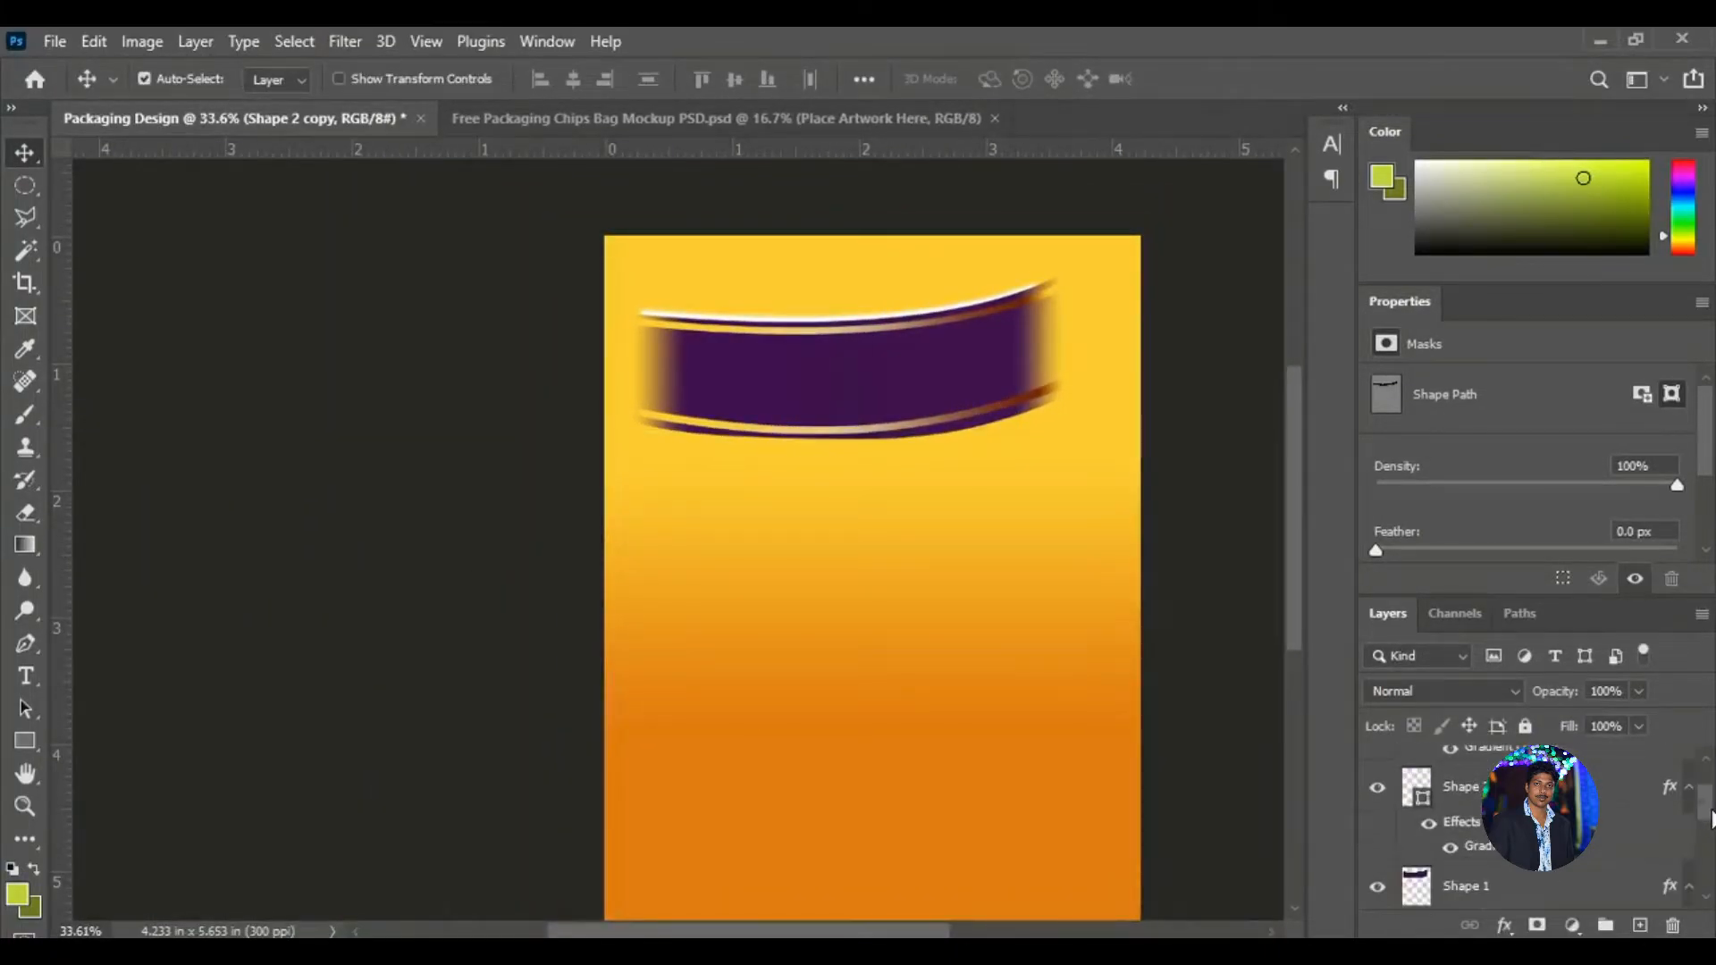
pyautogui.keyDown('ctrl'); pyautogui.click(1542, 788); pyautogui.keyUp('ctrl')
pyautogui.moveTo(1708, 793); pyautogui.dragTo(1711, 846)
pyautogui.keyDown('ctrl'); pyautogui.click(1542, 777); pyautogui.keyUp('ctrl')
pyautogui.scroll(-2, 927, 502)
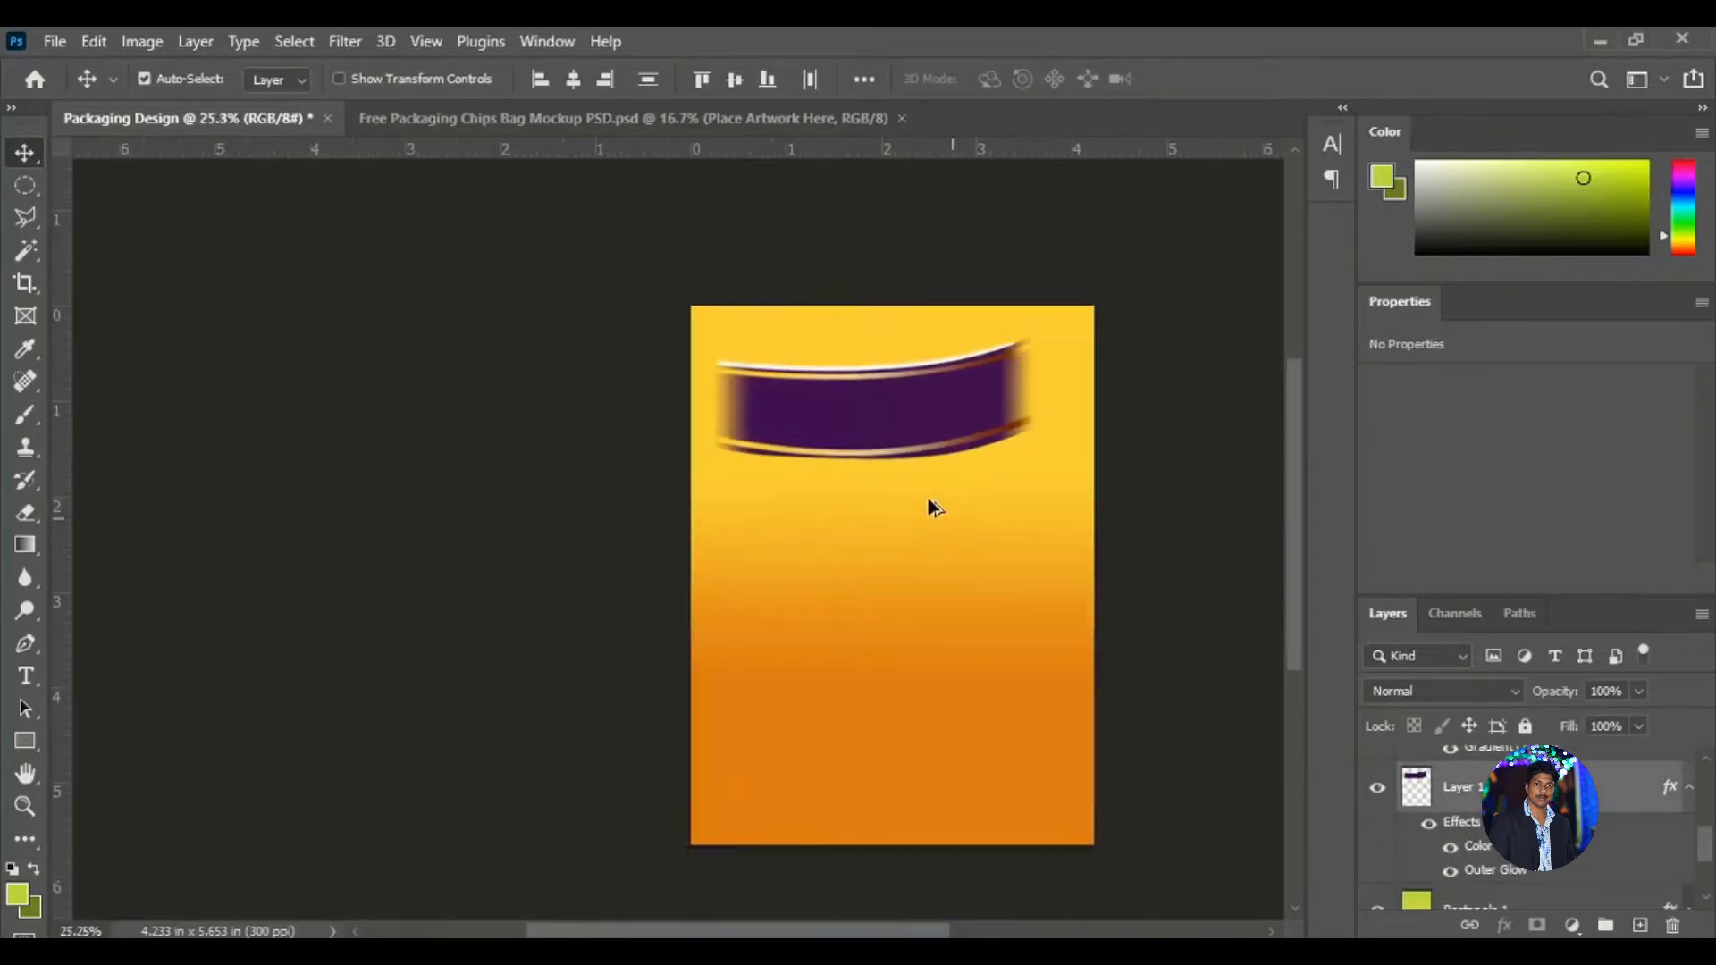
pyautogui.hotkey('ctrl', 't')
pyautogui.moveTo(1038, 401); pyautogui.dragTo(1084, 393)
pyautogui.moveTo(884, 338); pyautogui.dragTo(885, 328)
pyautogui.moveTo(885, 324); pyautogui.dragTo(885, 318)
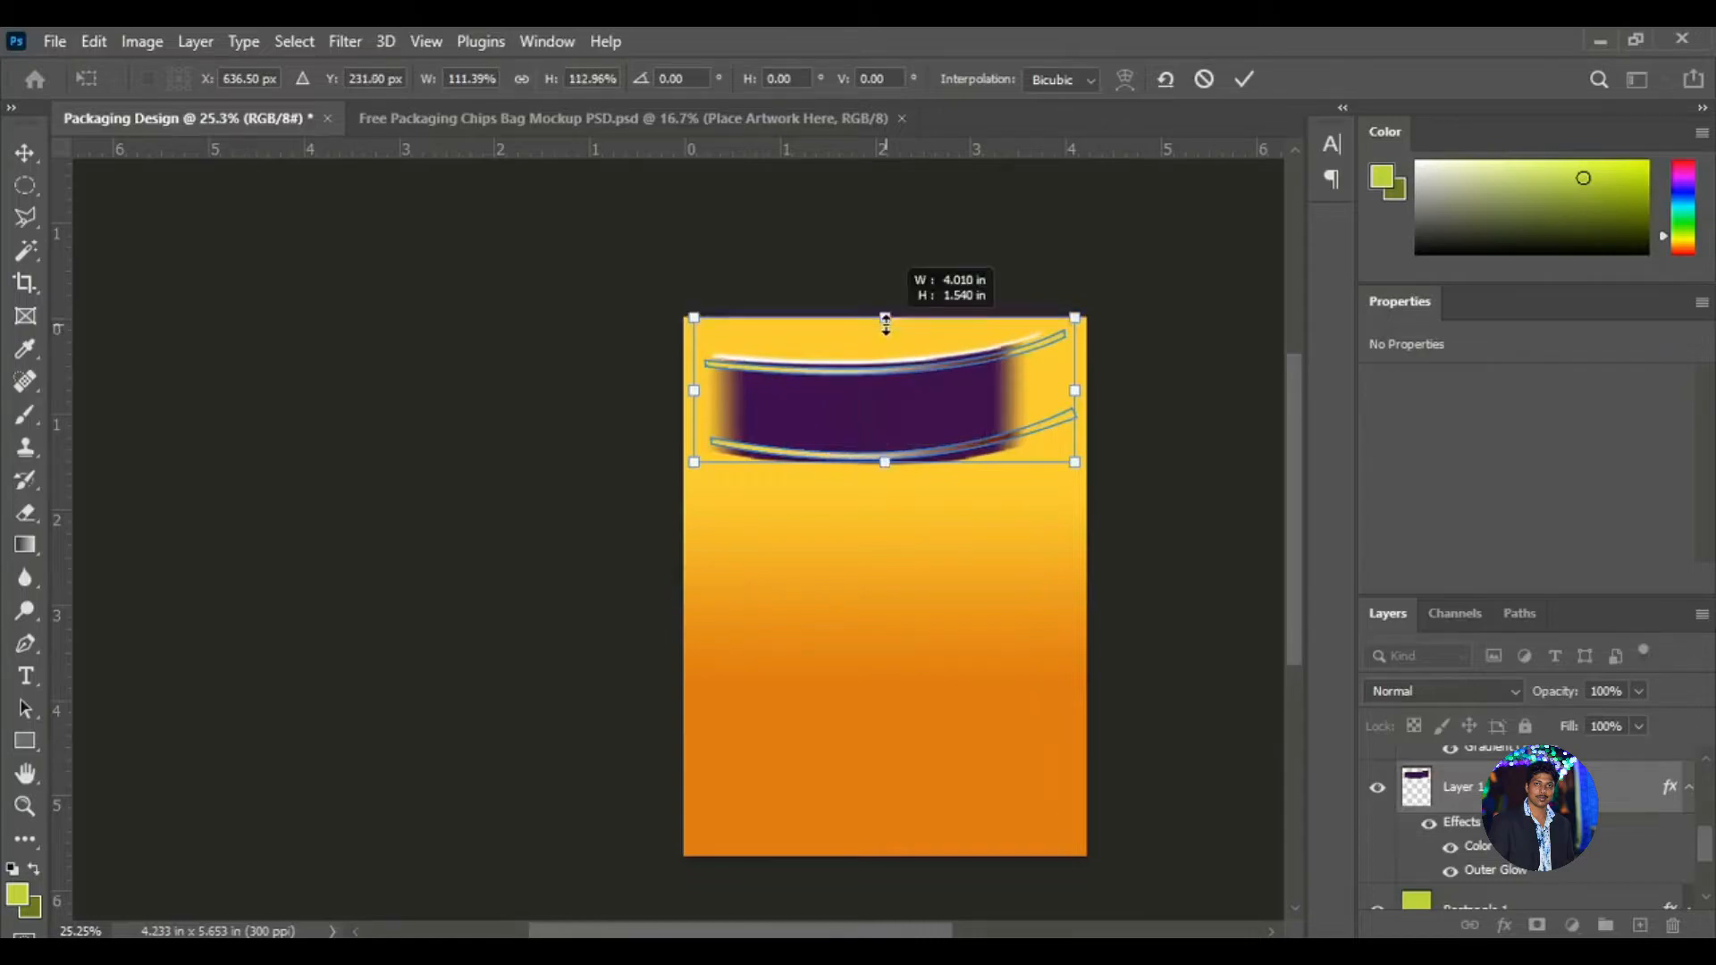
pyautogui.press('Return')
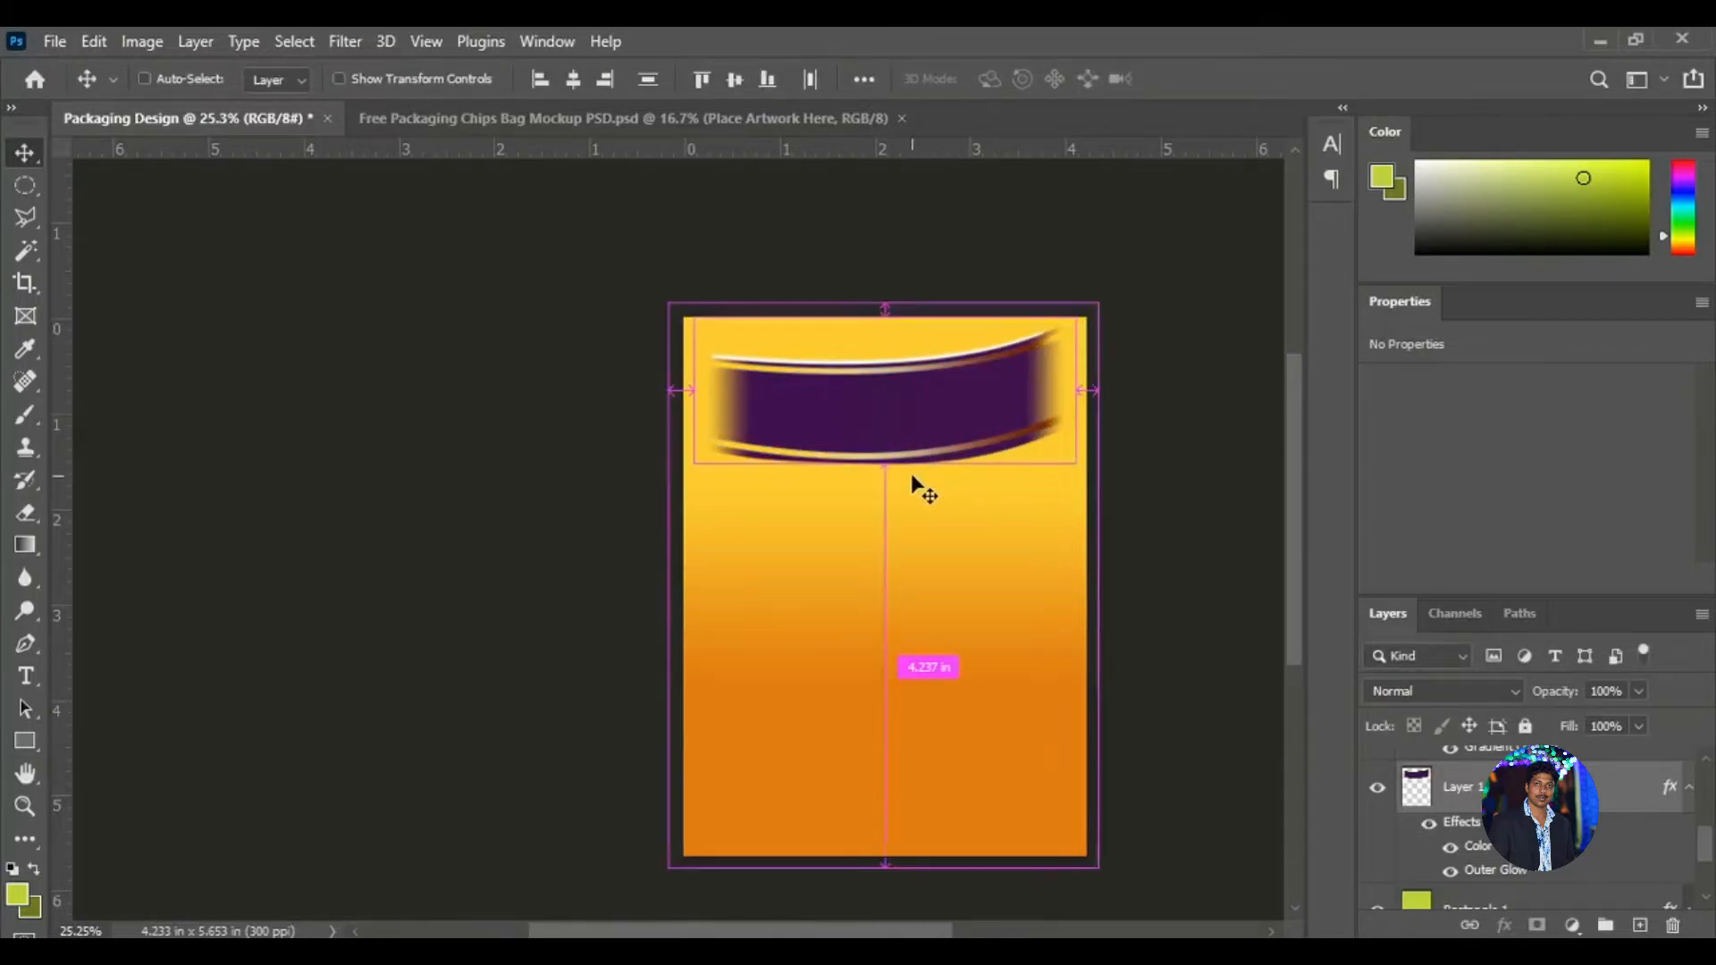
# Shift the selected banner layers slightly down and stretch them out to both side edges of the page.
pyautogui.hotkey('ctrl', 't')
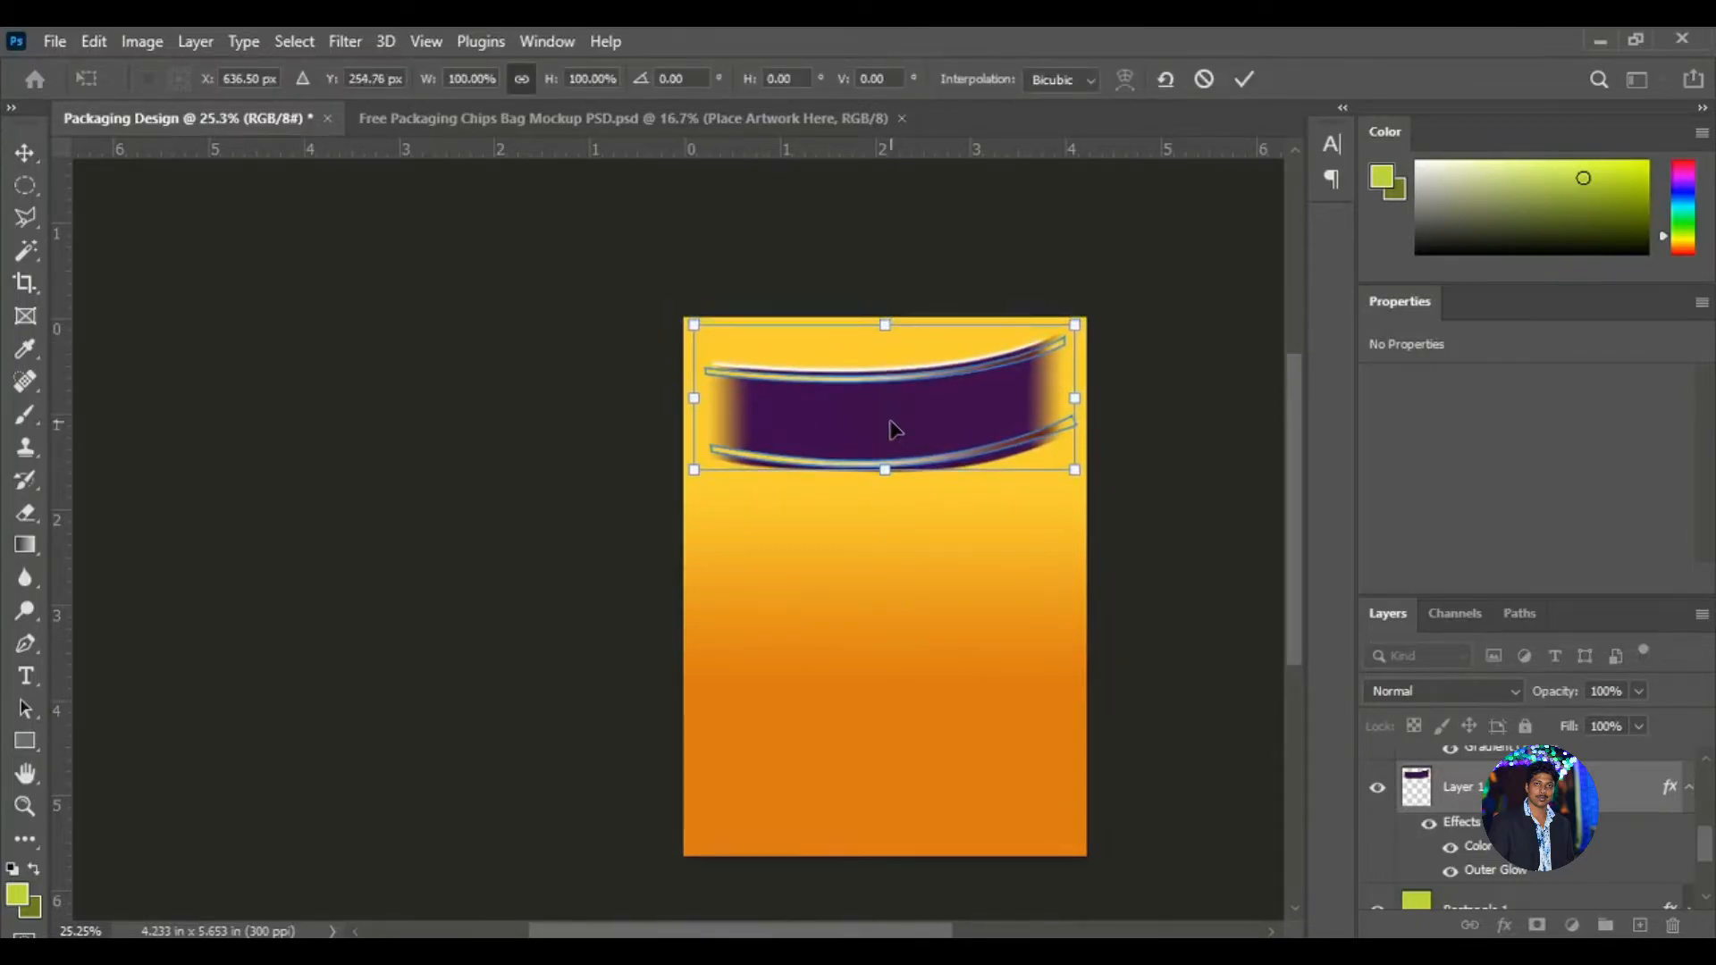
pyautogui.moveTo(1081, 398); pyautogui.dragTo(1087, 398)
pyautogui.moveTo(694, 398); pyautogui.dragTo(684, 398)
pyautogui.press('Return')
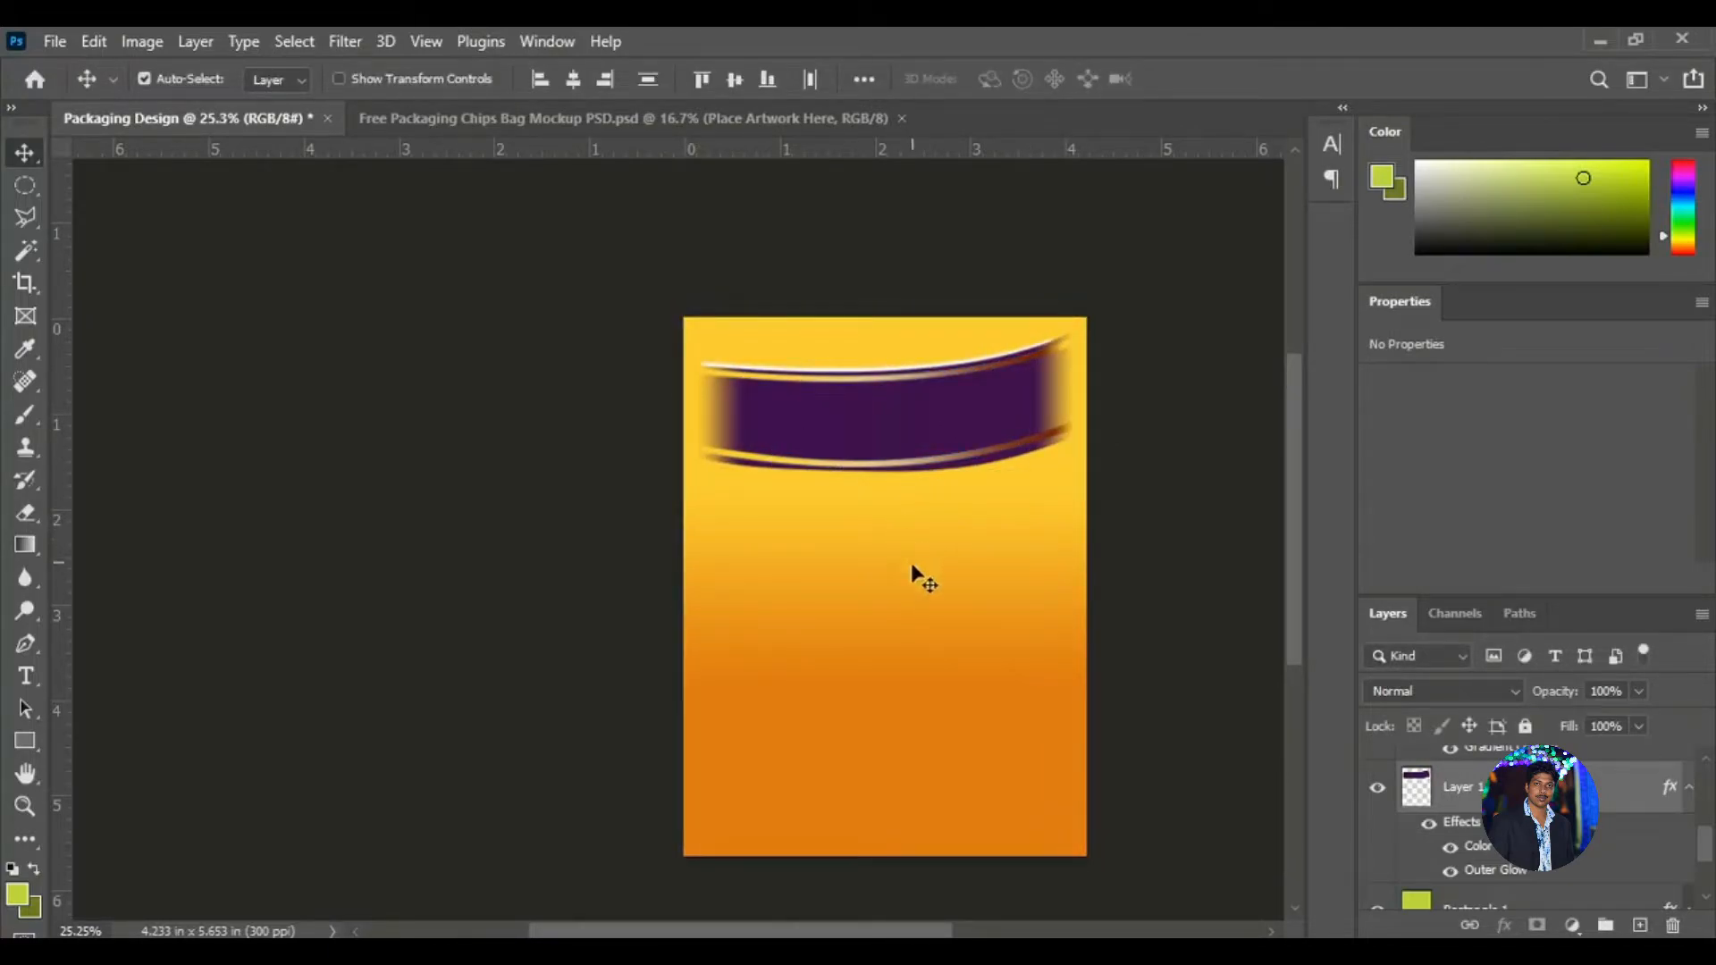
# Pull the right end of the selected banner layers slightly inward from the page edge.
pyautogui.moveTo(918, 604); pyautogui.dragTo(686, 558)
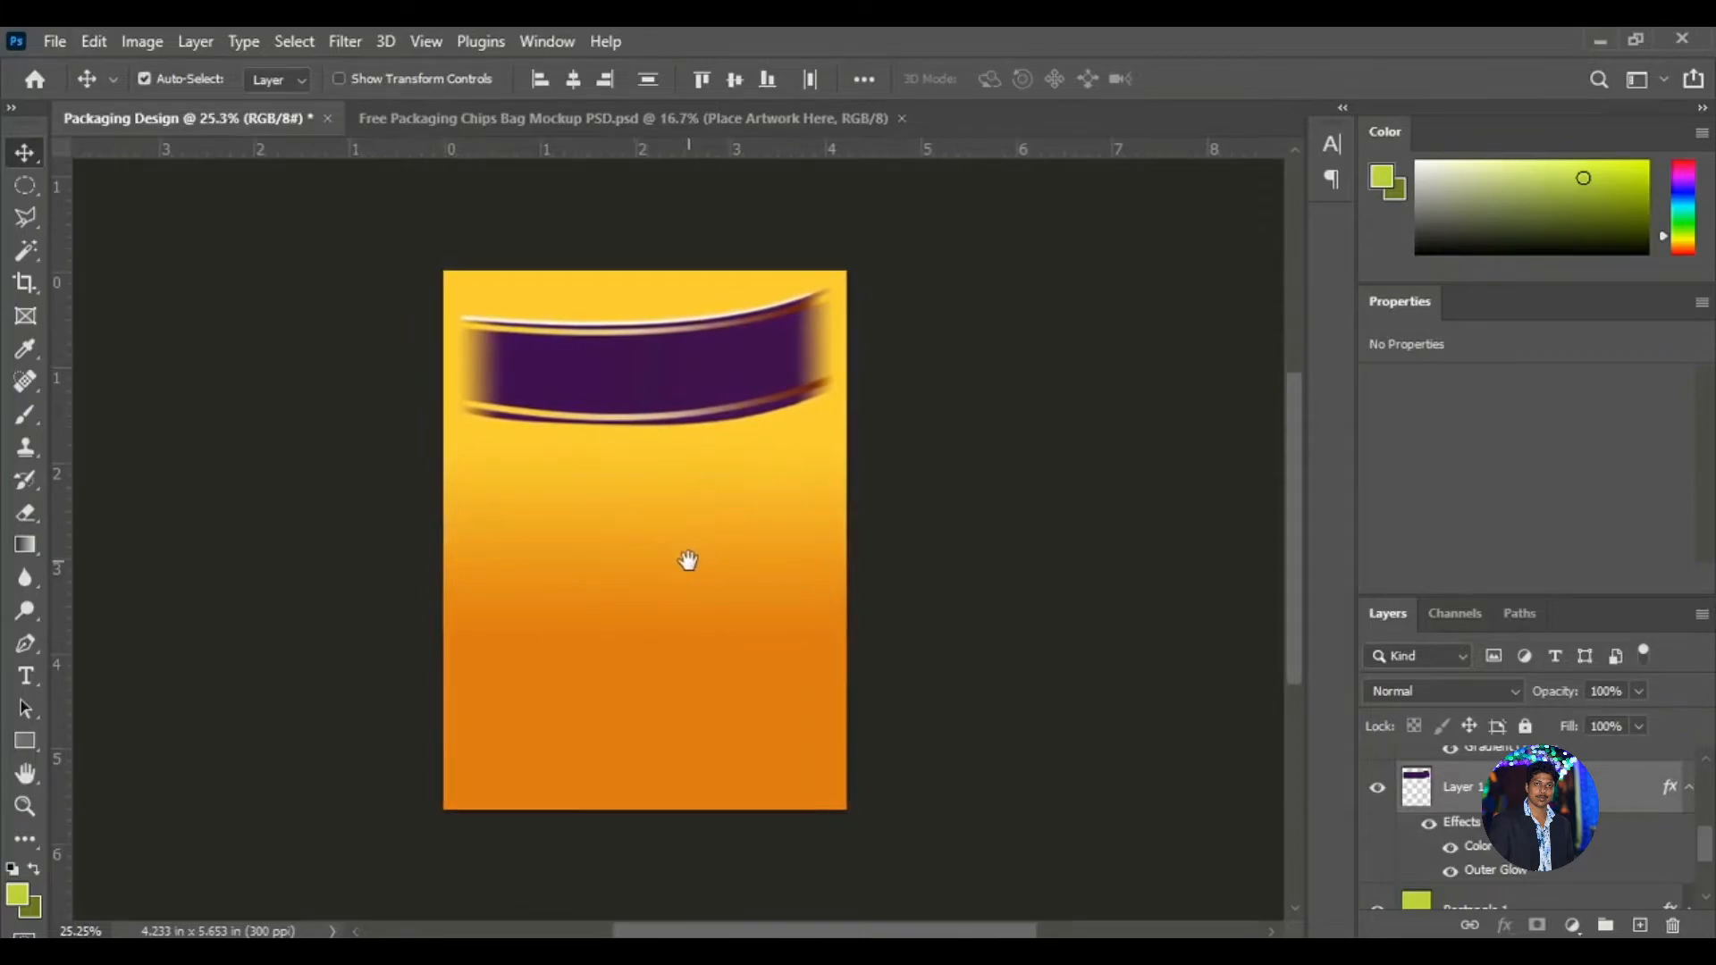
pyautogui.hotkey('ctrl', 't')
pyautogui.moveTo(849, 352); pyautogui.dragTo(837, 356)
pyautogui.press('Return')
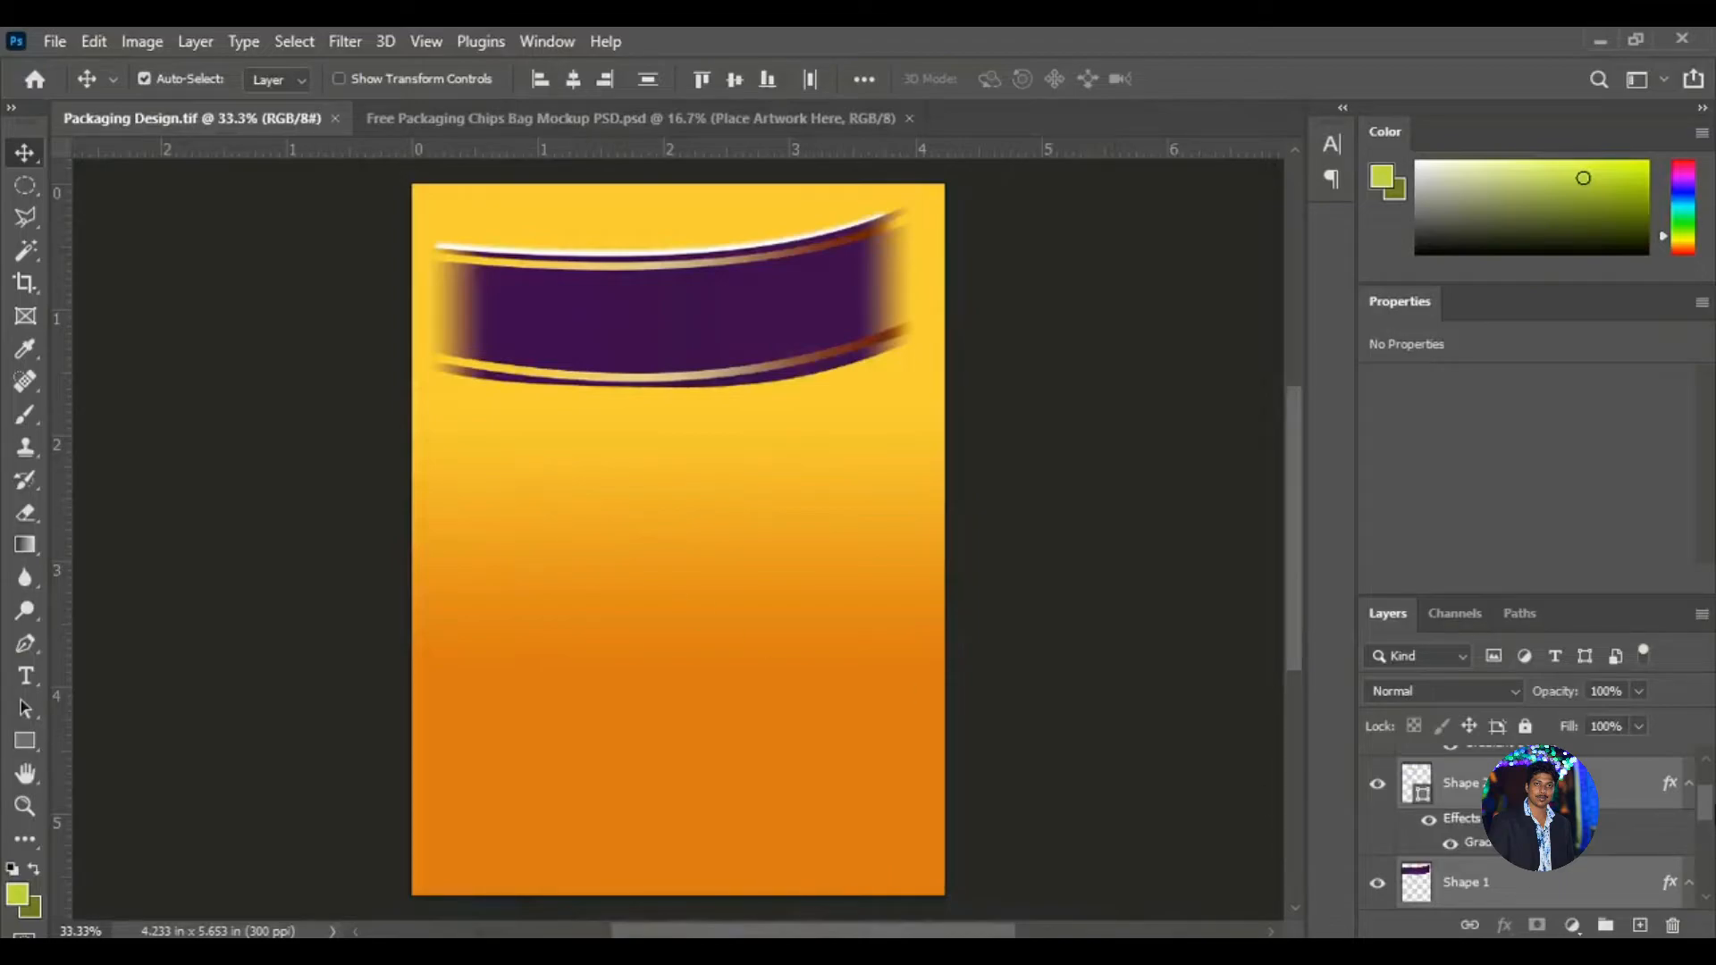
# Add the text CHIPS below the banner in Arial Rounded MT Bold at 36 pt, above all other layers.
pyautogui.moveTo(1707, 802); pyautogui.dragTo(1709, 746)
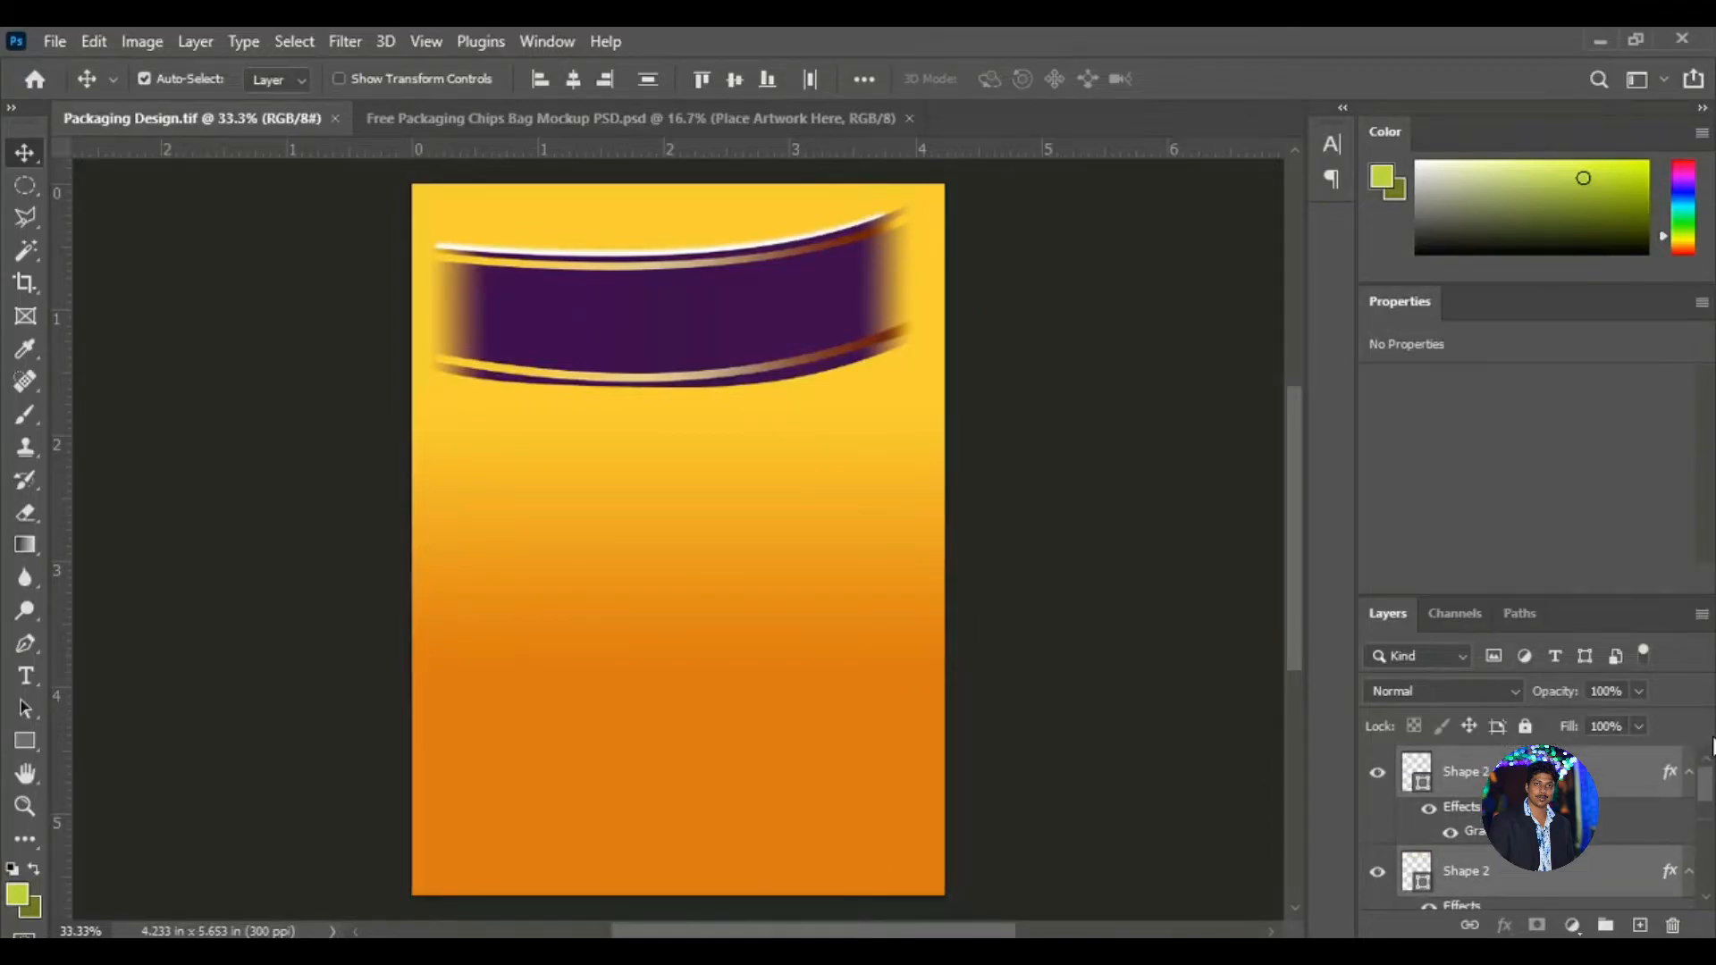
pyautogui.click(1537, 773)
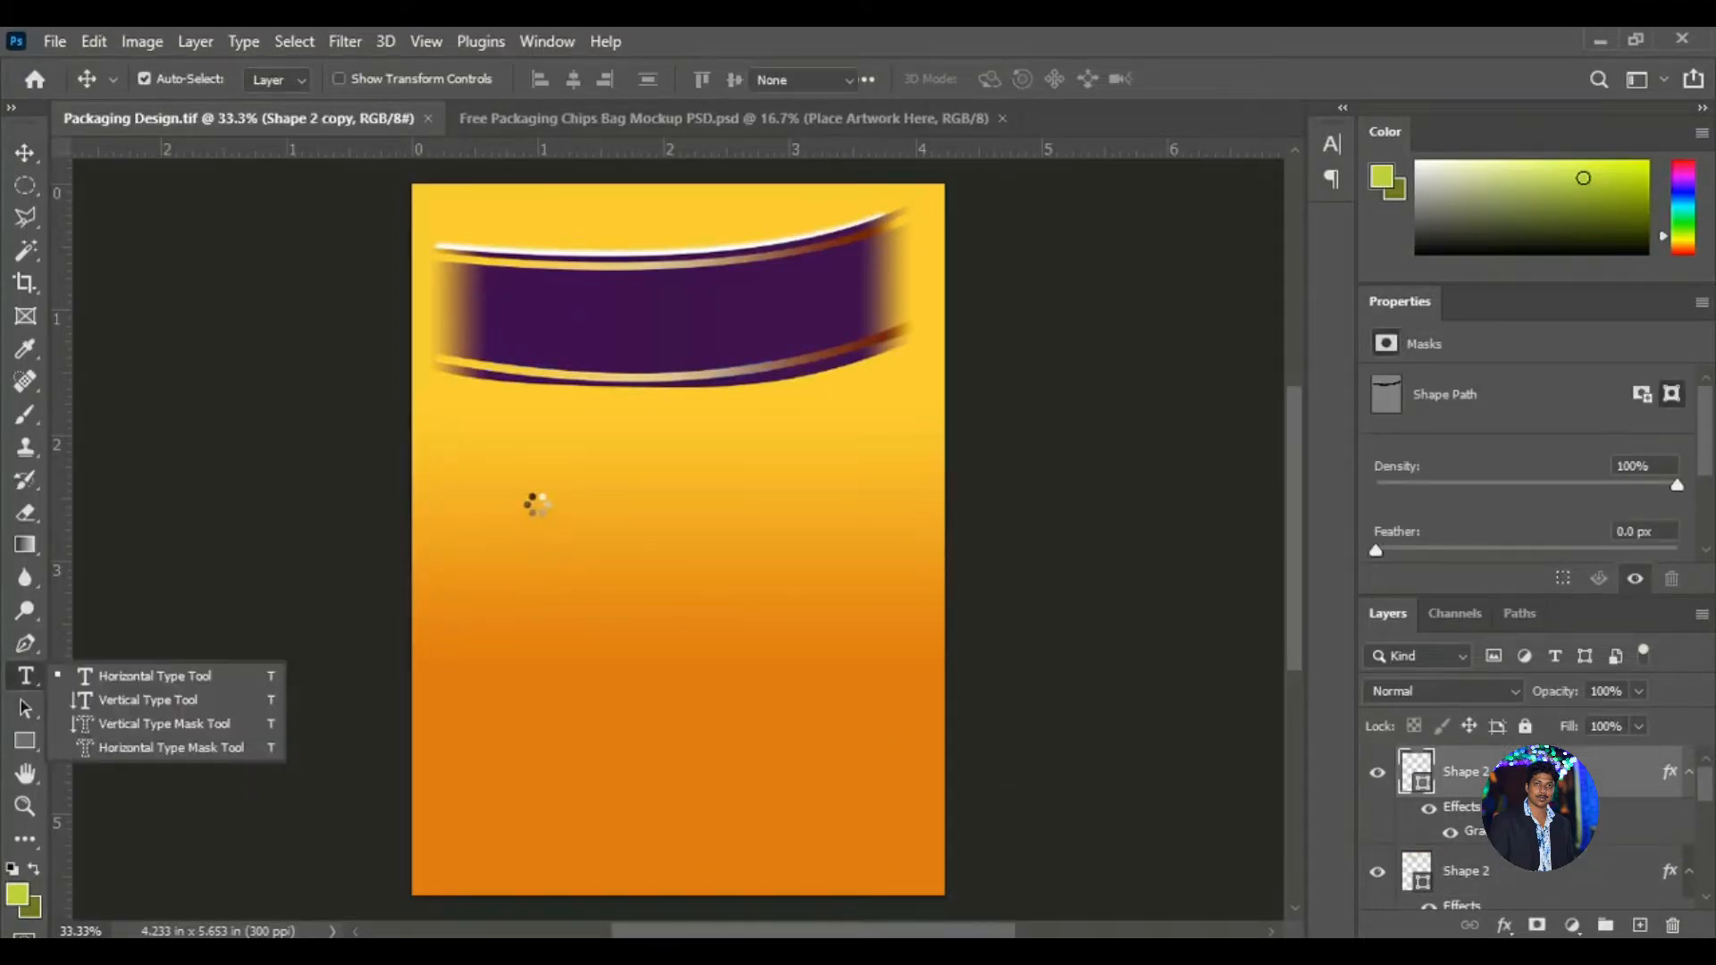
pyautogui.click(537, 504)
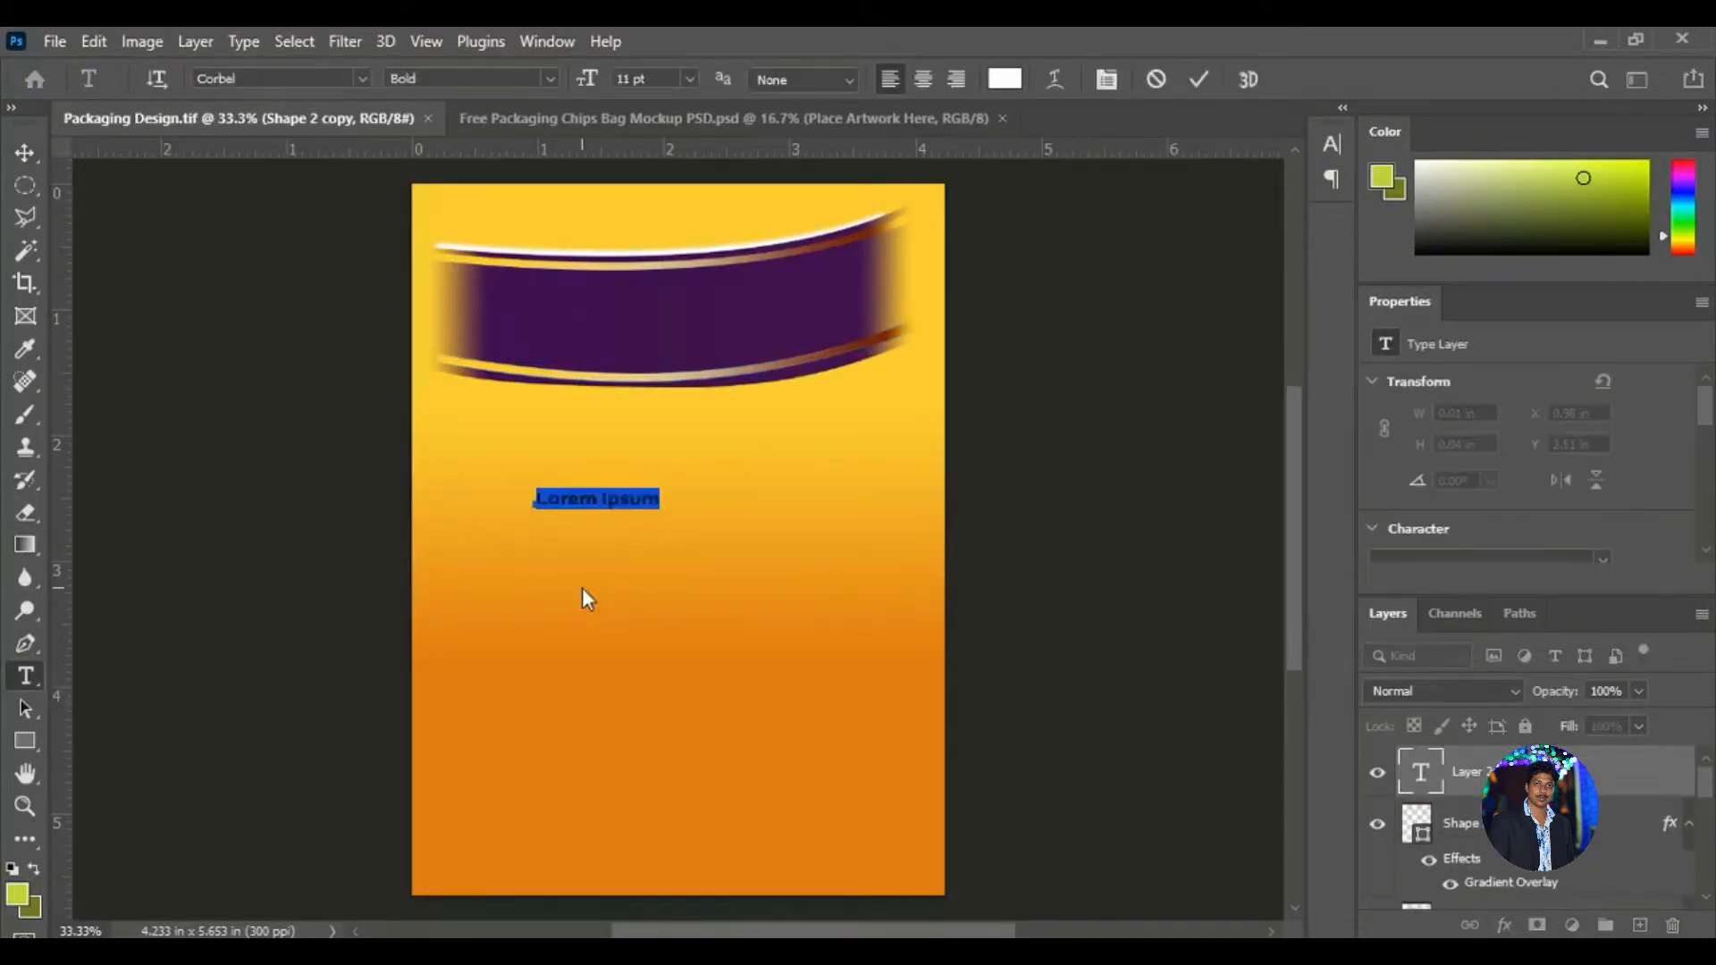
pyautogui.write('CHIPS')
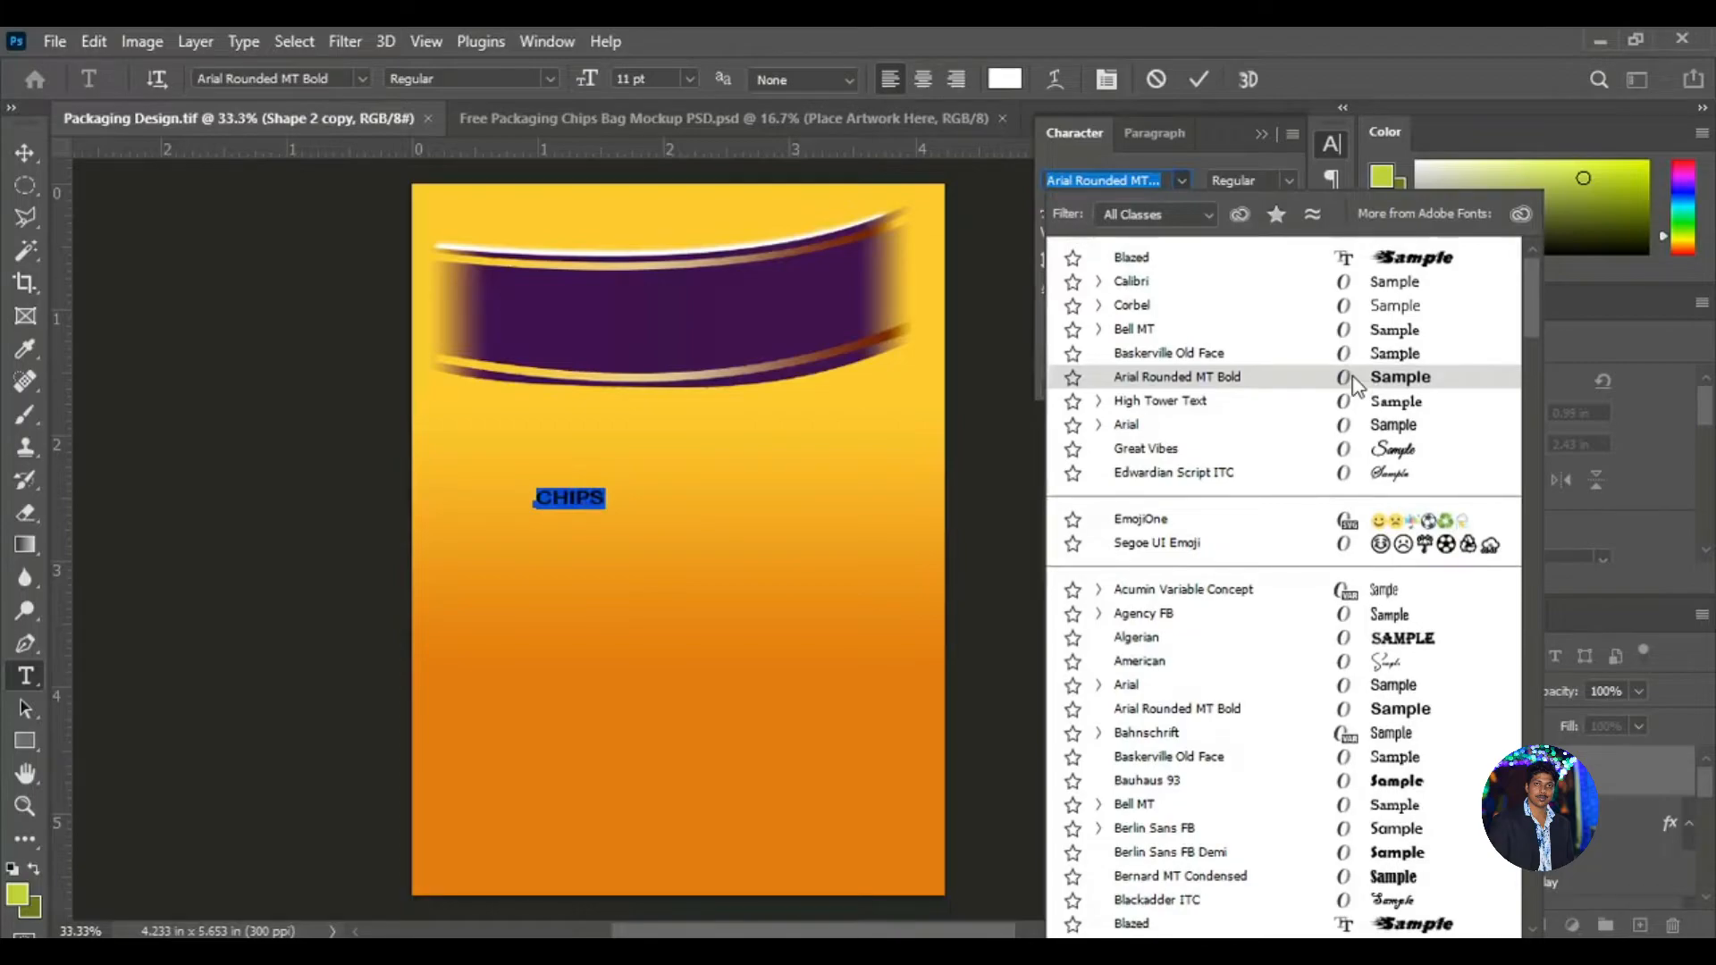
pyautogui.click(1356, 382)
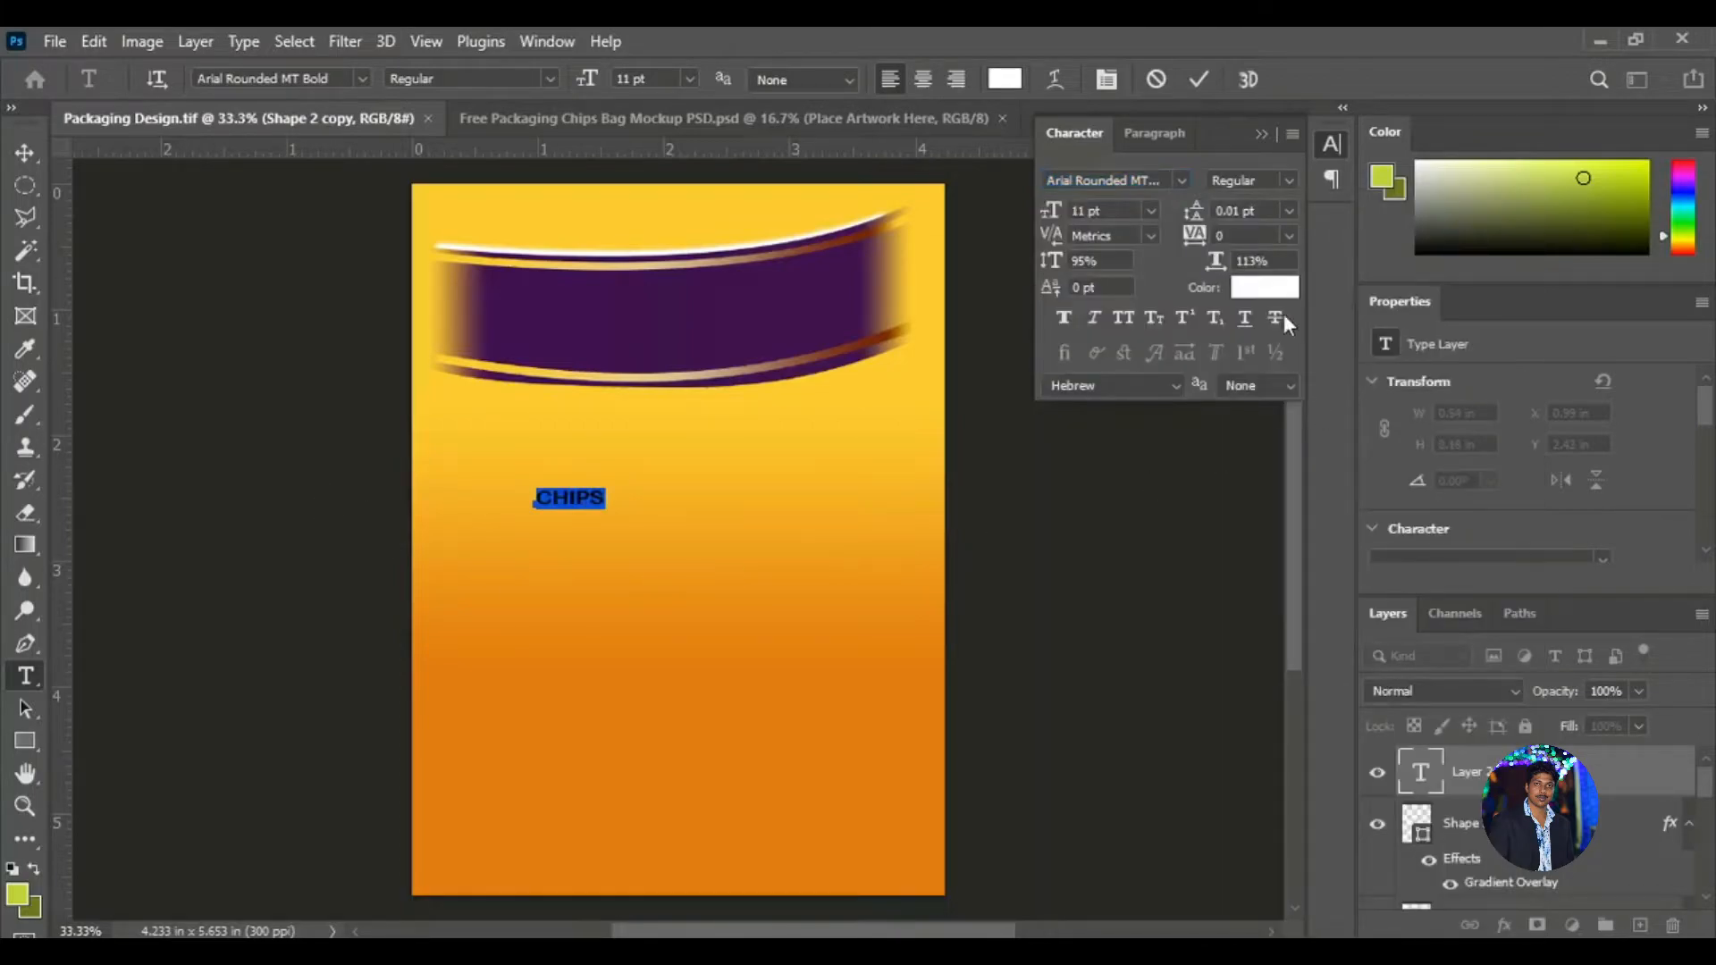
pyautogui.click(1152, 211)
pyautogui.click(1131, 379)
pyautogui.click(1152, 211)
pyautogui.click(1125, 475)
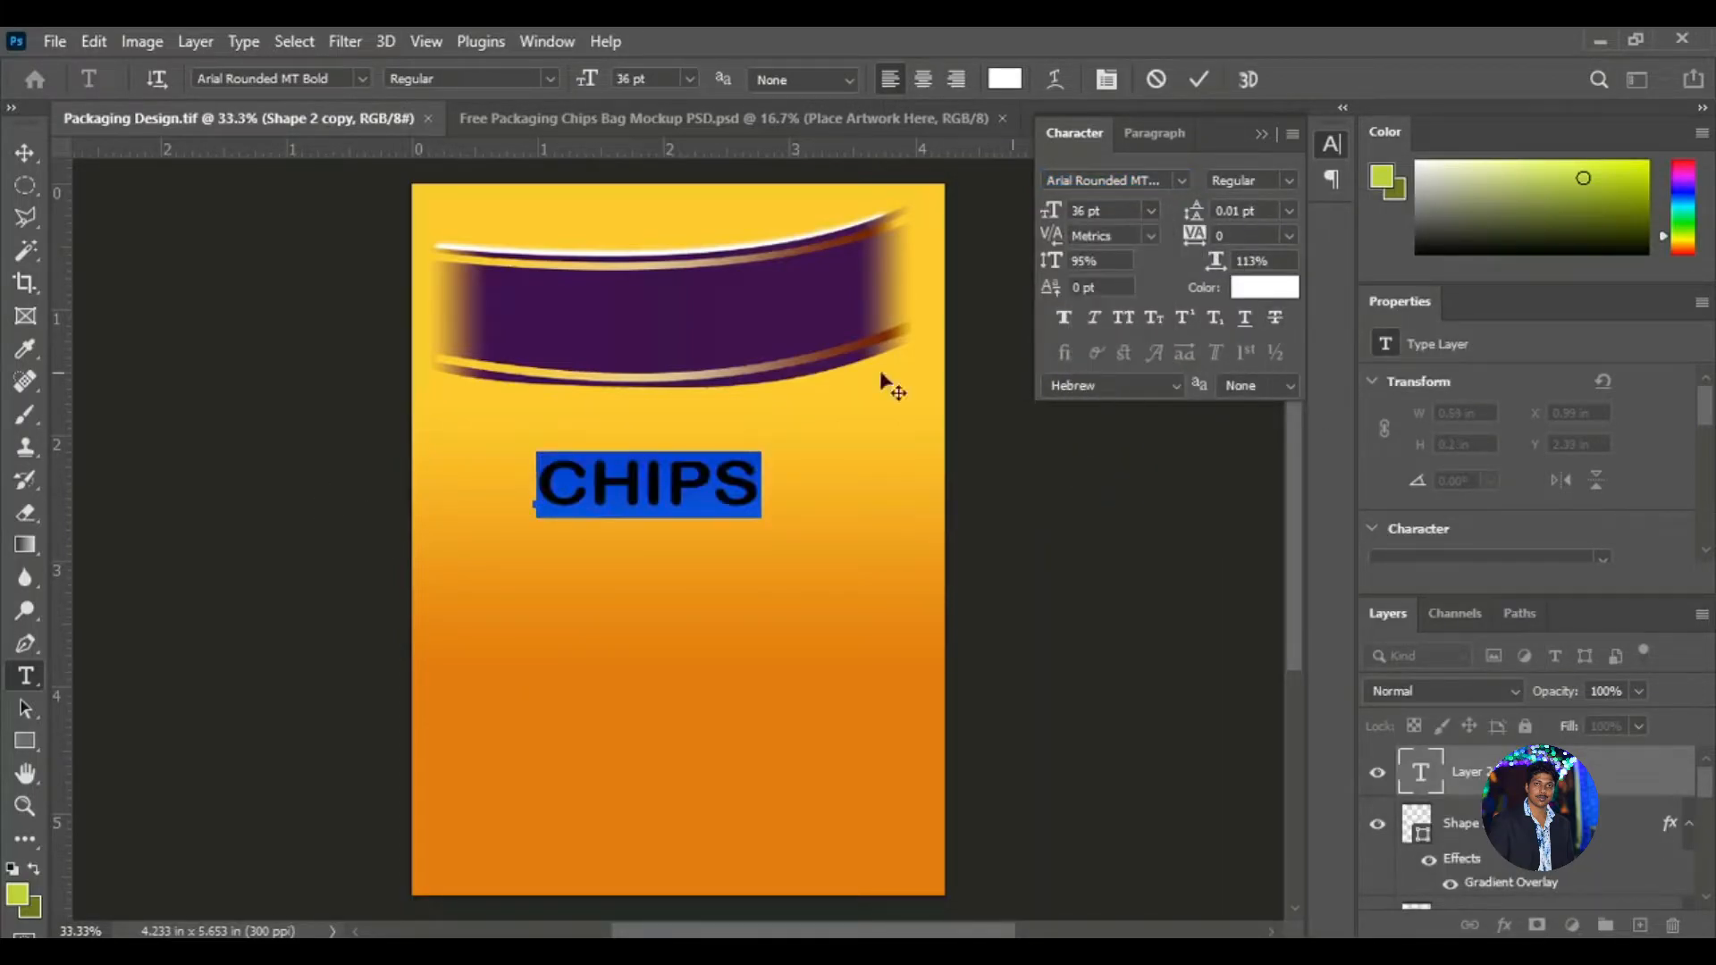
pyautogui.click(14, 157)
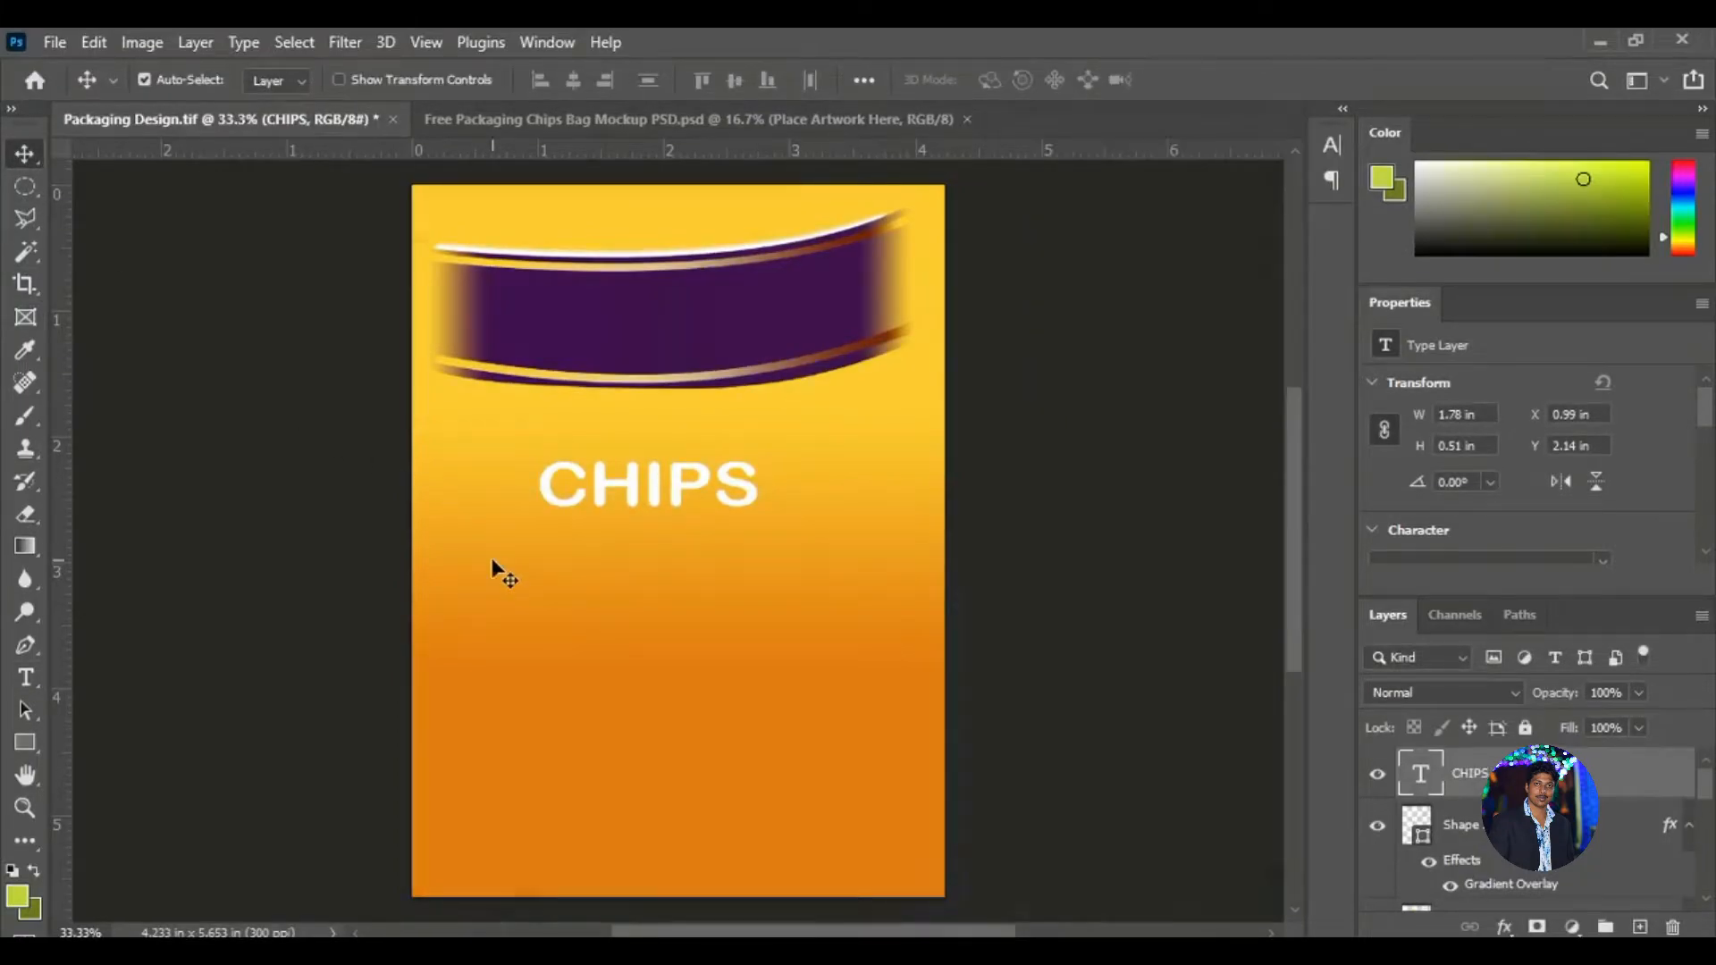
# Move the CHIPS text onto the purple banner and enlarge it to about 52 pt, filling most of the banner.
pyautogui.moveTo(547, 496); pyautogui.dragTo(566, 341)
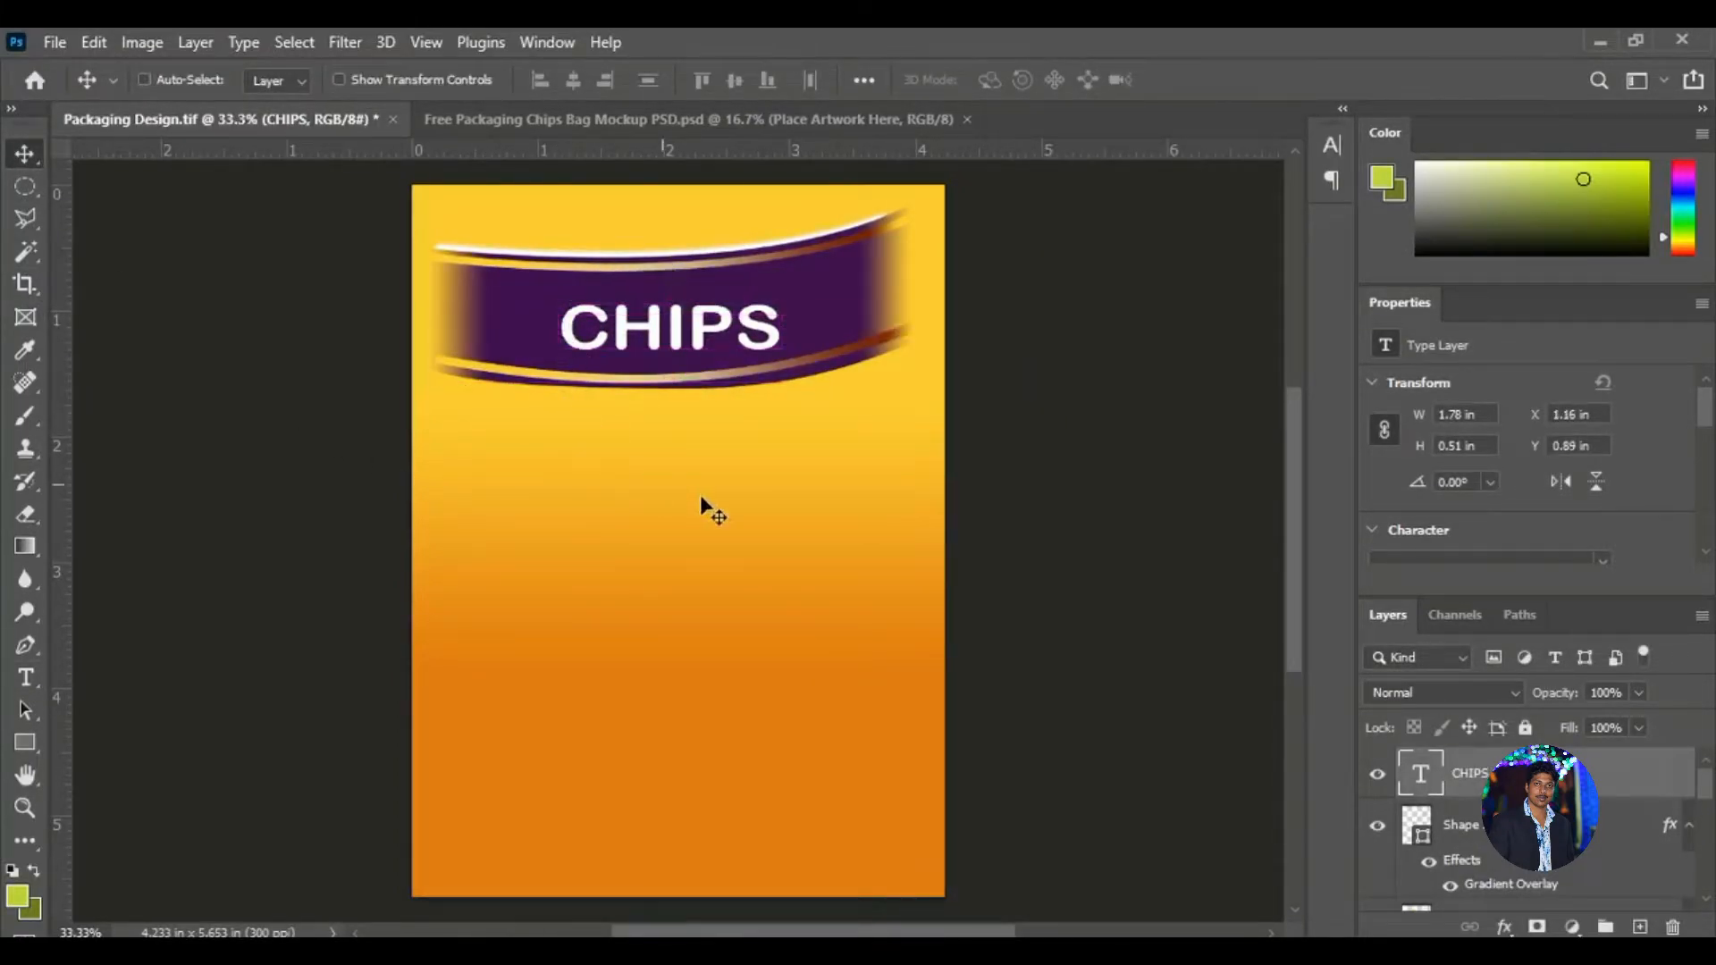
pyautogui.hotkey('ctrl', 't')
pyautogui.moveTo(783, 358); pyautogui.dragTo(832, 375)
pyautogui.press('Return')
# Warp the CHIPS text with the horizontal Arc Lower style and a bend of +19%.
pyautogui.click(29, 676)
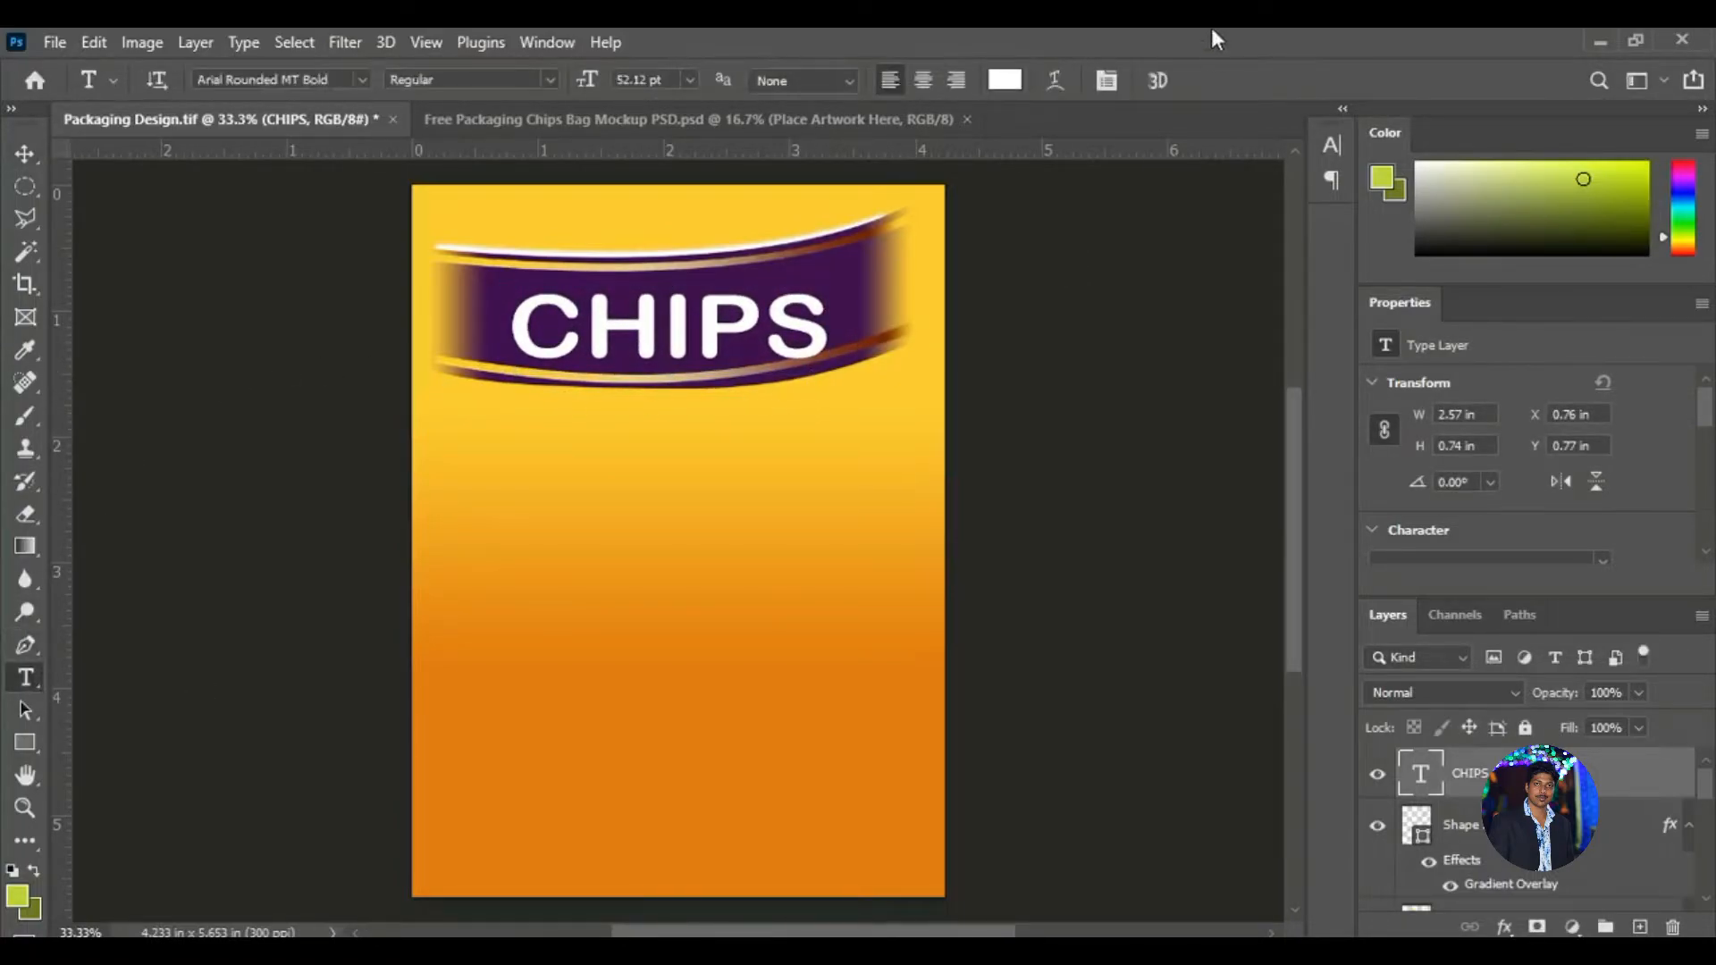
pyautogui.click(1064, 79)
pyautogui.click(1167, 233)
pyautogui.click(1135, 326)
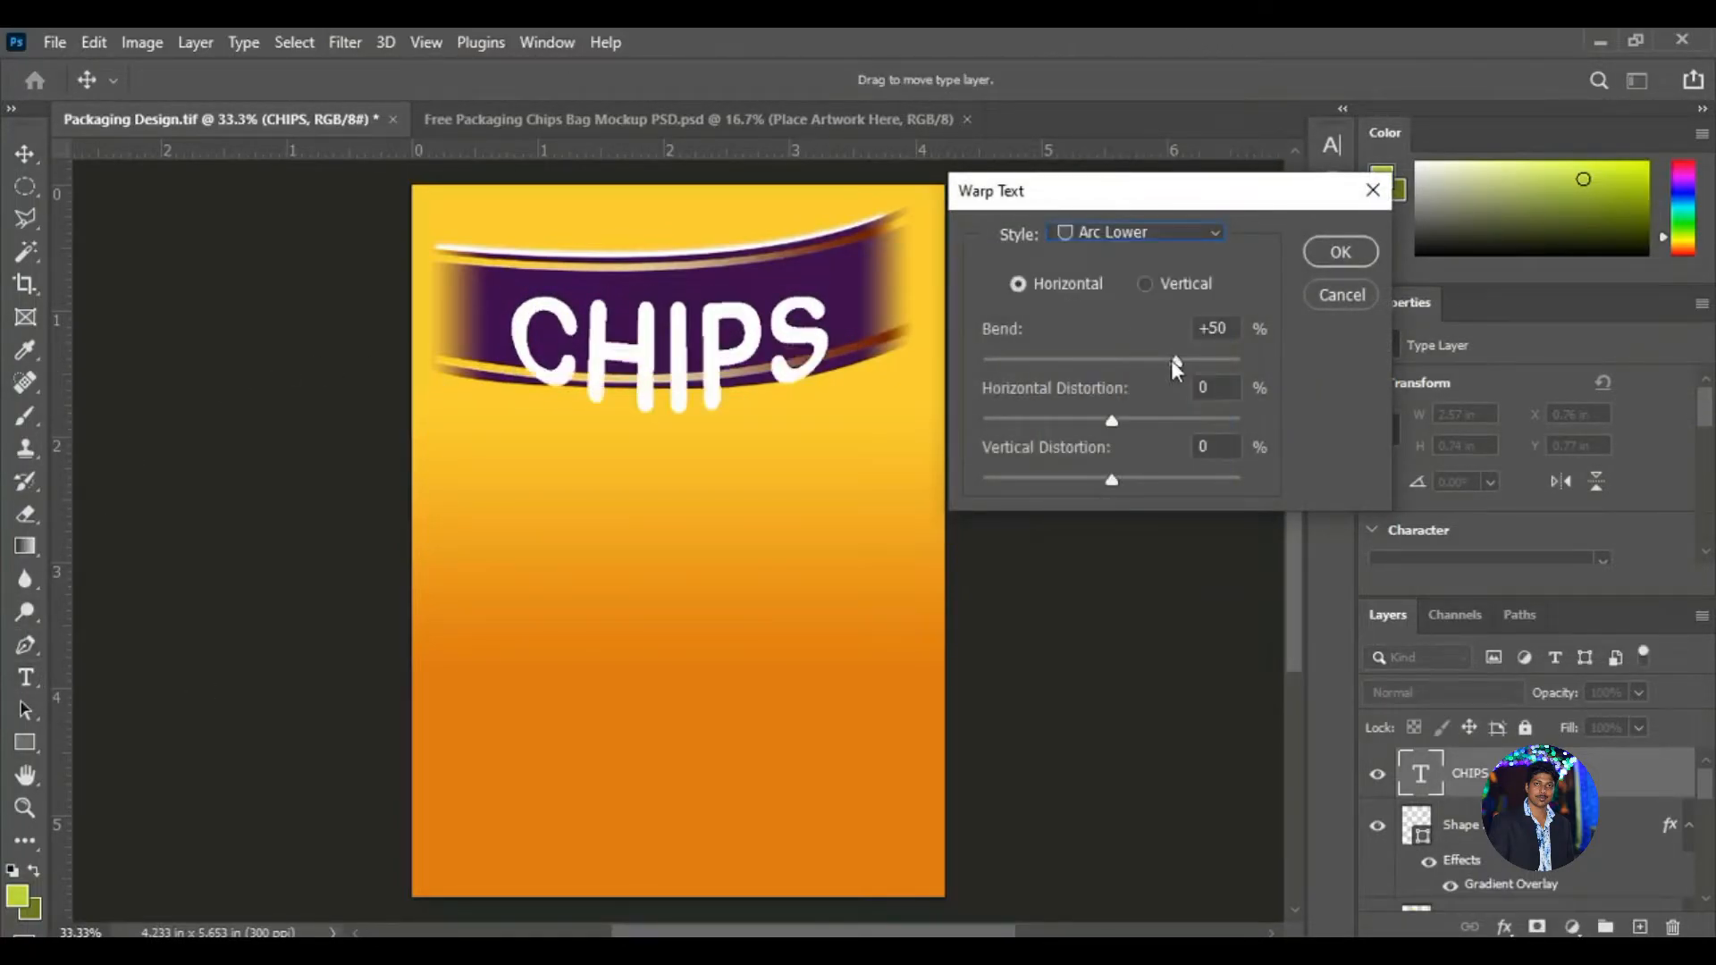
pyautogui.moveTo(1161, 363); pyautogui.dragTo(1137, 365)
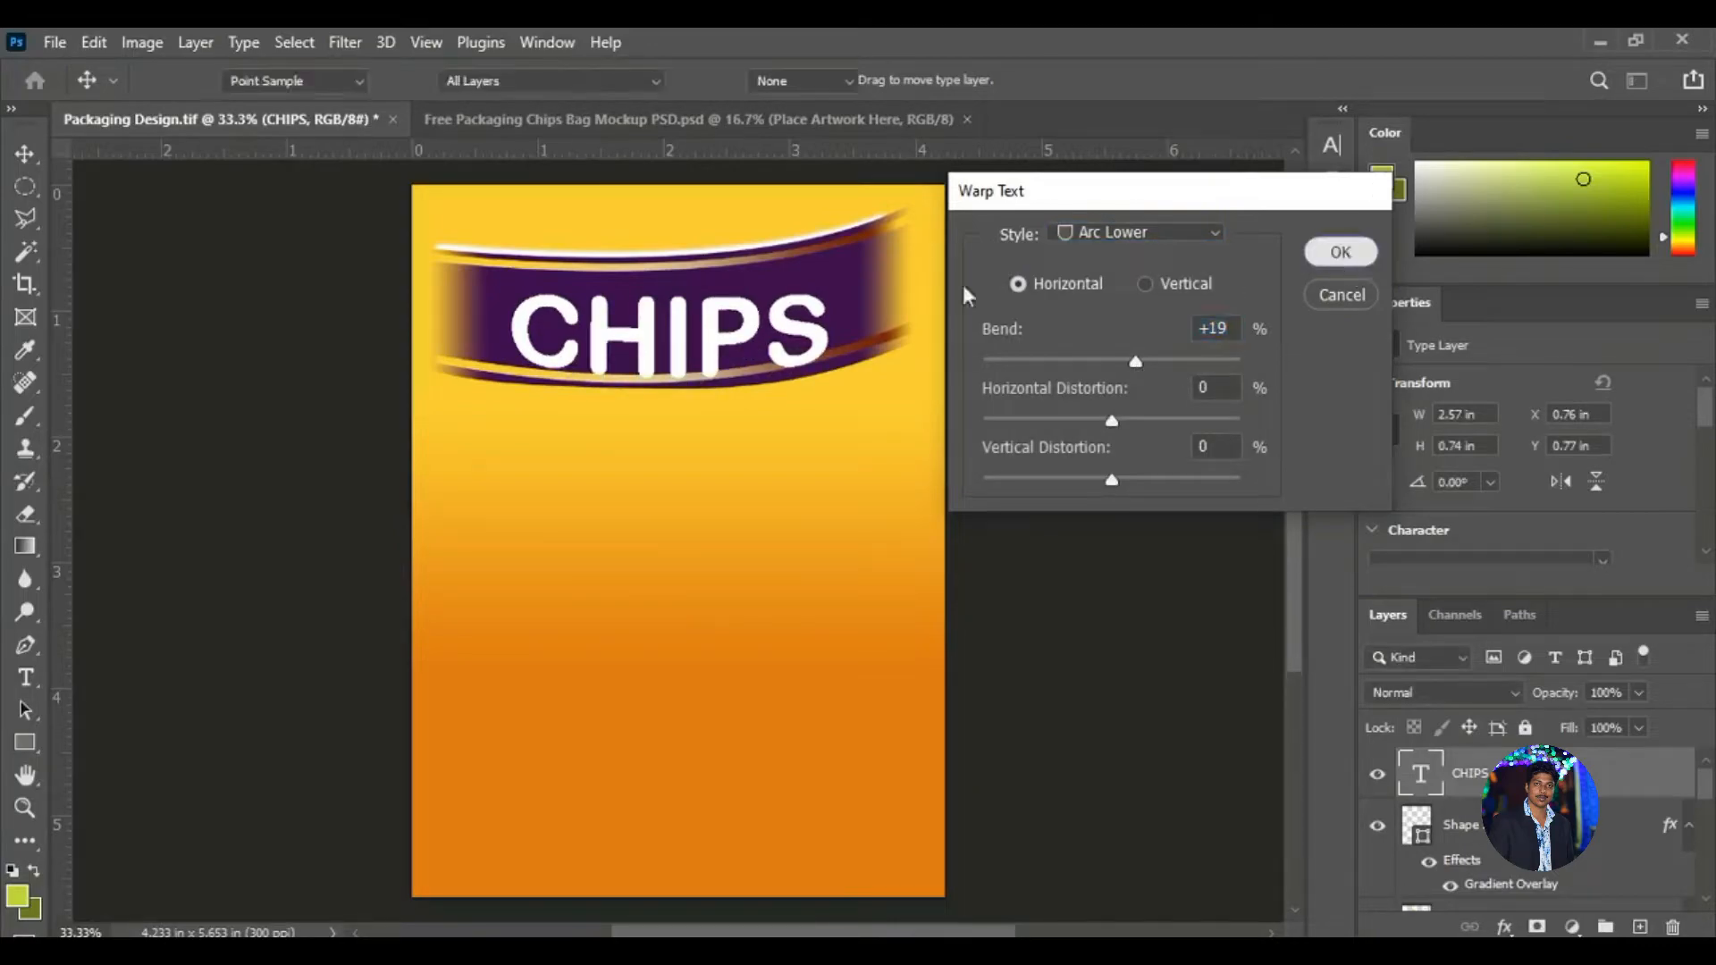
pyautogui.click(1340, 252)
# Move the CHIPS text slightly up, rotate it to -2.25° and enlarge it to about 2.85 in wide within the banner.
pyautogui.moveTo(650, 339)
pyautogui.mouseDown()
pyautogui.moveTo(659, 309)
pyautogui.moveTo(666, 329)
pyautogui.mouseUp()
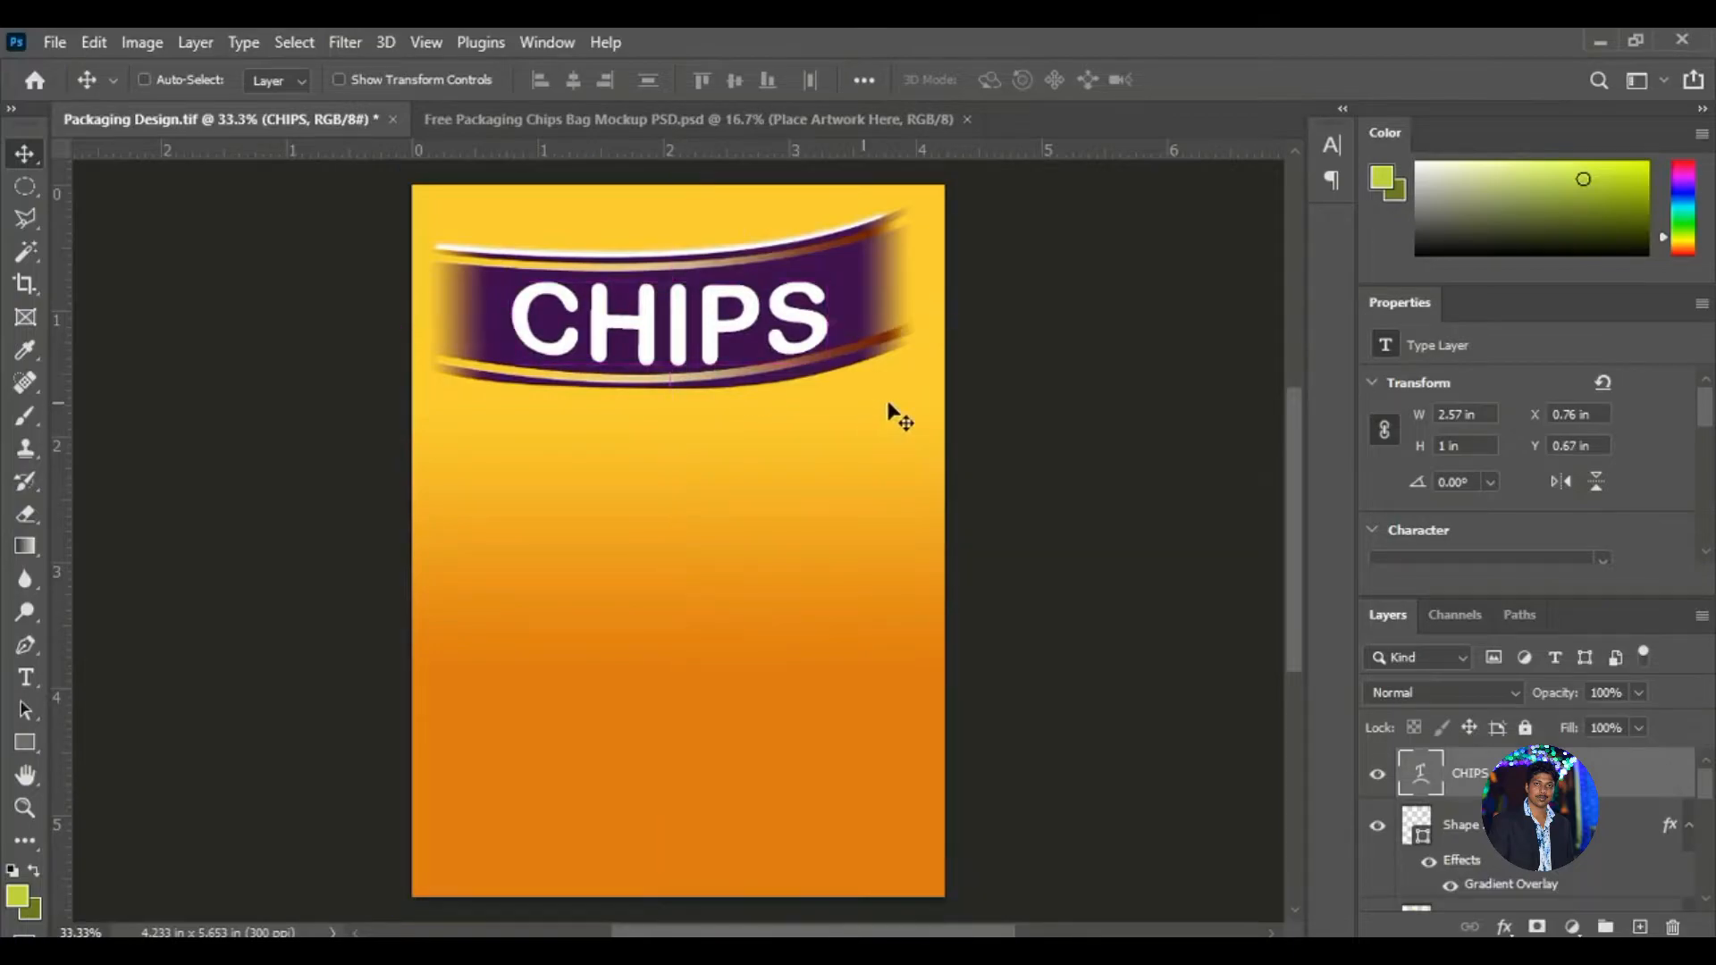
pyautogui.hotkey('ctrl', 't')
pyautogui.moveTo(881, 410)
pyautogui.mouseDown()
pyautogui.moveTo(836, 403)
pyautogui.moveTo(853, 407)
pyautogui.mouseUp()
pyautogui.press('Return')
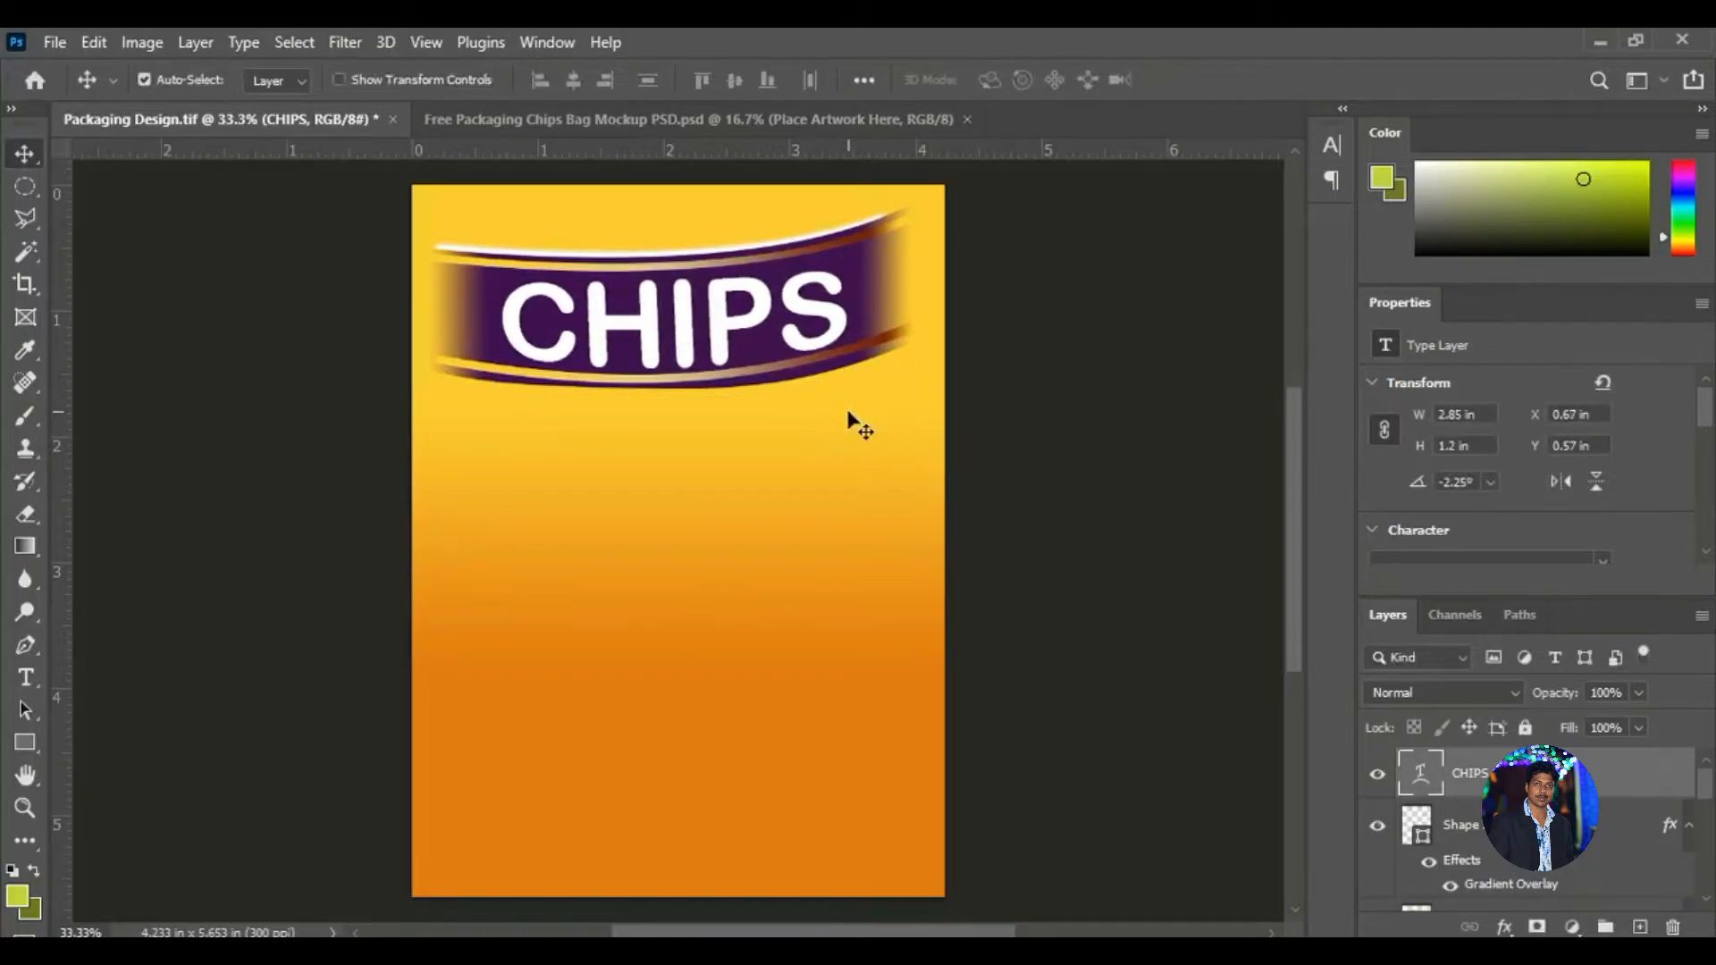
# Try enlarging the CHIPS text to 102.79%, and undo the enlargement.
pyautogui.press('ctrl')
pyautogui.hotkey('ctrl', 't')
pyautogui.moveTo(855, 399); pyautogui.dragTo(858, 404)
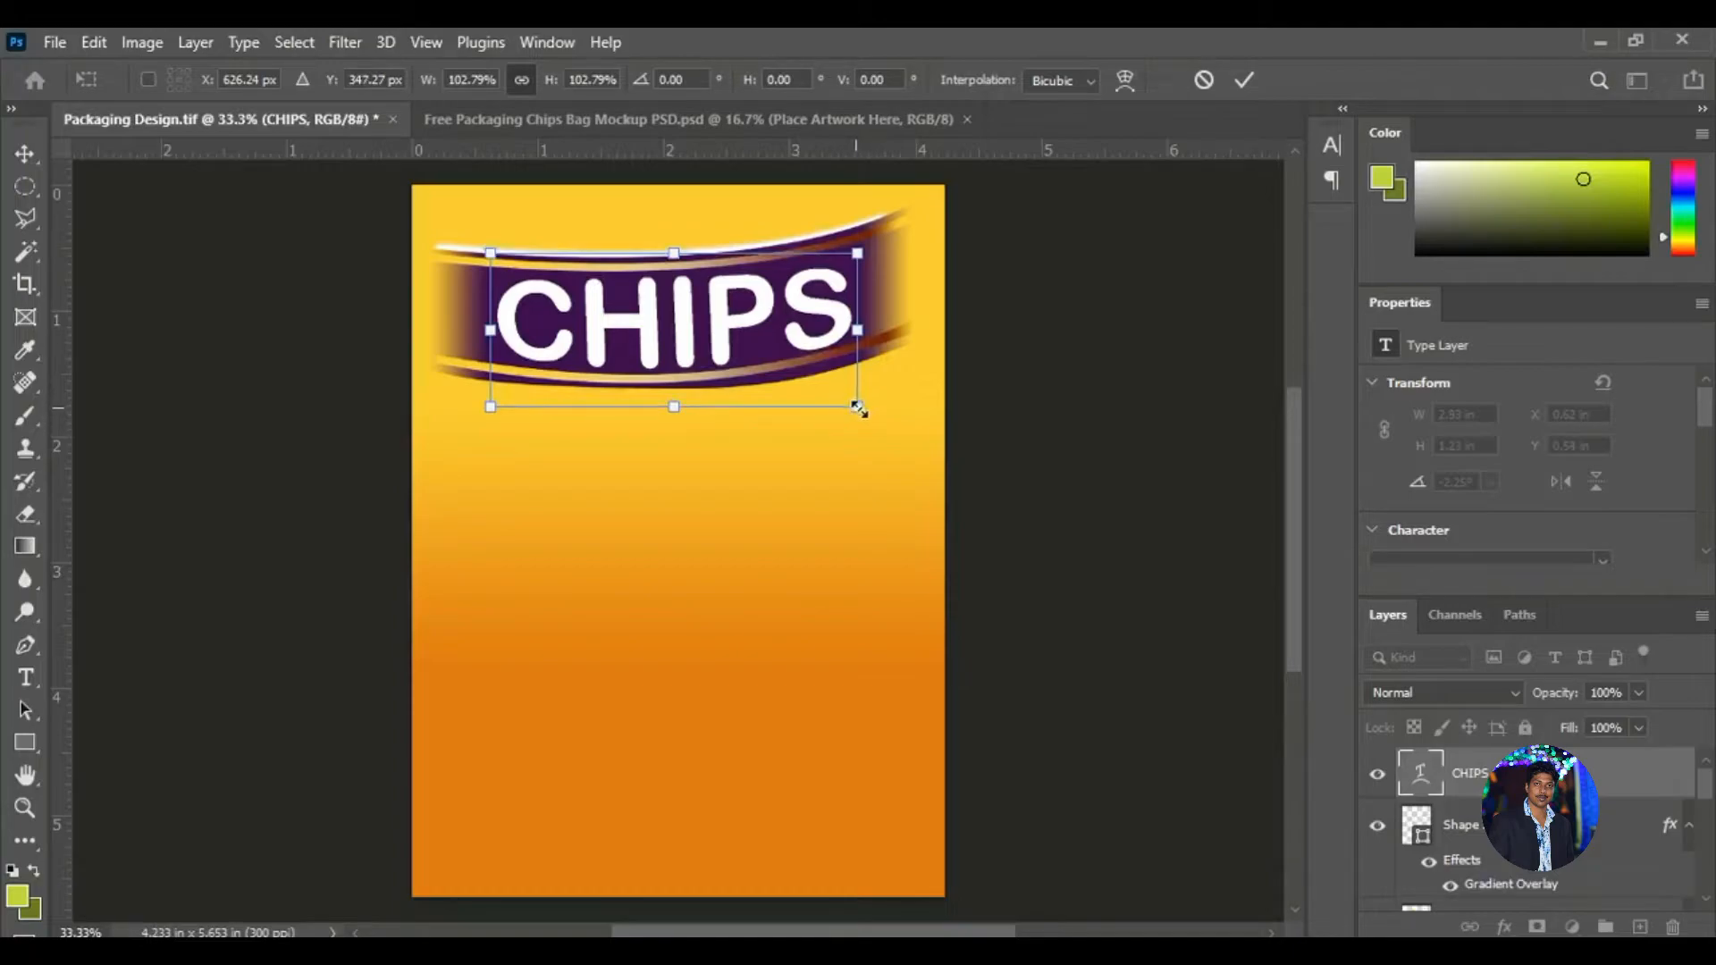
pyautogui.press('Return')
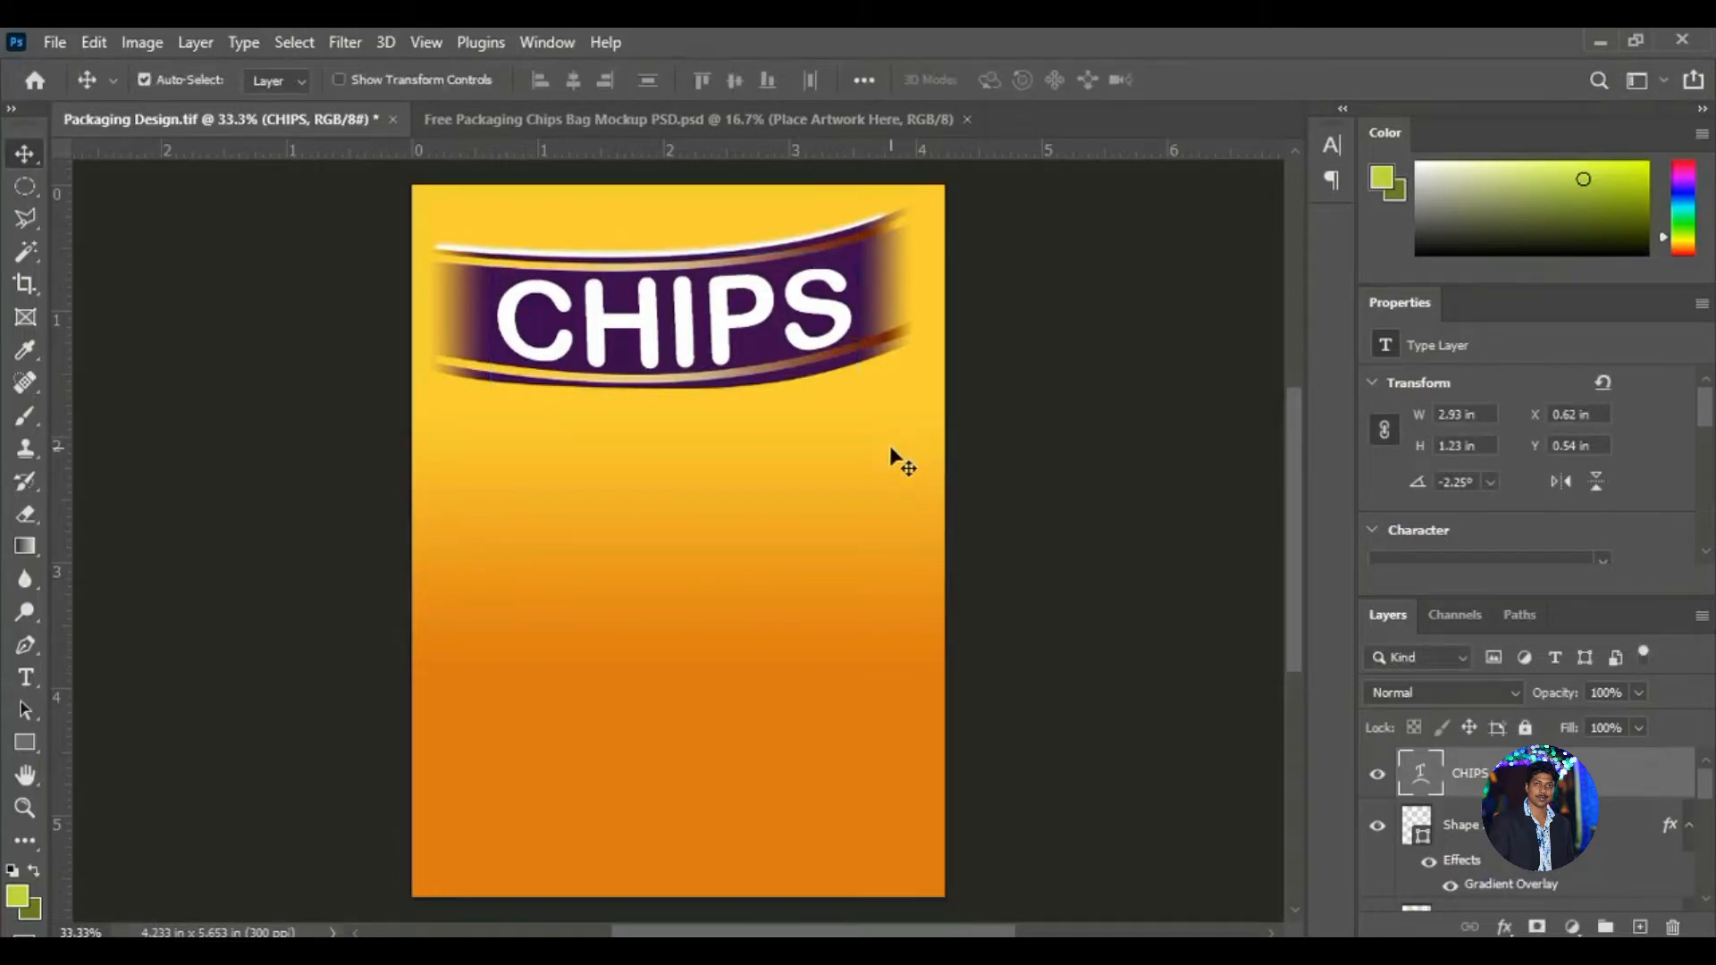
pyautogui.hotkey('ctrl', 'z')
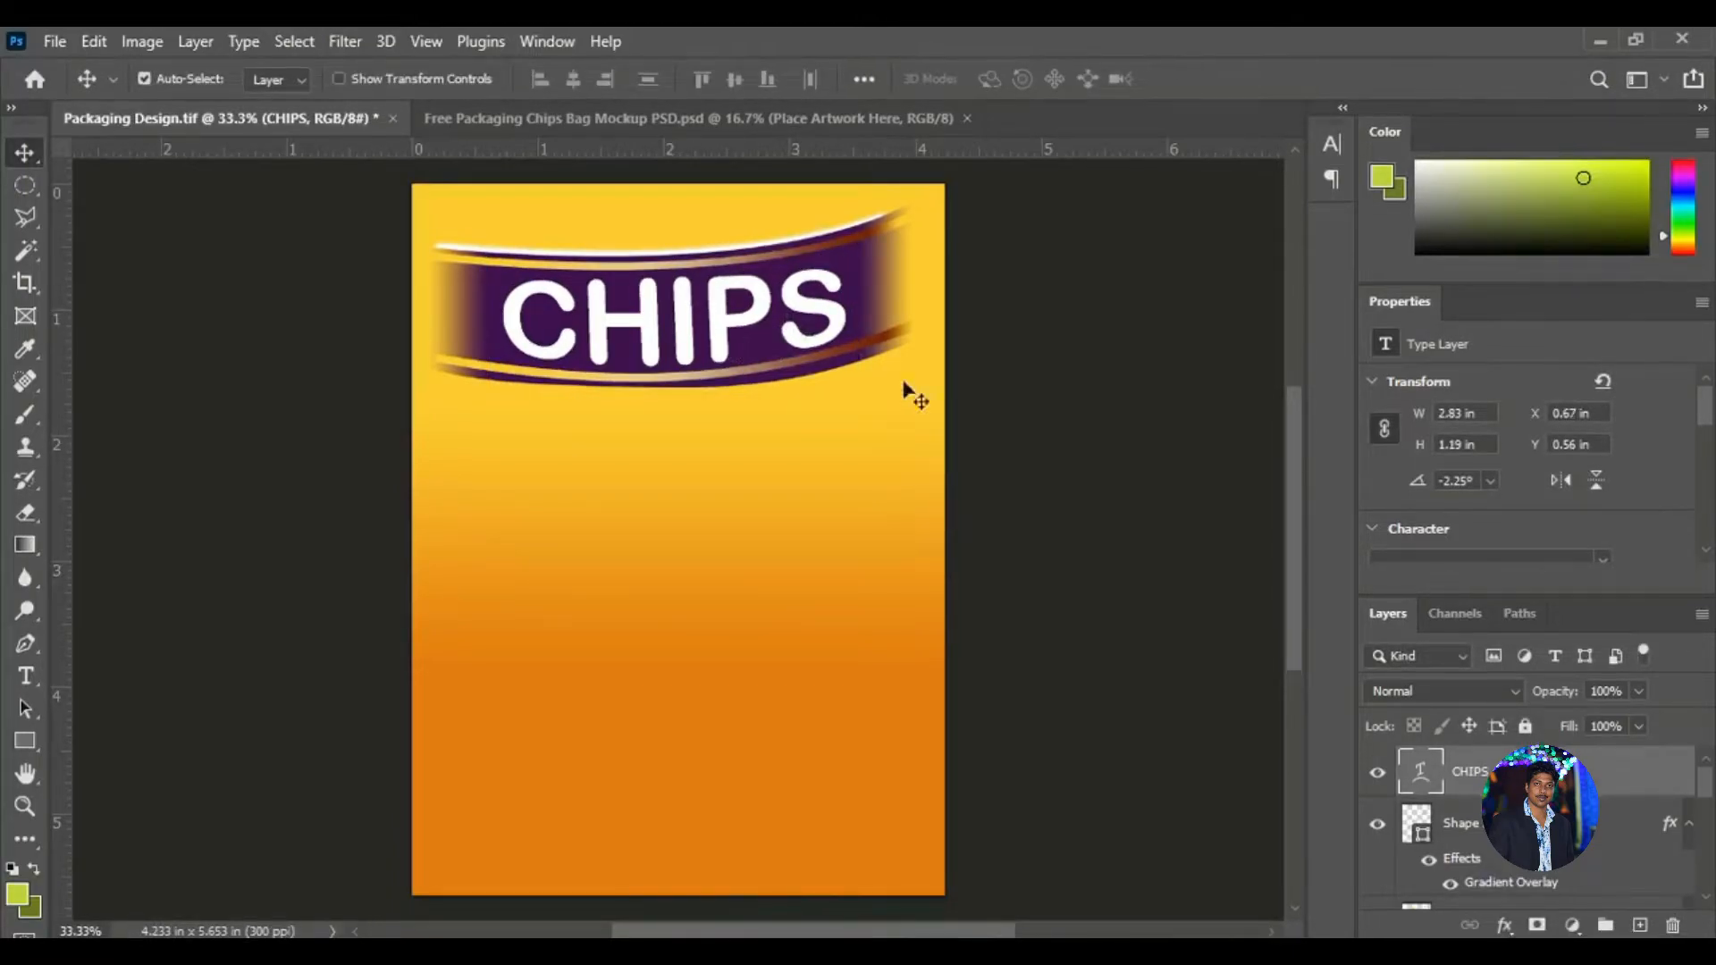
# Add a drop shadow to the CHIPS text layer and set its color to yellow ffcb2f.
pyautogui.doubleClick(1660, 781)
pyautogui.click(835, 577)
pyautogui.moveTo(1212, 114); pyautogui.dragTo(1332, 94)
pyautogui.click(1477, 185)
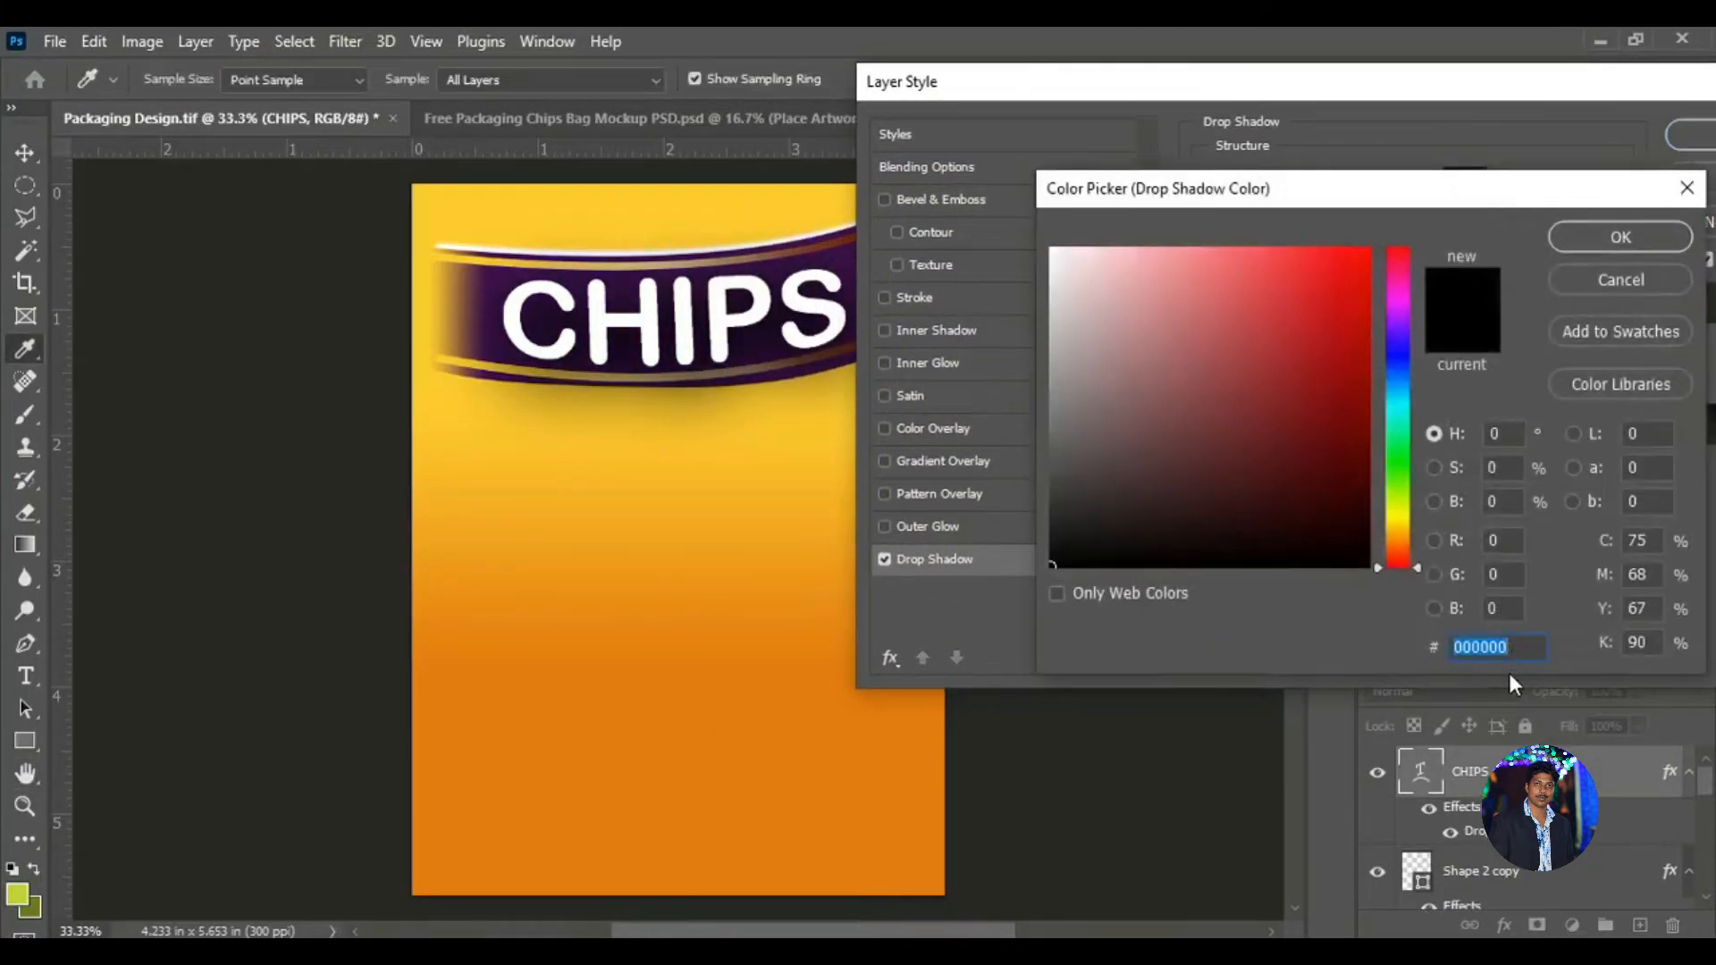
pyautogui.write('ff')
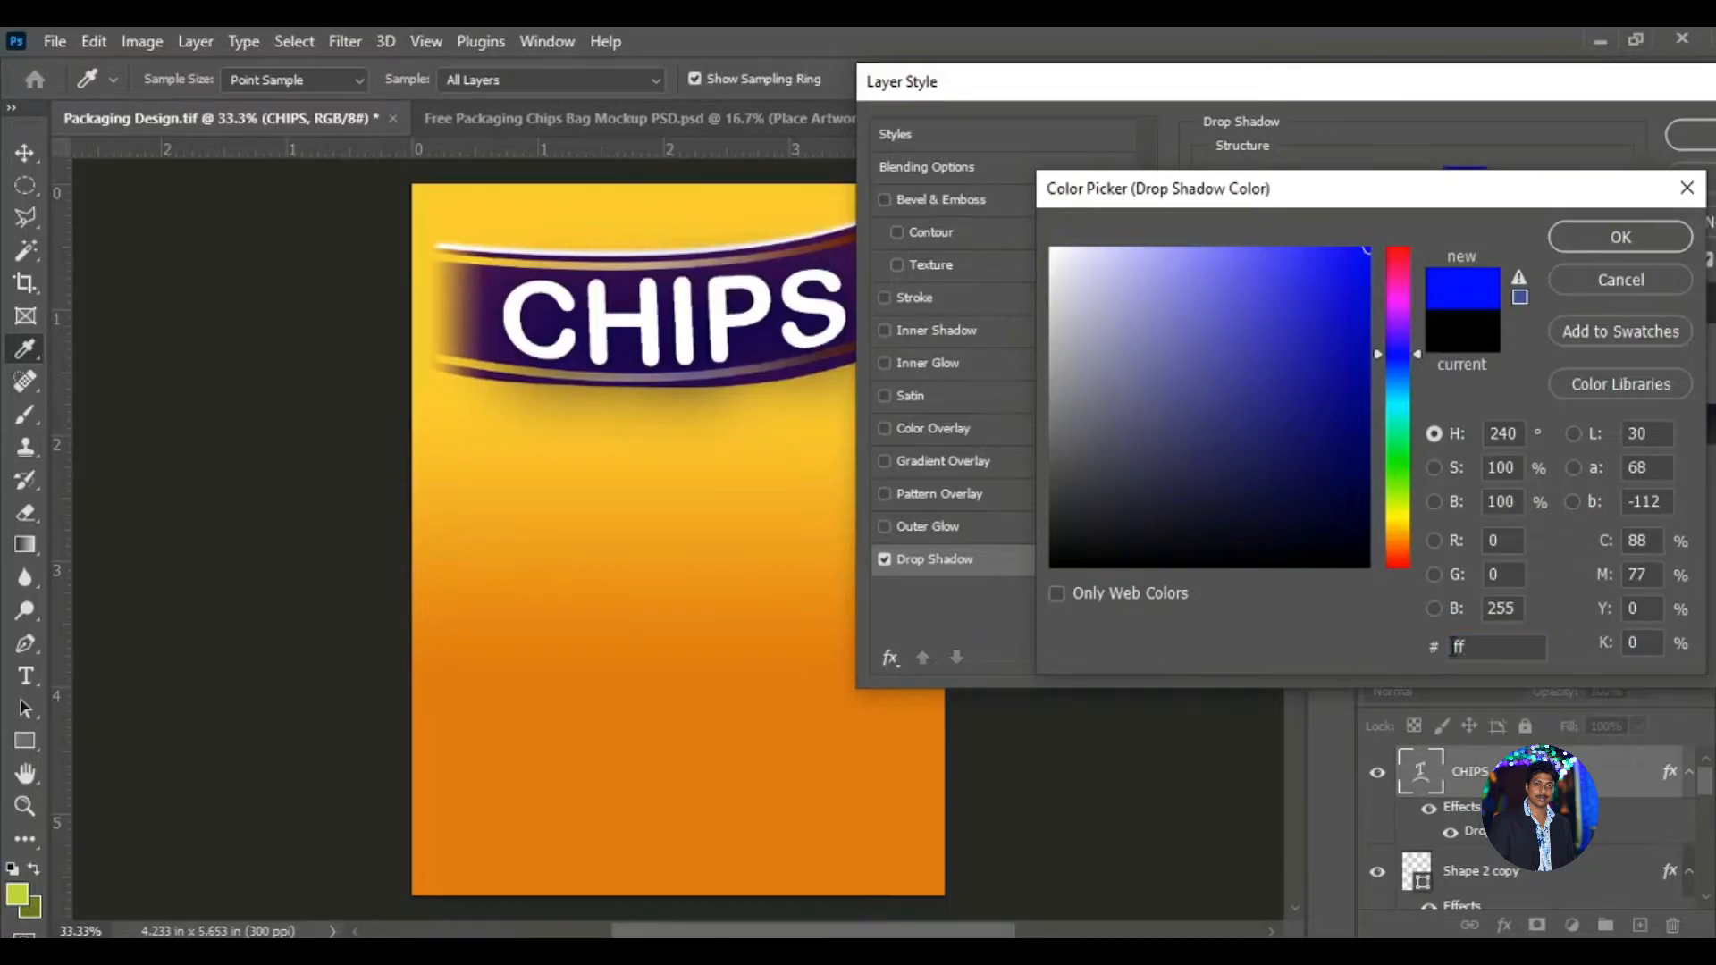
pyautogui.write('cb2f')
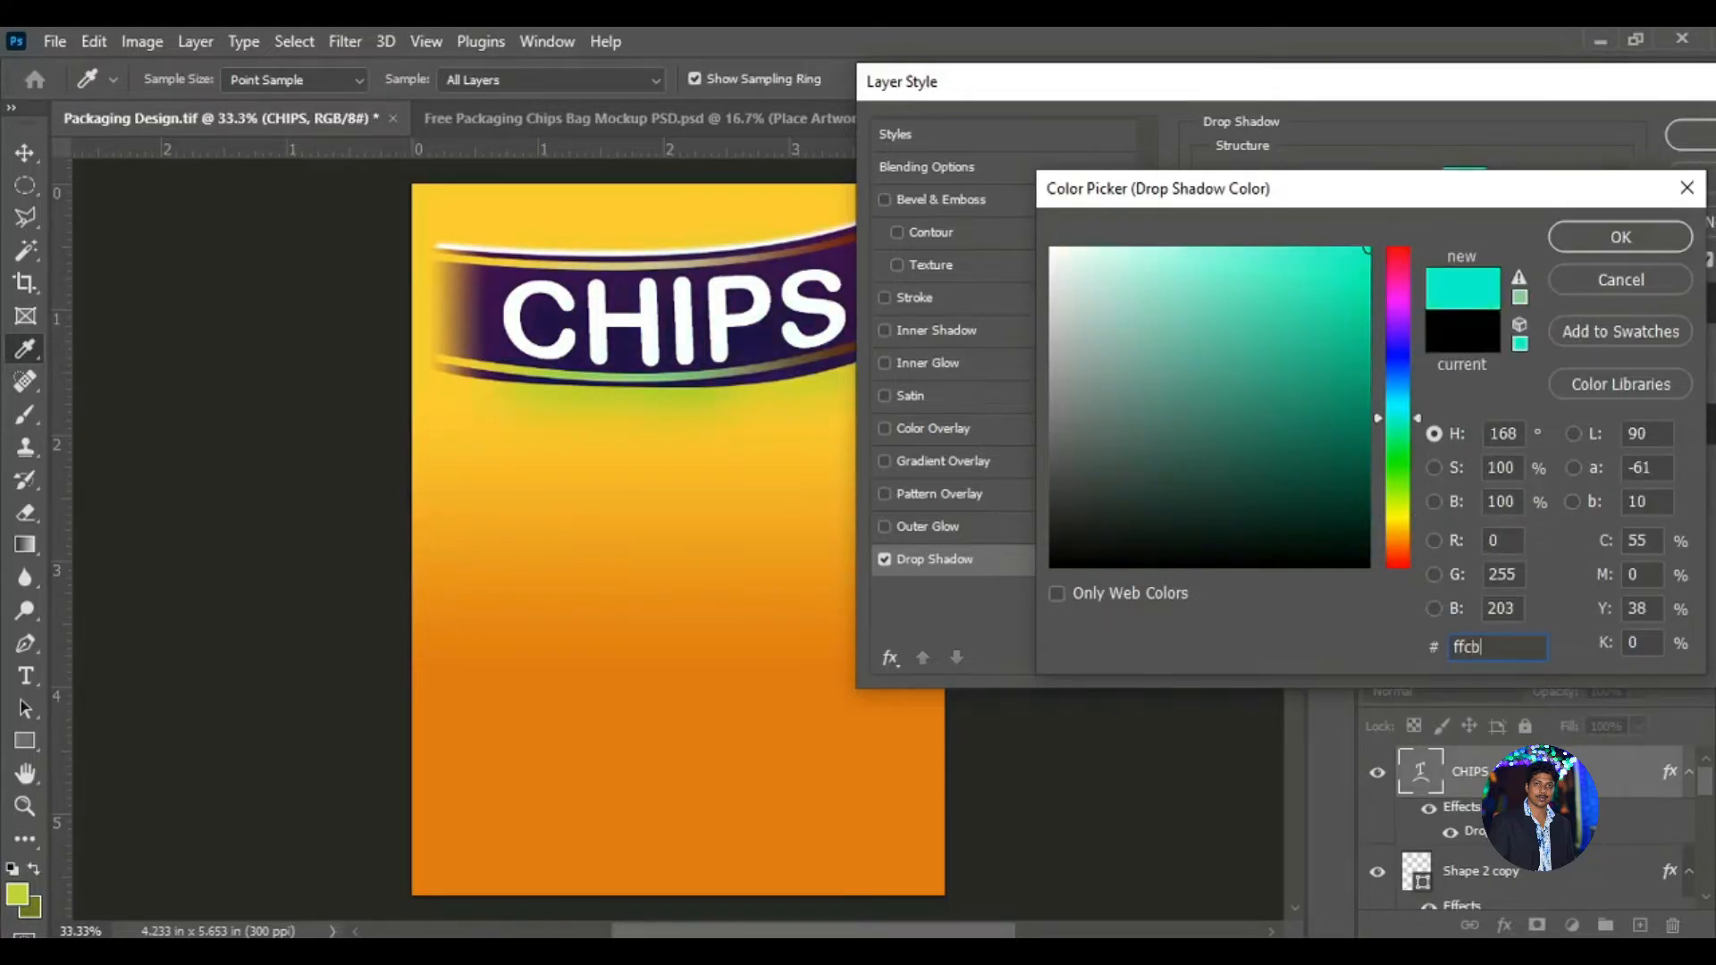
pyautogui.click(1622, 236)
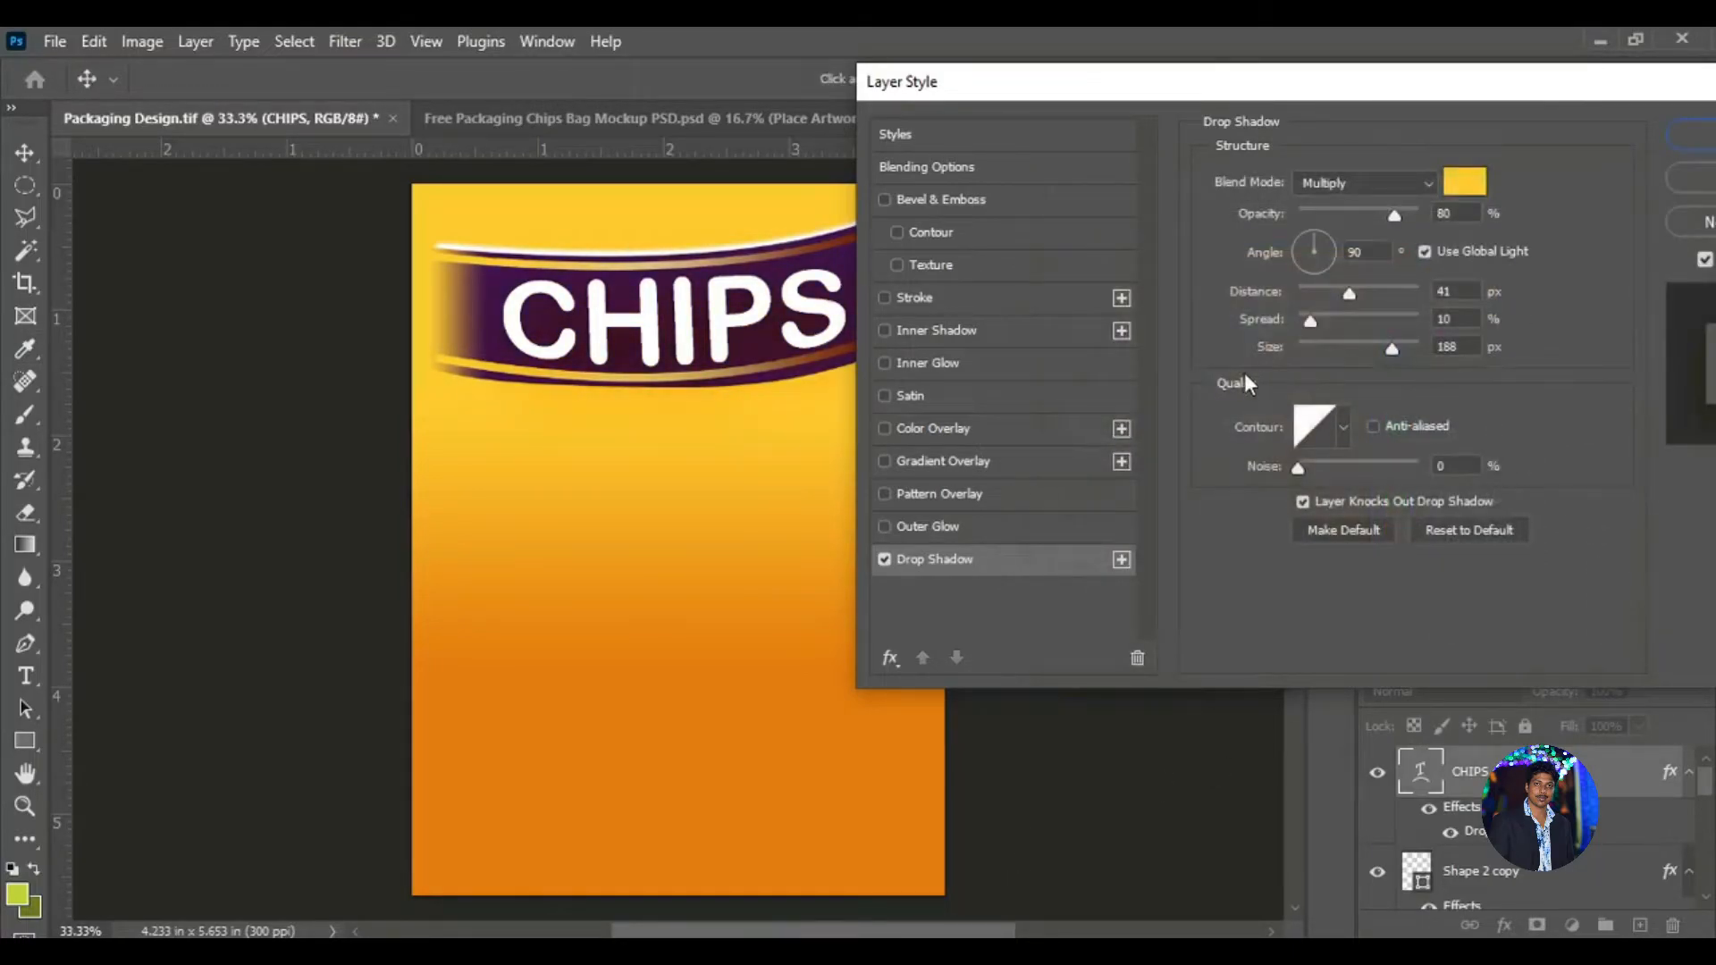
# Set the CHIPS drop shadow to Normal blending, 100% opacity, 7 px distance, 0% spread and 0 px size, and apply it.
pyautogui.click(1419, 182)
pyautogui.click(1387, 211)
pyautogui.moveTo(1393, 216); pyautogui.dragTo(1423, 215)
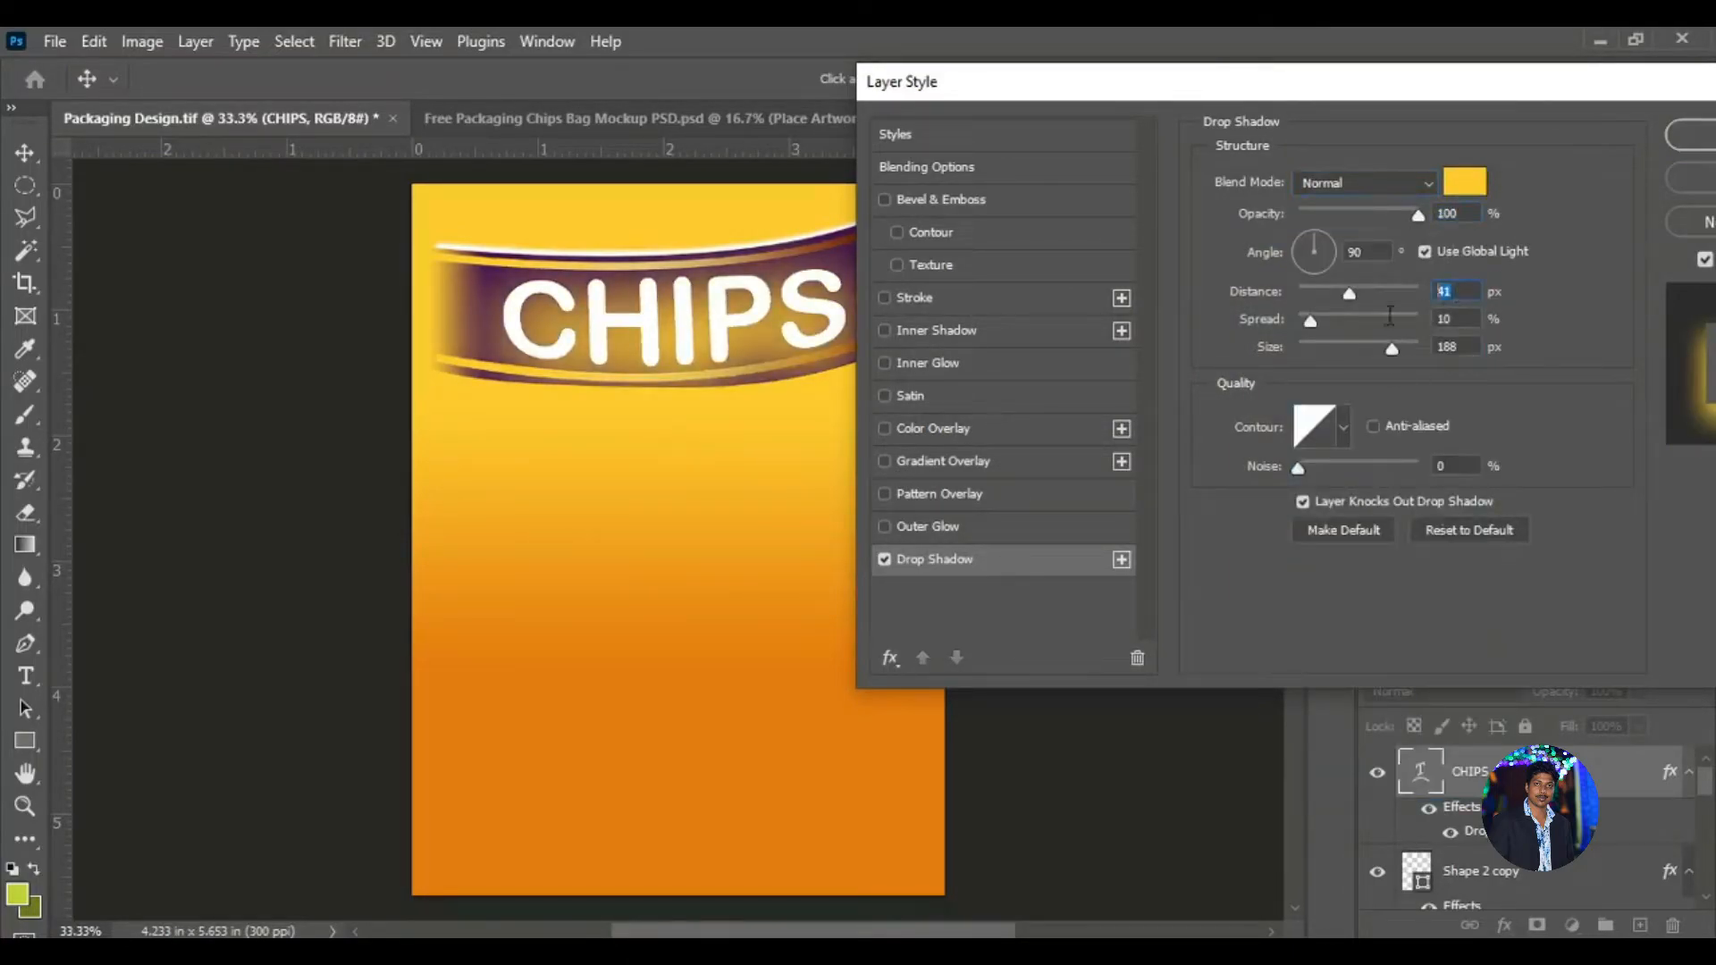
pyautogui.write('7')
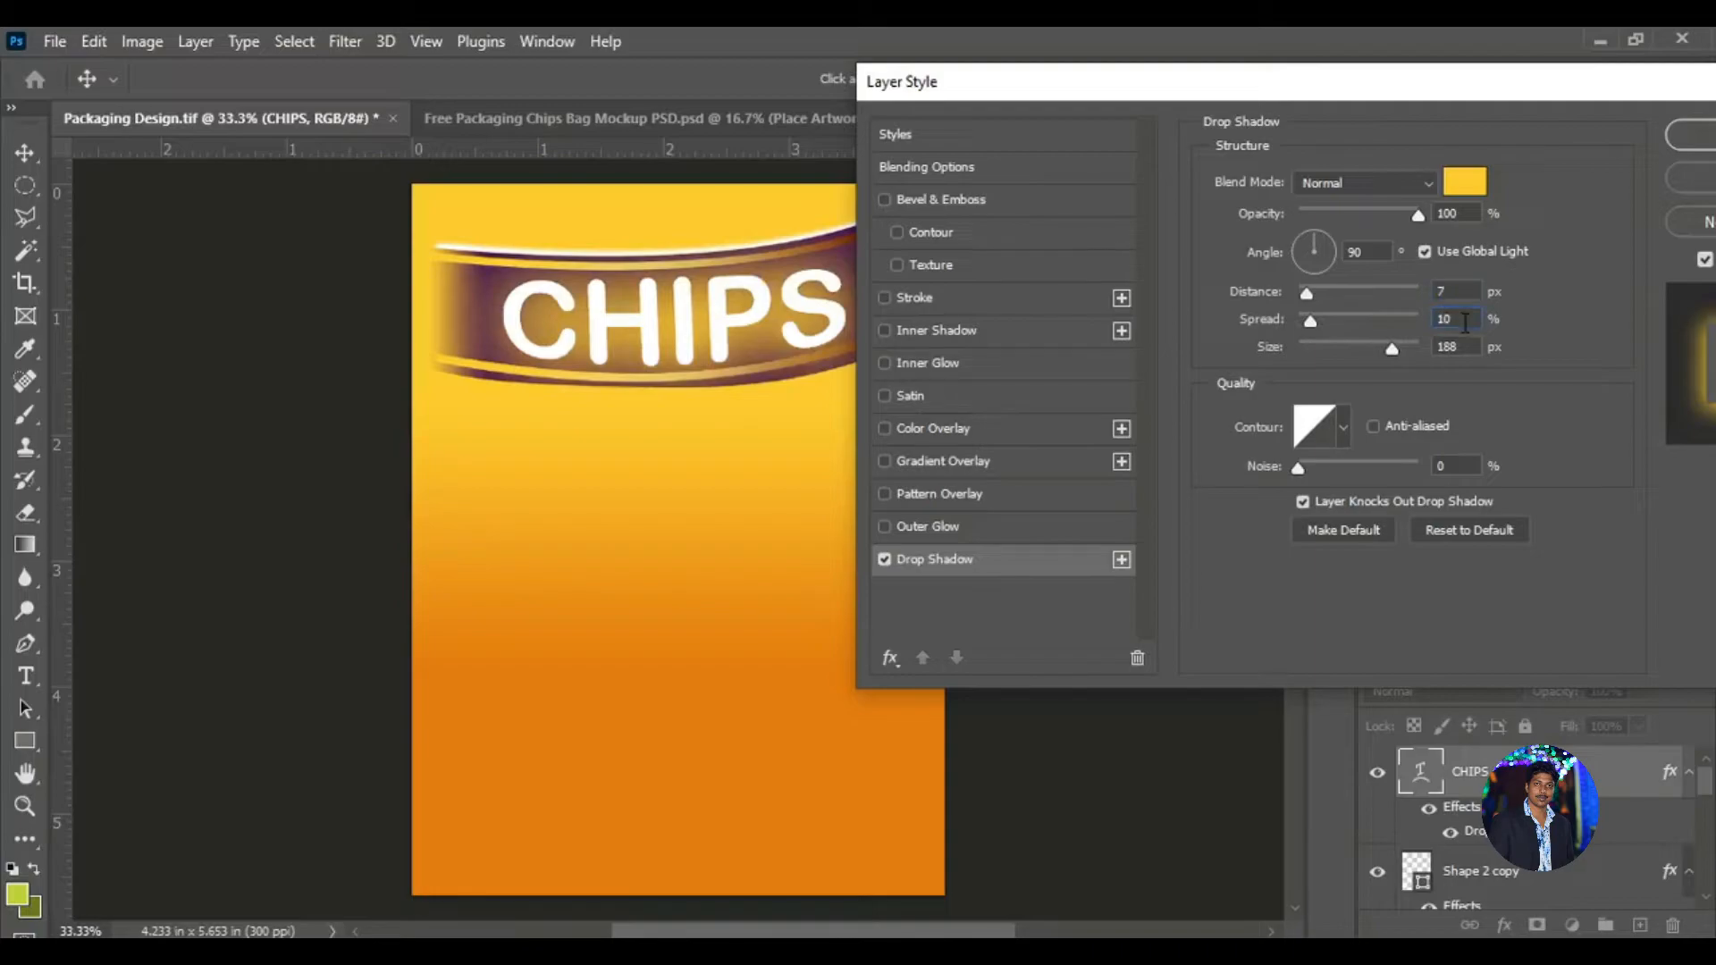
pyautogui.write('0')
pyautogui.press('Tab')
pyautogui.write('0')
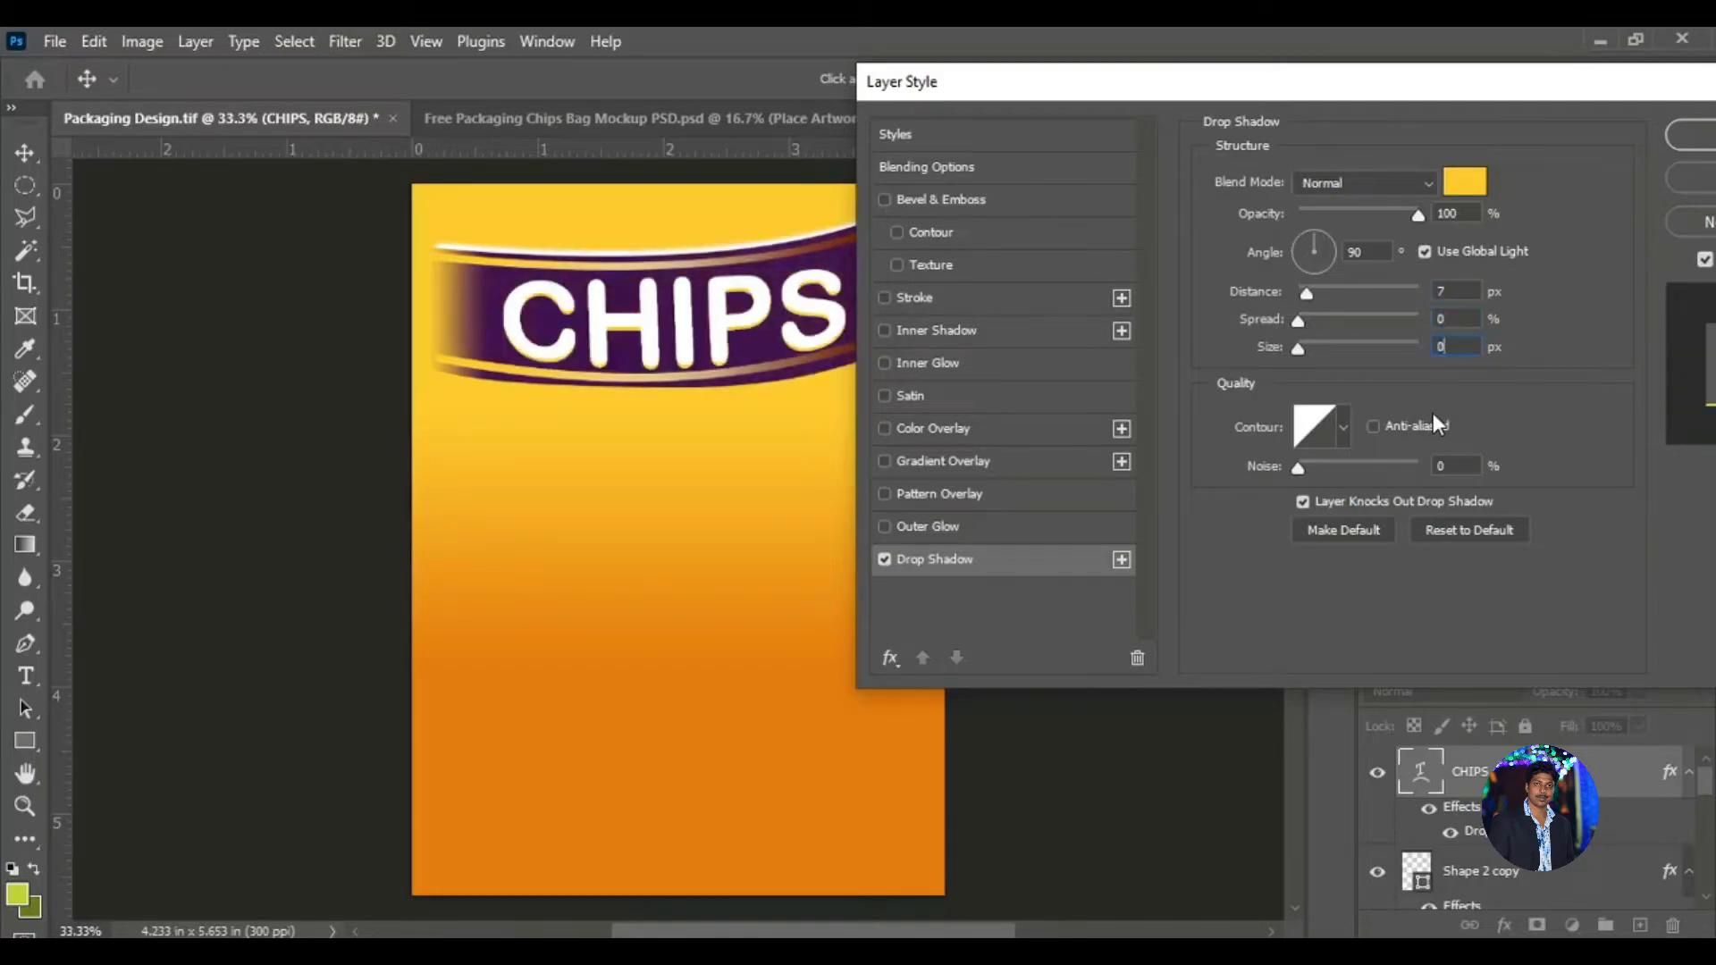
pyautogui.click(1698, 136)
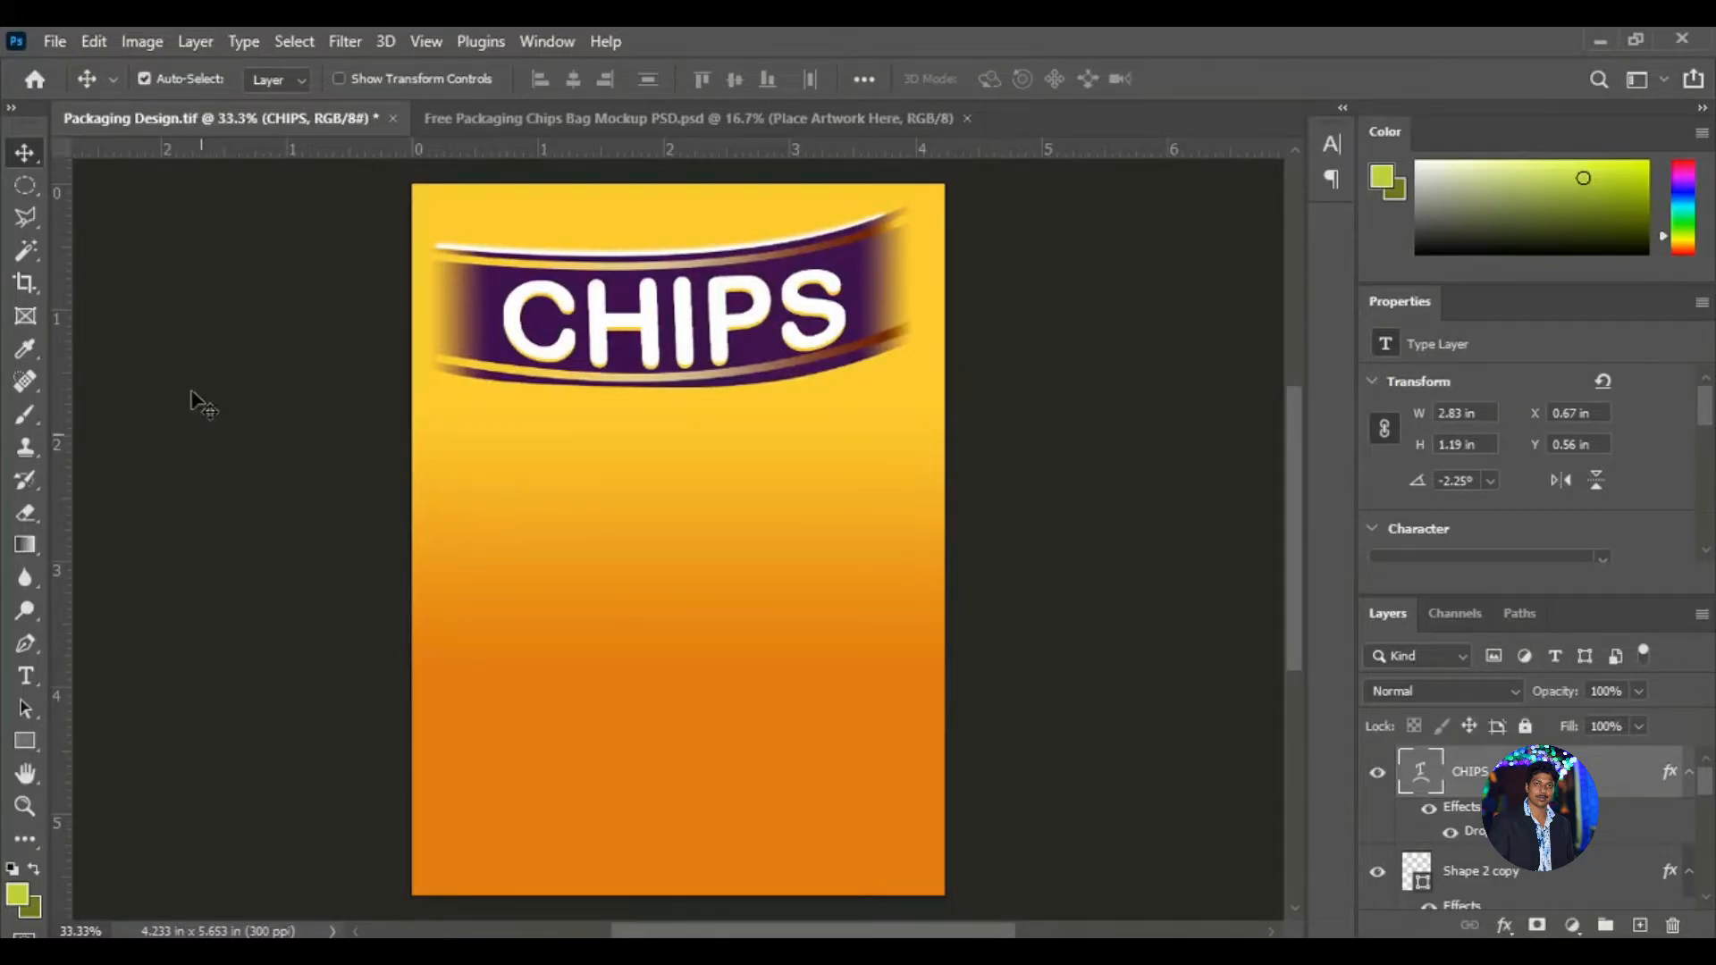
# Open png_potato_chips_15563.png and the Potato-Chips-PNG-Image file, and bring both images into the Packaging Design document.
pyautogui.click(54, 41)
pyautogui.click(84, 92)
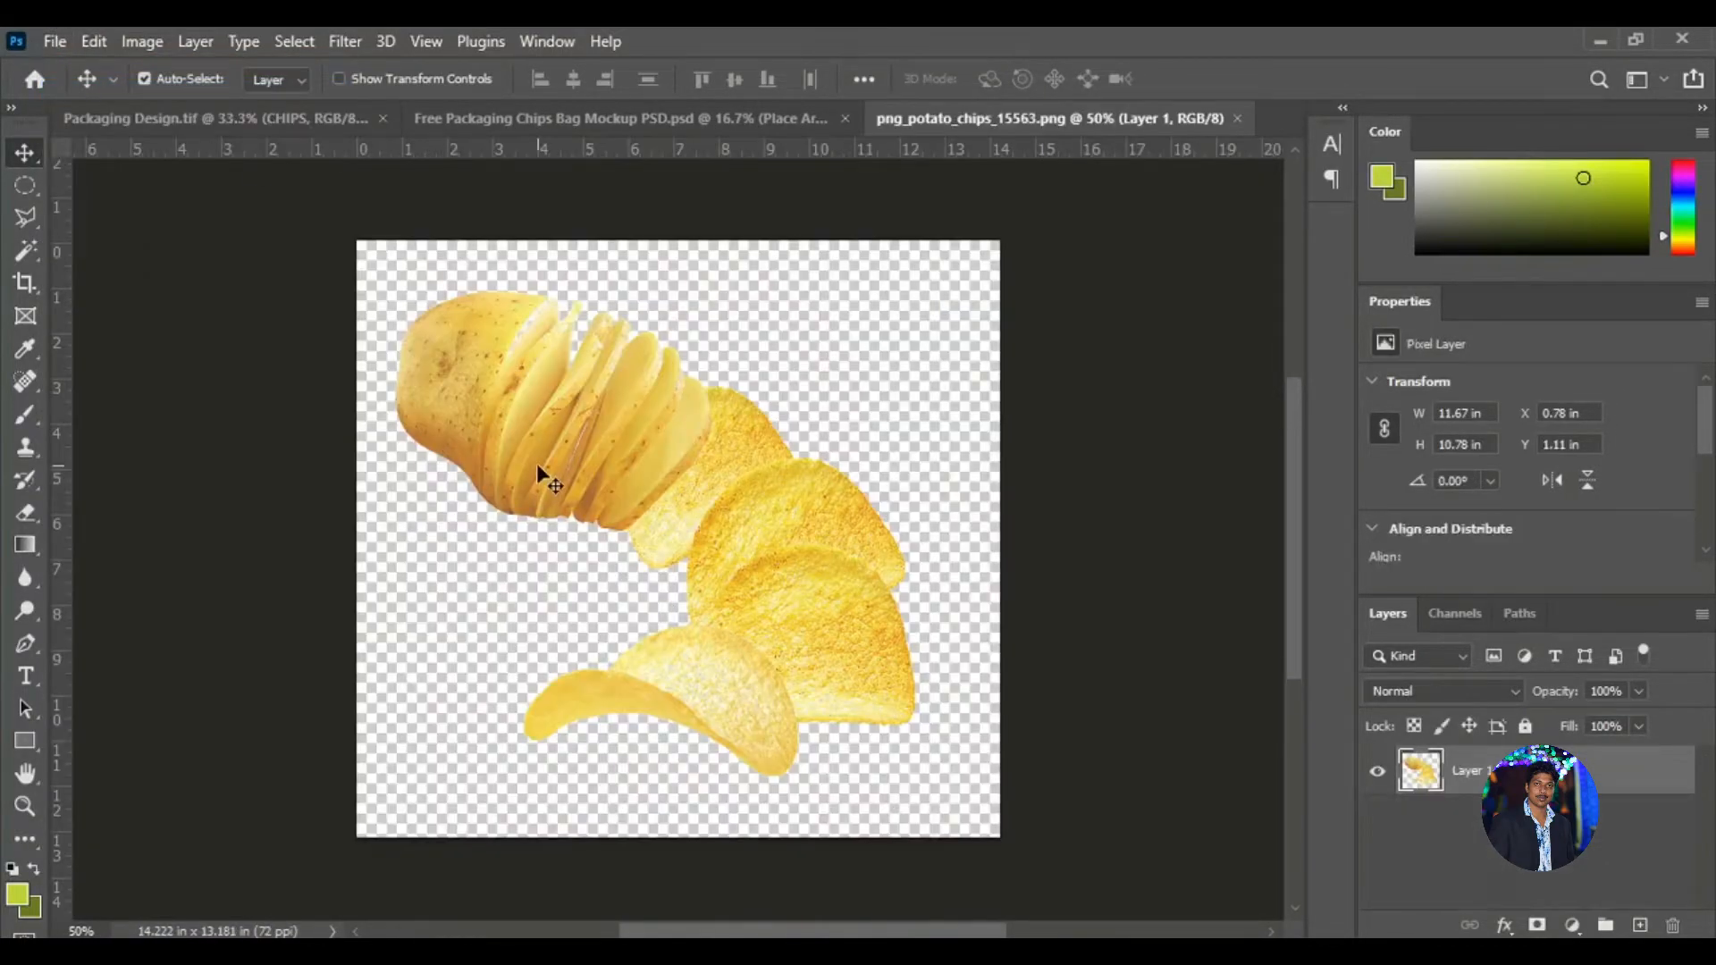
pyautogui.moveTo(536, 463); pyautogui.dragTo(622, 544)
pyautogui.press('ctrl')
pyautogui.click(55, 41)
pyautogui.click(89, 93)
pyautogui.moveTo(797, 606); pyautogui.dragTo(650, 653)
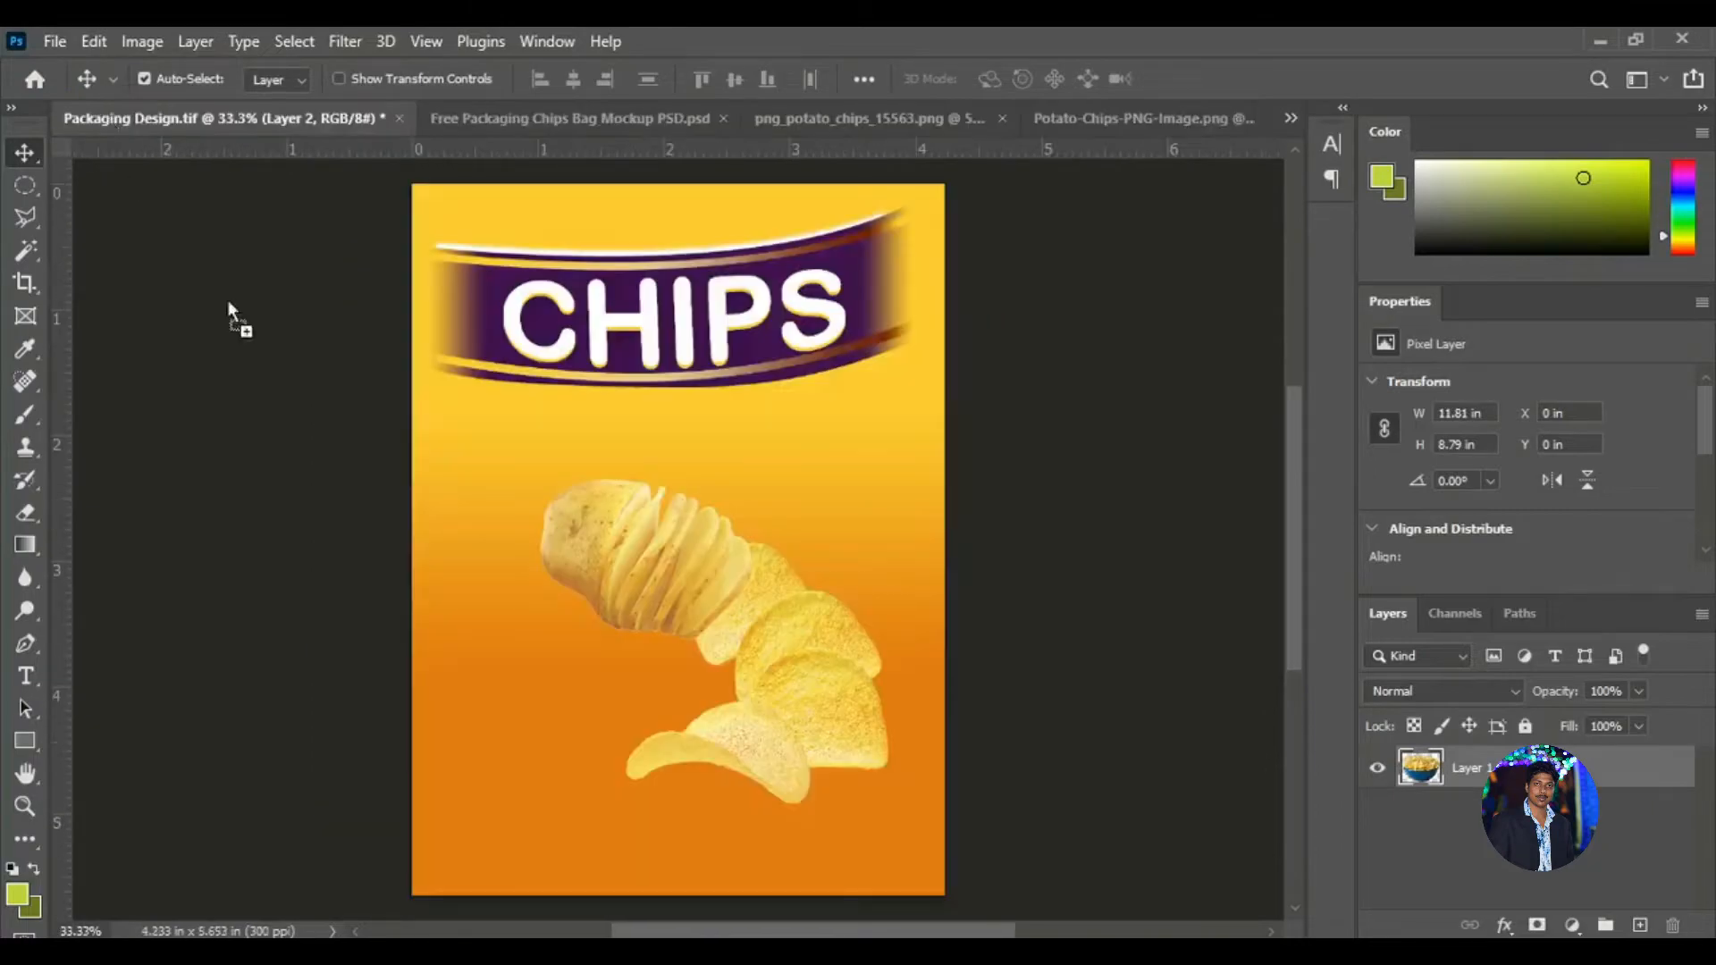
# Scale the chips bowl to about 2.29 in wide and the sliced potato to 87.68%, placing the bowl over the slices.
pyautogui.hotkey('ctrl', 't')
pyautogui.moveTo(812, 766); pyautogui.dragTo(839, 666)
pyautogui.press('Return')
pyautogui.hotkey('ctrl', 't')
pyautogui.moveTo(946, 736); pyautogui.dragTo(918, 716)
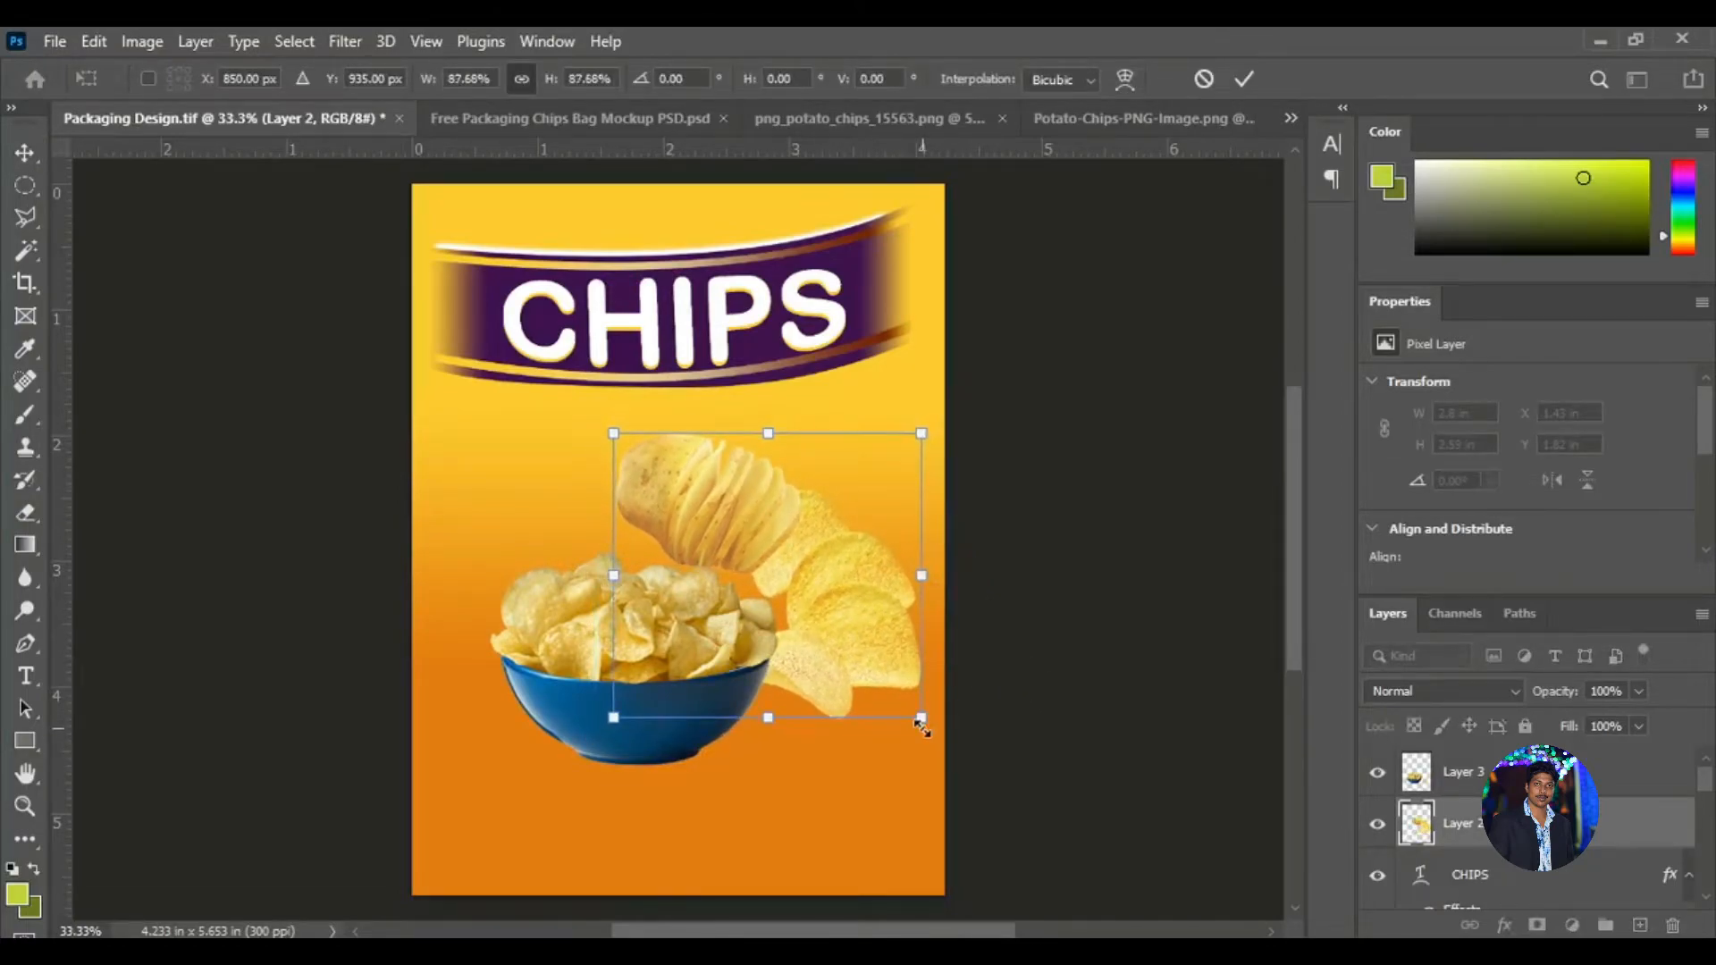
pyautogui.press('Return')
pyautogui.moveTo(664, 669); pyautogui.dragTo(709, 636)
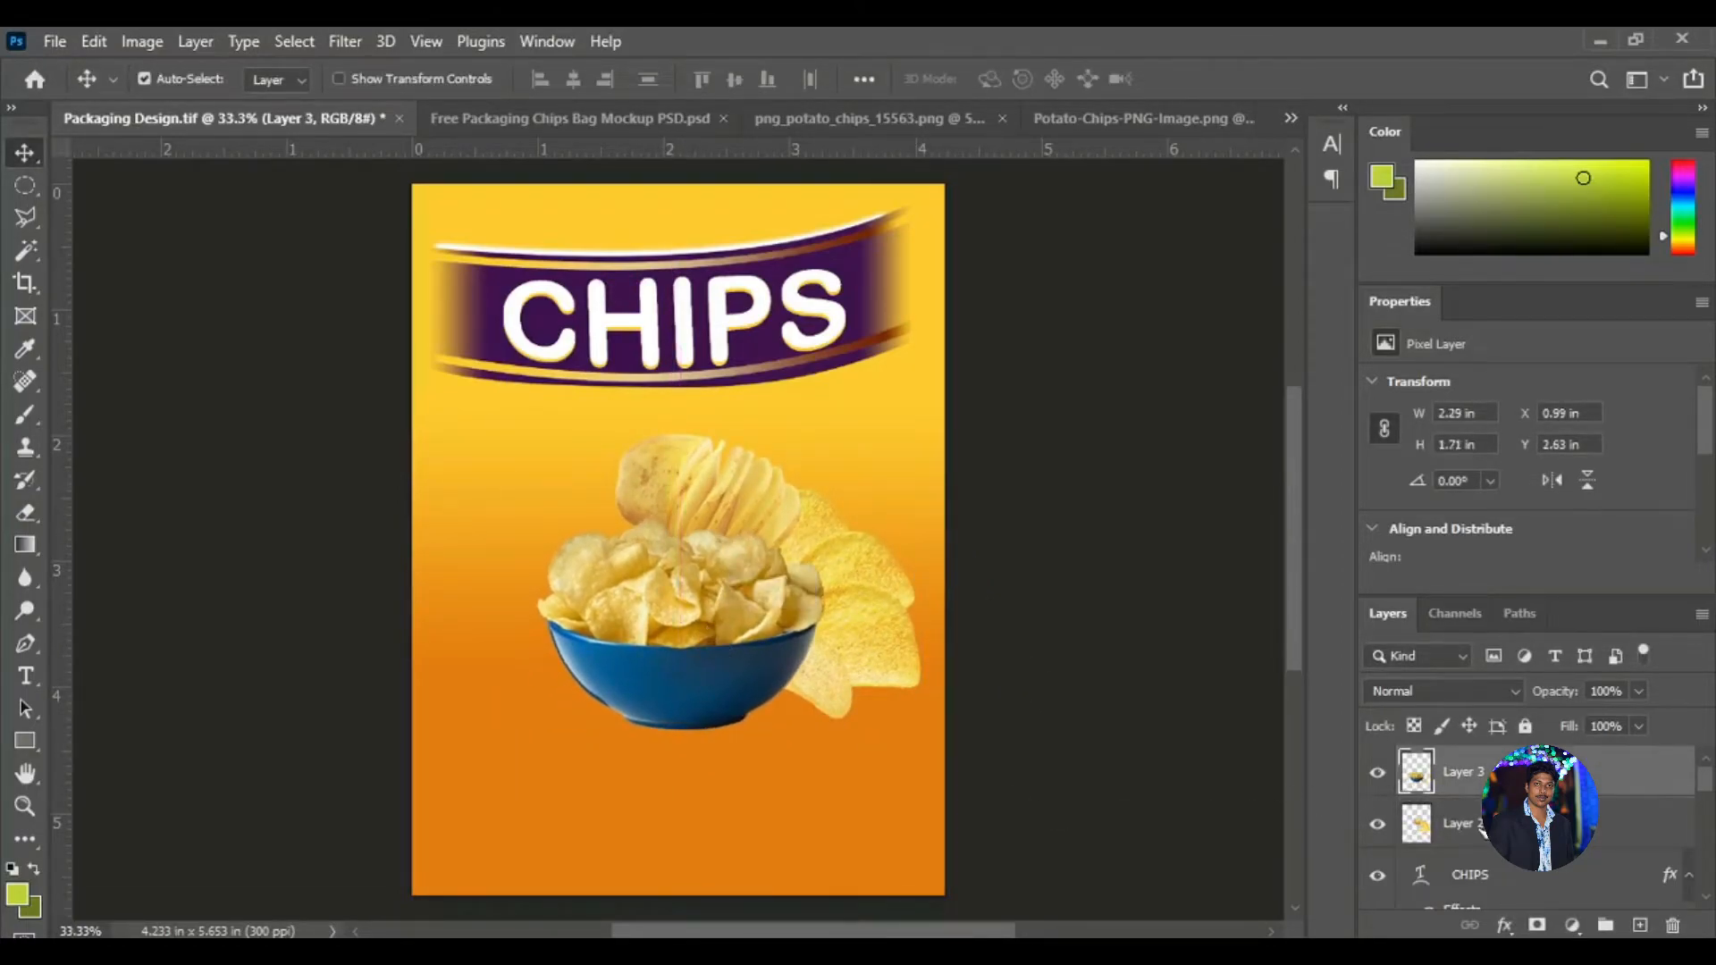
# Bring the sliced potato in front of the bowl, enlarge both images and arrange the slices along the bowl's lower edge.
pyautogui.click(855, 688)
pyautogui.hotkey('ctrl', ']')
pyautogui.moveTo(855, 688); pyautogui.dragTo(812, 700)
pyautogui.hotkey('ctrl', 't')
pyautogui.moveTo(835, 806); pyautogui.dragTo(846, 816)
pyautogui.press('Return')
pyautogui.moveTo(668, 664); pyautogui.dragTo(666, 673)
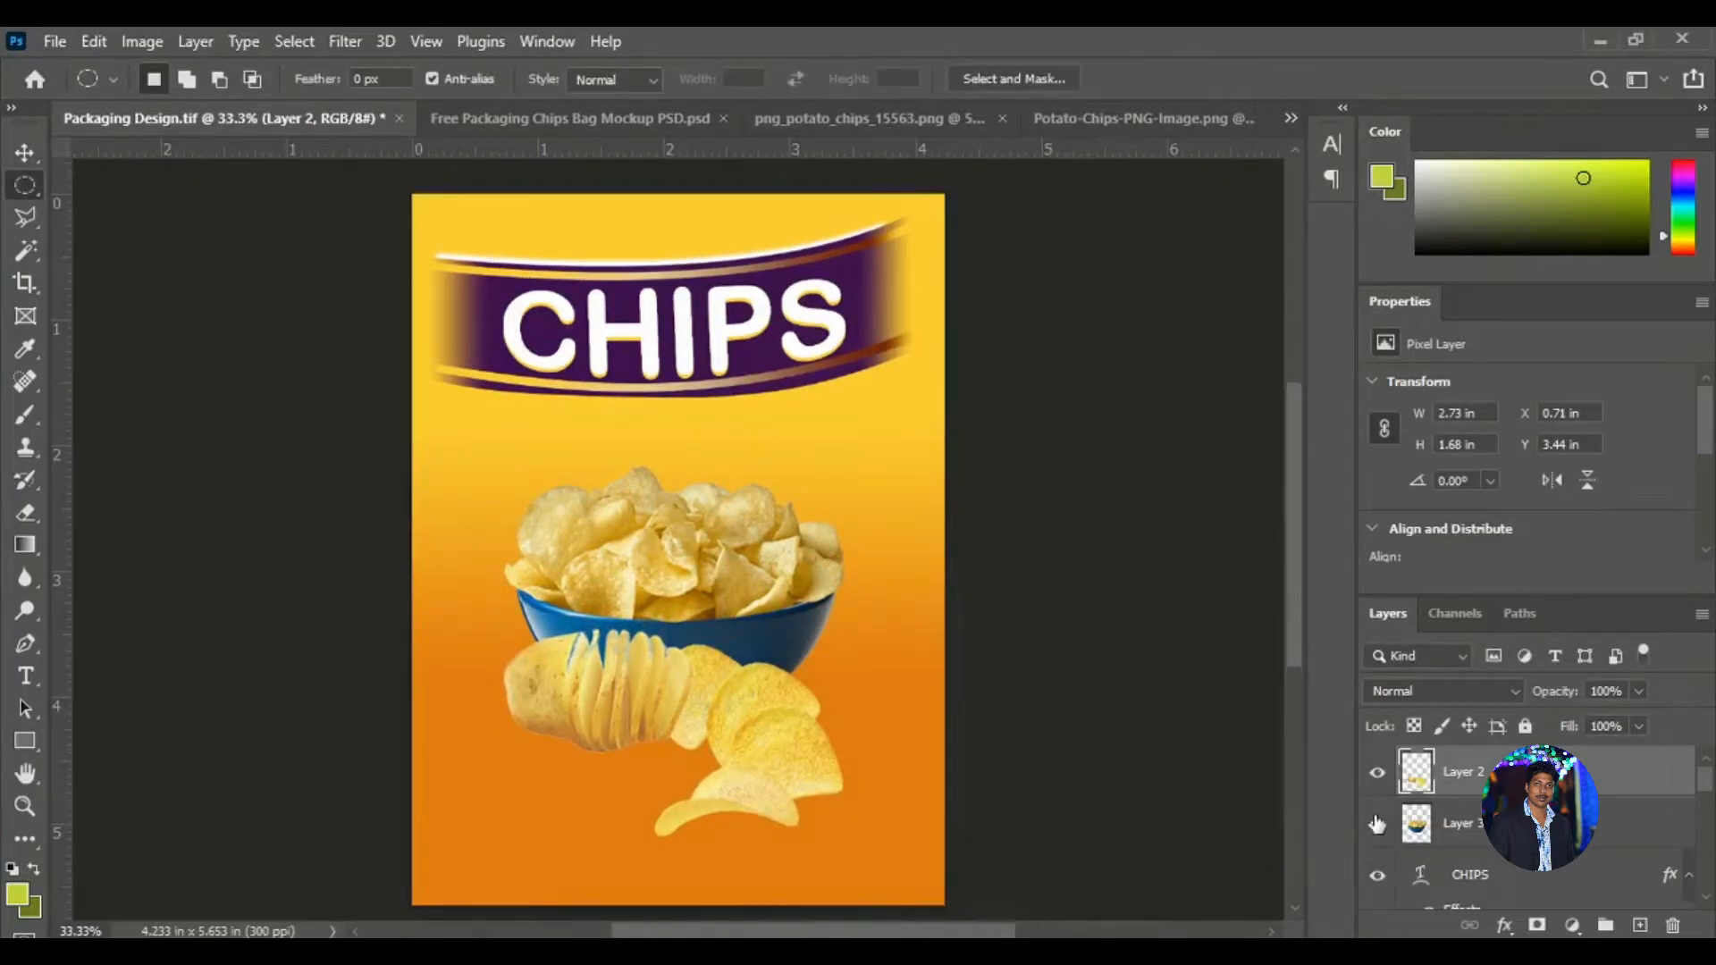
# Draw a circular selection about 3.65 in across around the bowl and potato slices, and shift it to center it on the artwork.
pyautogui.click(1377, 772)
pyautogui.click(1378, 772)
pyautogui.moveTo(468, 431); pyautogui.dragTo(926, 537)
pyautogui.moveTo(1294, 719); pyautogui.dragTo(1290, 492)
pyautogui.click(294, 42)
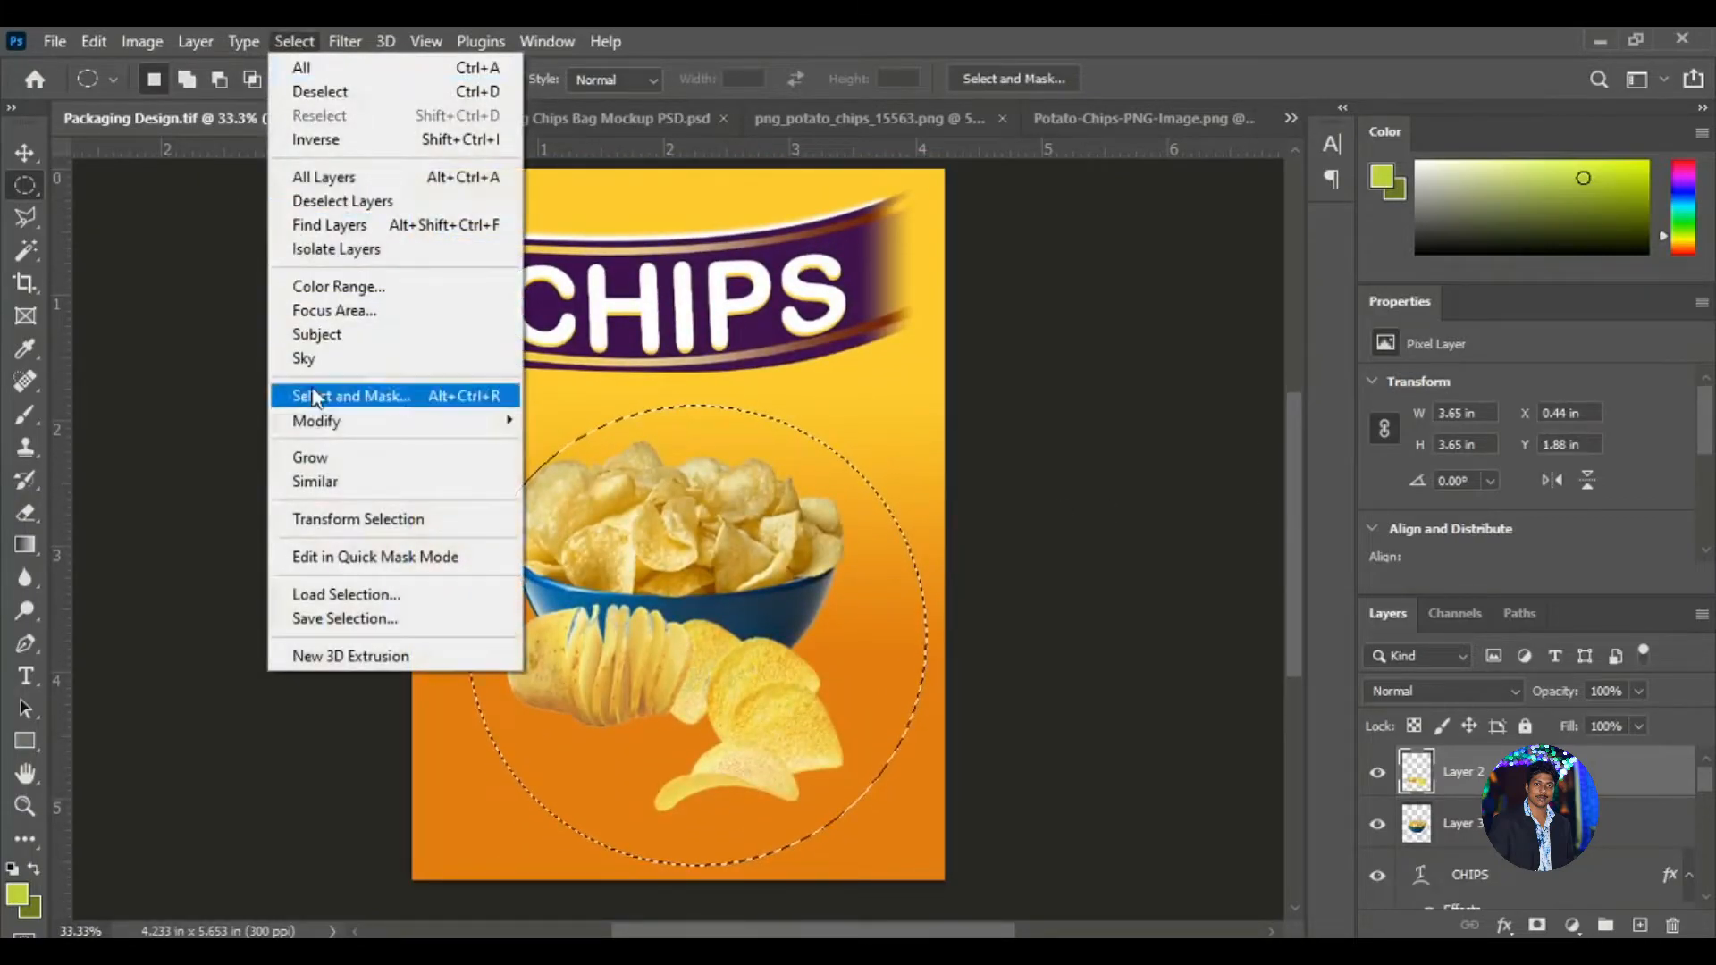
pyautogui.click(353, 514)
pyautogui.moveTo(696, 632)
pyautogui.mouseDown()
pyautogui.moveTo(672, 617)
pyautogui.moveTo(690, 621)
pyautogui.mouseUp()
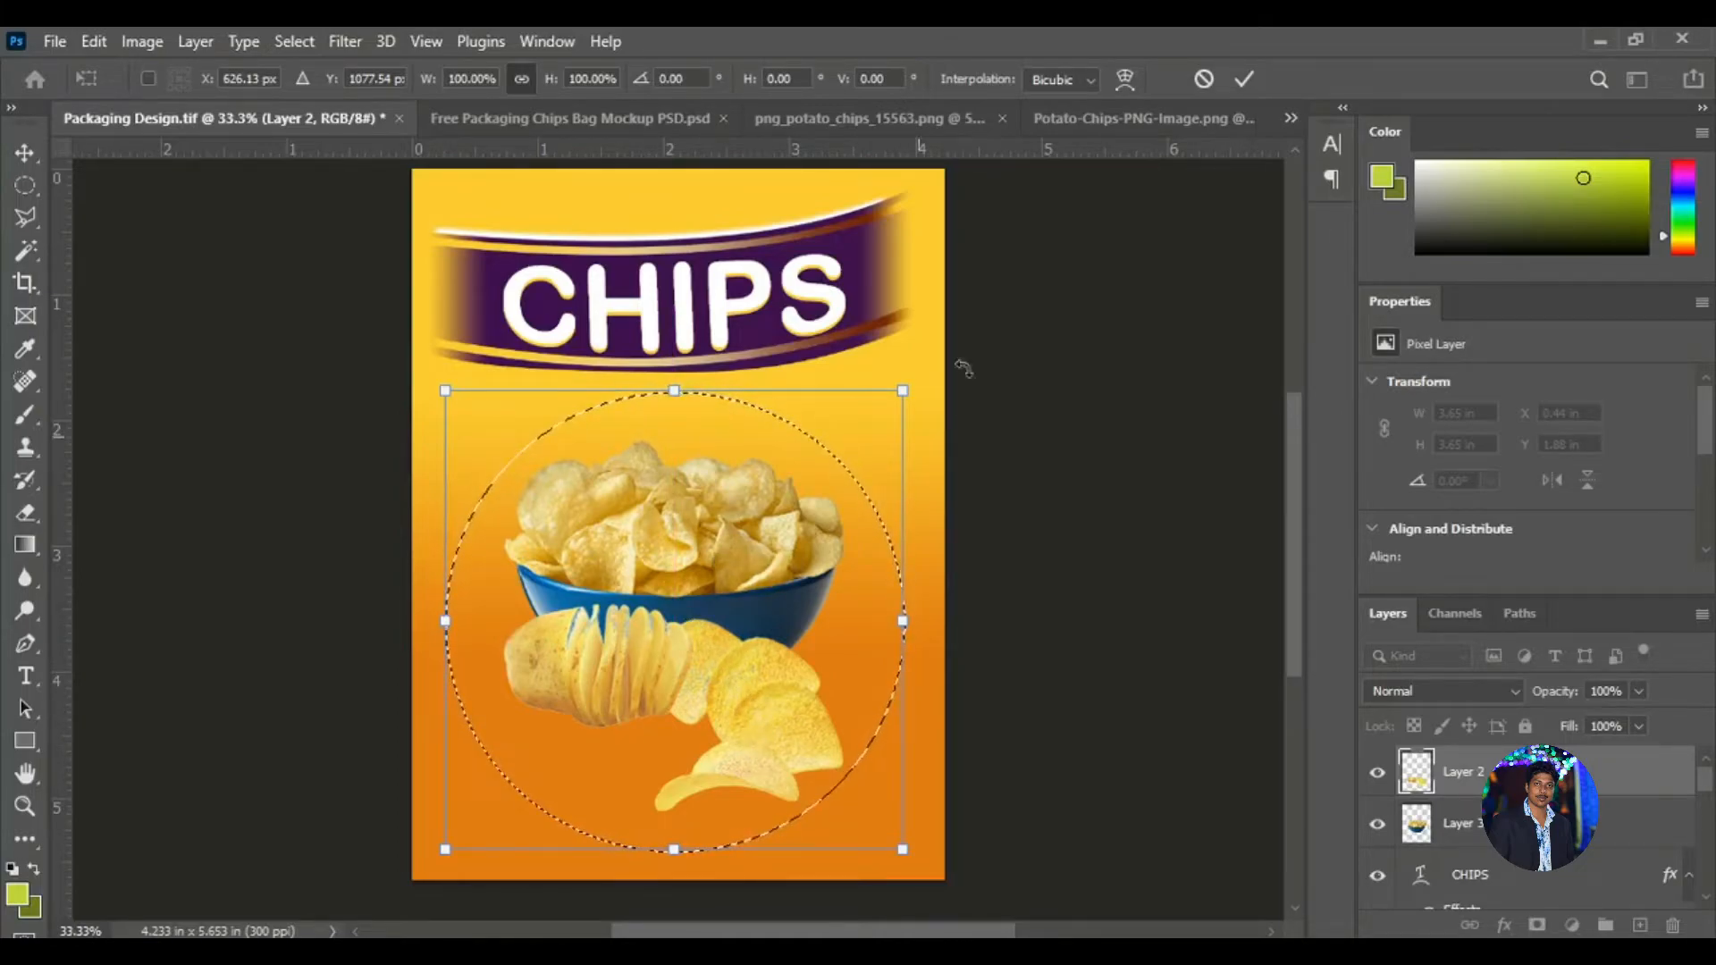
pyautogui.click(1244, 78)
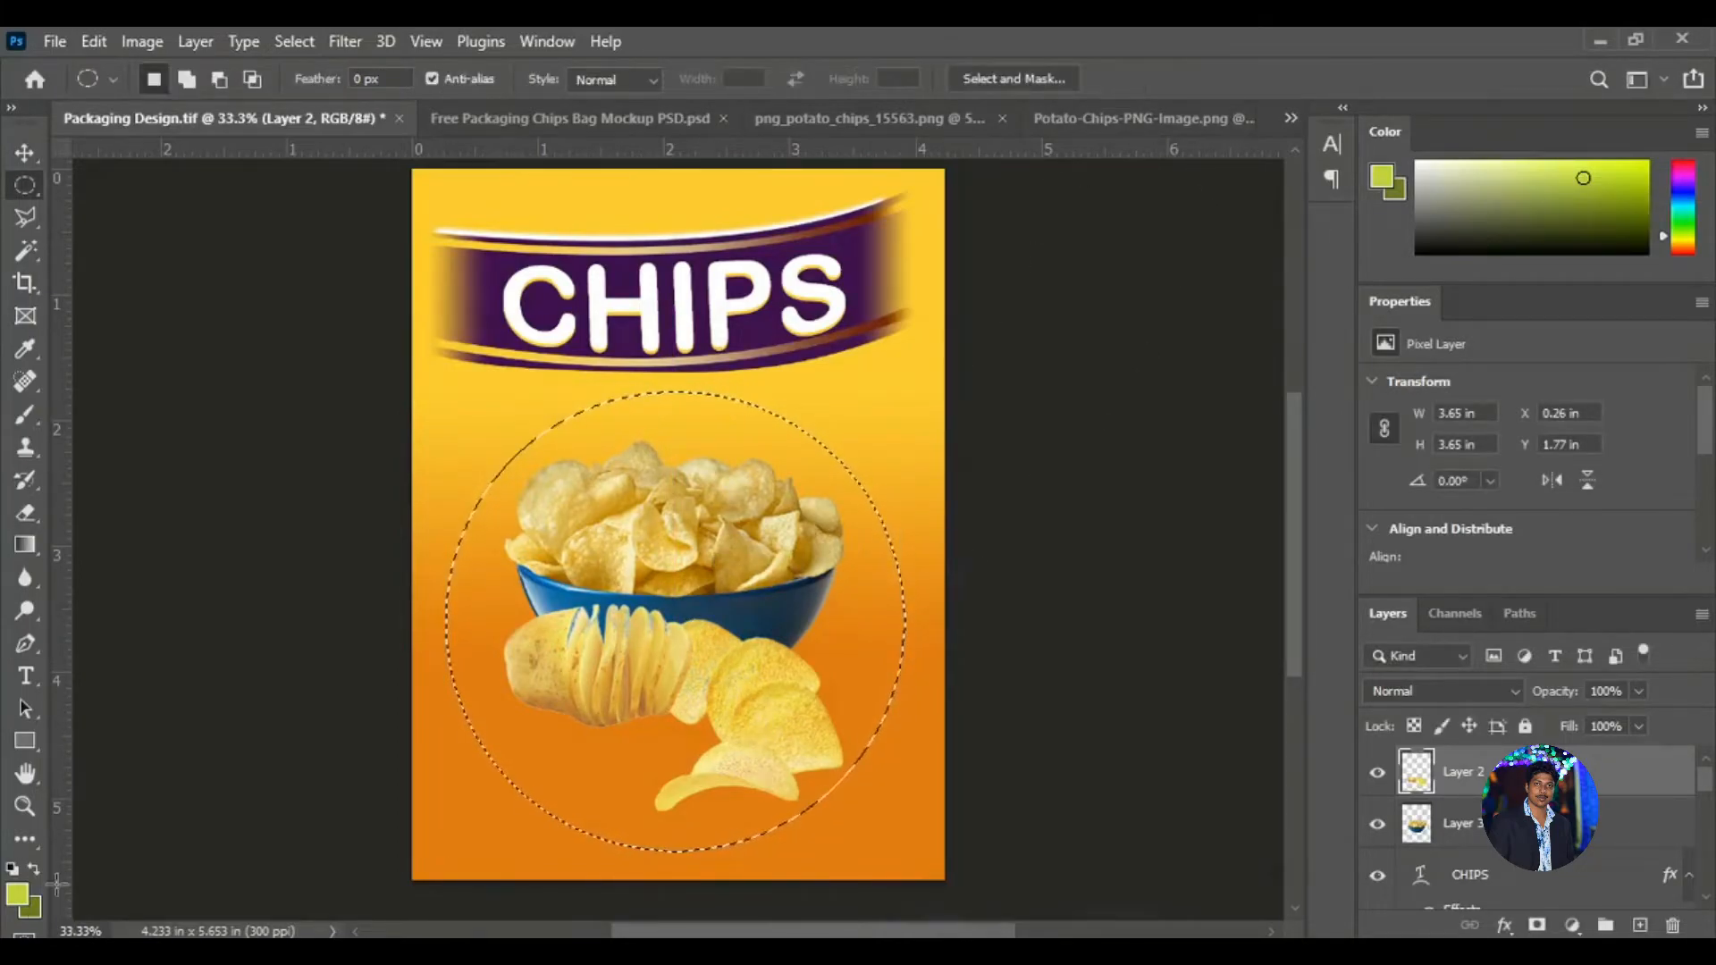
# Create a new layer on top and set up a 250 px white (ffffff) brush with 40% opacity.
pyautogui.click(25, 414)
pyautogui.press('[')
pyautogui.press('[')
pyautogui.press('[')
pyautogui.press('[')
pyautogui.press('[')
pyautogui.press('[')
pyautogui.press('[')
pyautogui.press('[')
pyautogui.press('[')
pyautogui.press('[')
pyautogui.press('[')
pyautogui.press('[')
pyautogui.press('[')
pyautogui.press('[')
pyautogui.press('[')
pyautogui.press('[')
pyautogui.press('[')
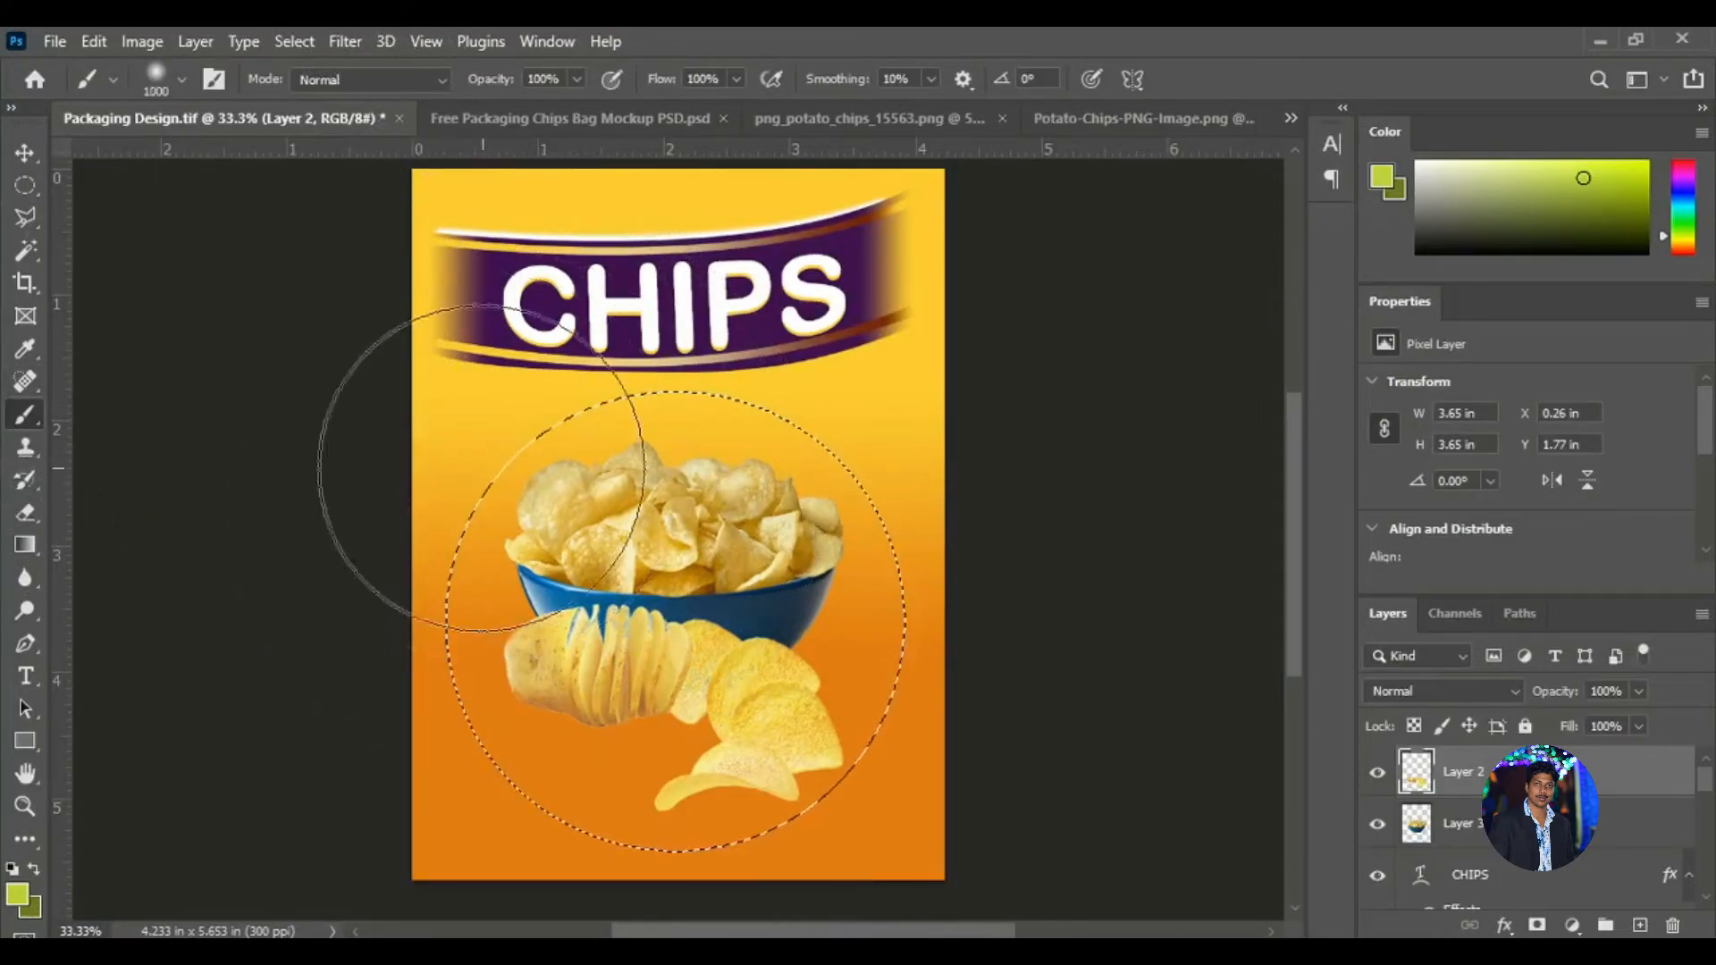
pyautogui.click(1640, 925)
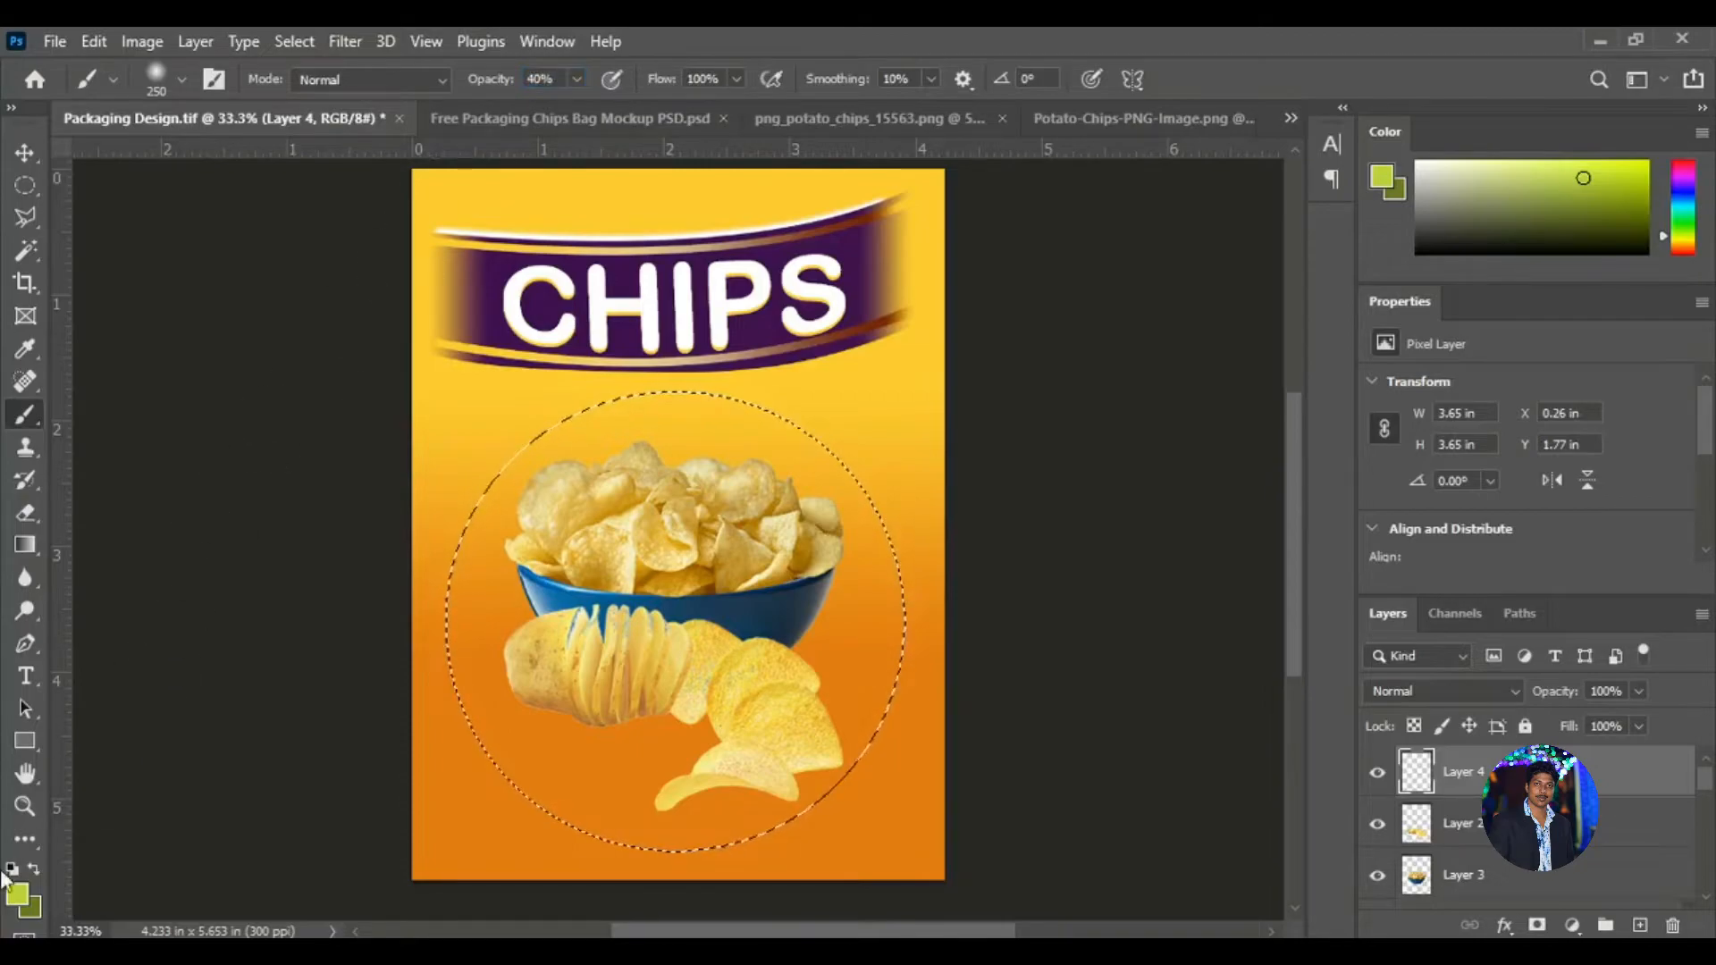
pyautogui.click(17, 894)
pyautogui.write('ffffff')
pyautogui.click(1573, 241)
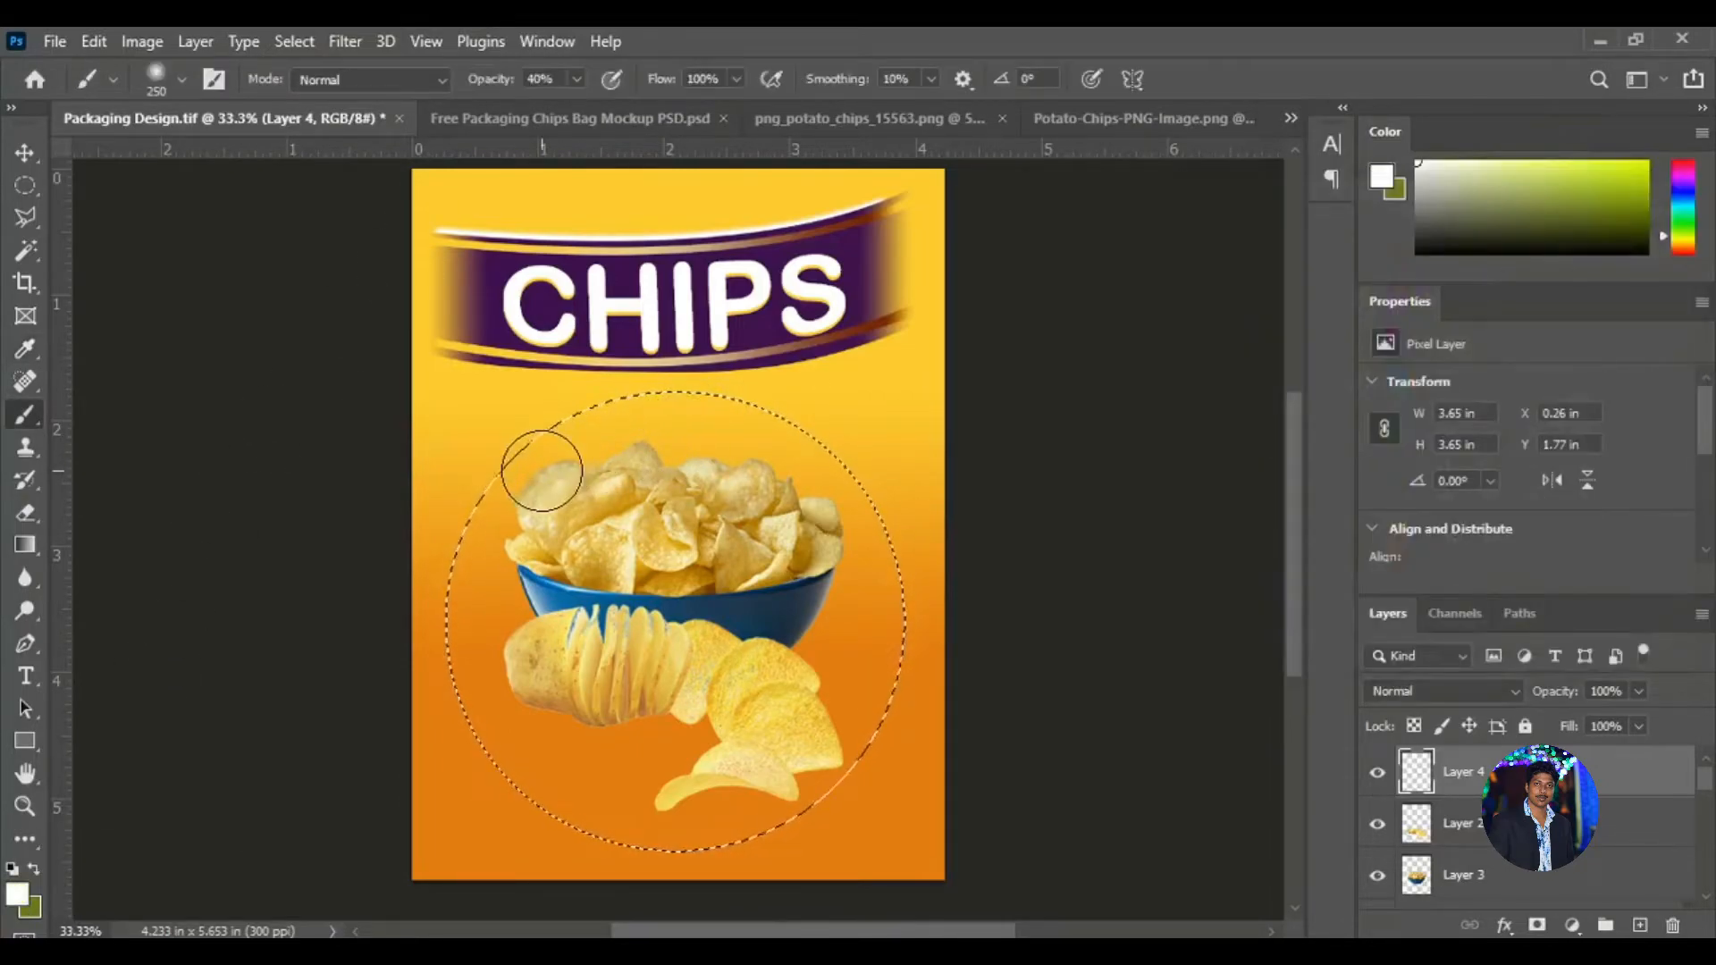
# Paint a soft white rim inside the circular selection with a 90 px brush, deselect, and save the document.
pyautogui.press('[')
pyautogui.press('[')
pyautogui.press('[')
pyautogui.press('[')
pyautogui.moveTo(548, 433)
pyautogui.mouseDown()
pyautogui.moveTo(458, 531)
pyautogui.moveTo(436, 615)
pyautogui.mouseUp()
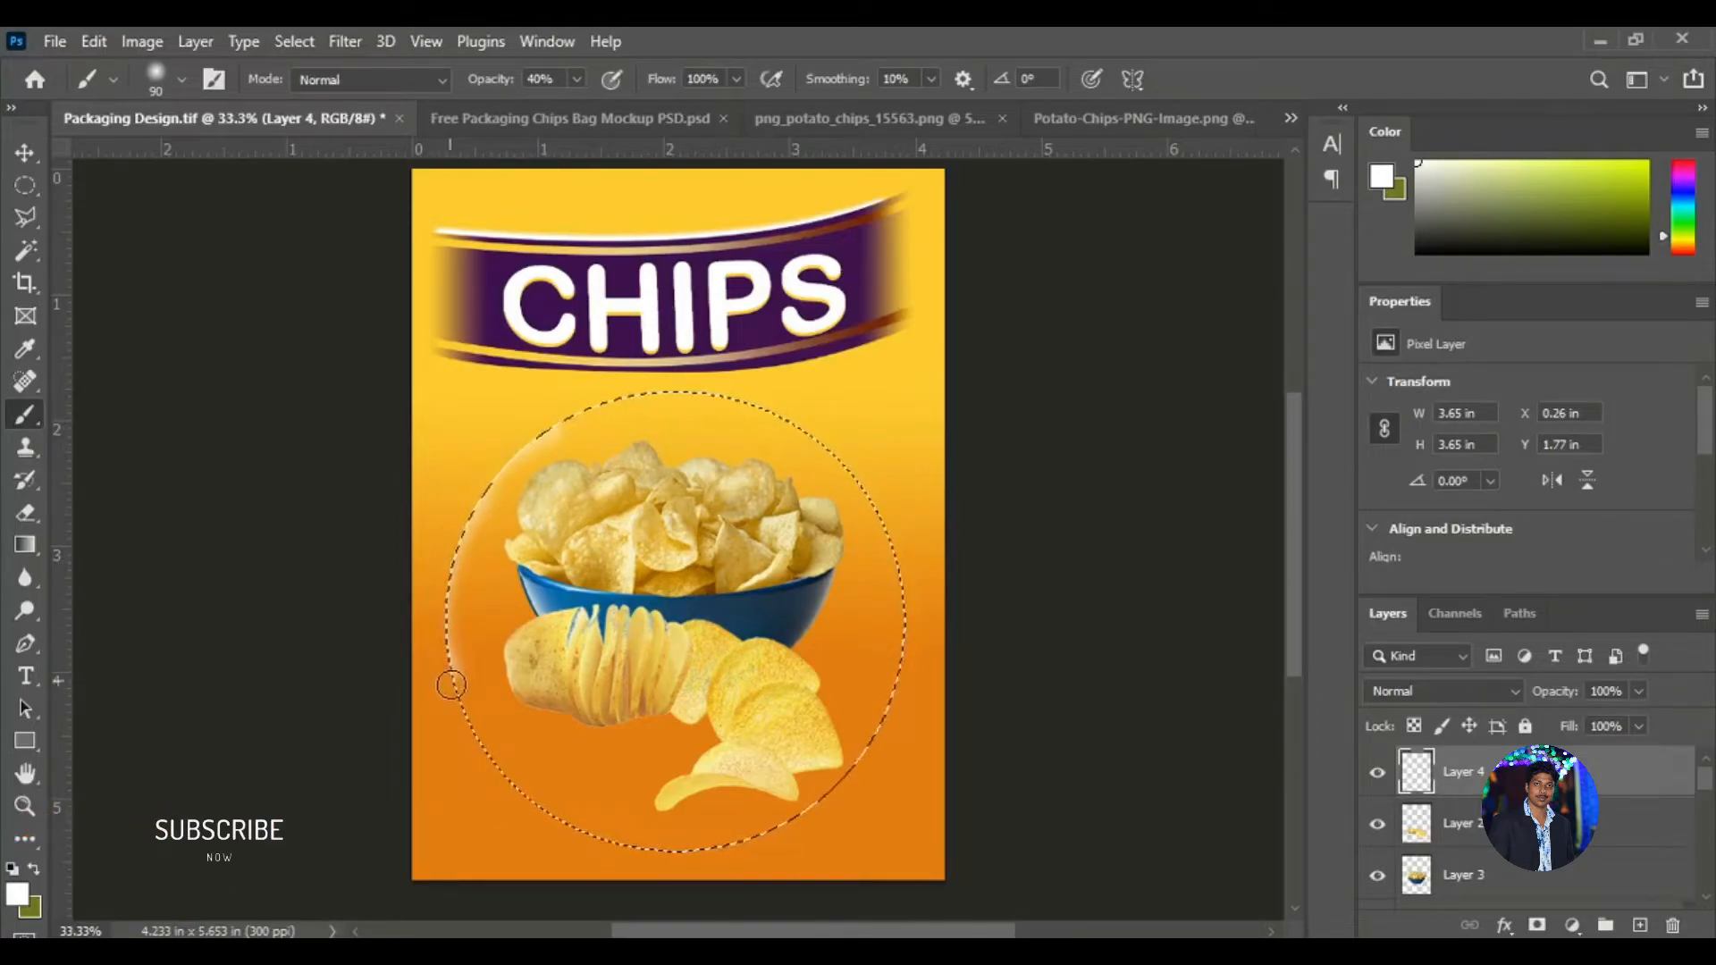
pyautogui.moveTo(556, 827)
pyautogui.mouseDown()
pyautogui.moveTo(704, 853)
pyautogui.moveTo(826, 808)
pyautogui.moveTo(878, 747)
pyautogui.moveTo(911, 569)
pyautogui.moveTo(682, 380)
pyautogui.moveTo(602, 404)
pyautogui.moveTo(746, 392)
pyautogui.moveTo(837, 448)
pyautogui.moveTo(885, 501)
pyautogui.moveTo(859, 481)
pyautogui.moveTo(917, 630)
pyautogui.moveTo(918, 694)
pyautogui.moveTo(905, 670)
pyautogui.moveTo(857, 778)
pyautogui.moveTo(649, 858)
pyautogui.moveTo(567, 766)
pyautogui.mouseUp()
pyautogui.hotkey('ctrl', 'd')
pyautogui.click(25, 154)
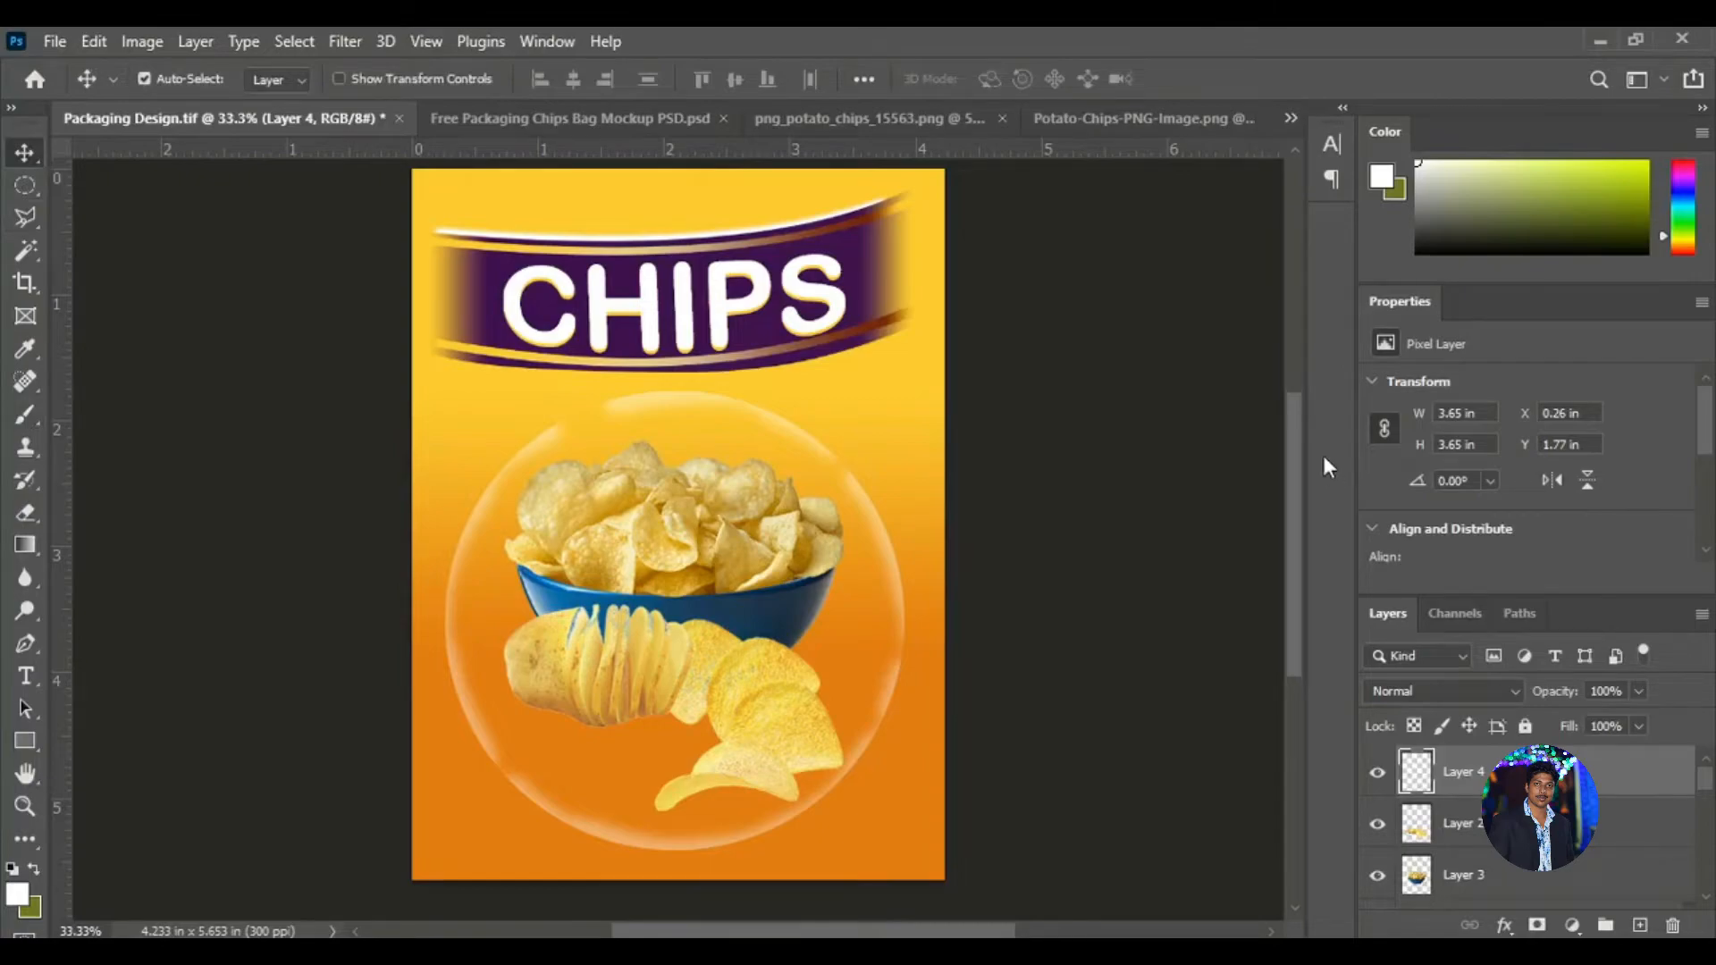
pyautogui.hotkey('ctrl', 's')
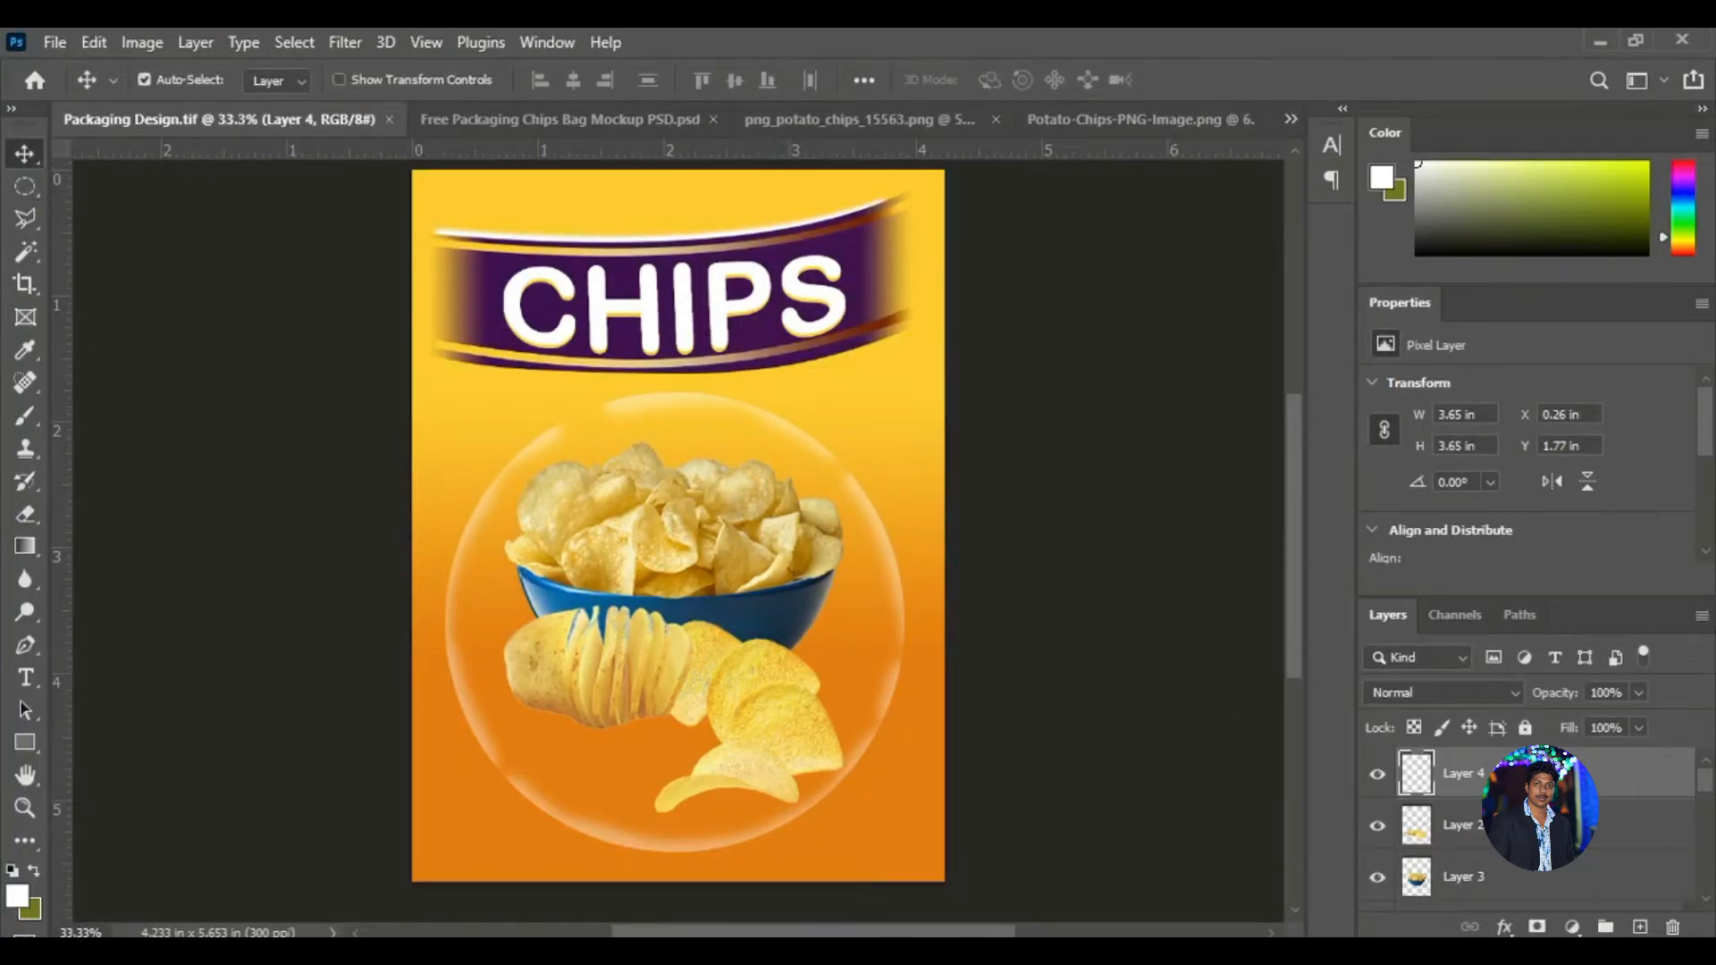
# Duplicate the bubble ring, shrink it to about 0.74 in, and place copies at the design's lower-left corner and below the banner's right end.
pyautogui.keyDown('alt'); pyautogui.moveTo(656, 394); pyautogui.dragTo(696, 400); pyautogui.keyUp('alt')
pyautogui.hotkey('ctrl', 't')
pyautogui.keyDown('alt'); pyautogui.moveTo(945, 398); pyautogui.dragTo(795, 547); pyautogui.keyUp('alt')
pyautogui.moveTo(700, 646); pyautogui.dragTo(416, 849)
pyautogui.keyDown('alt'); pyautogui.moveTo(498, 753); pyautogui.dragTo(902, 374); pyautogui.keyUp('alt')
pyautogui.press('Return')
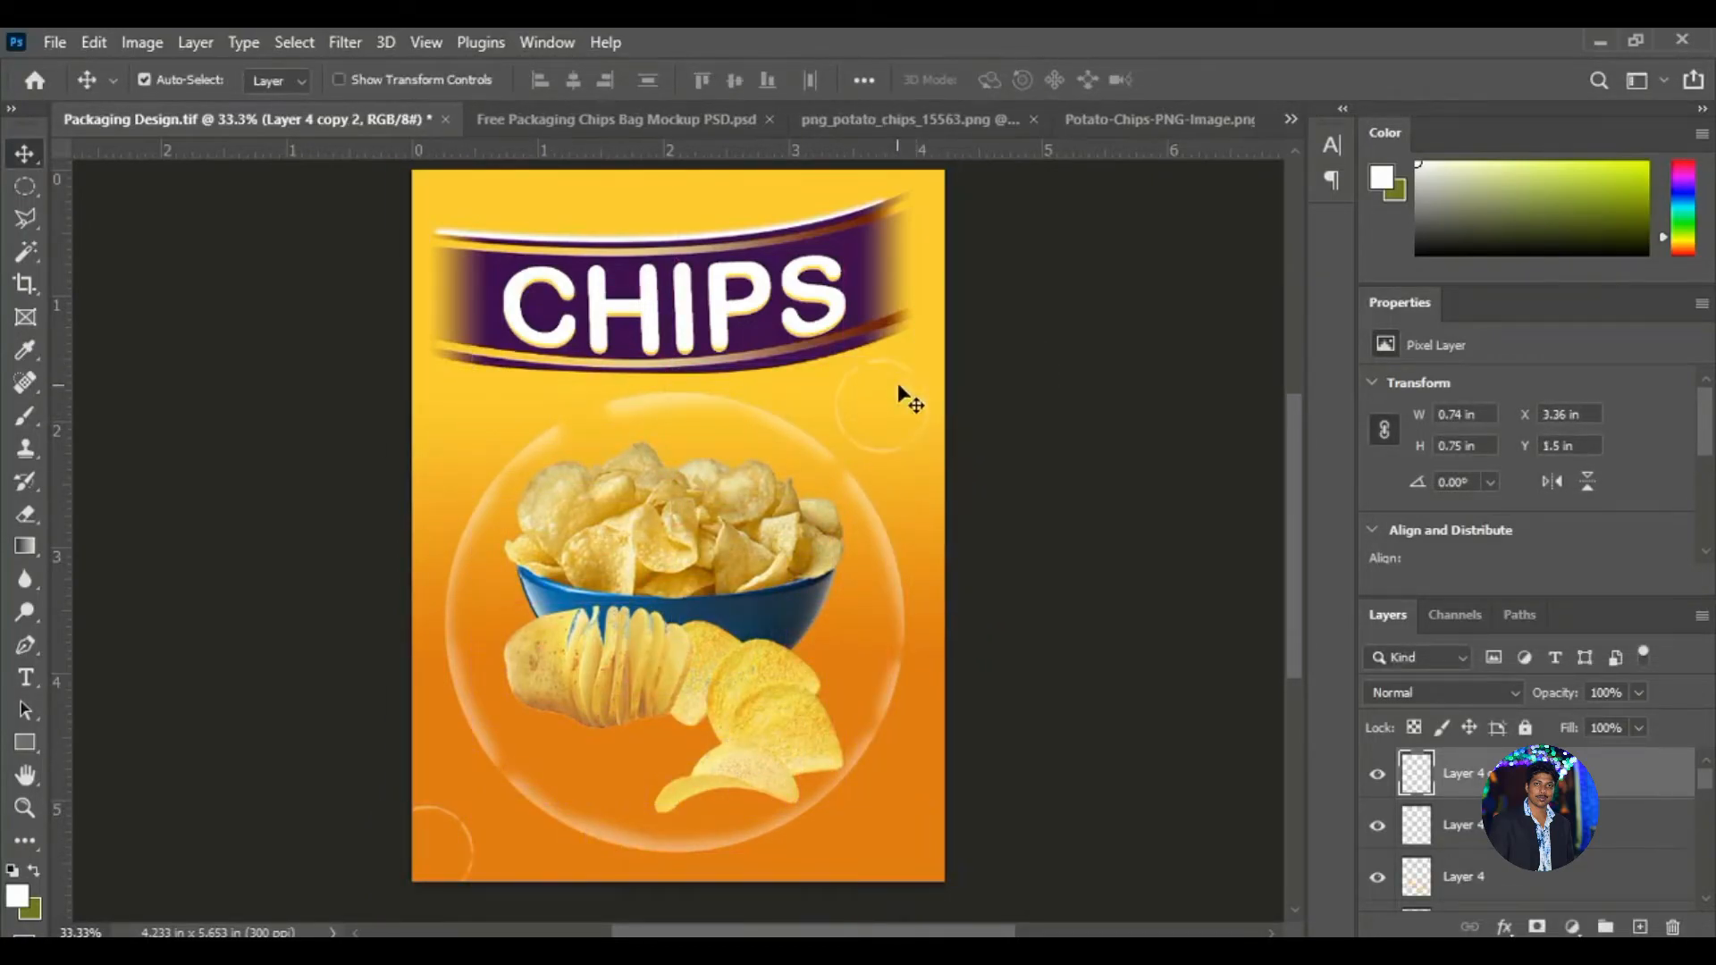
# Slightly enlarge the upper-right small bubble and place more copies at the right, left and top edges of the design.
pyautogui.hotkey('ctrl', 't')
pyautogui.moveTo(930, 456); pyautogui.dragTo(937, 451)
pyautogui.press('Return')
pyautogui.click(900, 425)
pyautogui.keyDown('alt'); pyautogui.moveTo(427, 818); pyautogui.dragTo(949, 657); pyautogui.keyUp('alt')
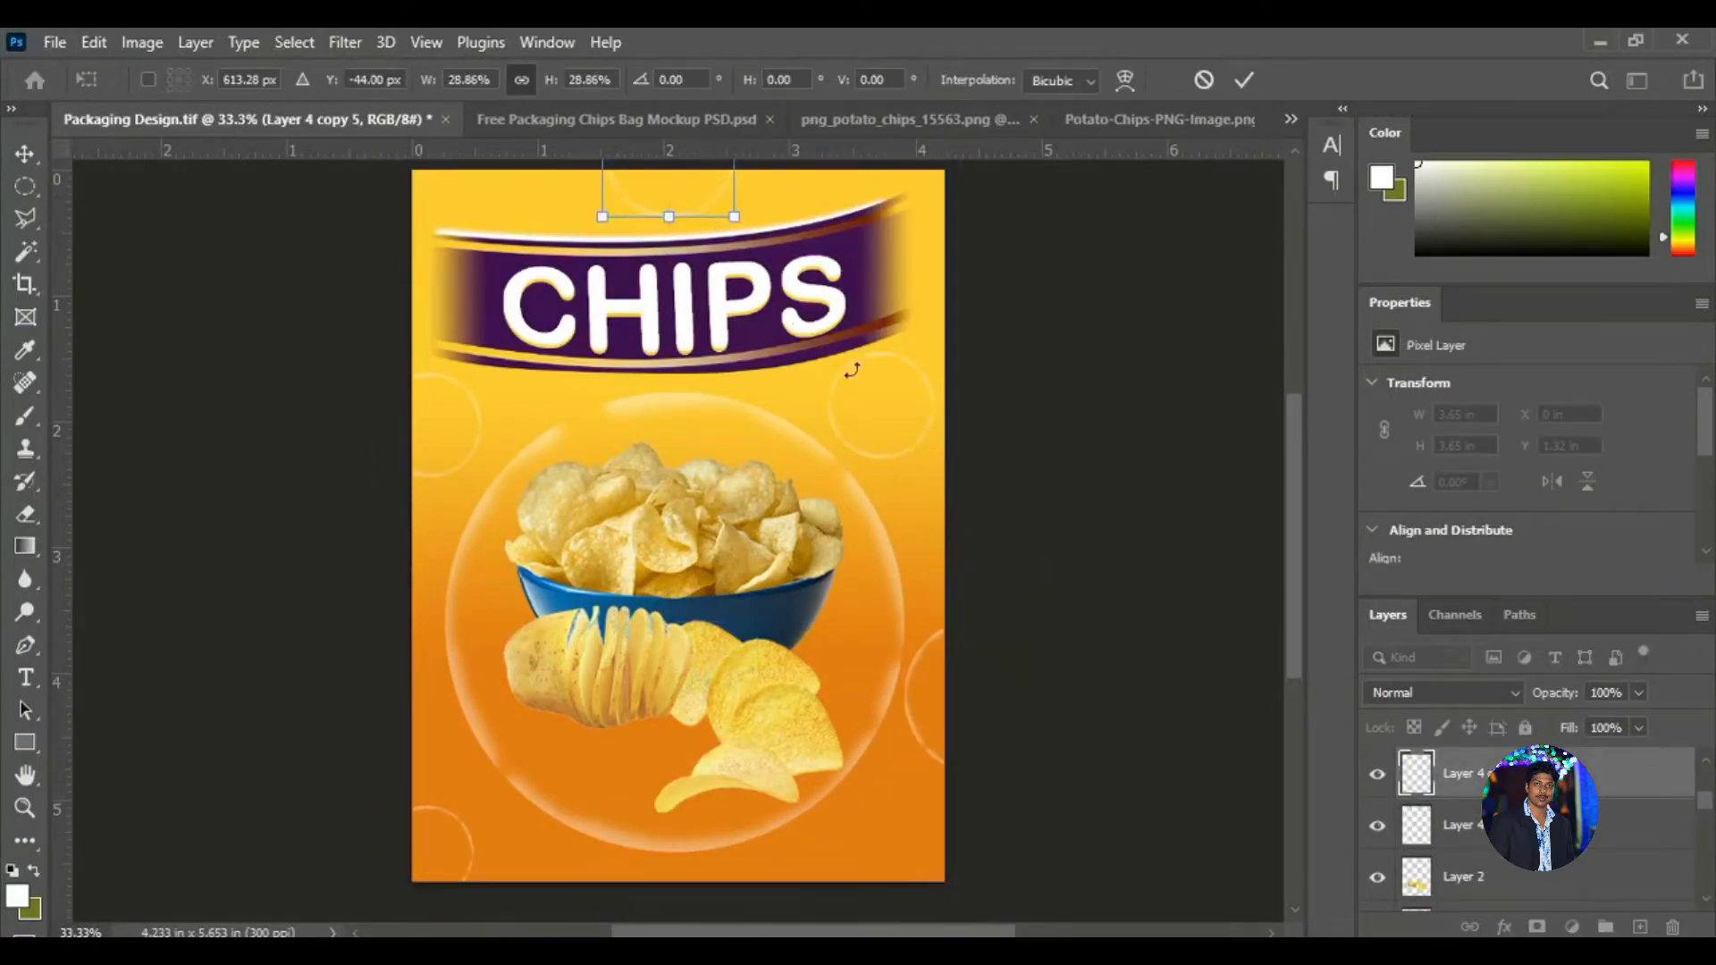
pyautogui.press('Return')
pyautogui.scroll(-1, 855, 523)
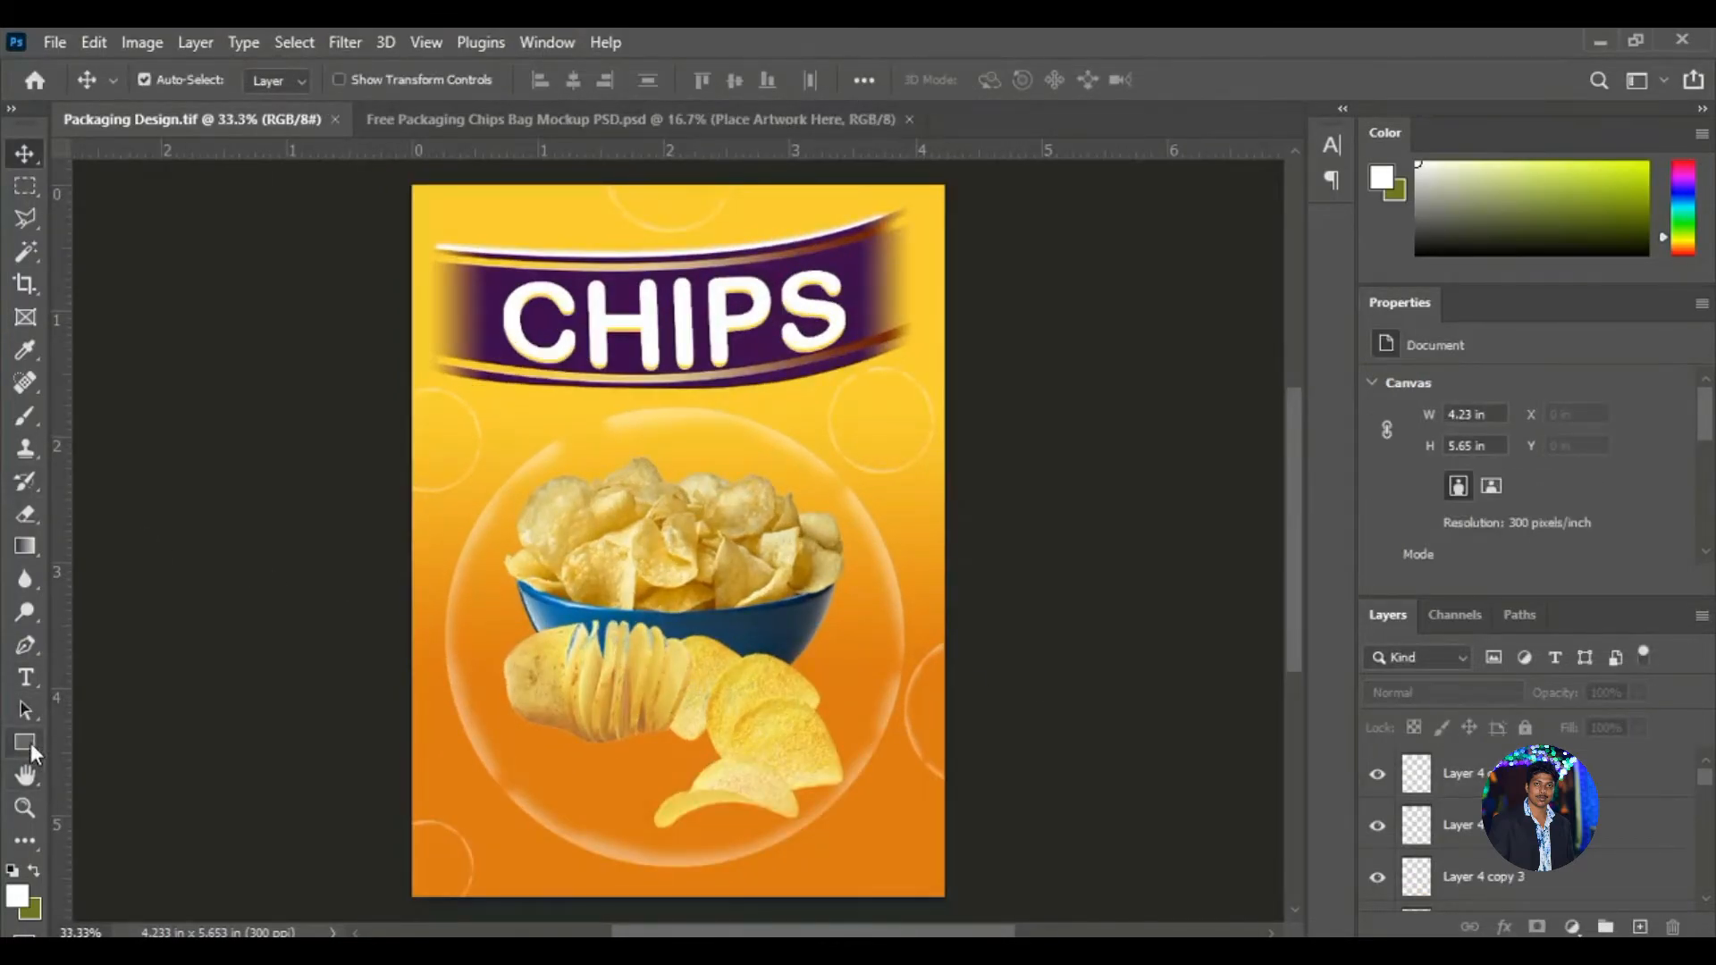
# Draw a white rectangle of about 837 × 190 px below the purple banner.
pyautogui.click(27, 745)
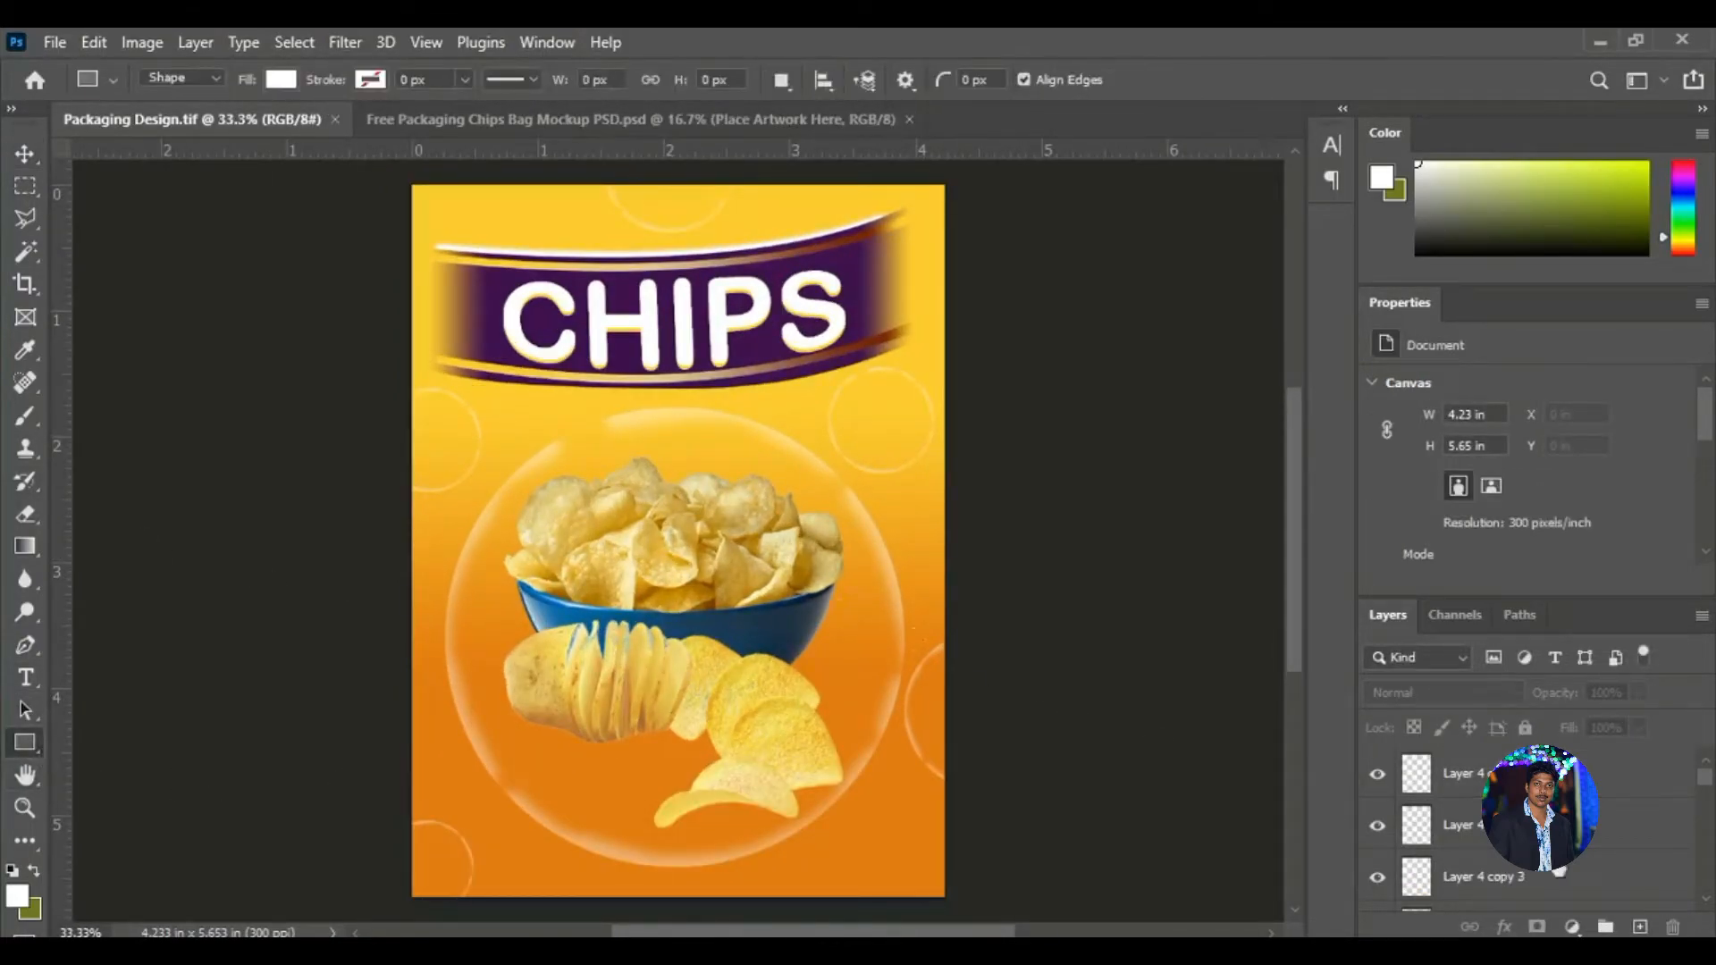
pyautogui.click(1643, 928)
pyautogui.moveTo(528, 410); pyautogui.dragTo(879, 487)
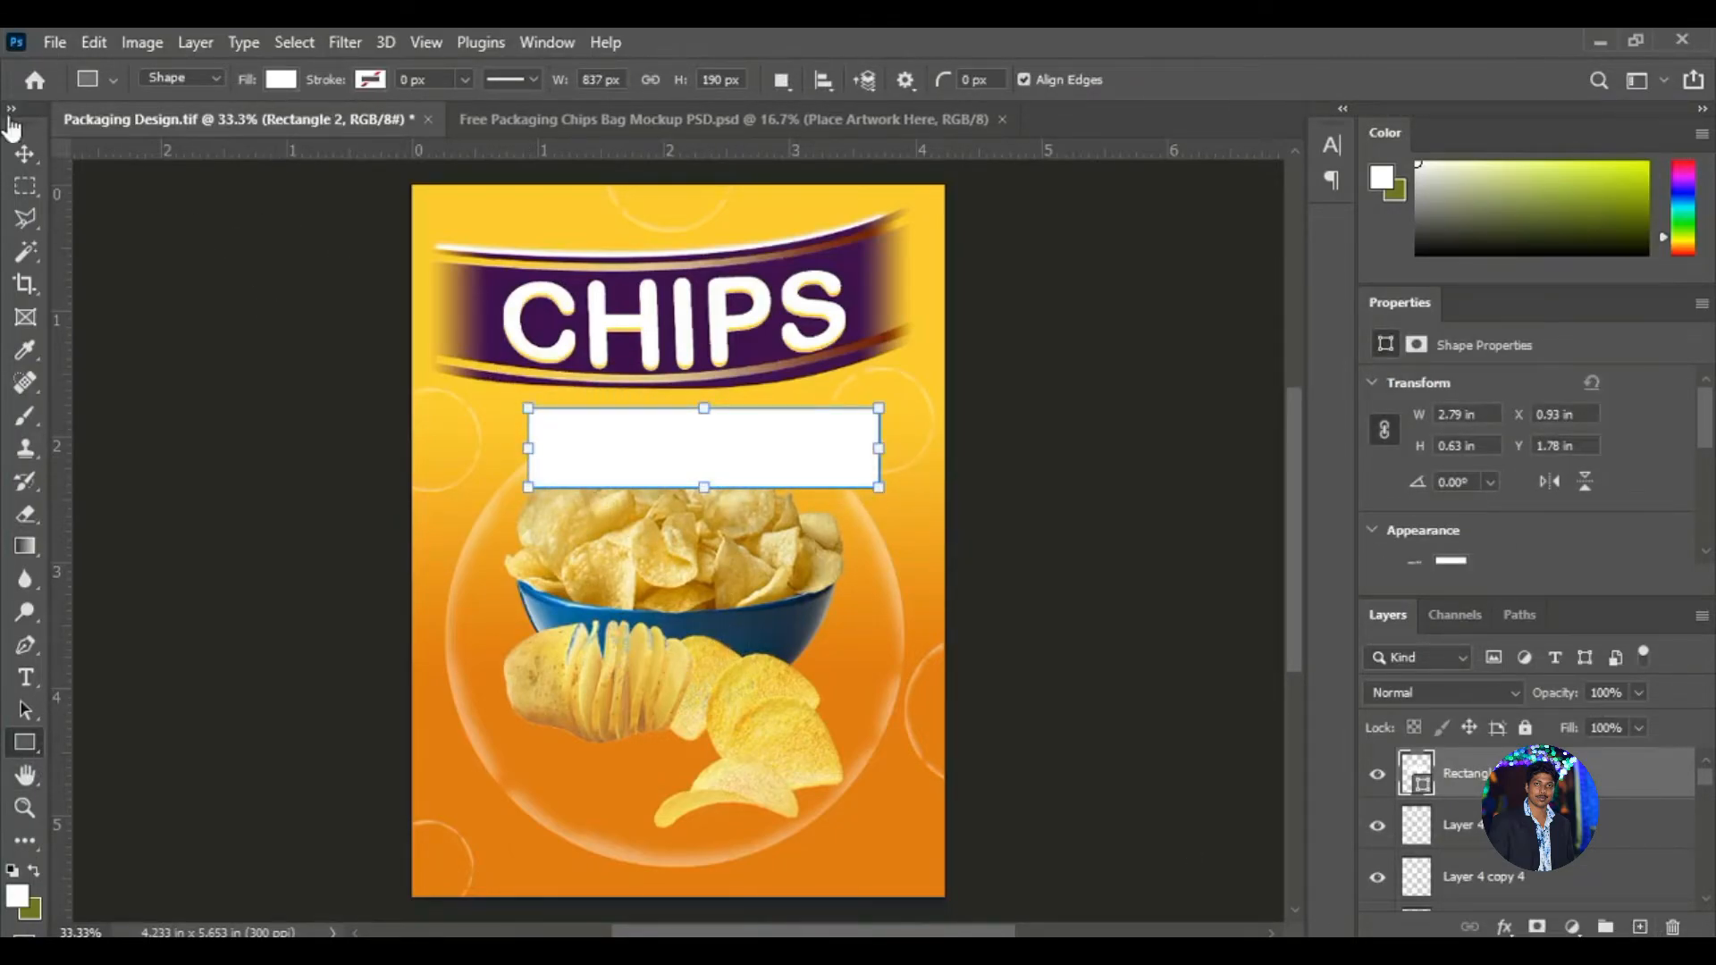
pyautogui.click(25, 154)
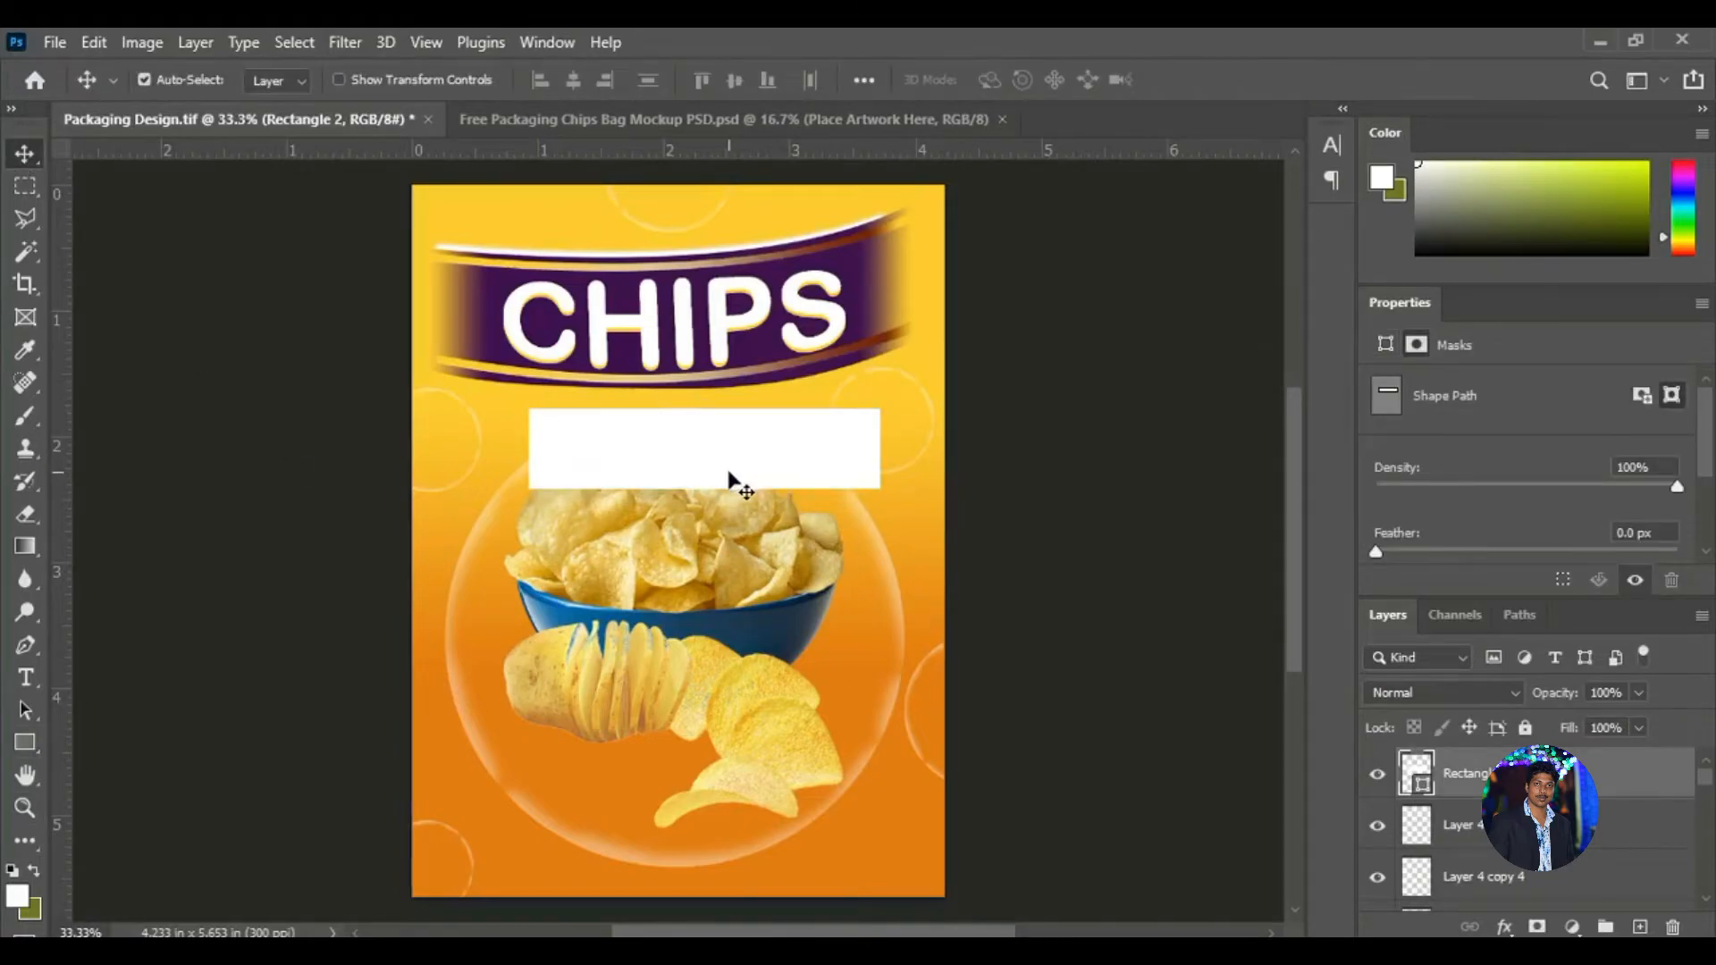
# Shrink the white rectangle to about 1.63 × 0.47 in, rotate it to -4.57° and position it between the banner and the bowl.
pyautogui.hotkey('ctrl', 't')
pyautogui.moveTo(892, 510); pyautogui.dragTo(854, 463)
pyautogui.moveTo(743, 452); pyautogui.dragTo(701, 432)
pyautogui.moveTo(824, 384); pyautogui.dragTo(749, 416)
pyautogui.click(1244, 79)
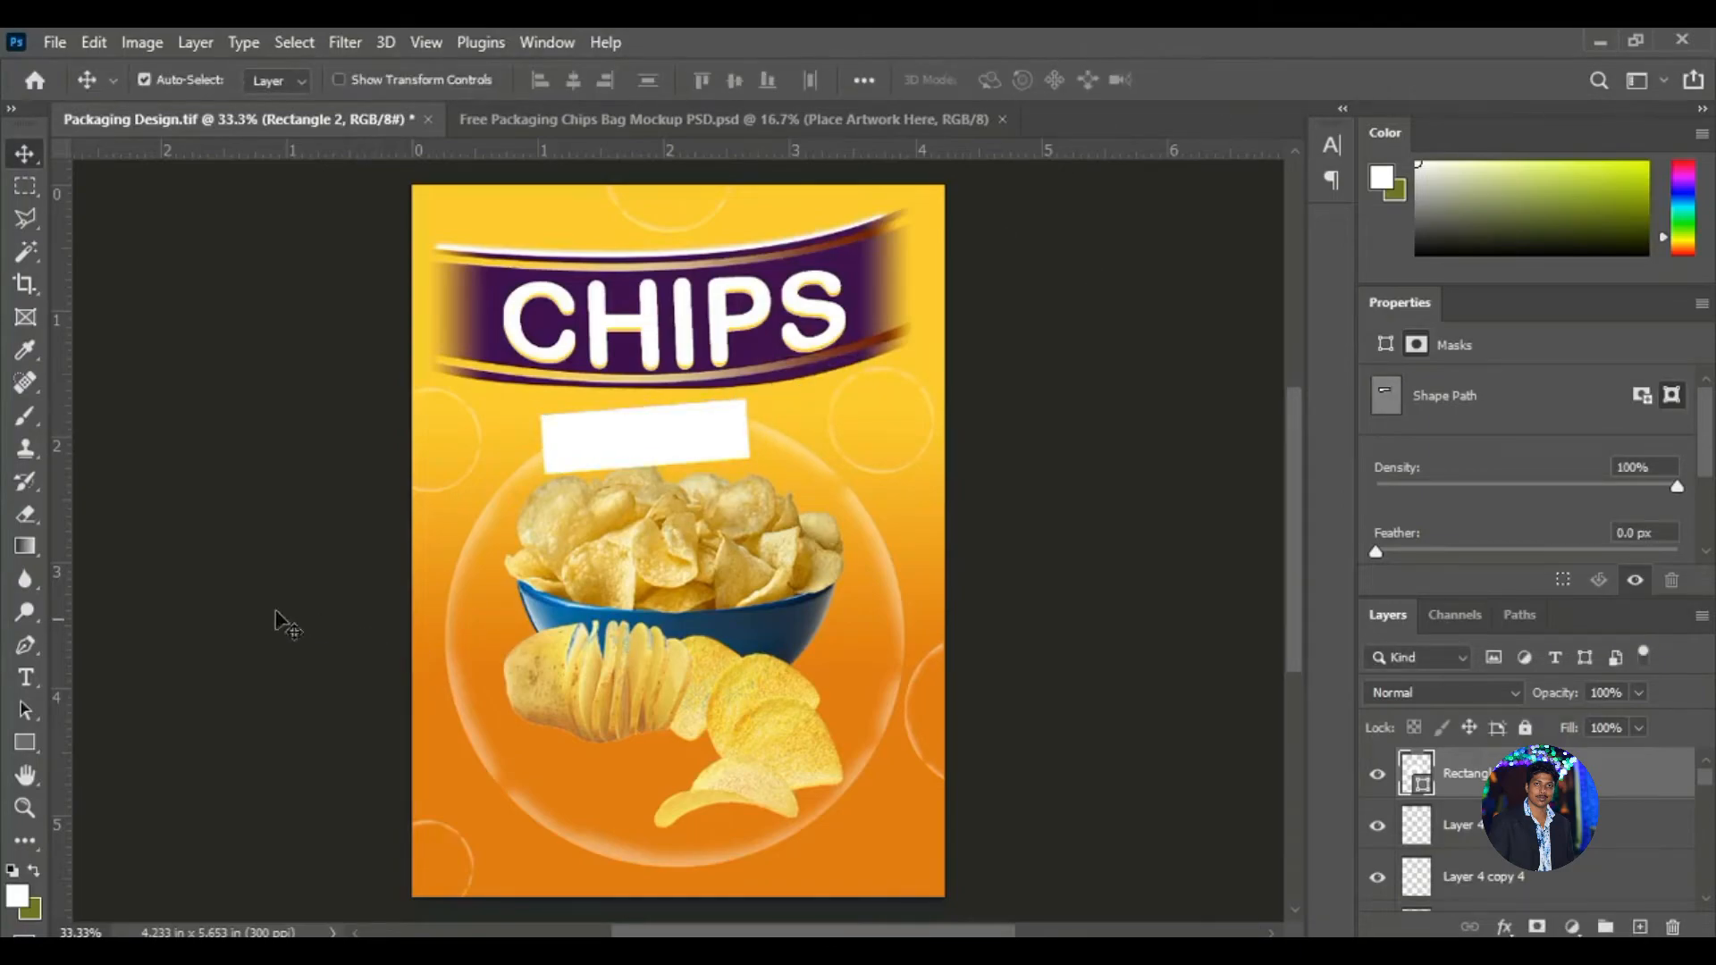
# Add a layer mask to the white rectangle and fade its left end with a black-to-white gradient.
pyautogui.click(27, 547)
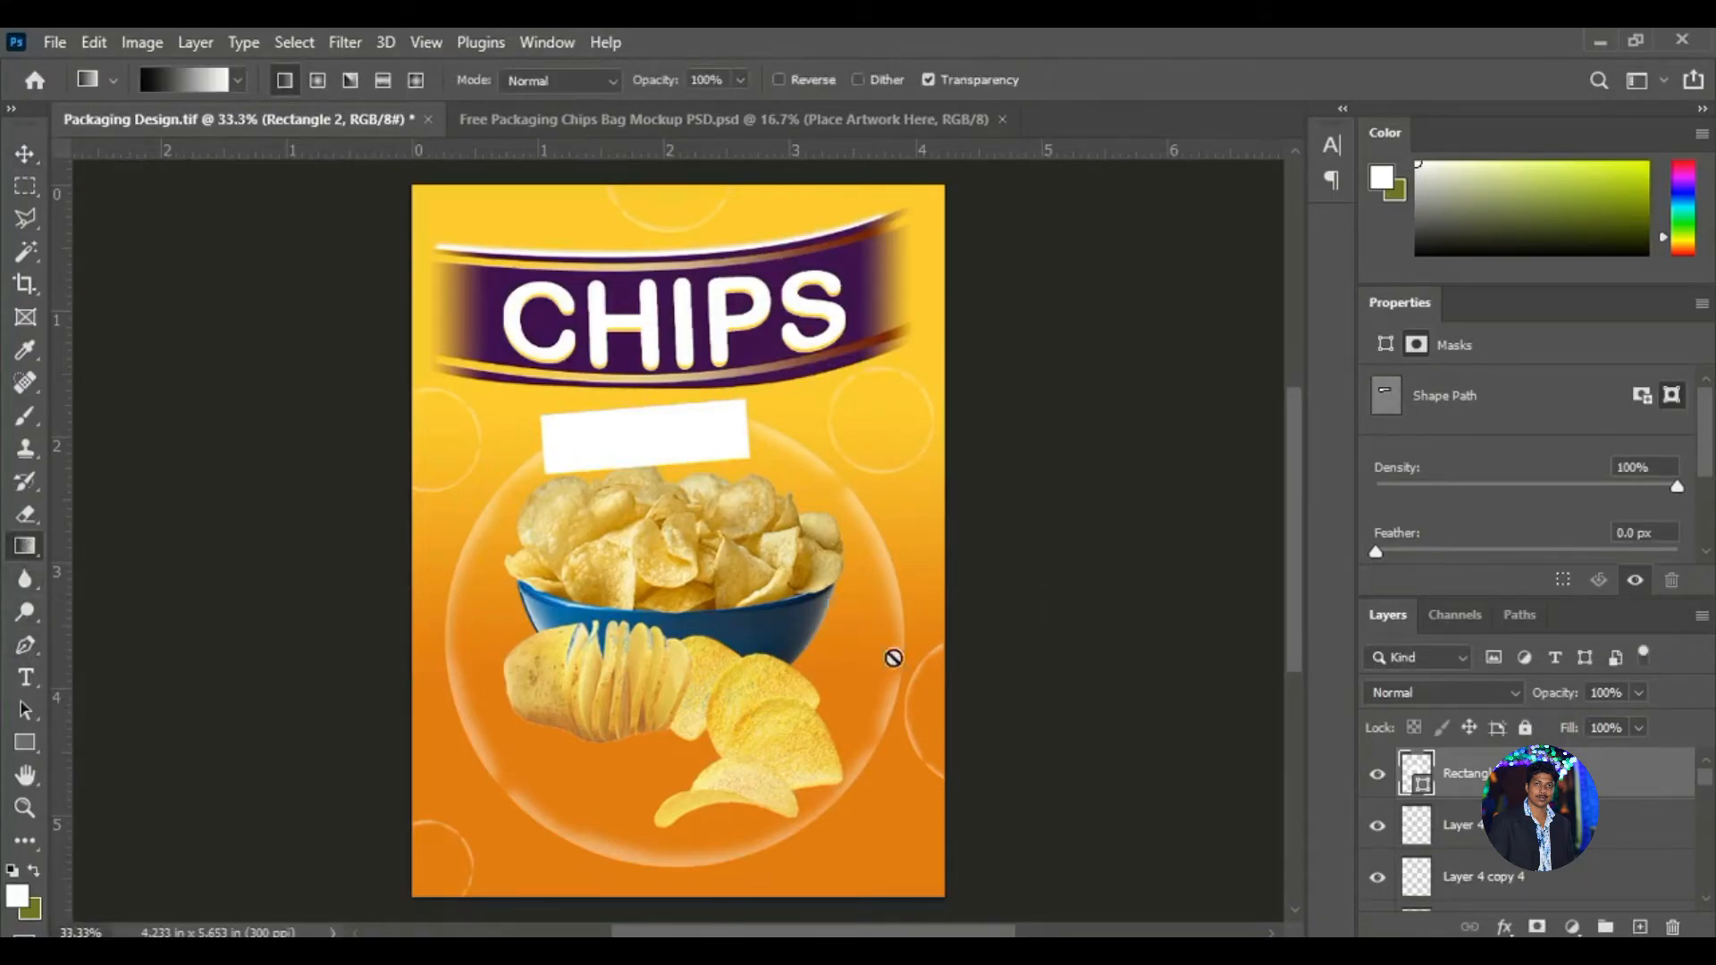
pyautogui.click(1537, 927)
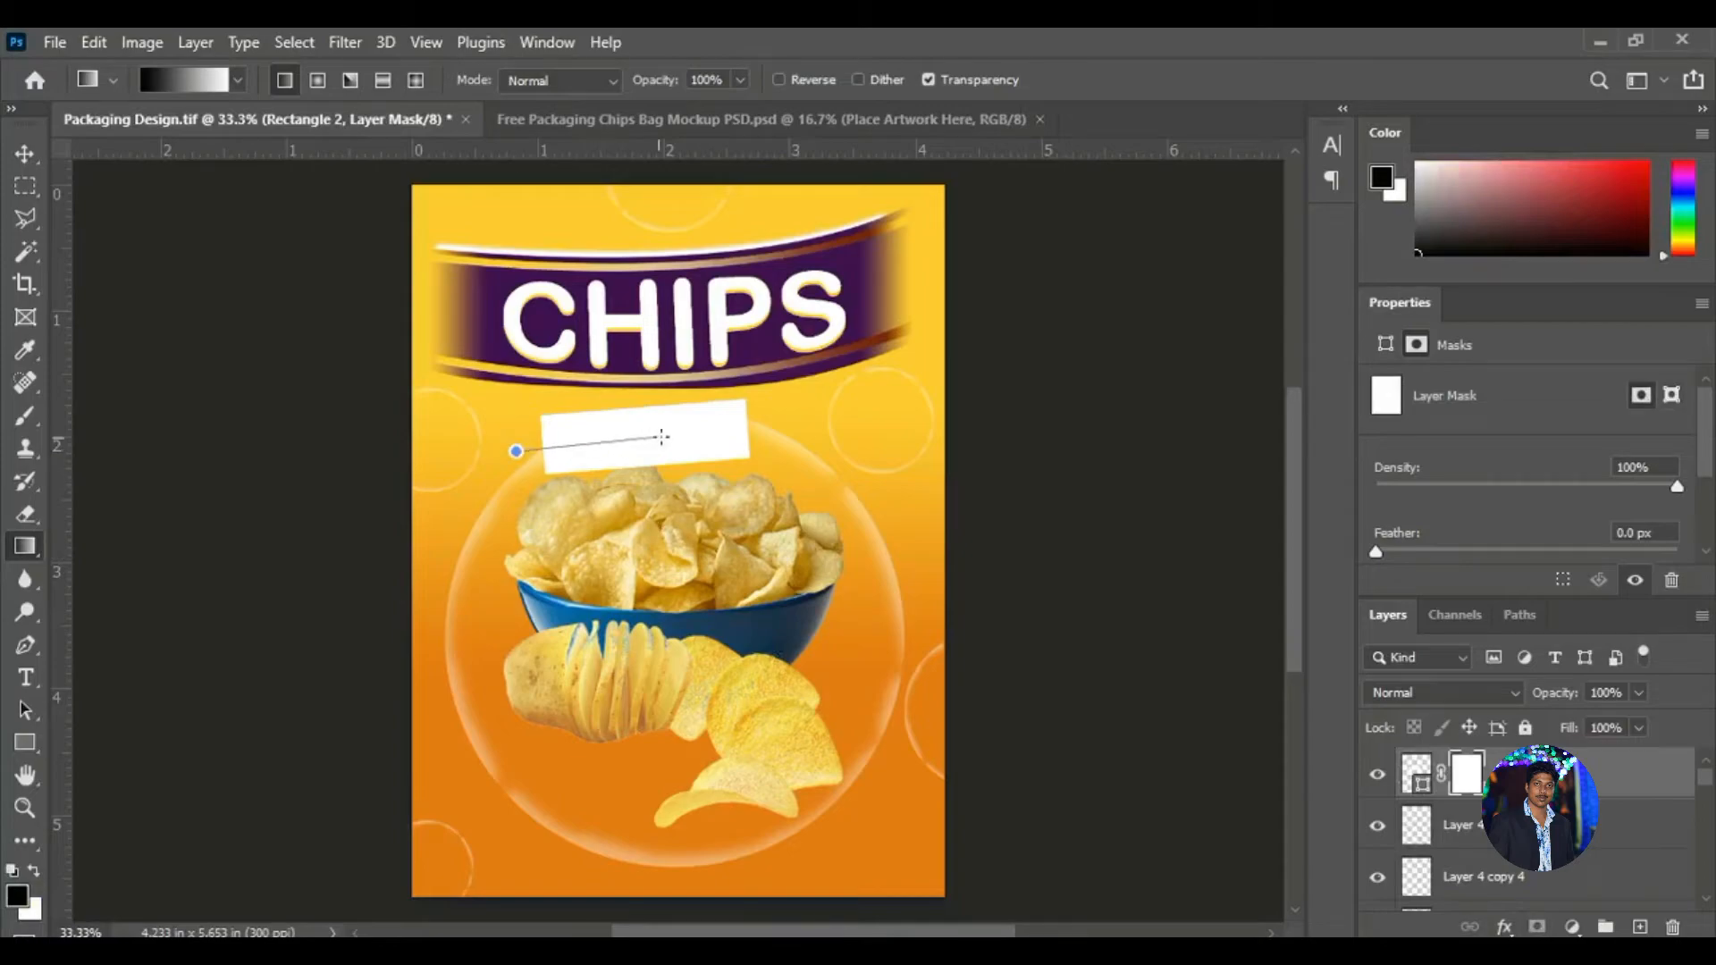
pyautogui.moveTo(662, 437); pyautogui.dragTo(663, 437)
# Duplicate the white rectangle, fade the copy's right end with a masked gradient, and align it with the original as one continuous strip.
pyautogui.moveTo(715, 438); pyautogui.dragTo(784, 591)
pyautogui.click(1473, 778)
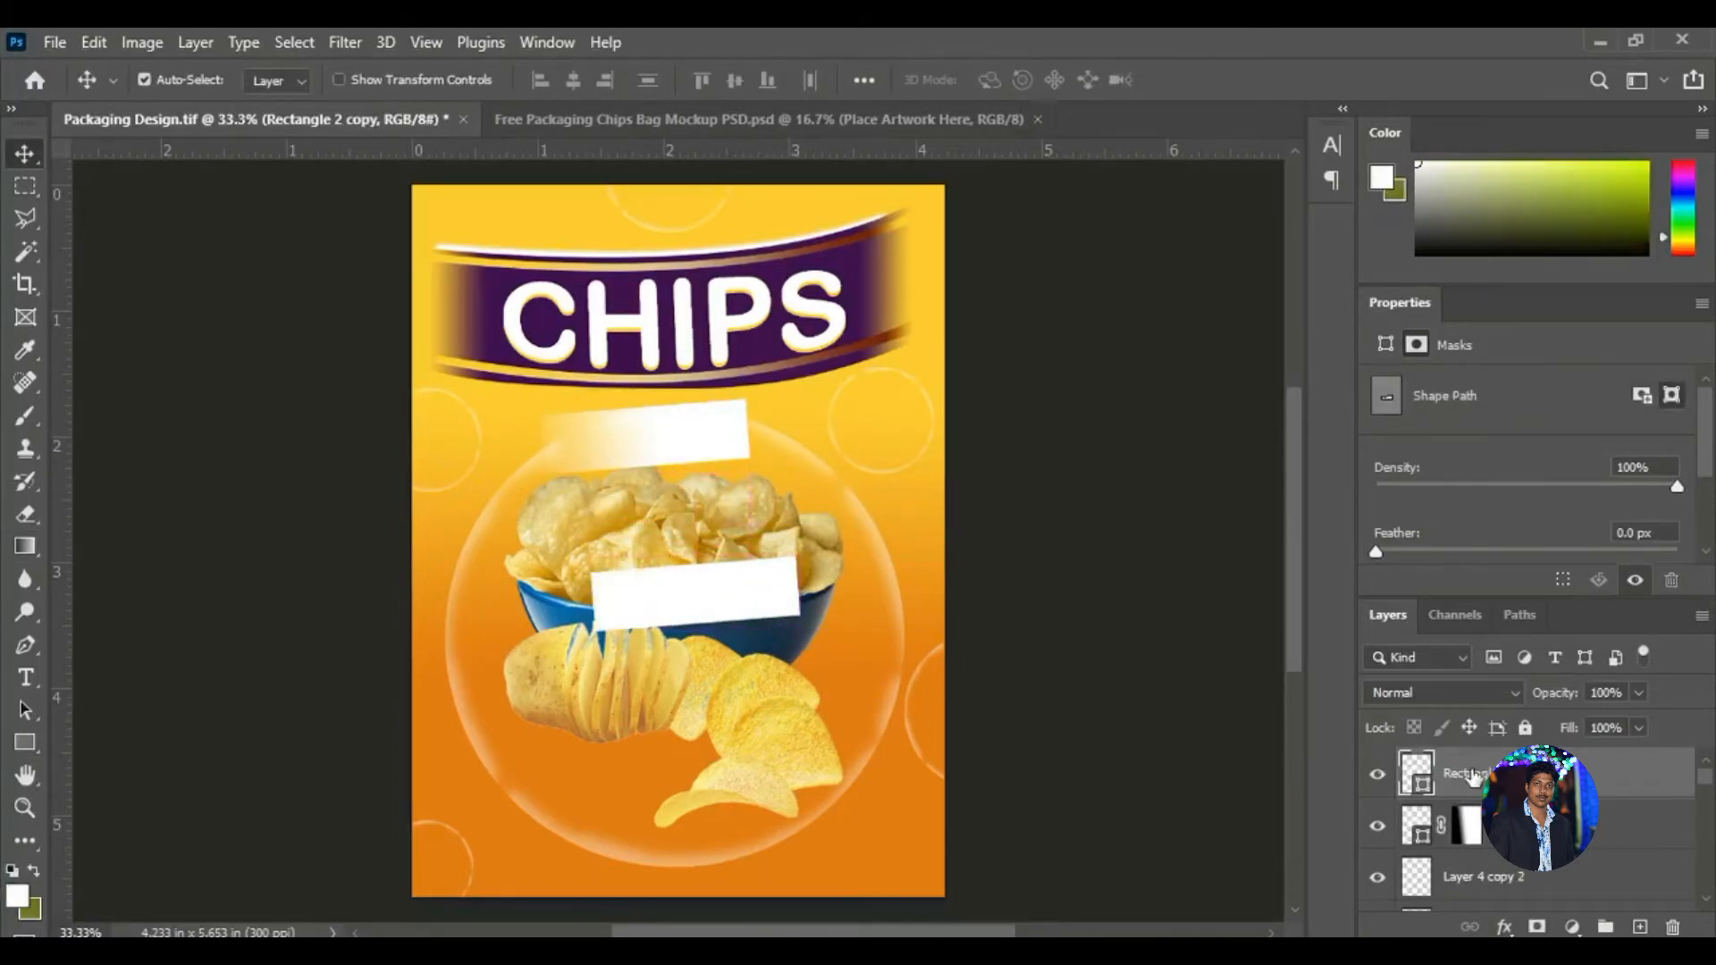
pyautogui.click(25, 549)
pyautogui.click(1537, 927)
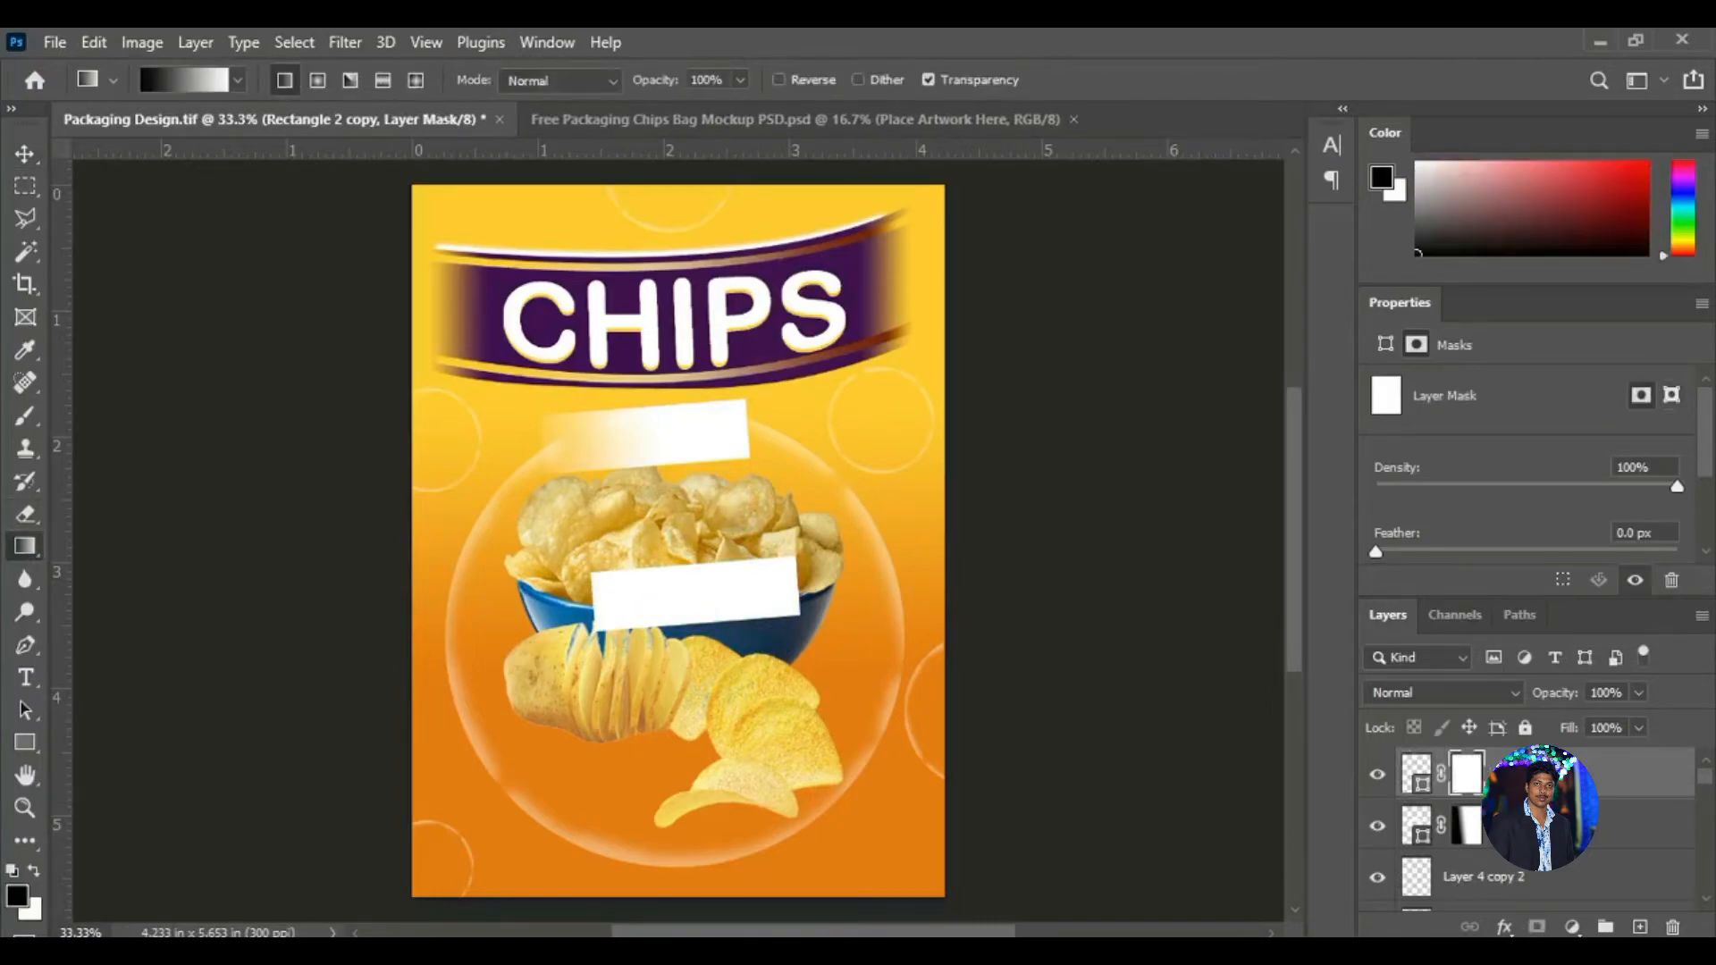
pyautogui.moveTo(690, 588); pyautogui.dragTo(701, 433)
pyautogui.click(25, 154)
pyautogui.scroll(5, 731, 426)
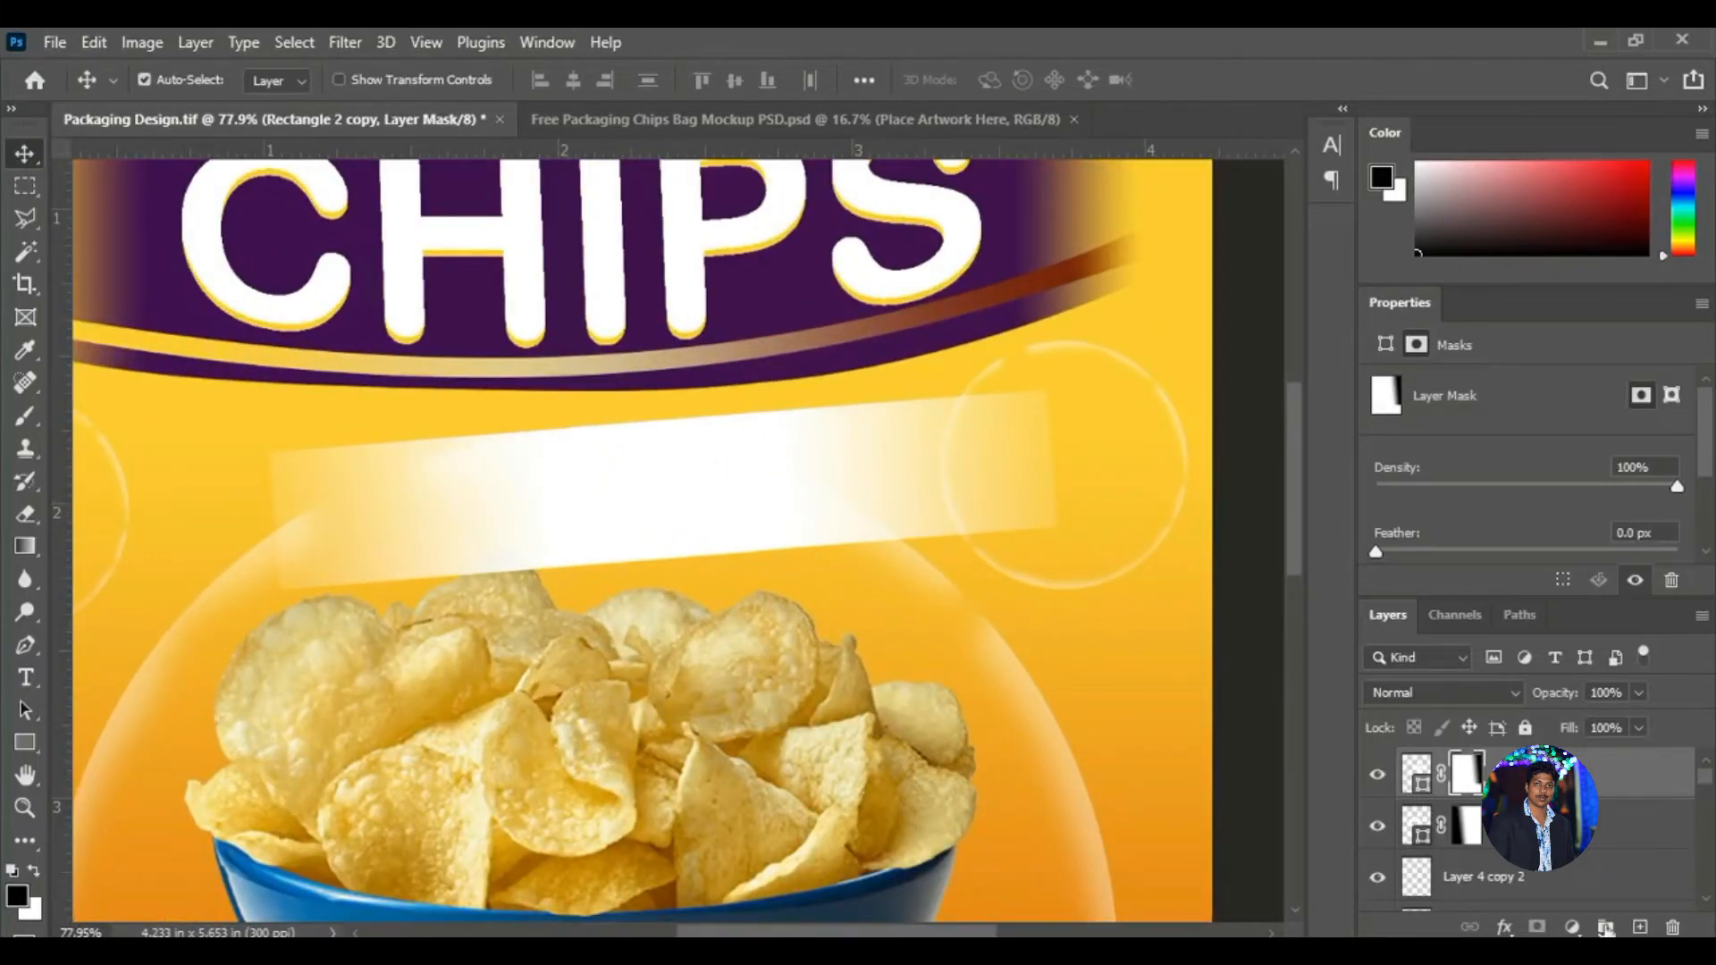
pyautogui.hotkey('ctrl', '2')
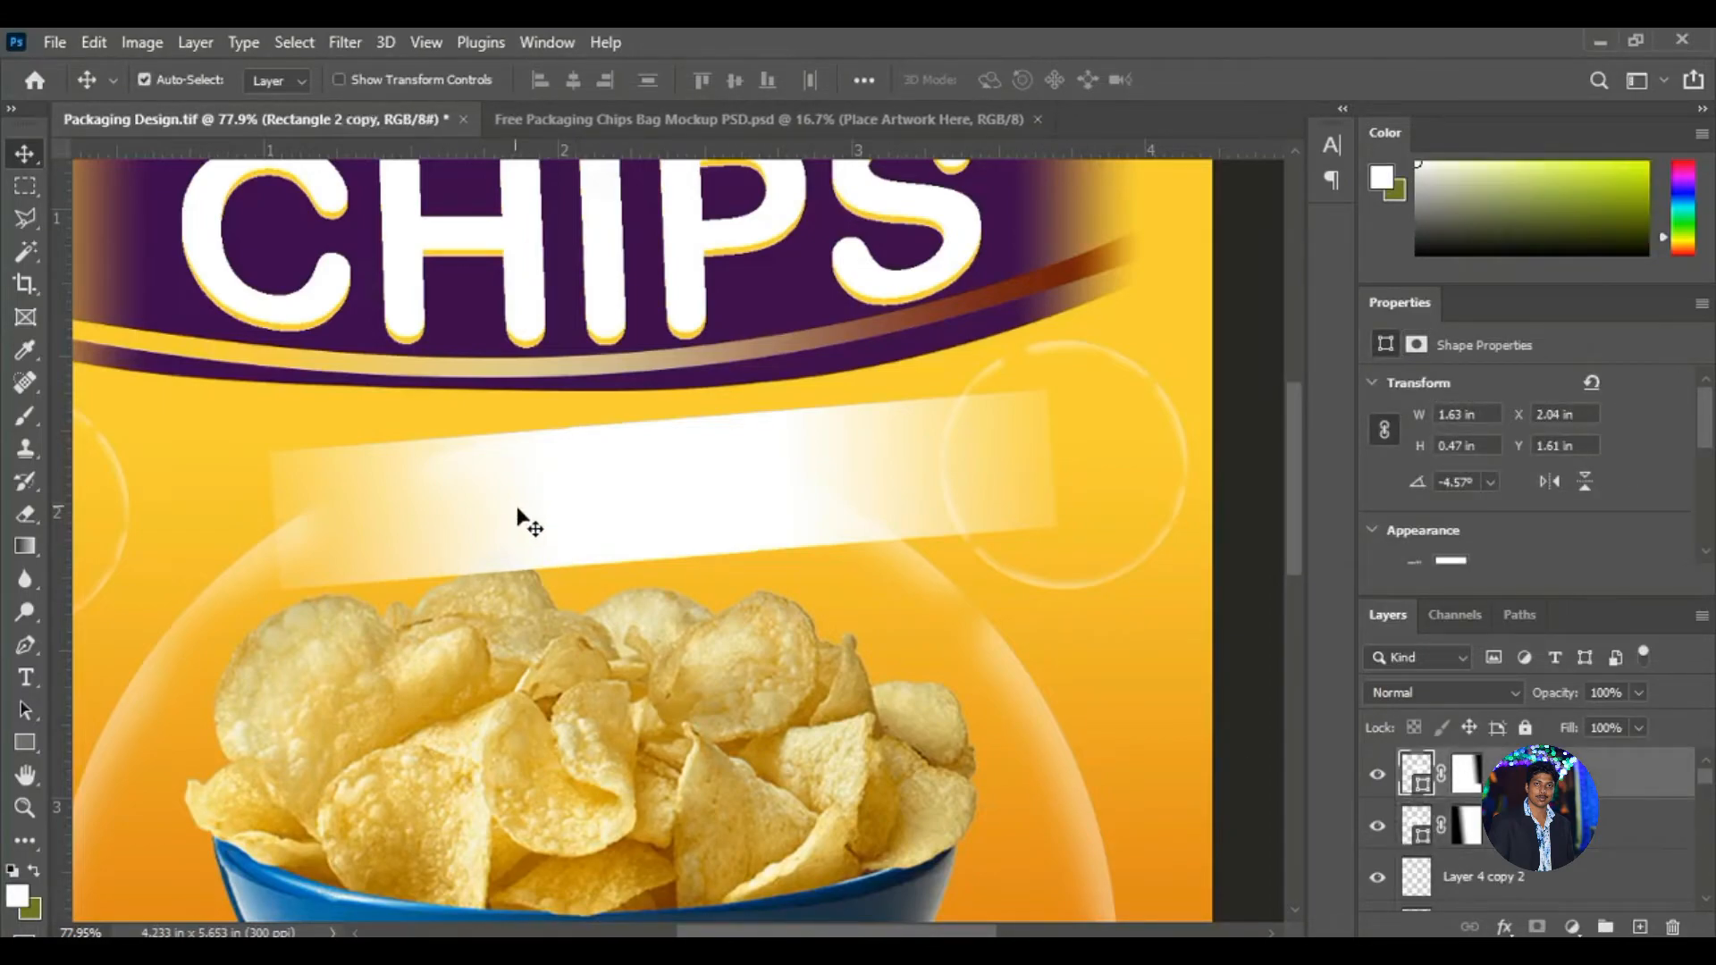
pyautogui.scroll(-2, 420, 497)
pyautogui.moveTo(567, 521); pyautogui.dragTo(532, 505)
pyautogui.click(1418, 826)
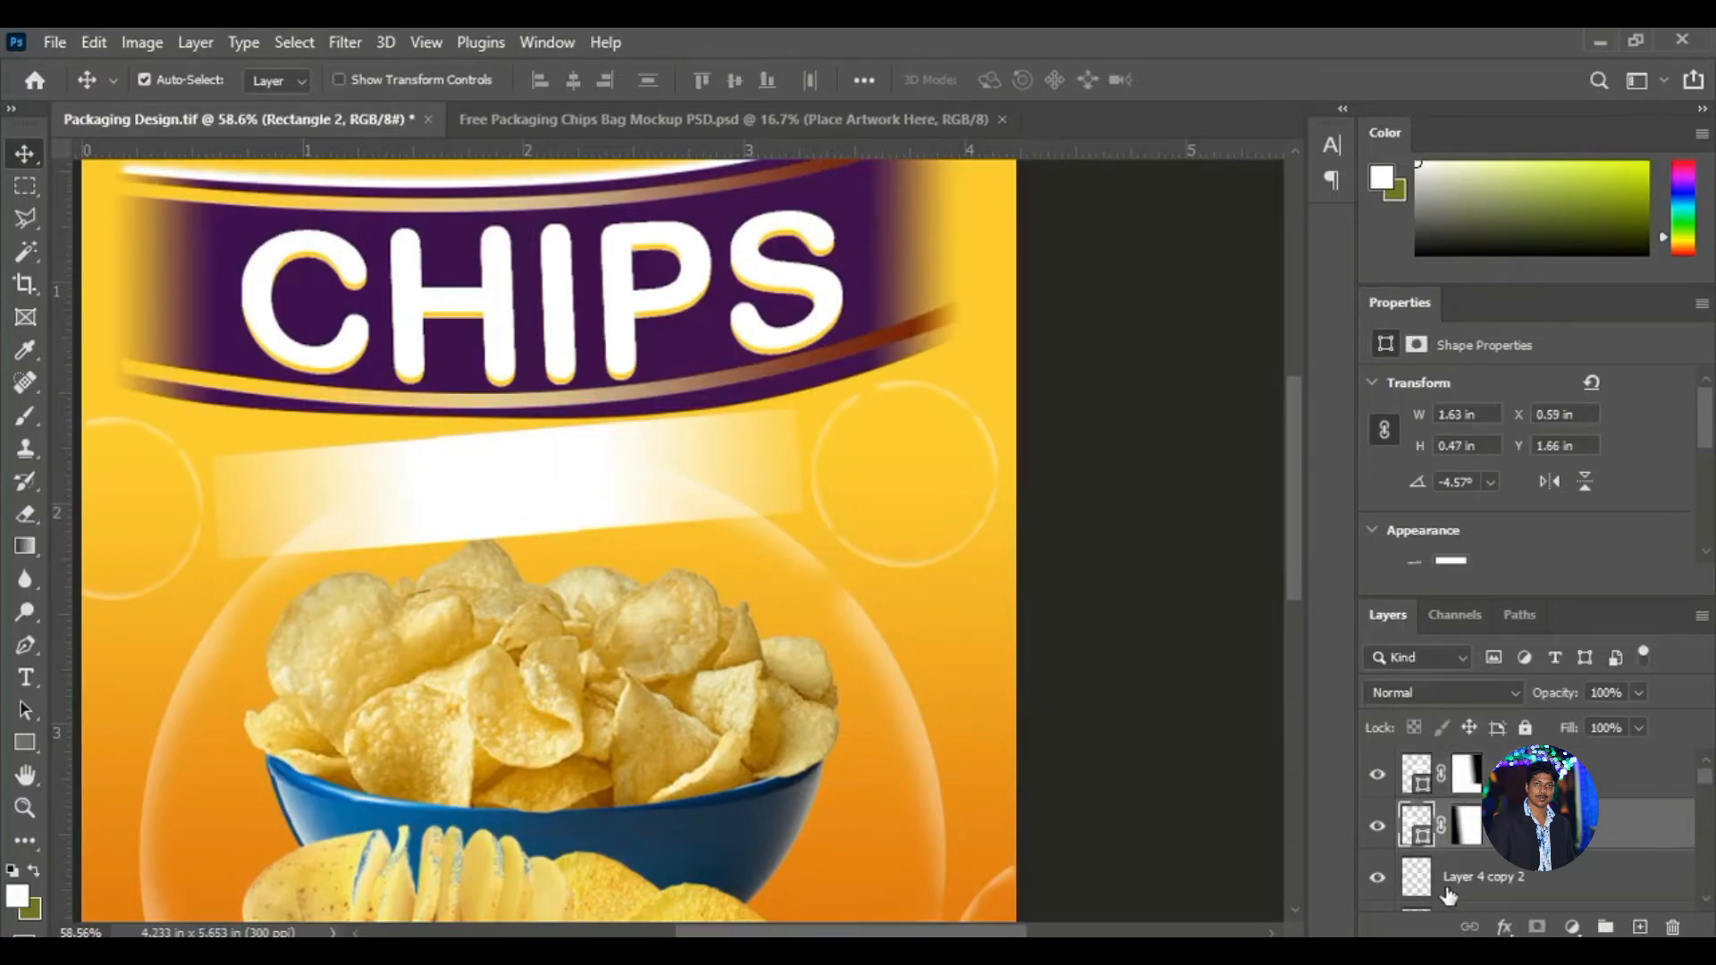
pyautogui.click(1613, 774)
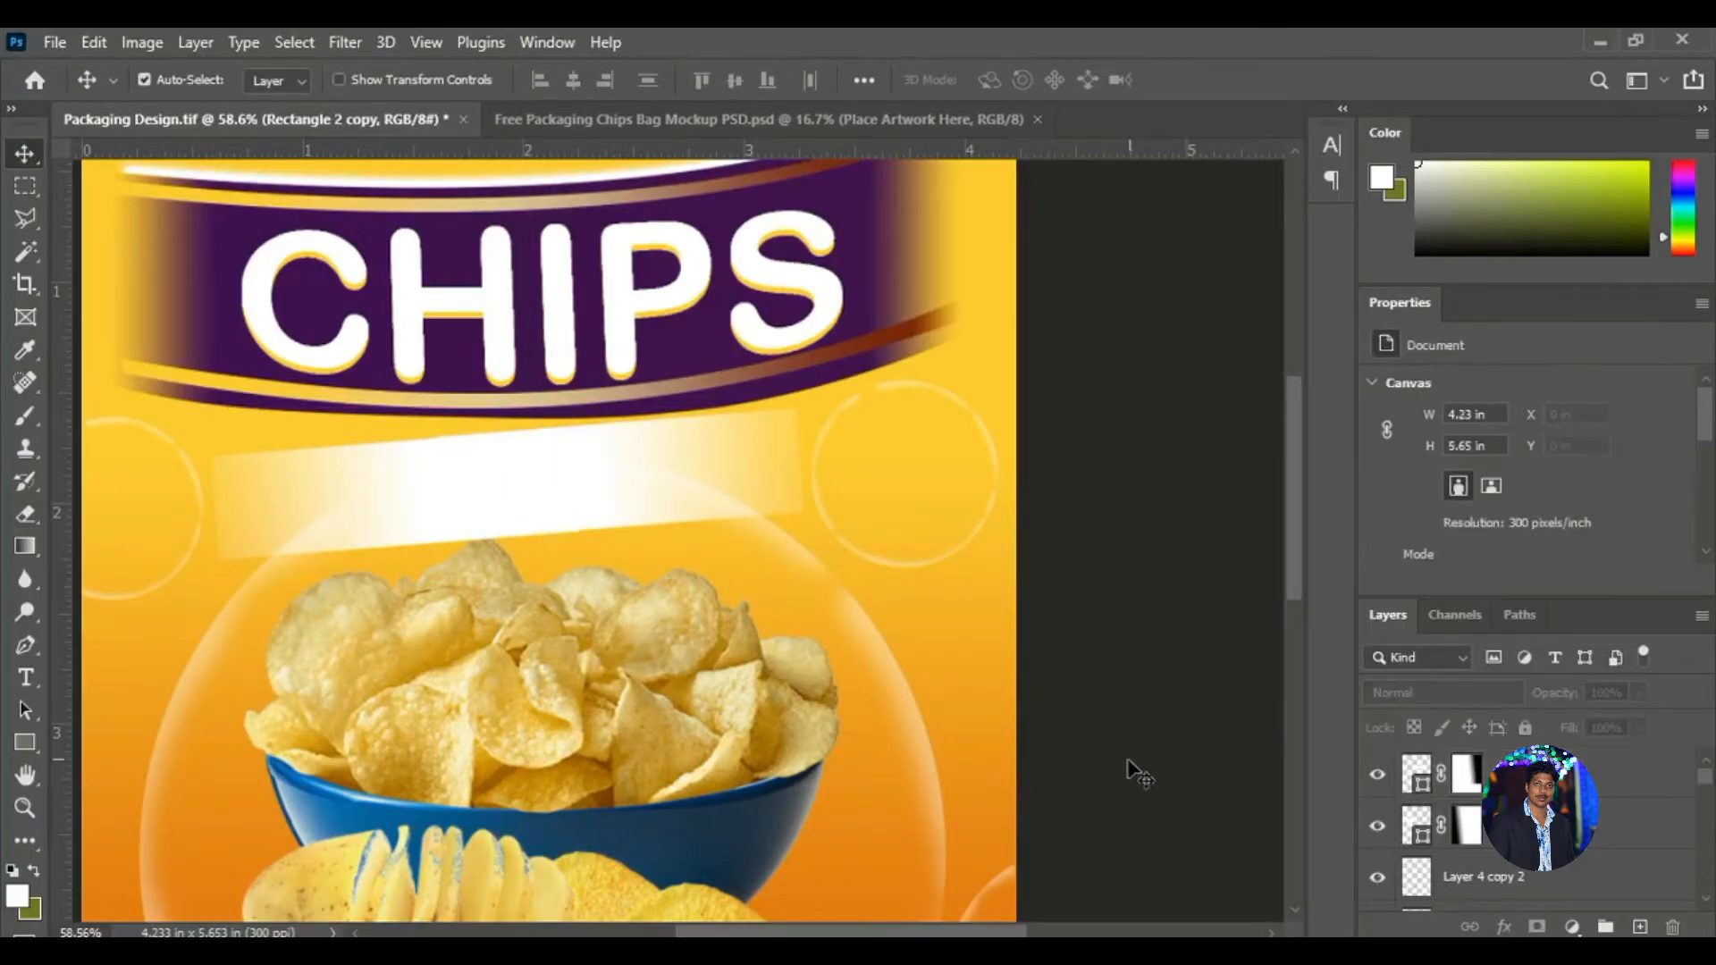
# Add the text "Real Chips" in 36 pt Arial Rounded MT Bold over the chips bowl.
pyautogui.click(1134, 769)
pyautogui.scroll(-2, 561, 626)
pyautogui.scroll(1, 27, 572)
pyautogui.click(25, 677)
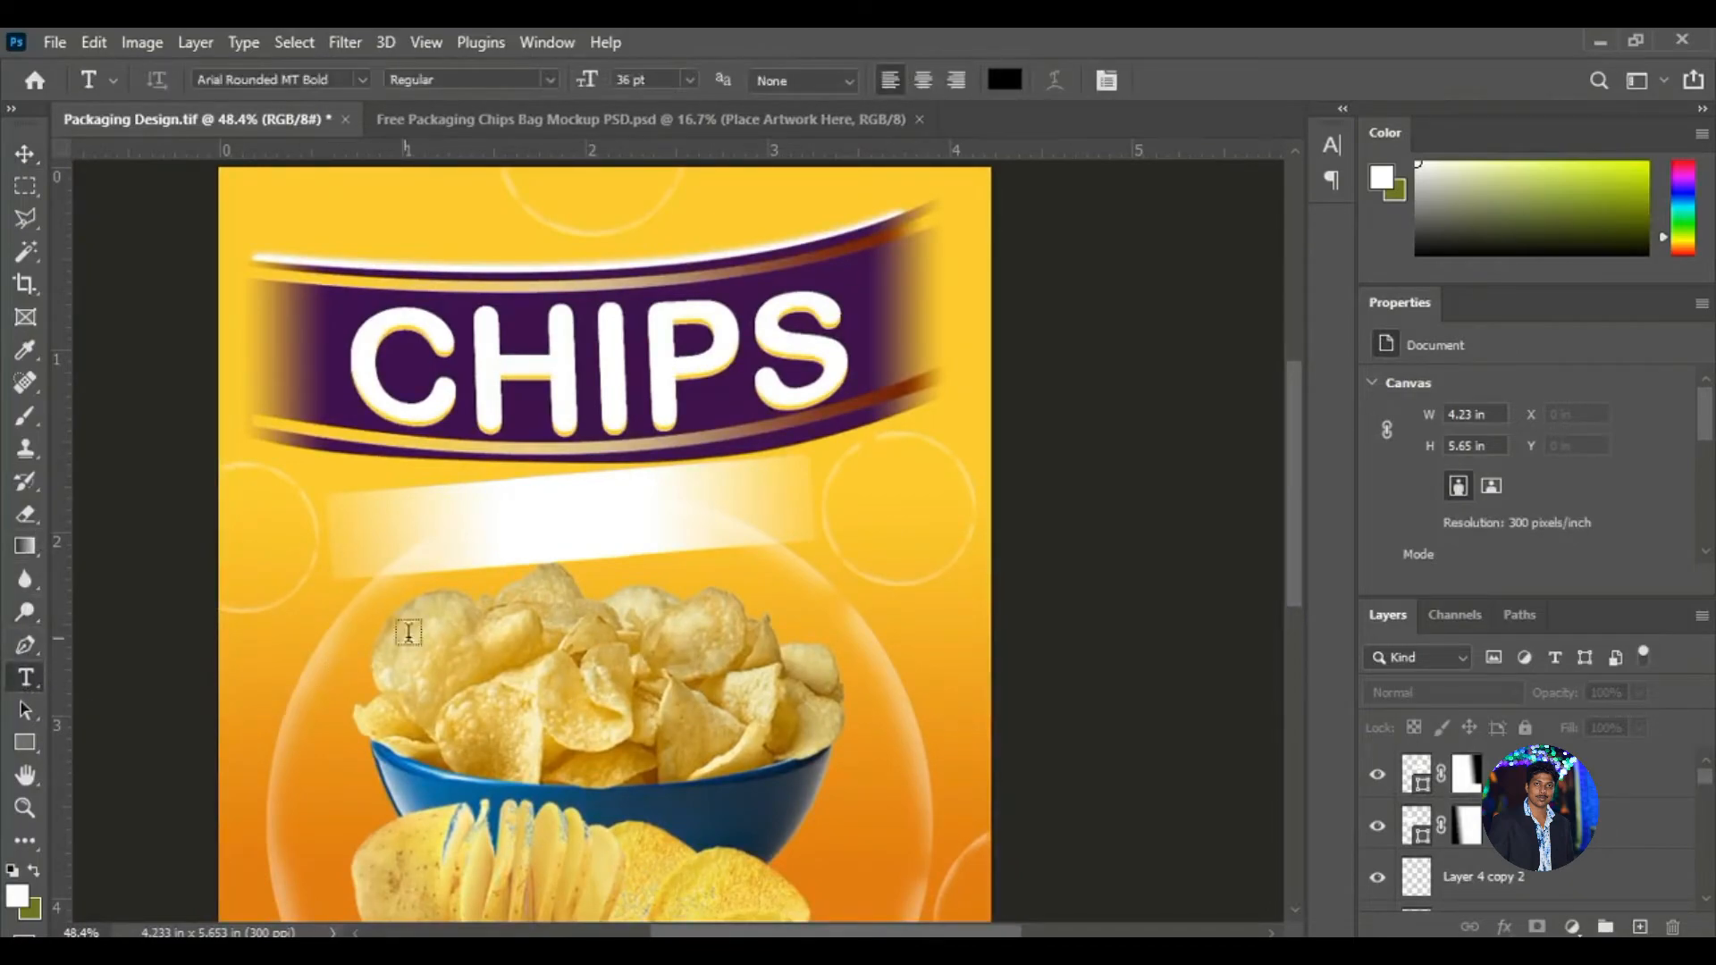
pyautogui.click(515, 657)
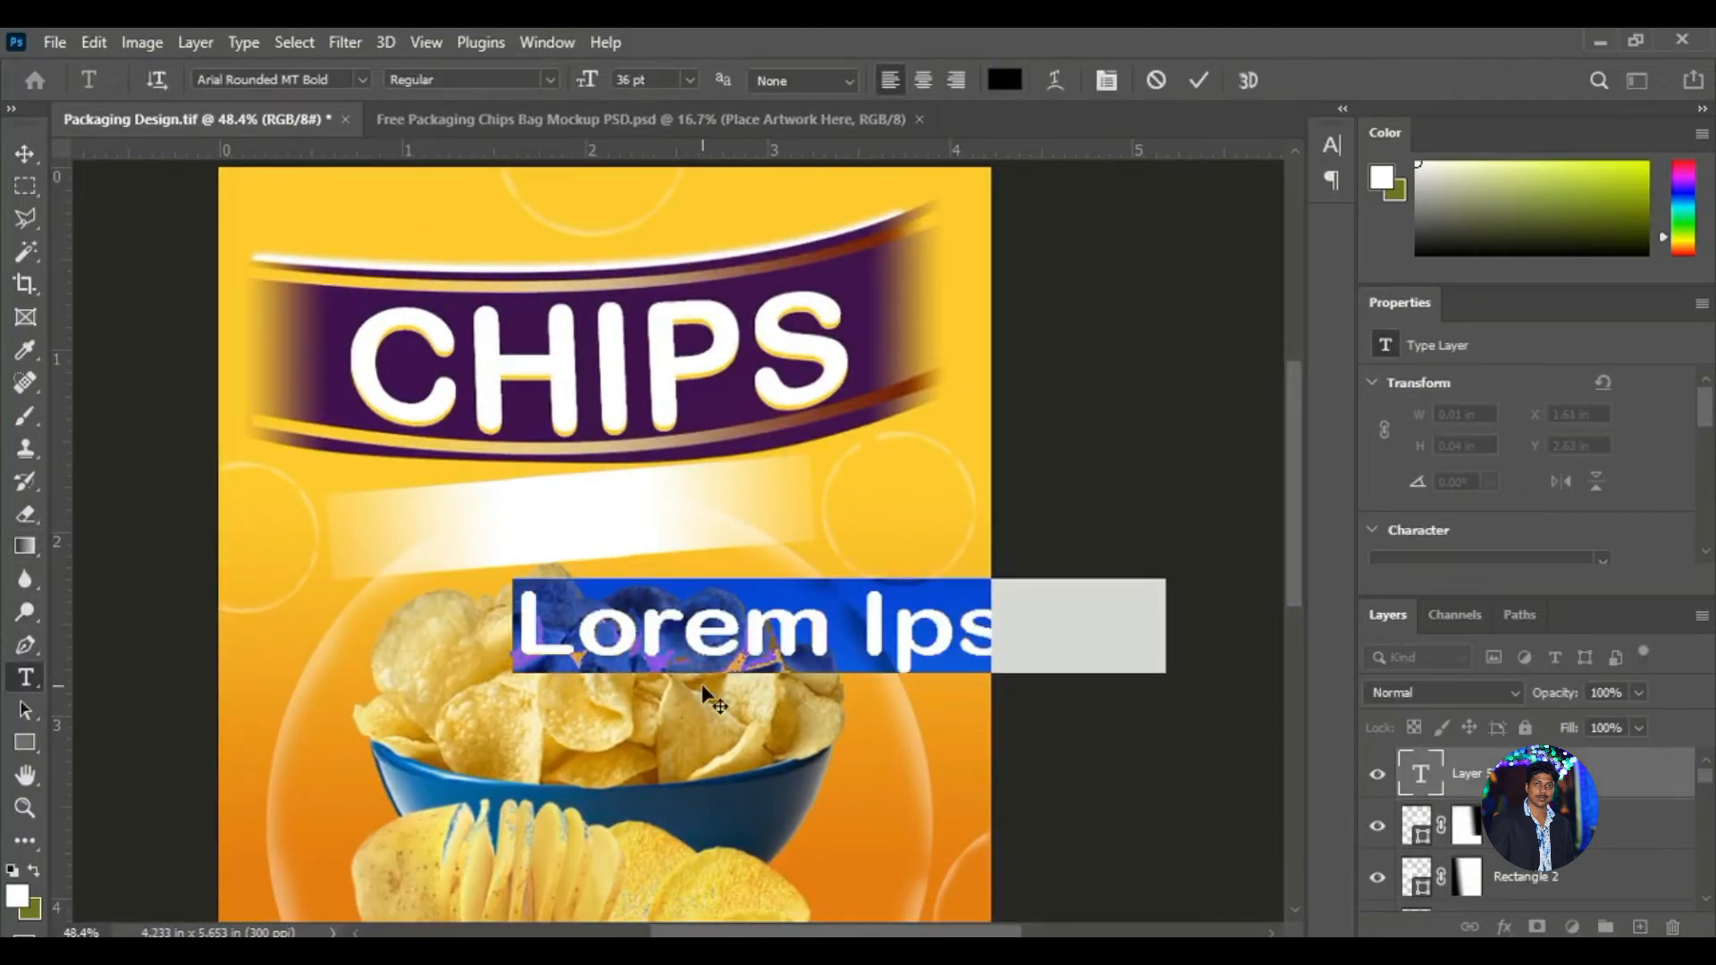
pyautogui.write('Real')
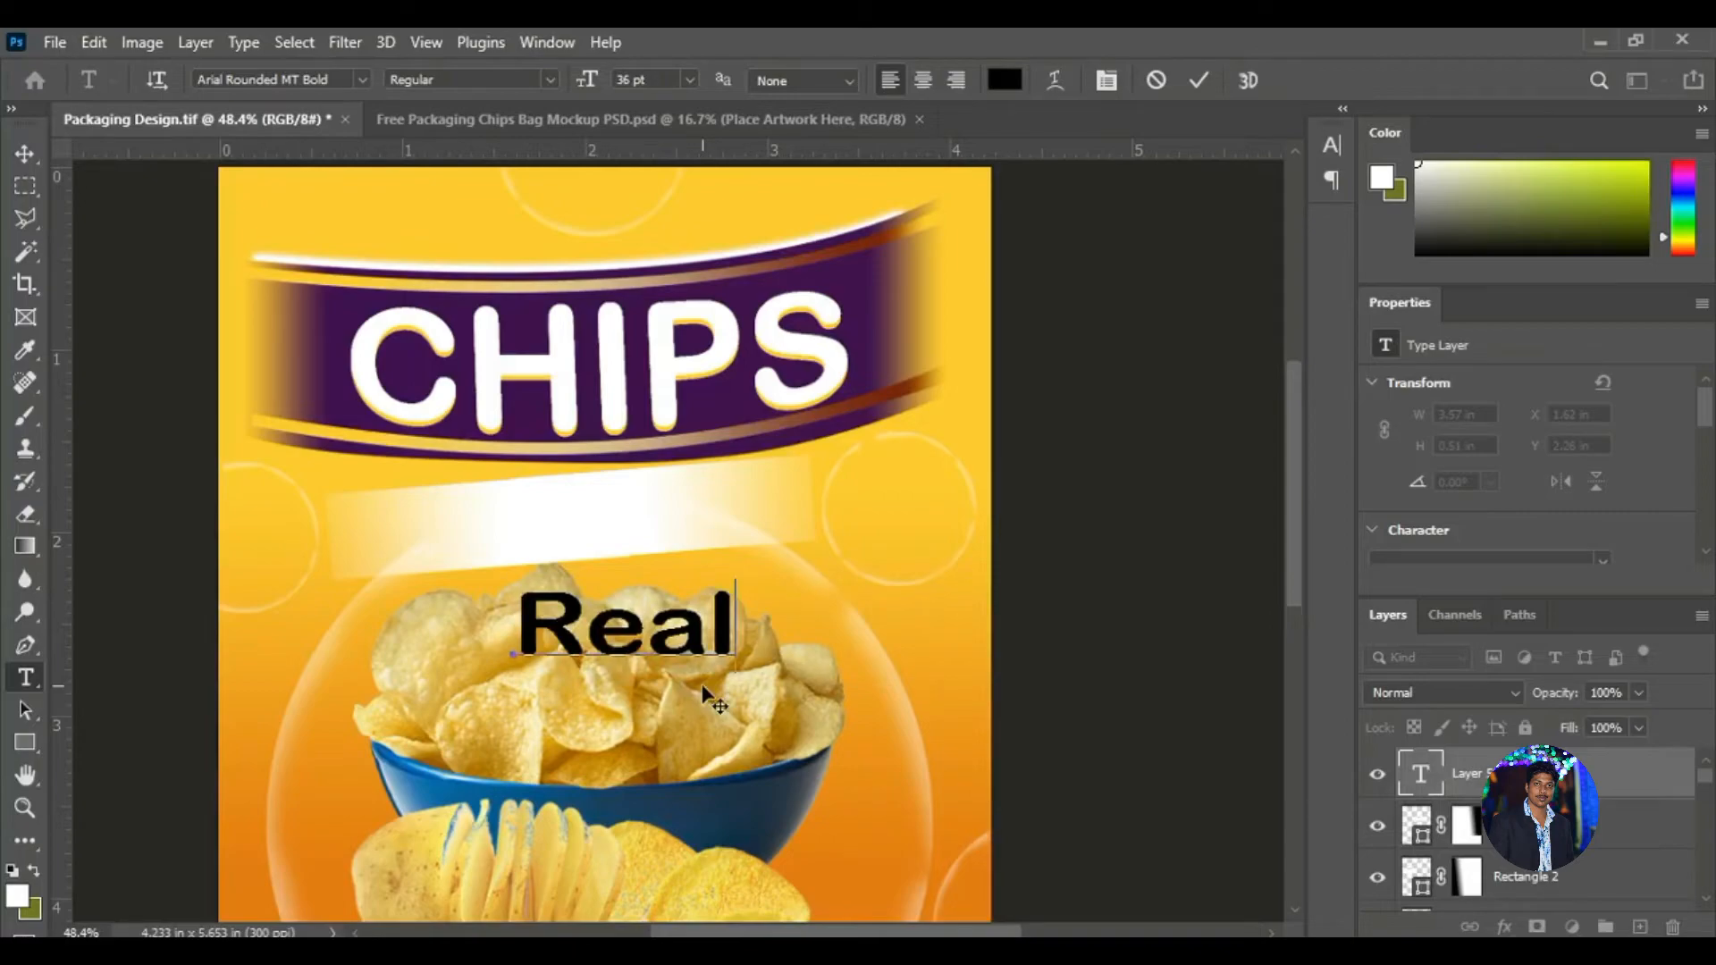
pyautogui.write(' Ch')
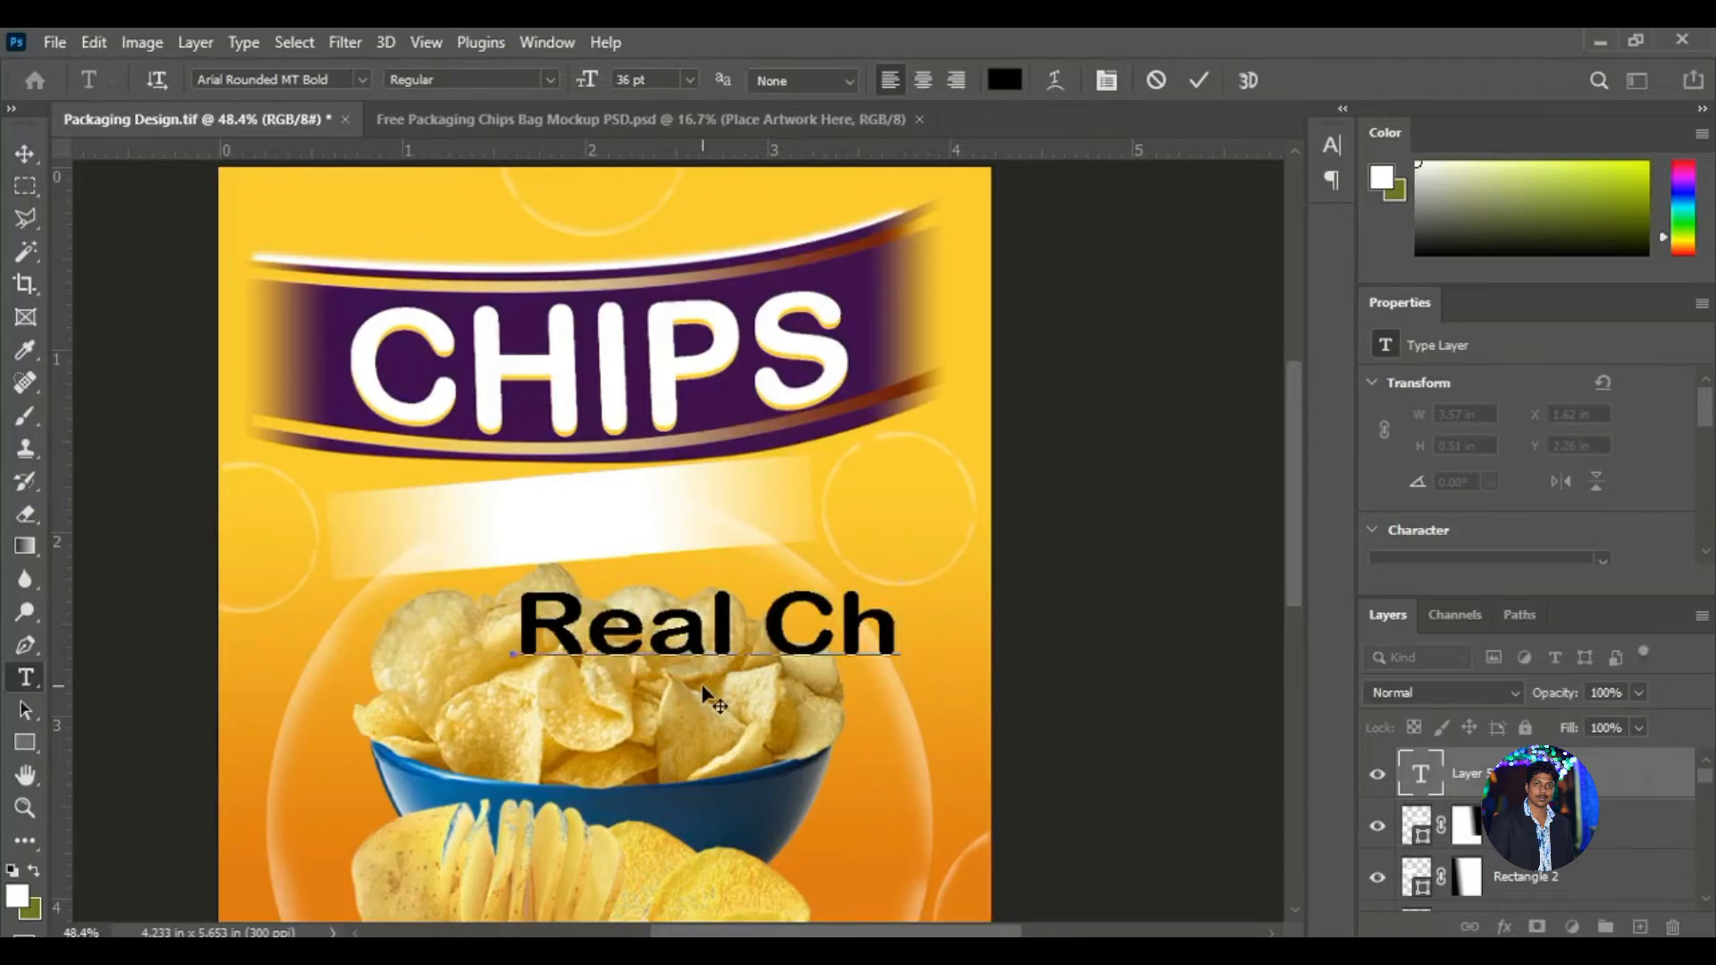
pyautogui.write('ip')
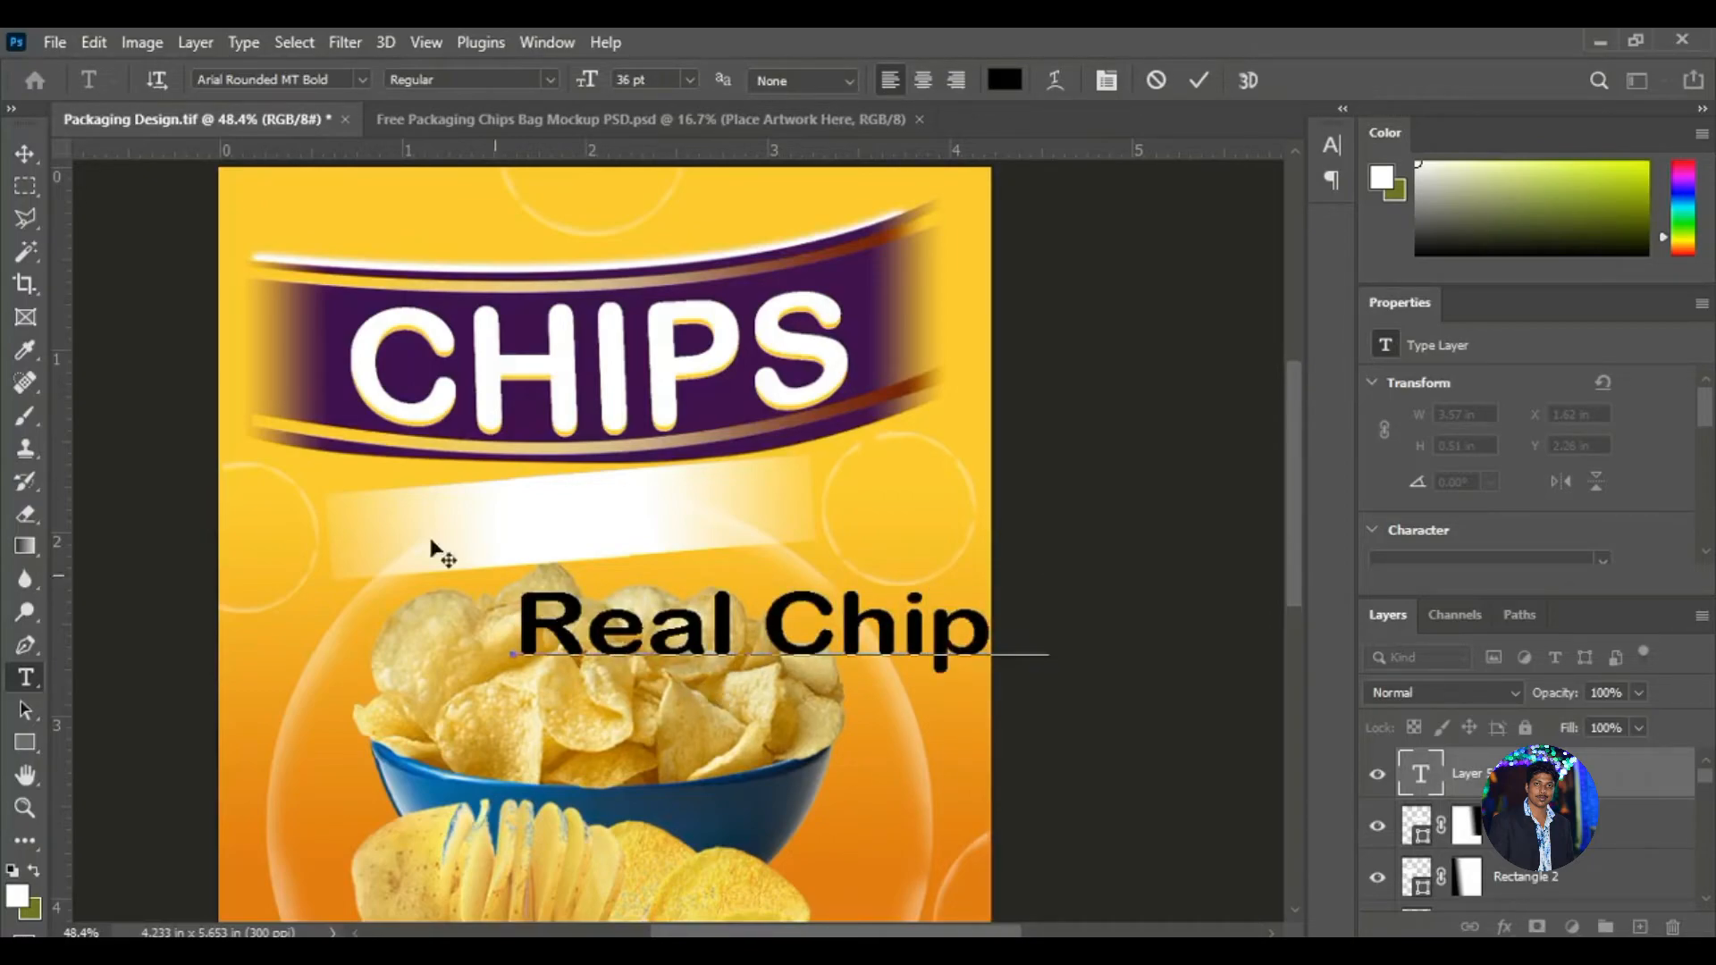
pyautogui.click(25, 155)
# Scale the Real Chips text to about 2.41 × 0.61 in, rotate it to -4.73° and place it on the white strip.
pyautogui.moveTo(799, 822); pyautogui.dragTo(632, 722)
pyautogui.hotkey('ctrl', 't')
pyautogui.moveTo(908, 601); pyautogui.dragTo(836, 559)
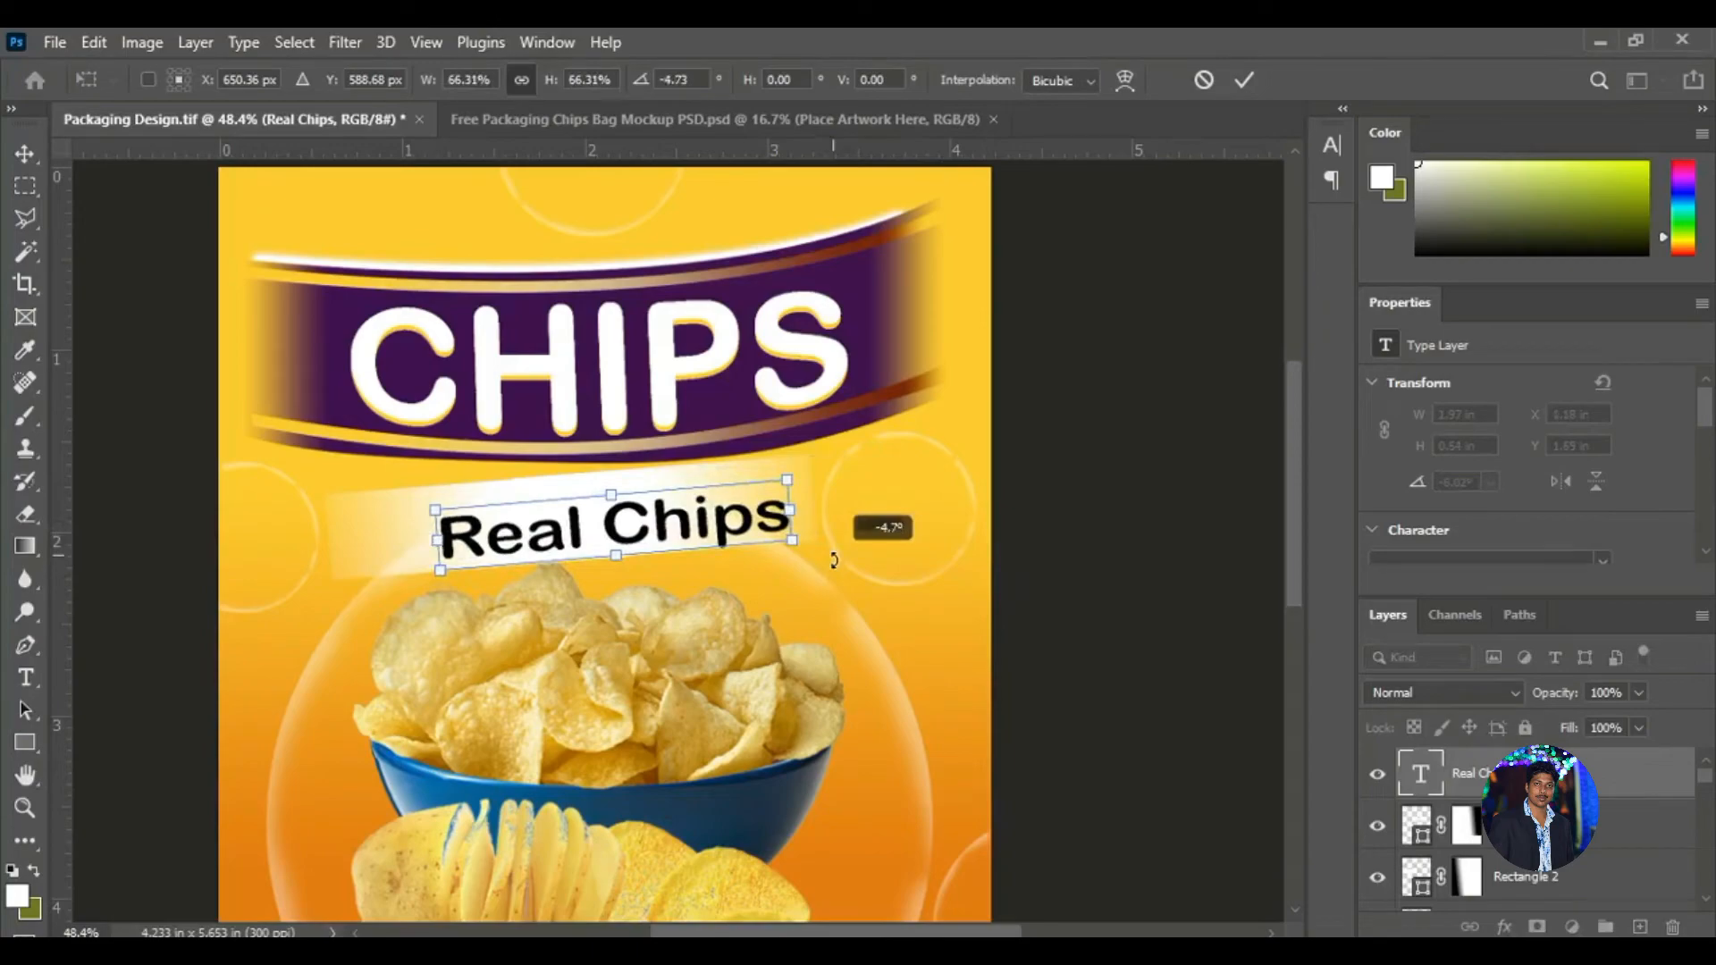
pyautogui.moveTo(615, 547); pyautogui.dragTo(556, 532)
pyautogui.moveTo(760, 534); pyautogui.dragTo(794, 535)
pyautogui.press('Return')
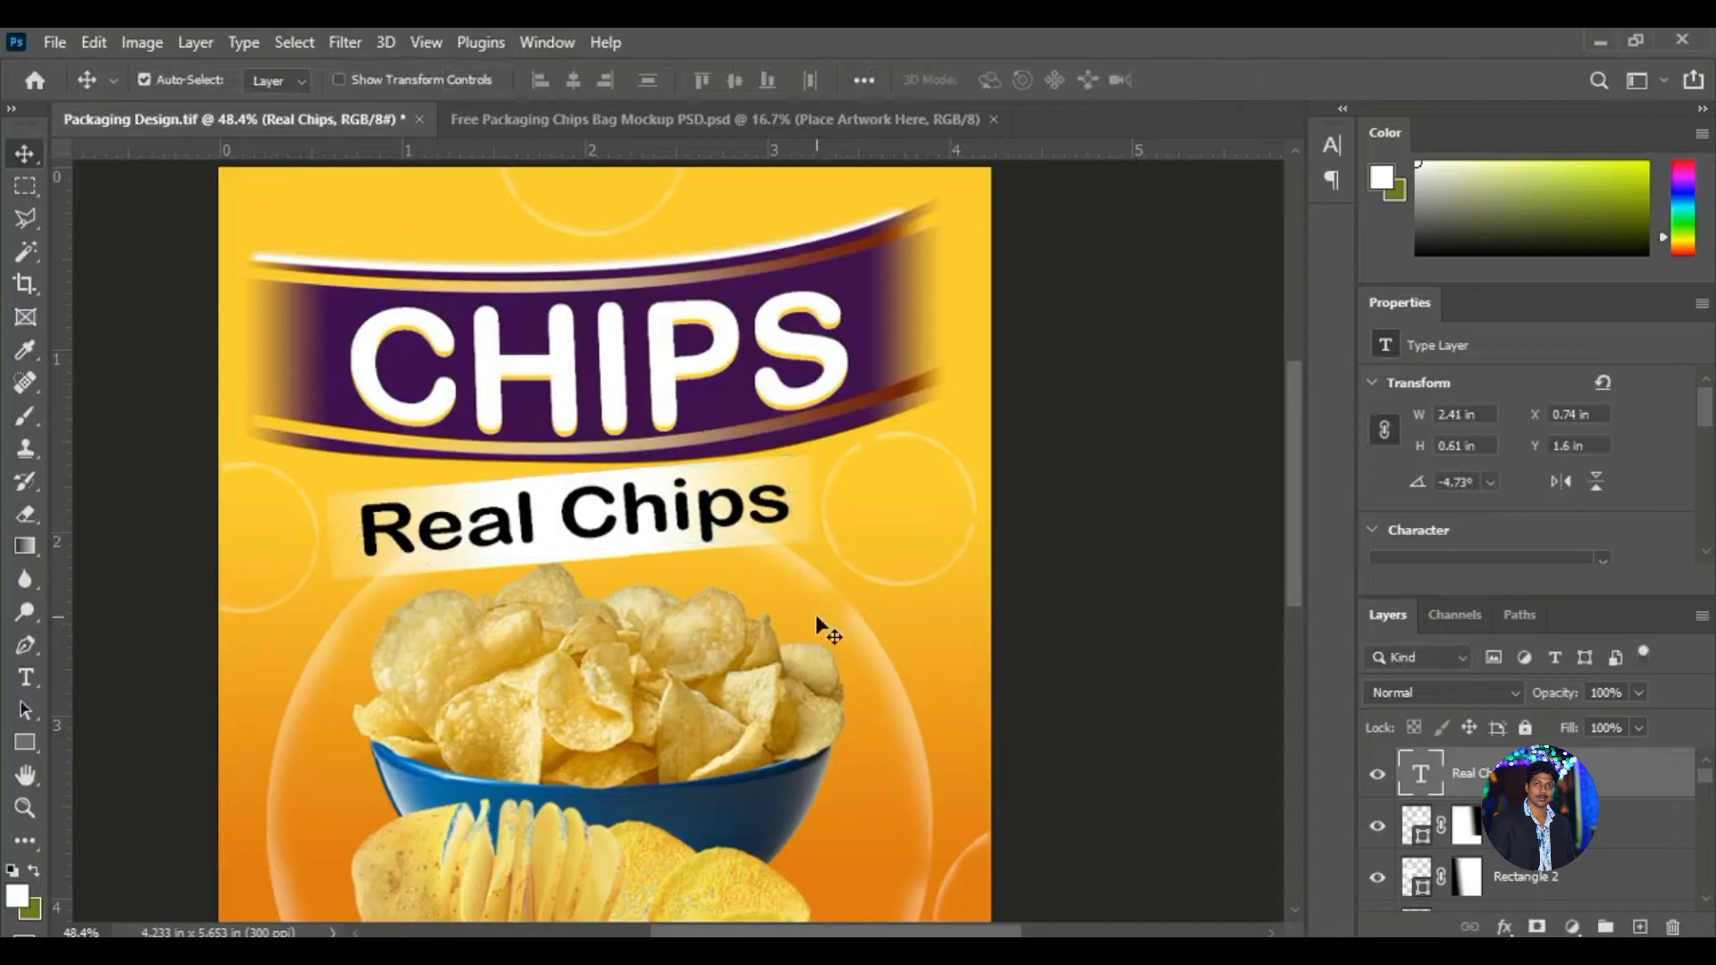
# Change the font of the Real Chips text to Arial.
pyautogui.click(25, 678)
pyautogui.moveTo(792, 497); pyautogui.dragTo(268, 565)
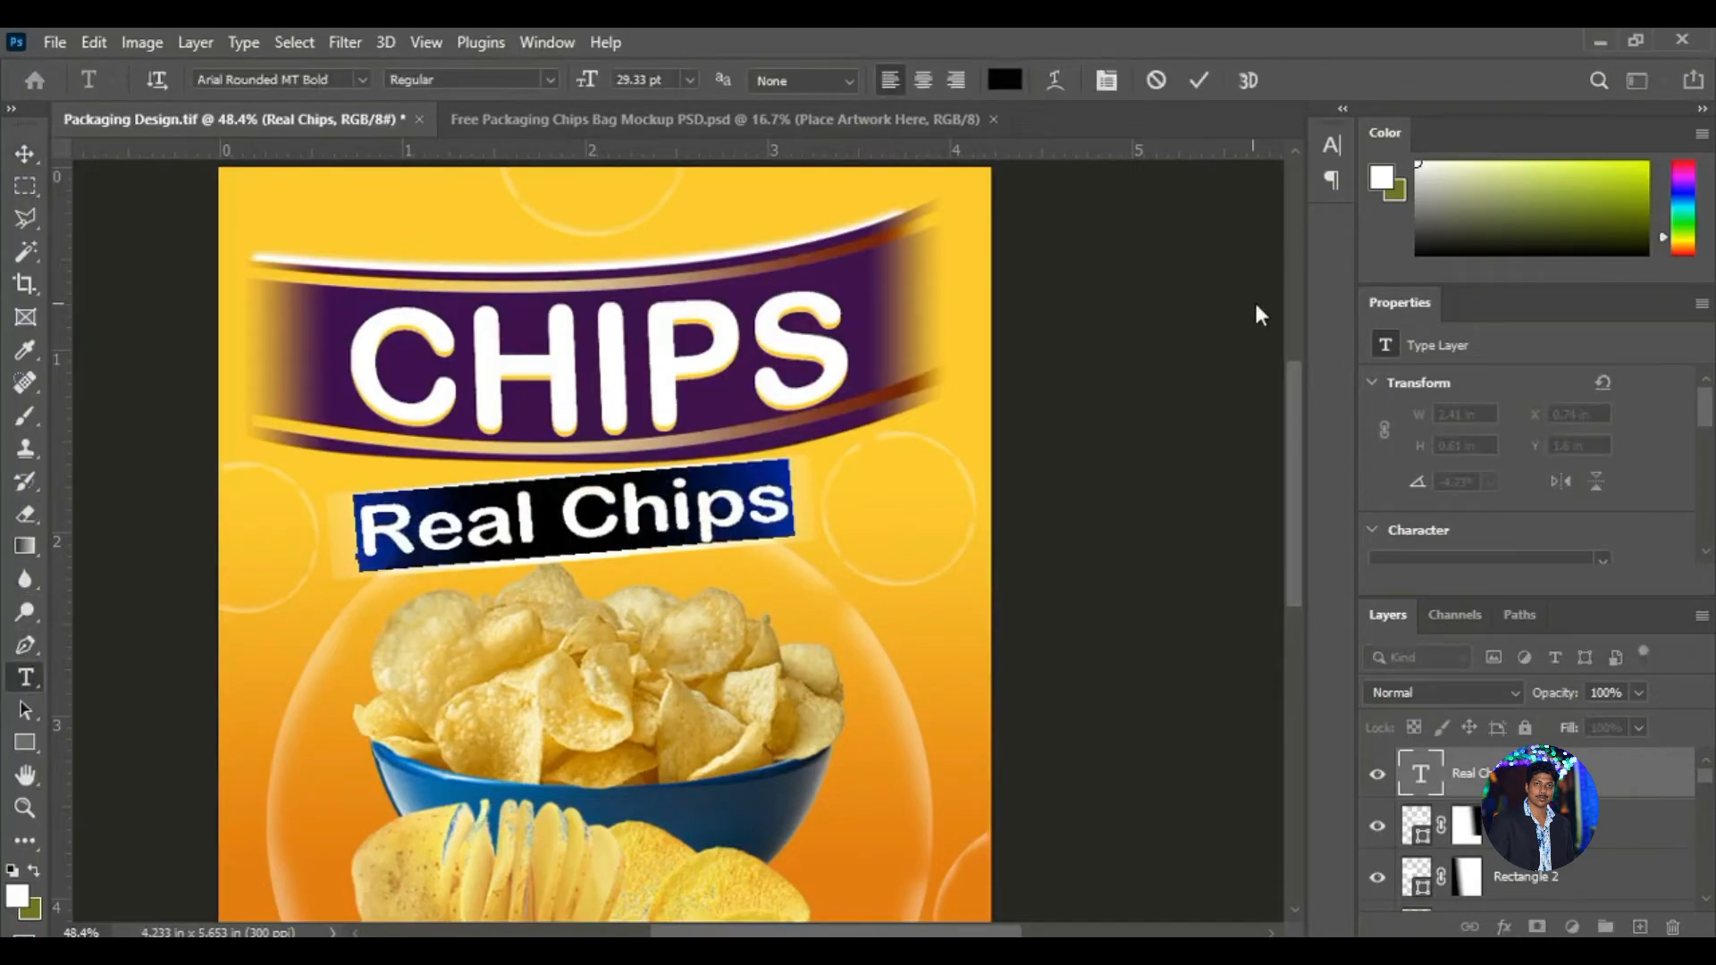
pyautogui.click(1330, 146)
pyautogui.click(1182, 181)
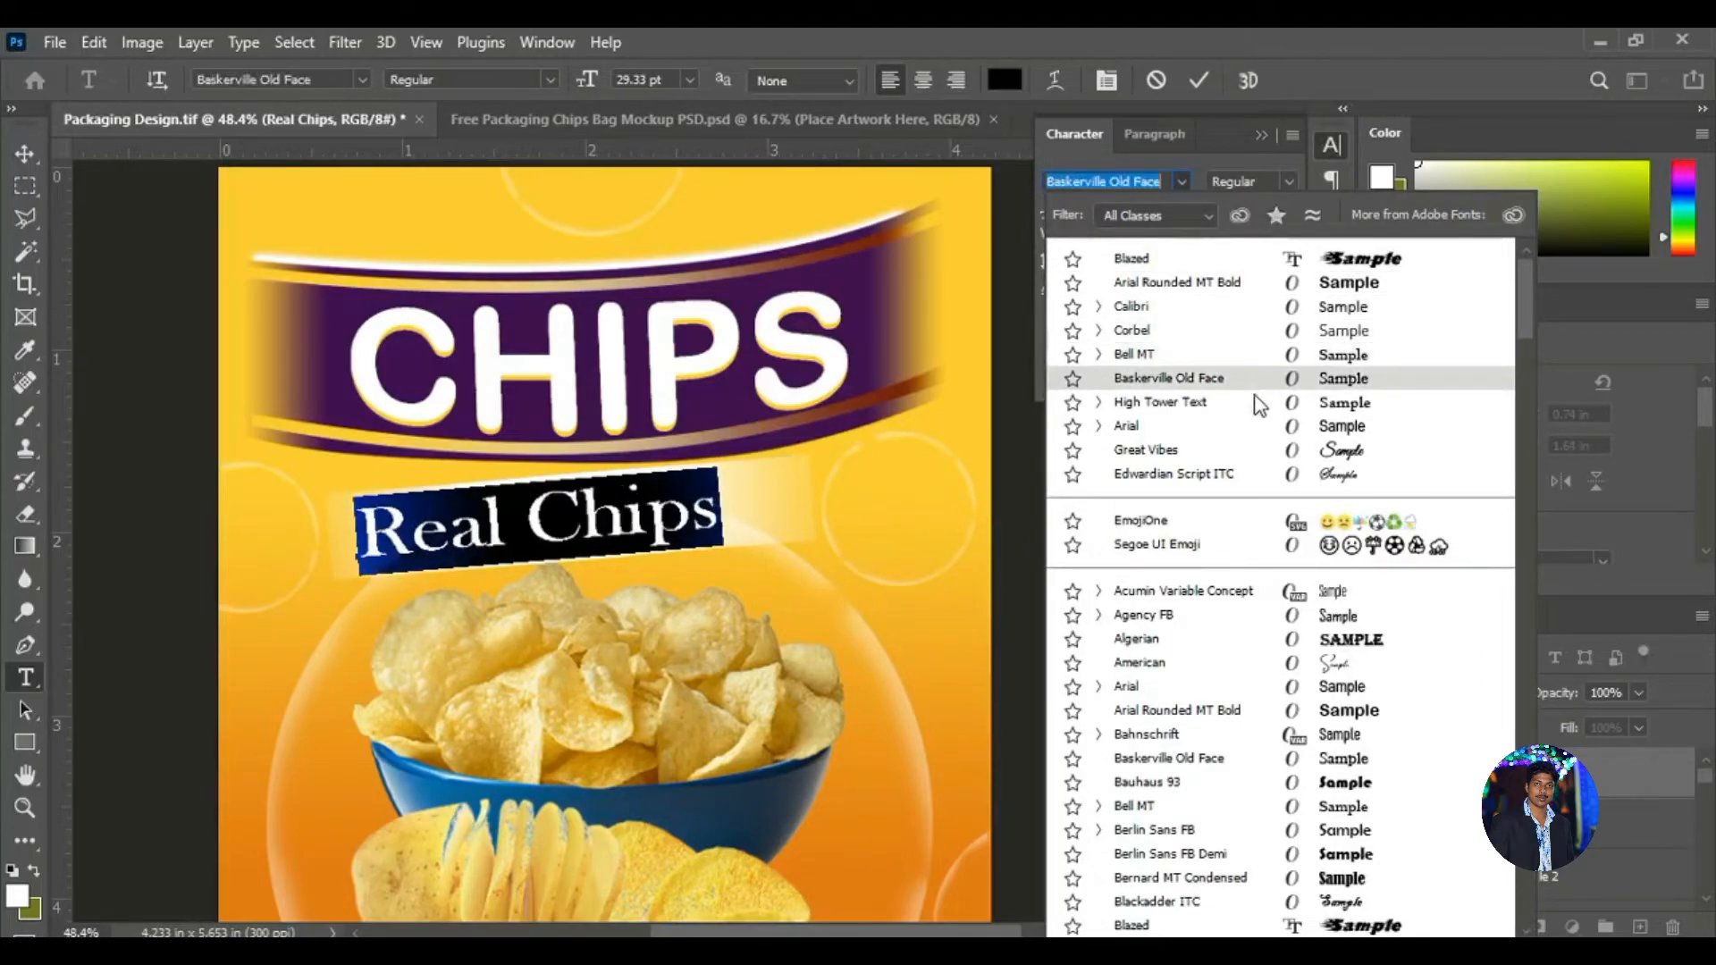
pyautogui.click(1248, 427)
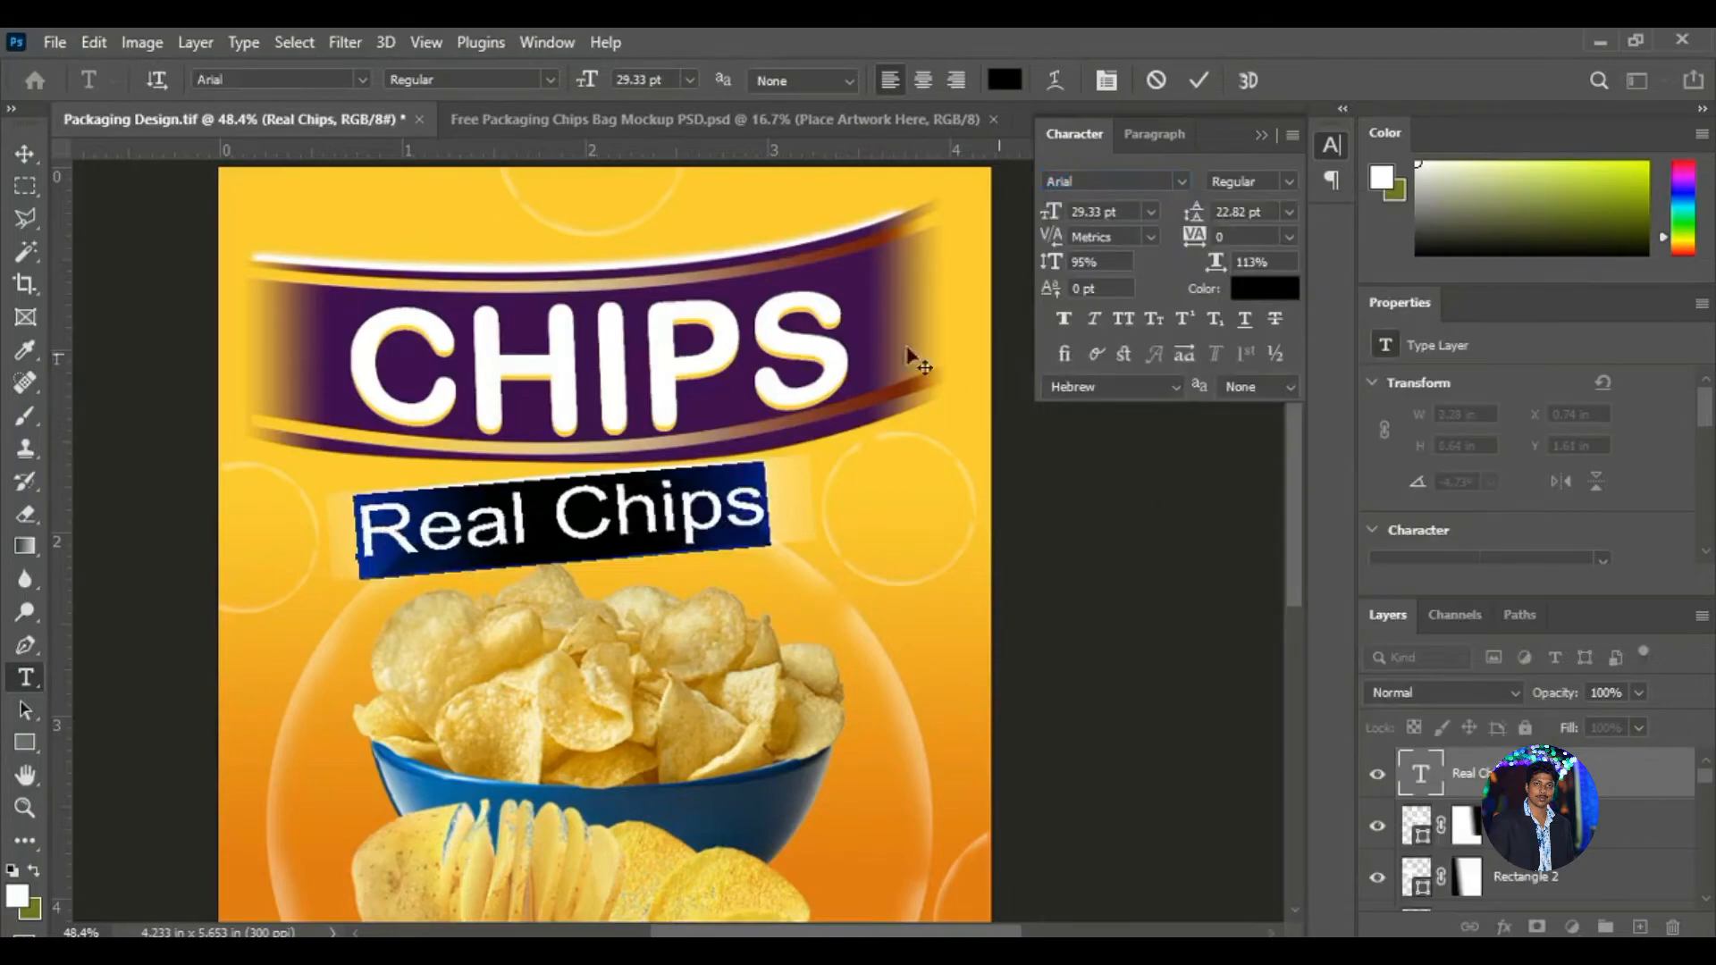
pyautogui.click(25, 153)
# Reposition the Real Chips text on the white strip to about X 0.77 in, Y 1.62 in.
pyautogui.hotkey('shift', 'Right')
pyautogui.hotkey('shift', 'Right')
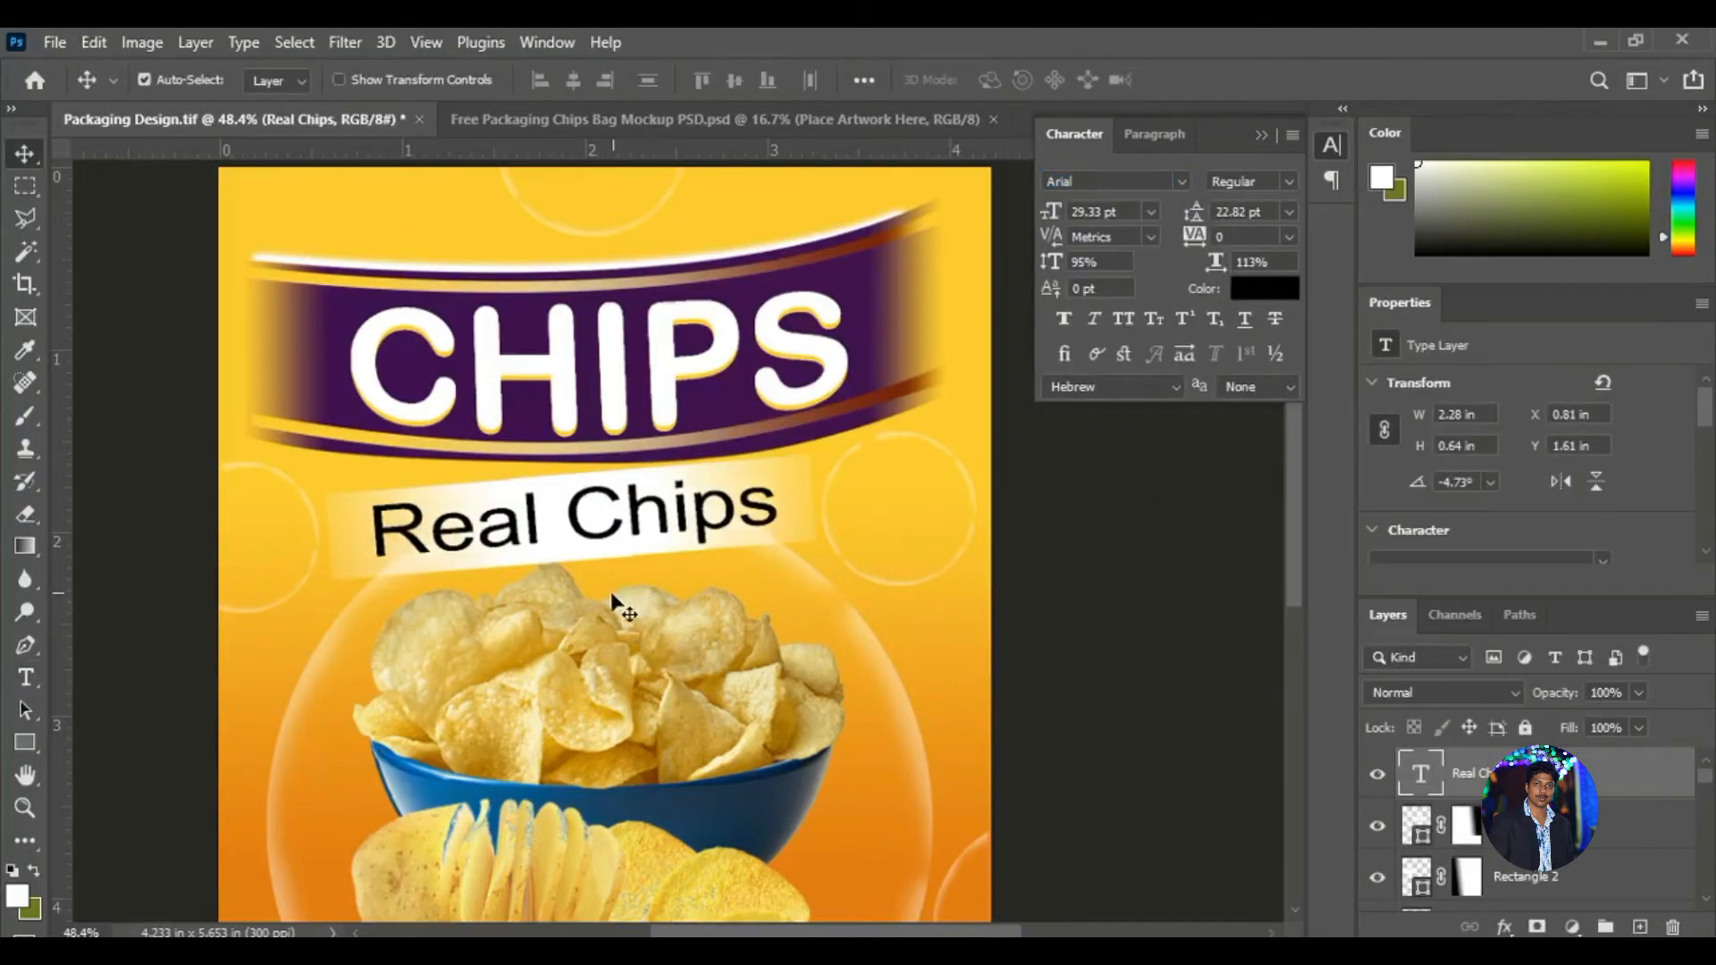
pyautogui.doubleClick(418, 535)
pyautogui.press('Escape')
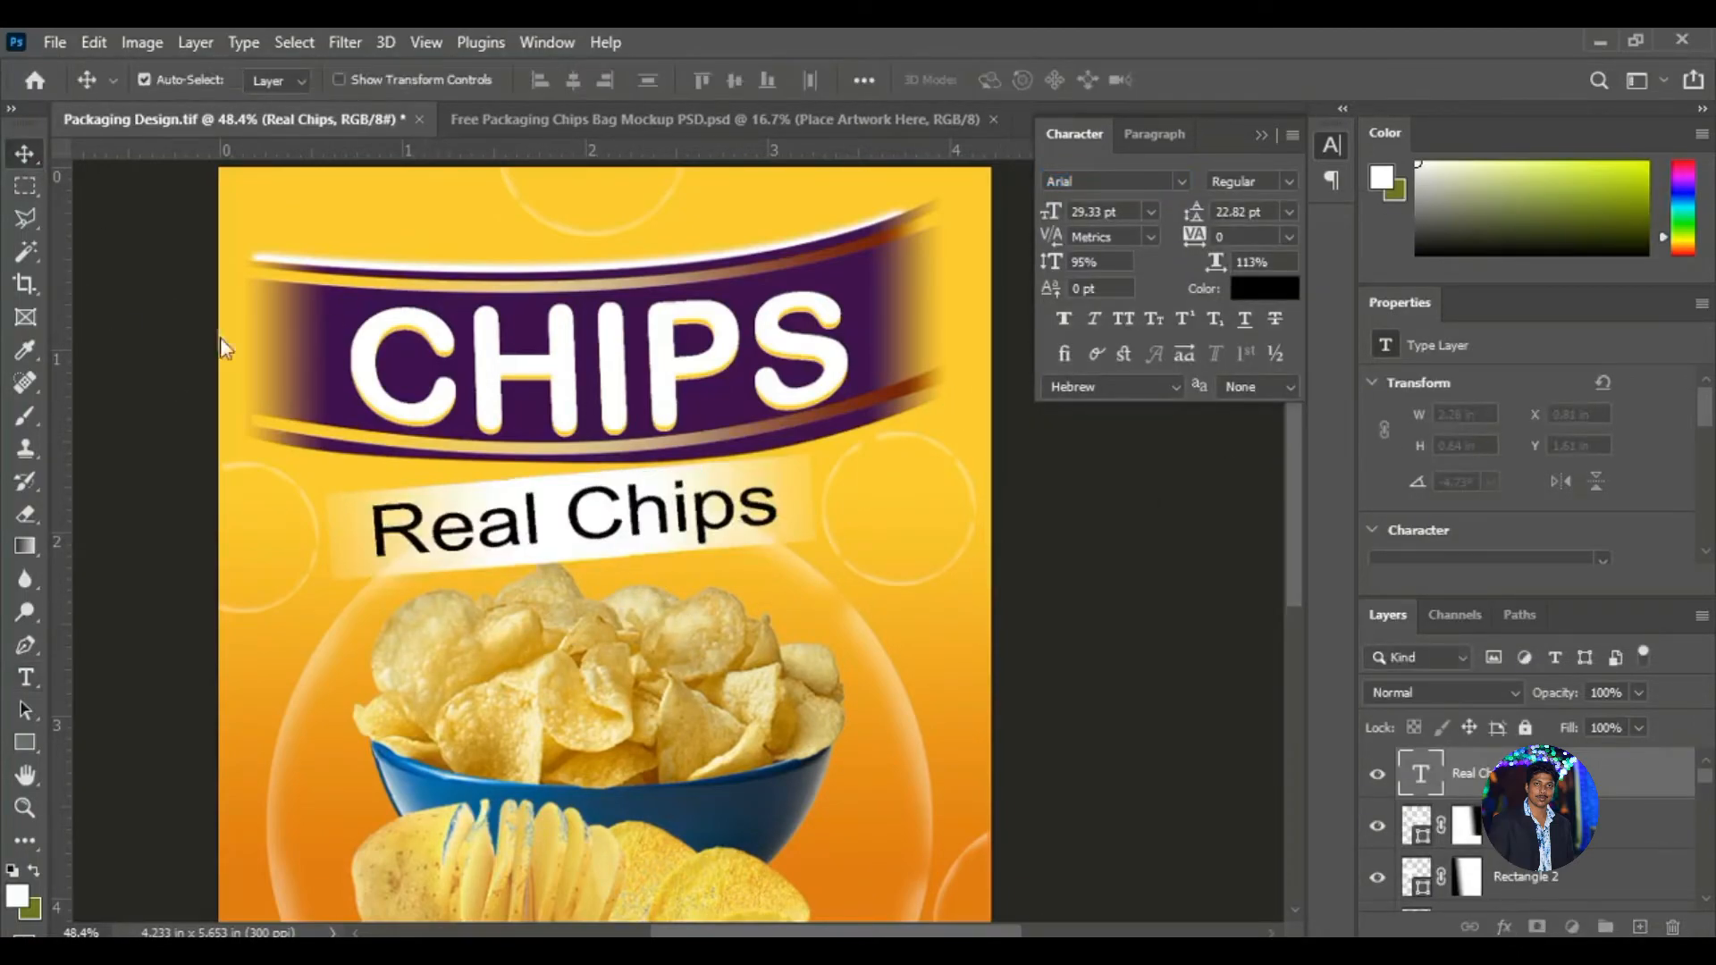
pyautogui.moveTo(420, 547)
pyautogui.mouseDown()
pyautogui.moveTo(422, 581)
pyautogui.moveTo(415, 554)
pyautogui.moveTo(399, 558)
pyautogui.mouseUp()
pyautogui.click(1276, 132)
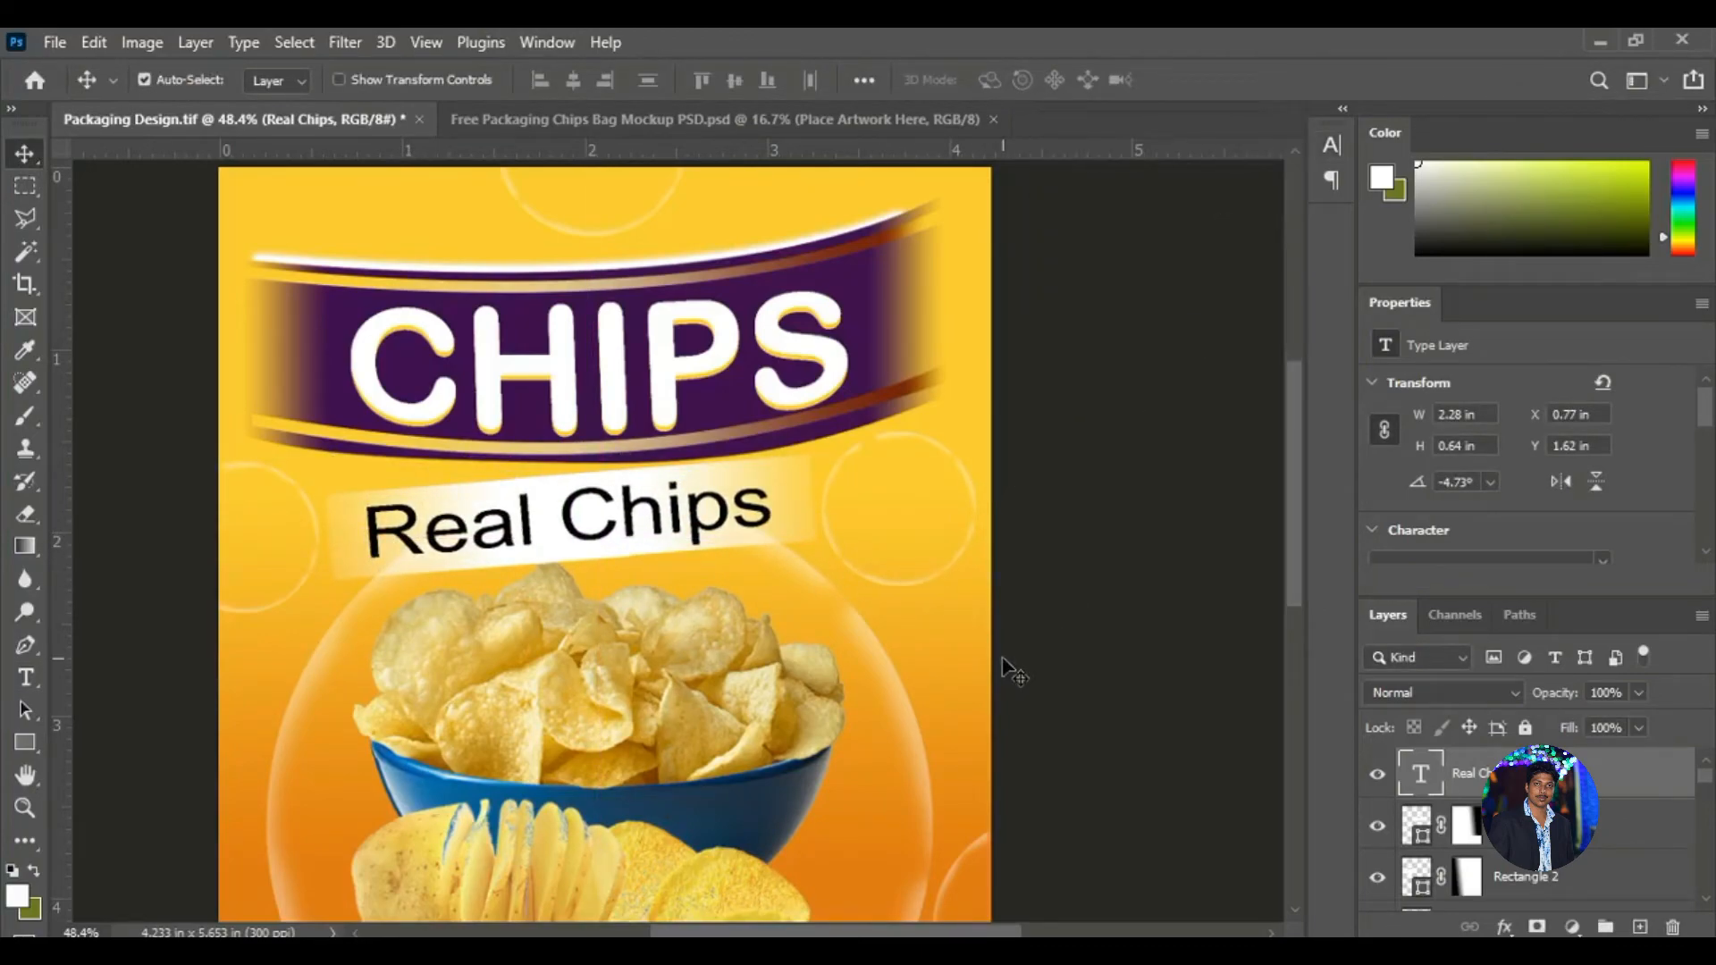
# Set the colour of the Real Chips text to purple #40124f.
pyautogui.scroll(-3, 617, 835)
pyautogui.scroll(4, 1198, 510)
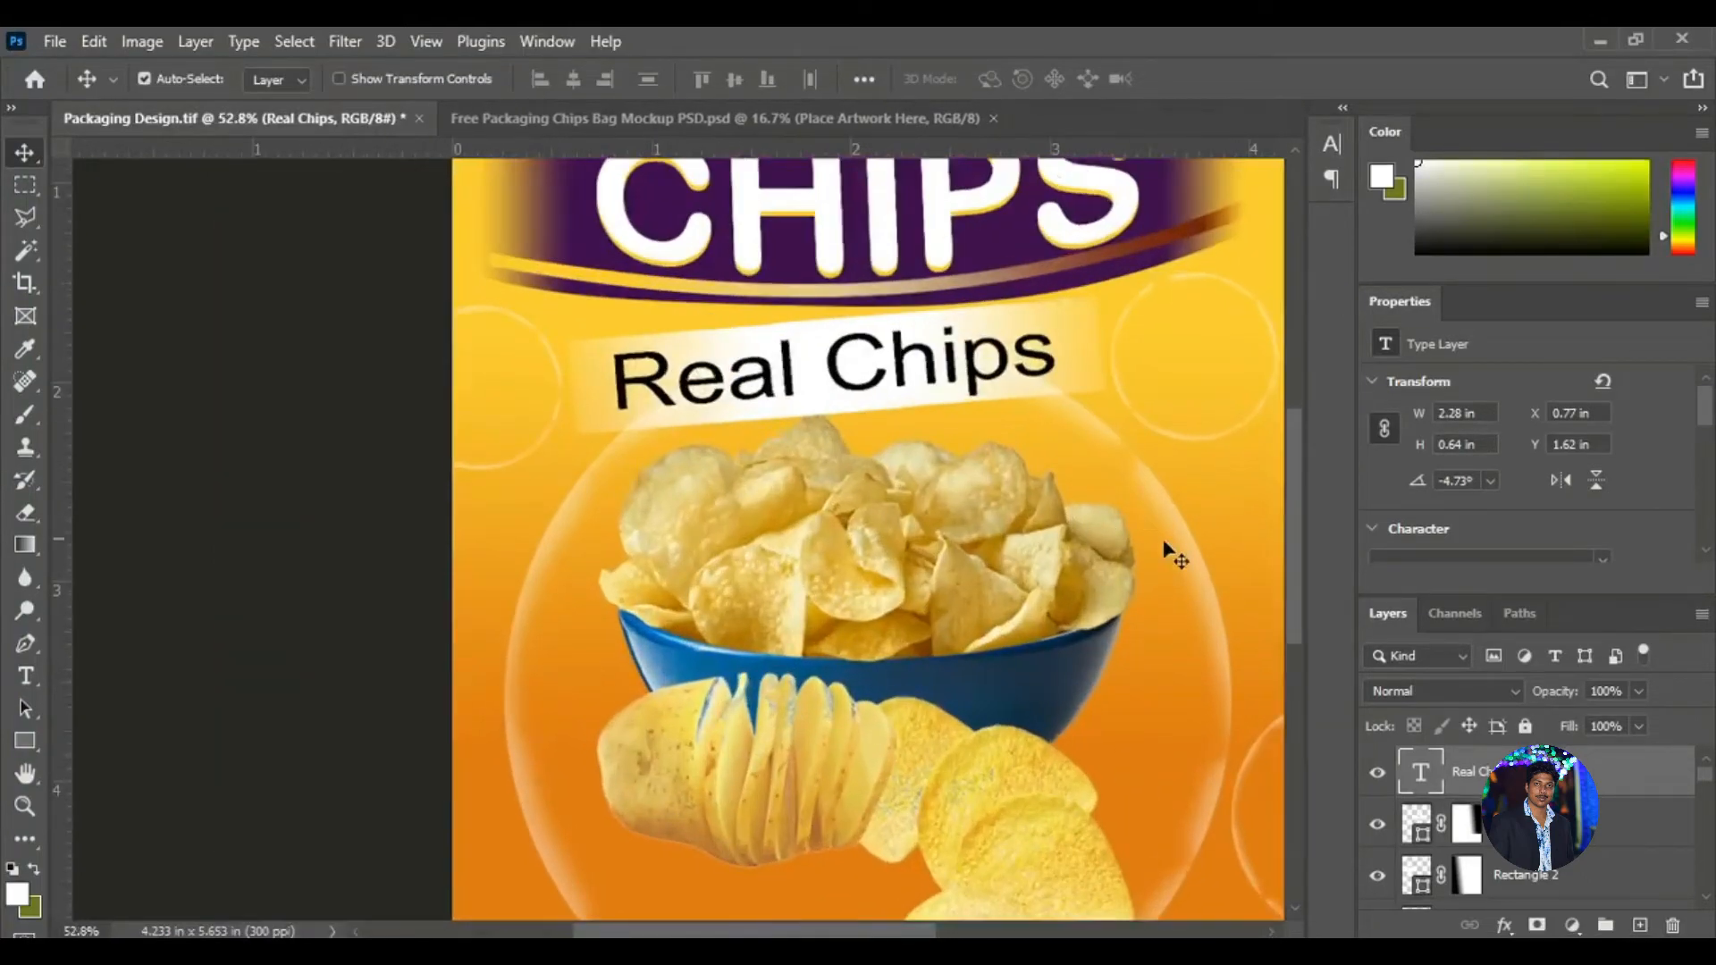
pyautogui.click(25, 677)
pyautogui.moveTo(1054, 356); pyautogui.dragTo(610, 392)
pyautogui.click(1001, 80)
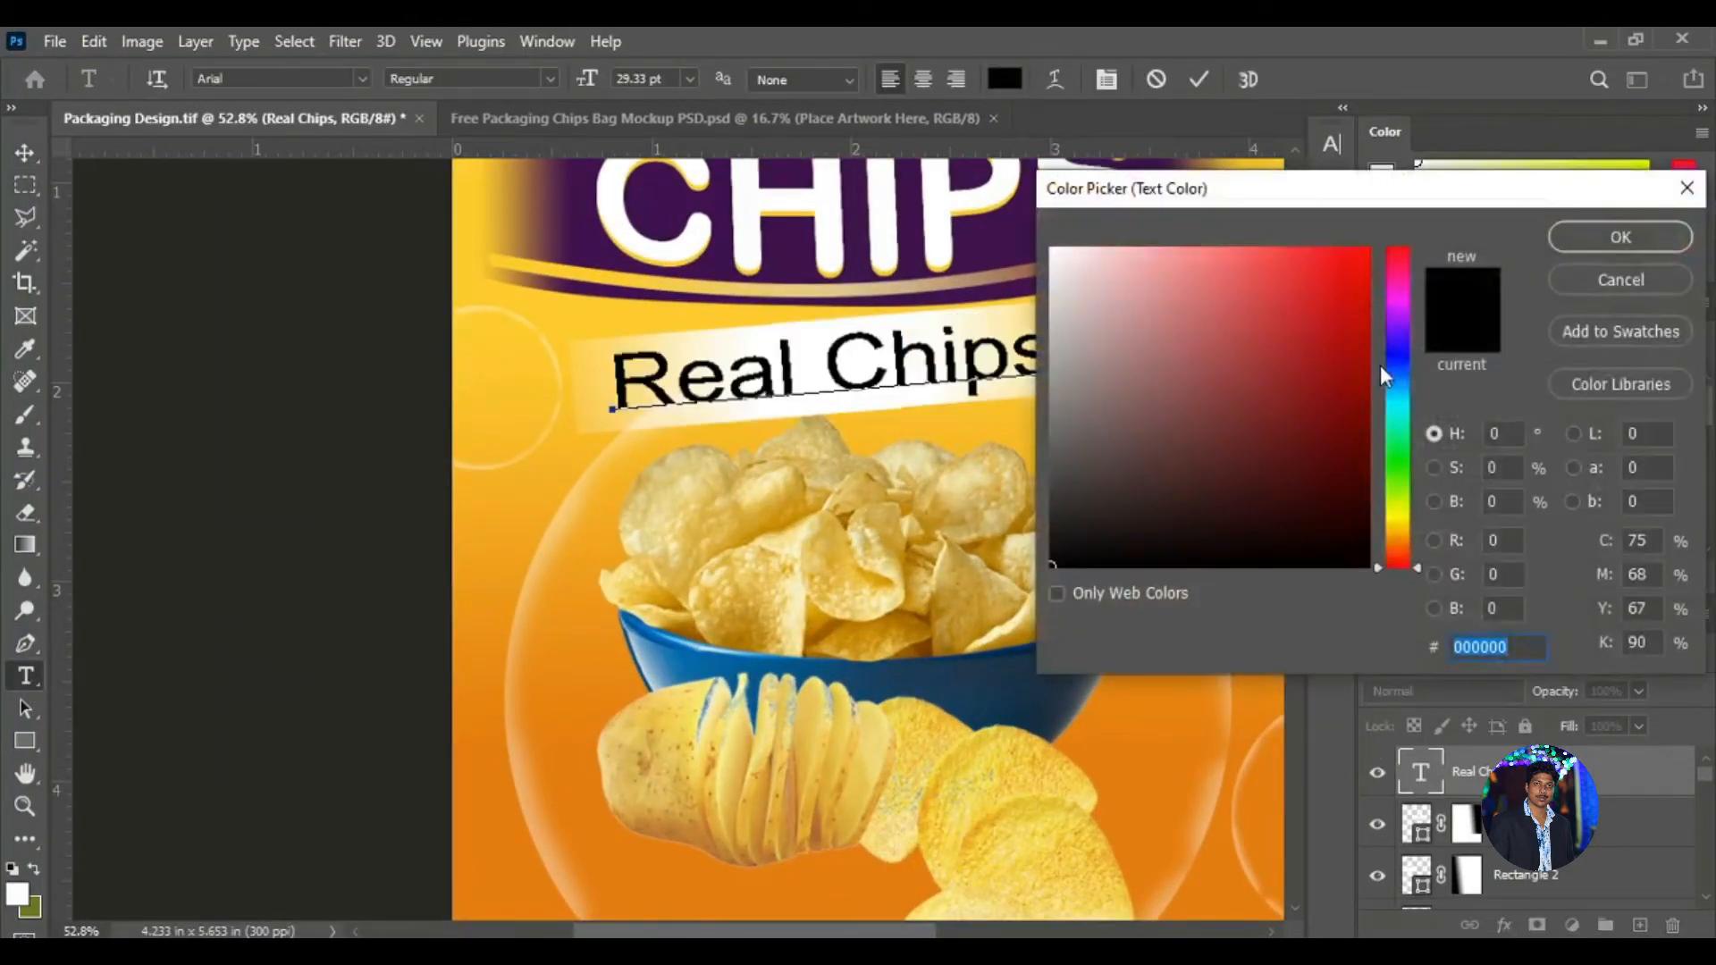
pyautogui.write('40124')
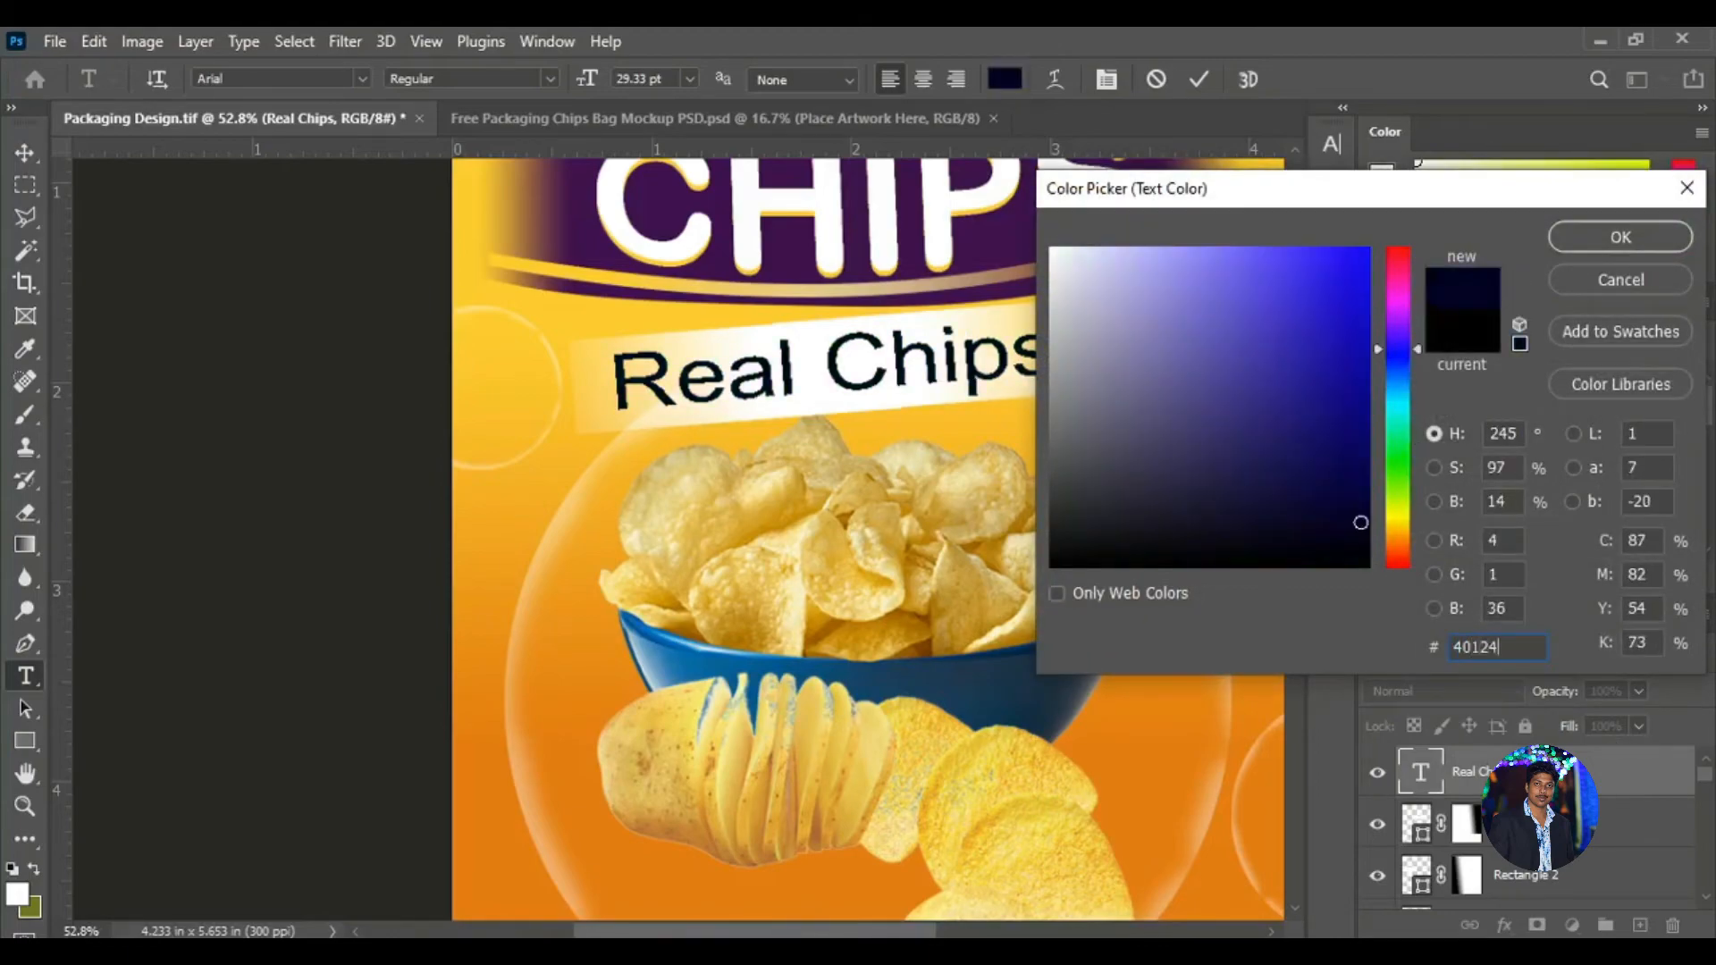
pyautogui.write('f')
pyautogui.click(1616, 240)
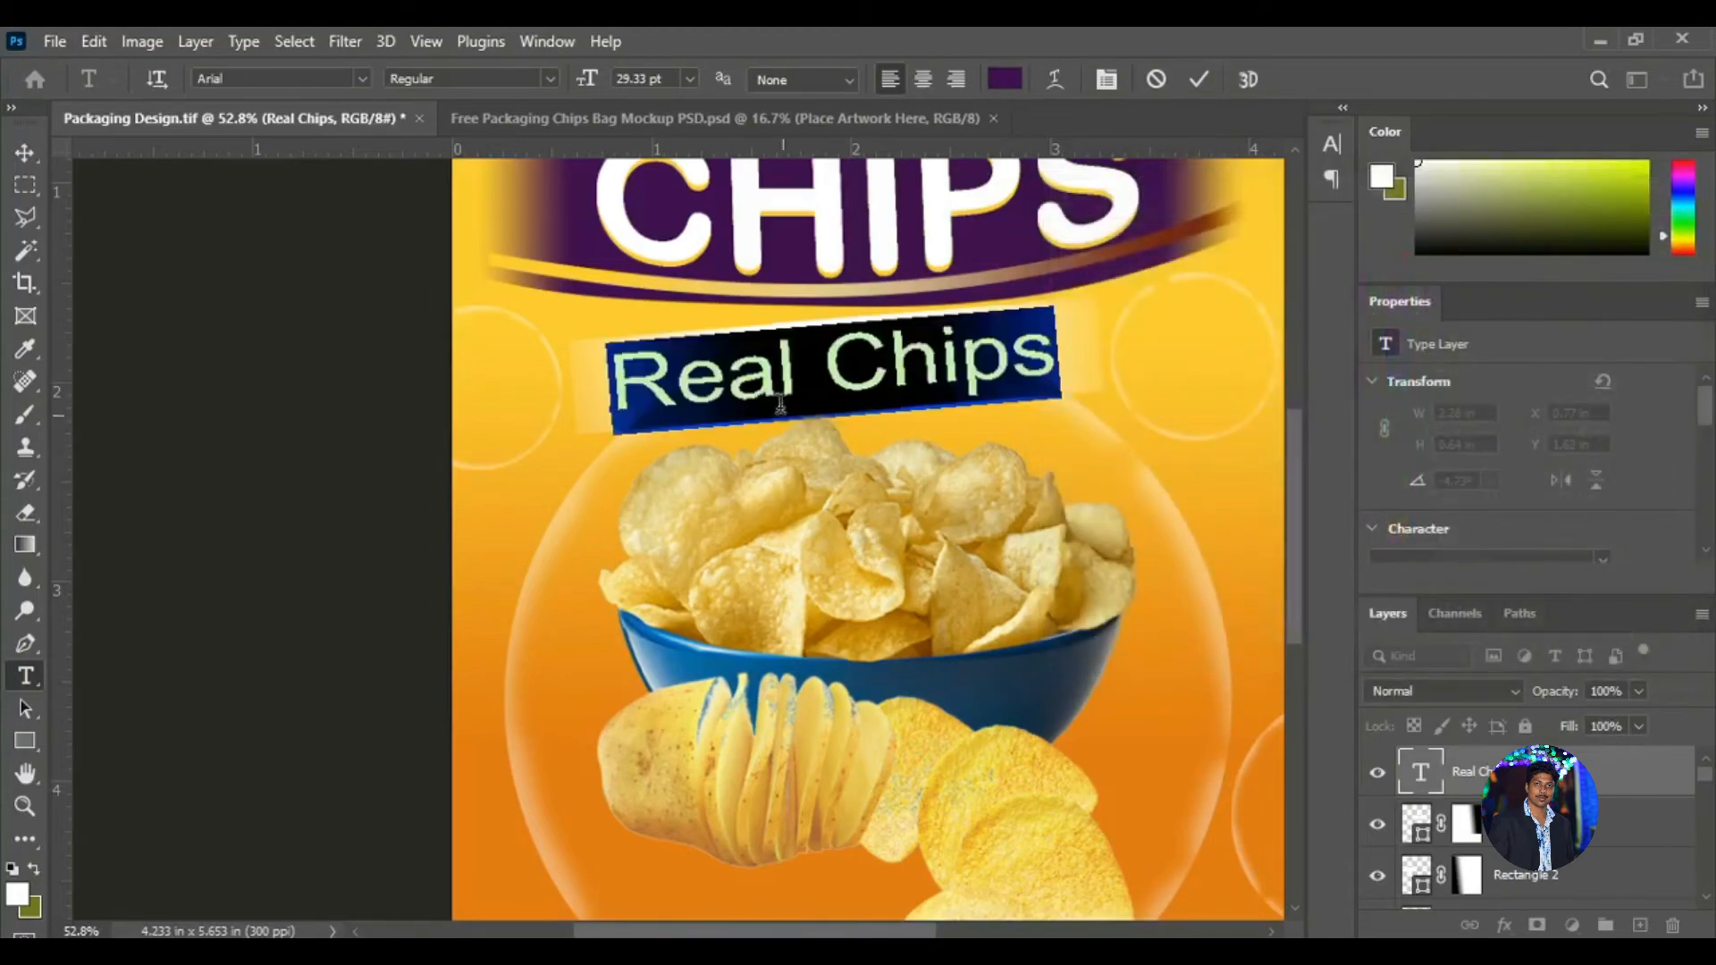
# Set the Real Chips text style to Bold Italic.
pyautogui.click(1332, 143)
pyautogui.click(1291, 179)
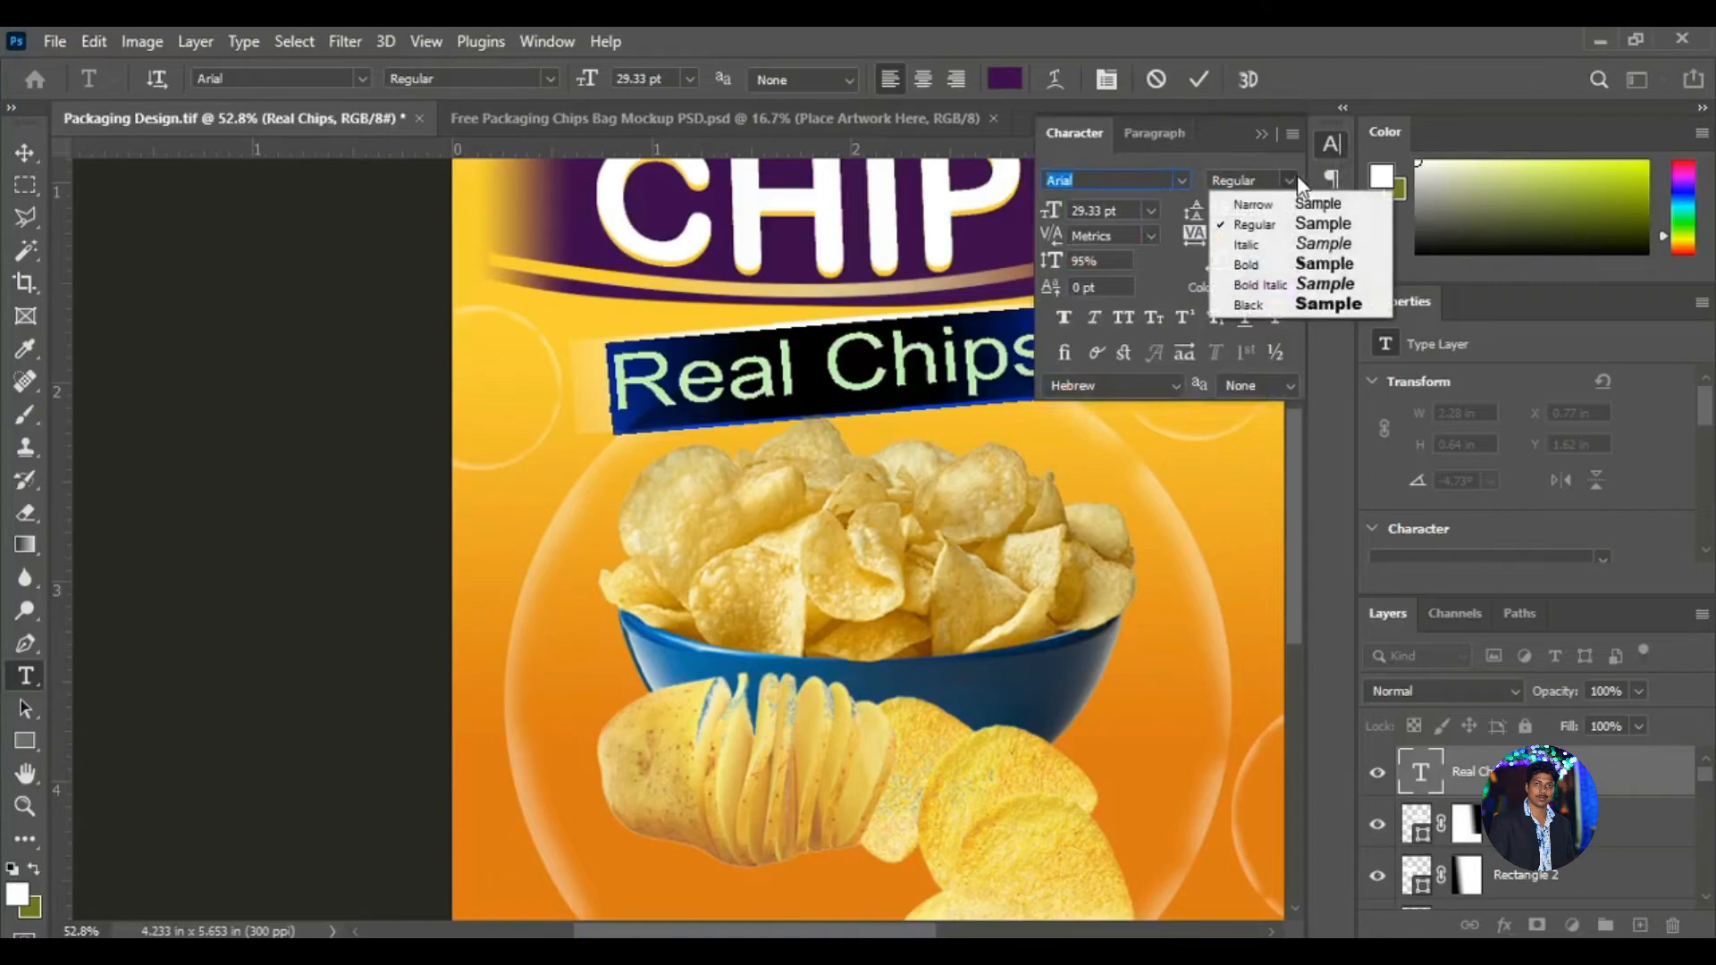
pyautogui.click(1287, 286)
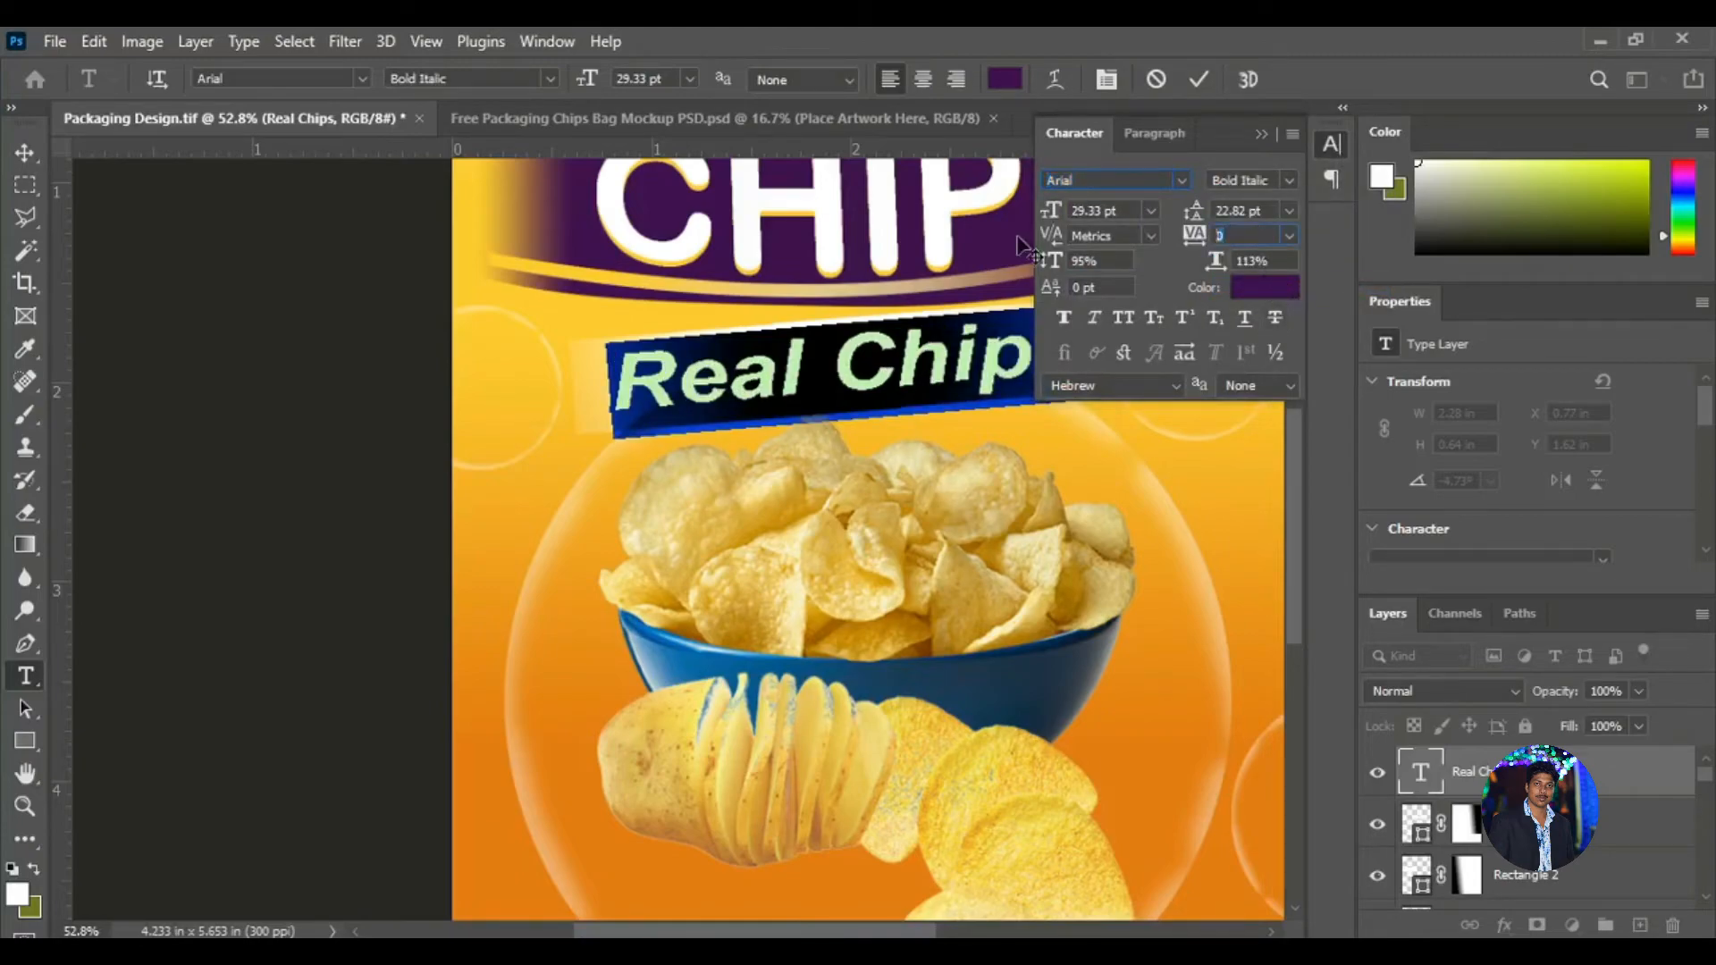
pyautogui.click(1261, 136)
pyautogui.click(25, 152)
# Scale both white strip rectangles together to about 75%, keeping them behind the Real Chips text.
pyautogui.hotkey('ctrl', '0')
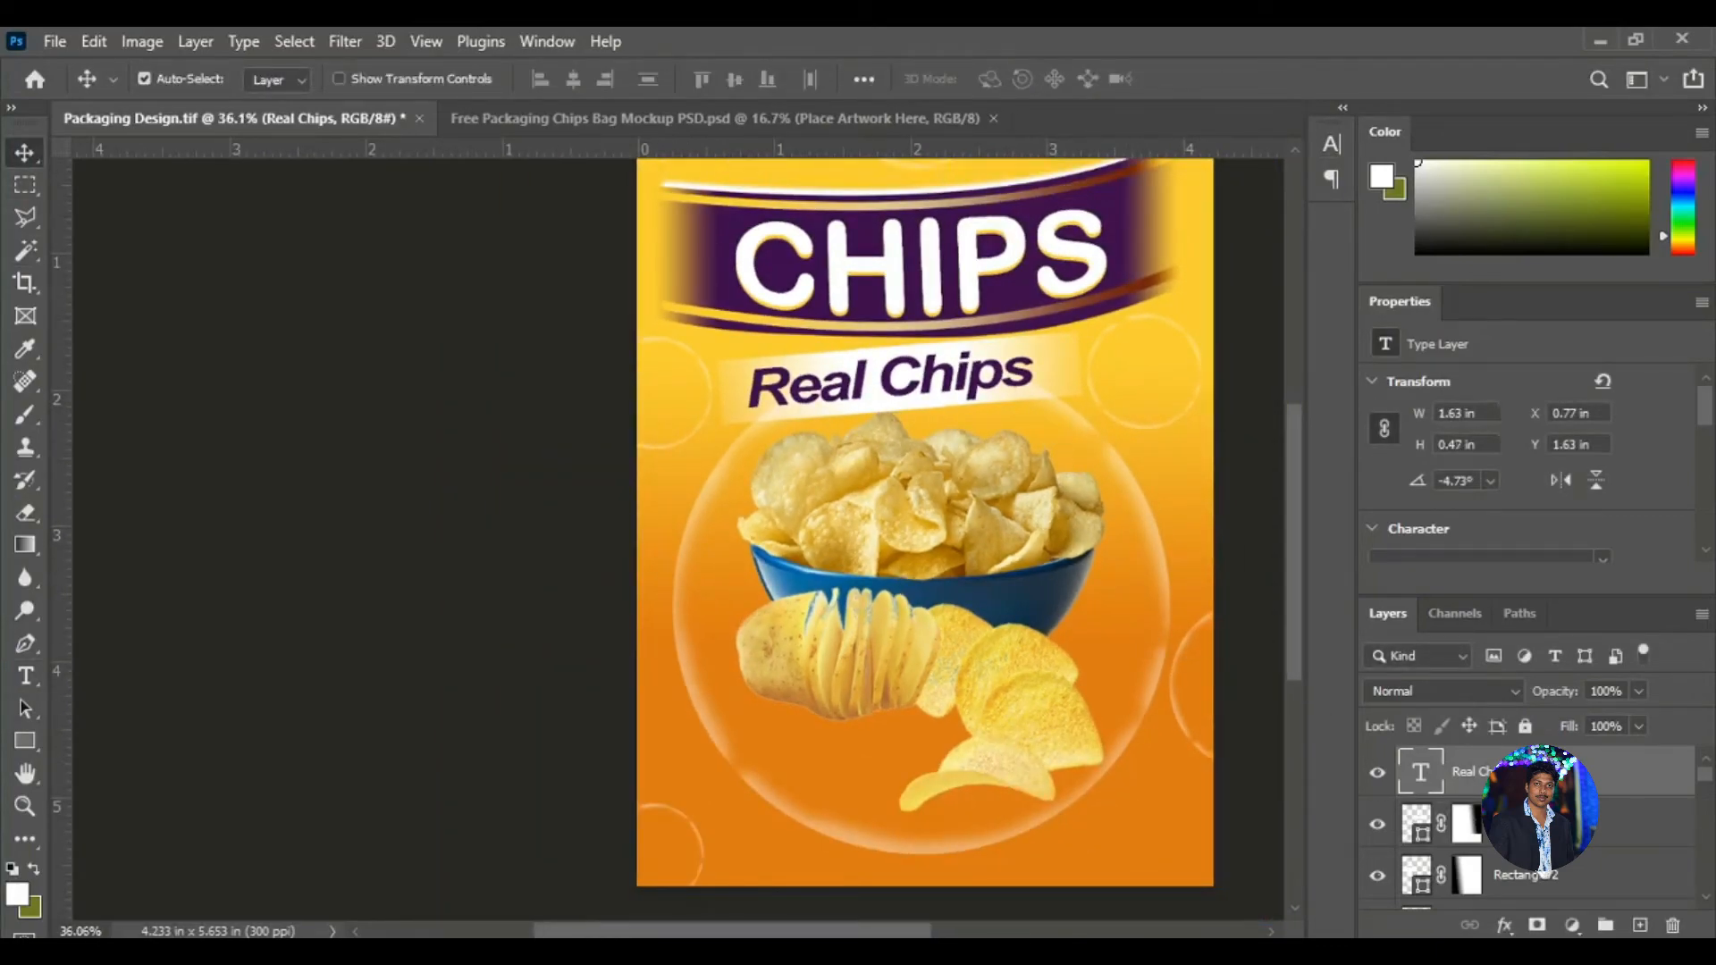
pyautogui.click(918, 427)
pyautogui.hotkey('ctrl', 't')
pyautogui.moveTo(901, 424); pyautogui.dragTo(899, 416)
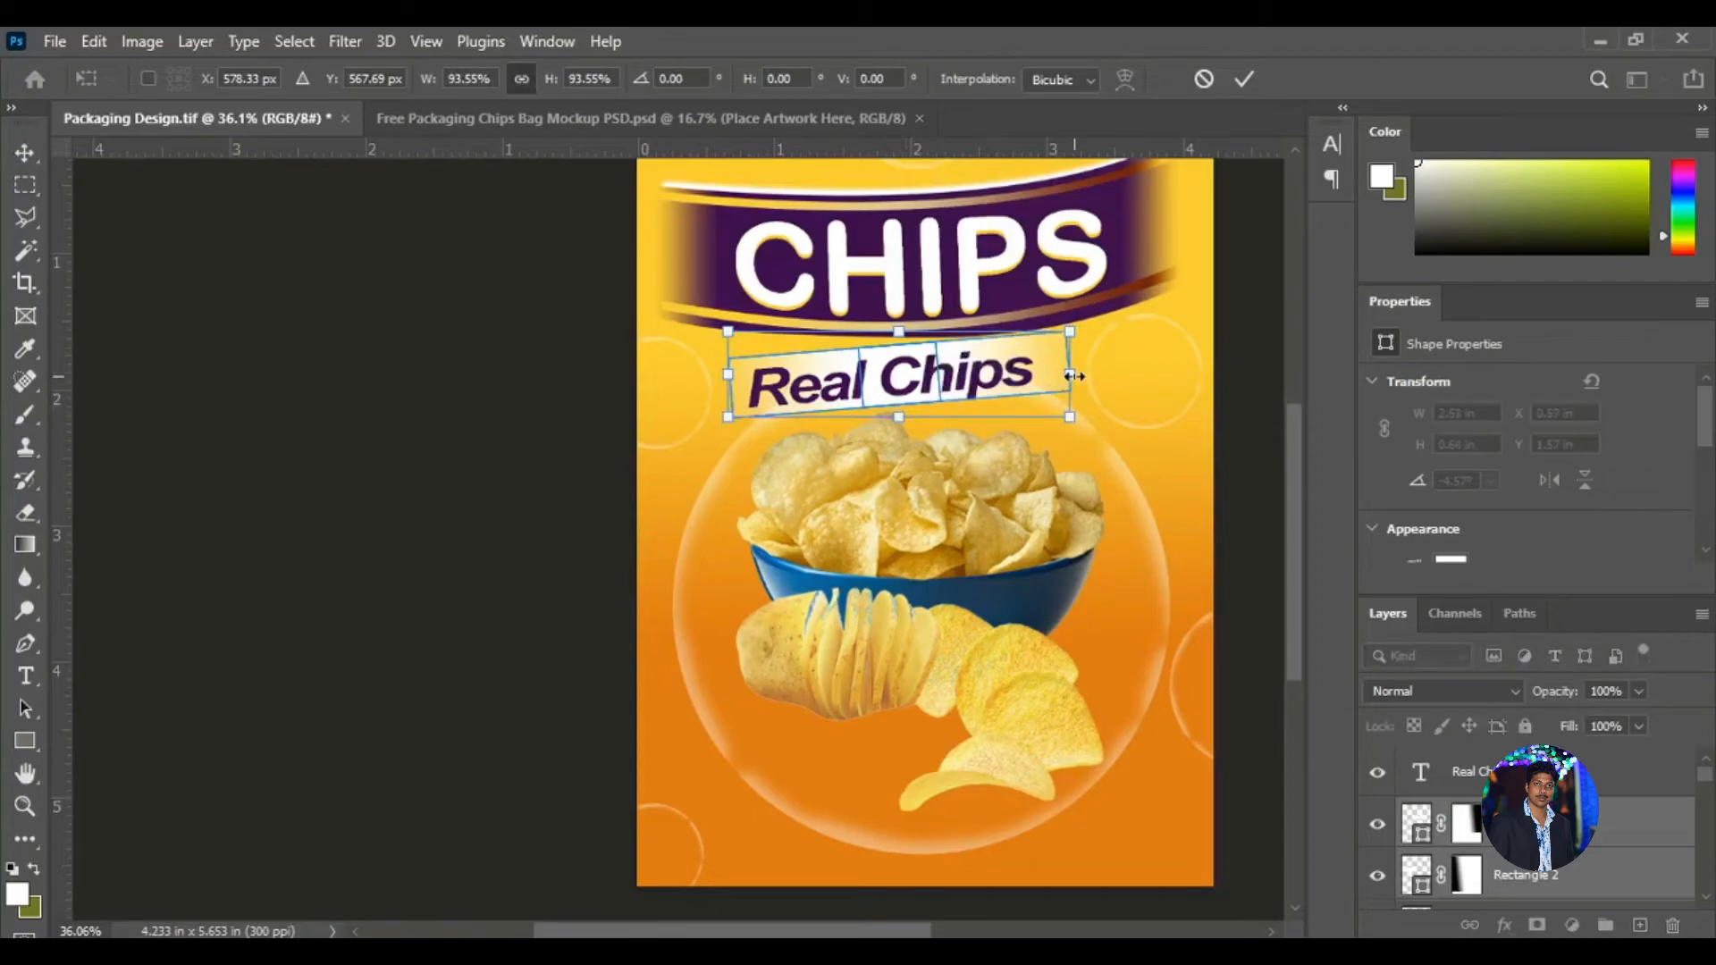
pyautogui.moveTo(1072, 379); pyautogui.dragTo(1038, 392)
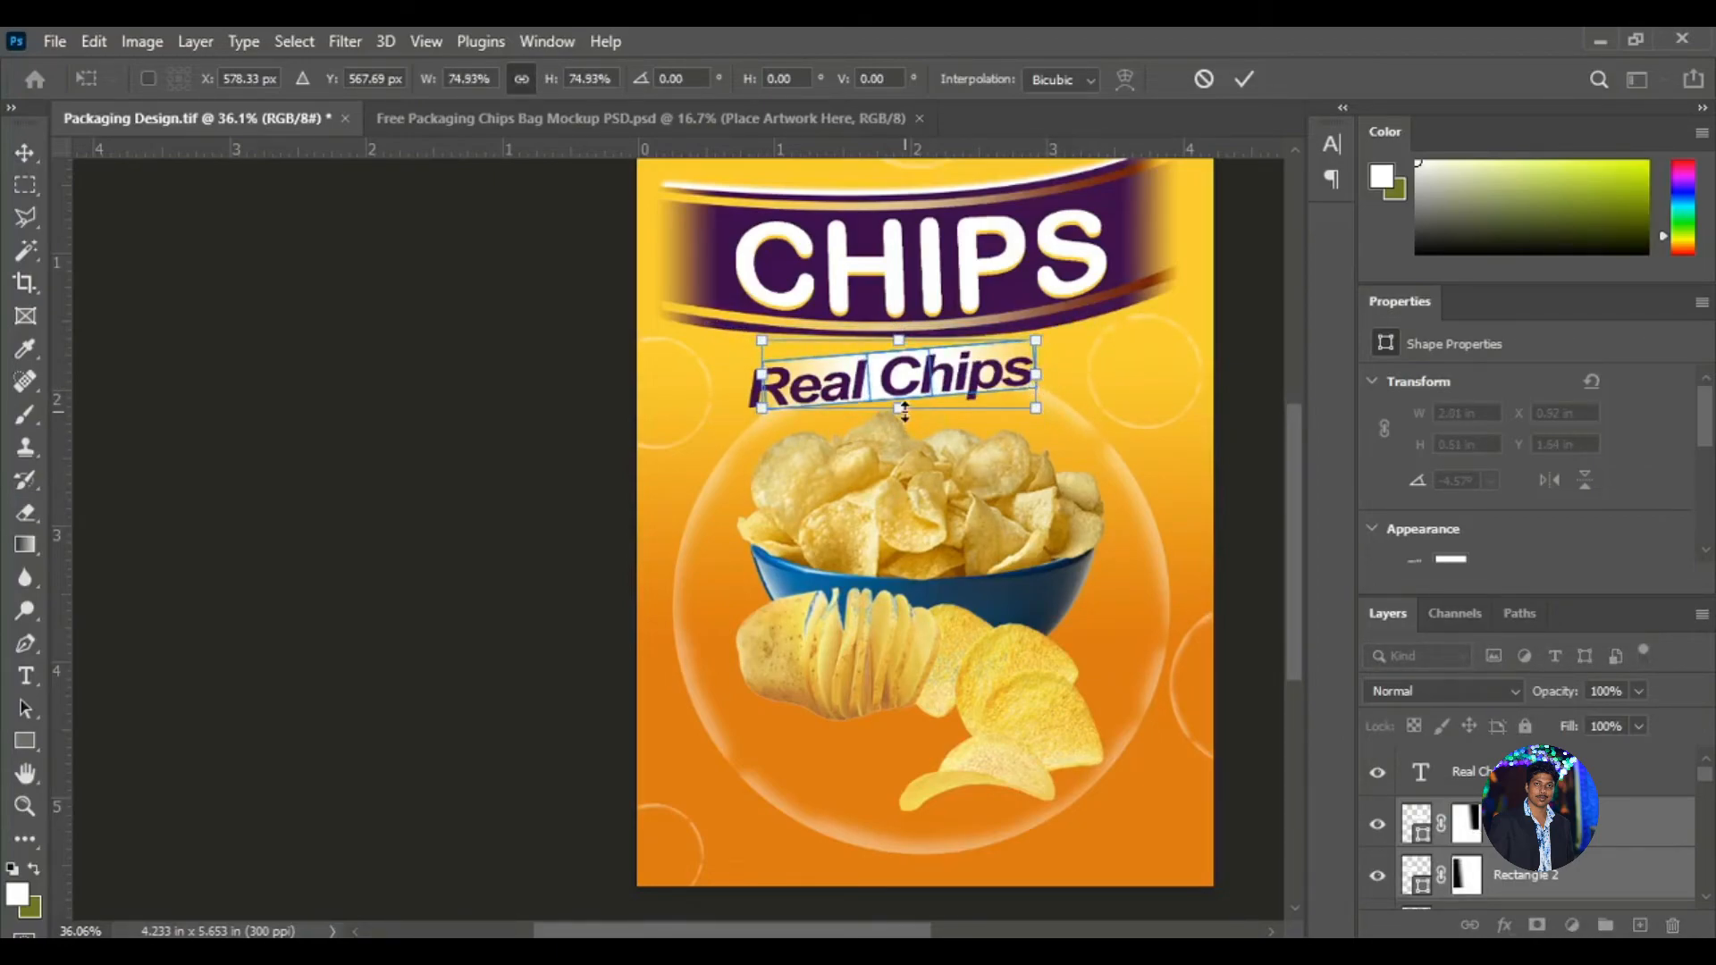
pyautogui.click(1245, 78)
# Scale the Real Chips text to about 1.7 × 0.51 in and centre it on the smaller white strip.
pyautogui.scroll(4, 930, 393)
pyautogui.click(849, 375)
pyautogui.hotkey('ctrl', 't')
pyautogui.moveTo(1132, 460); pyautogui.dragTo(1085, 428)
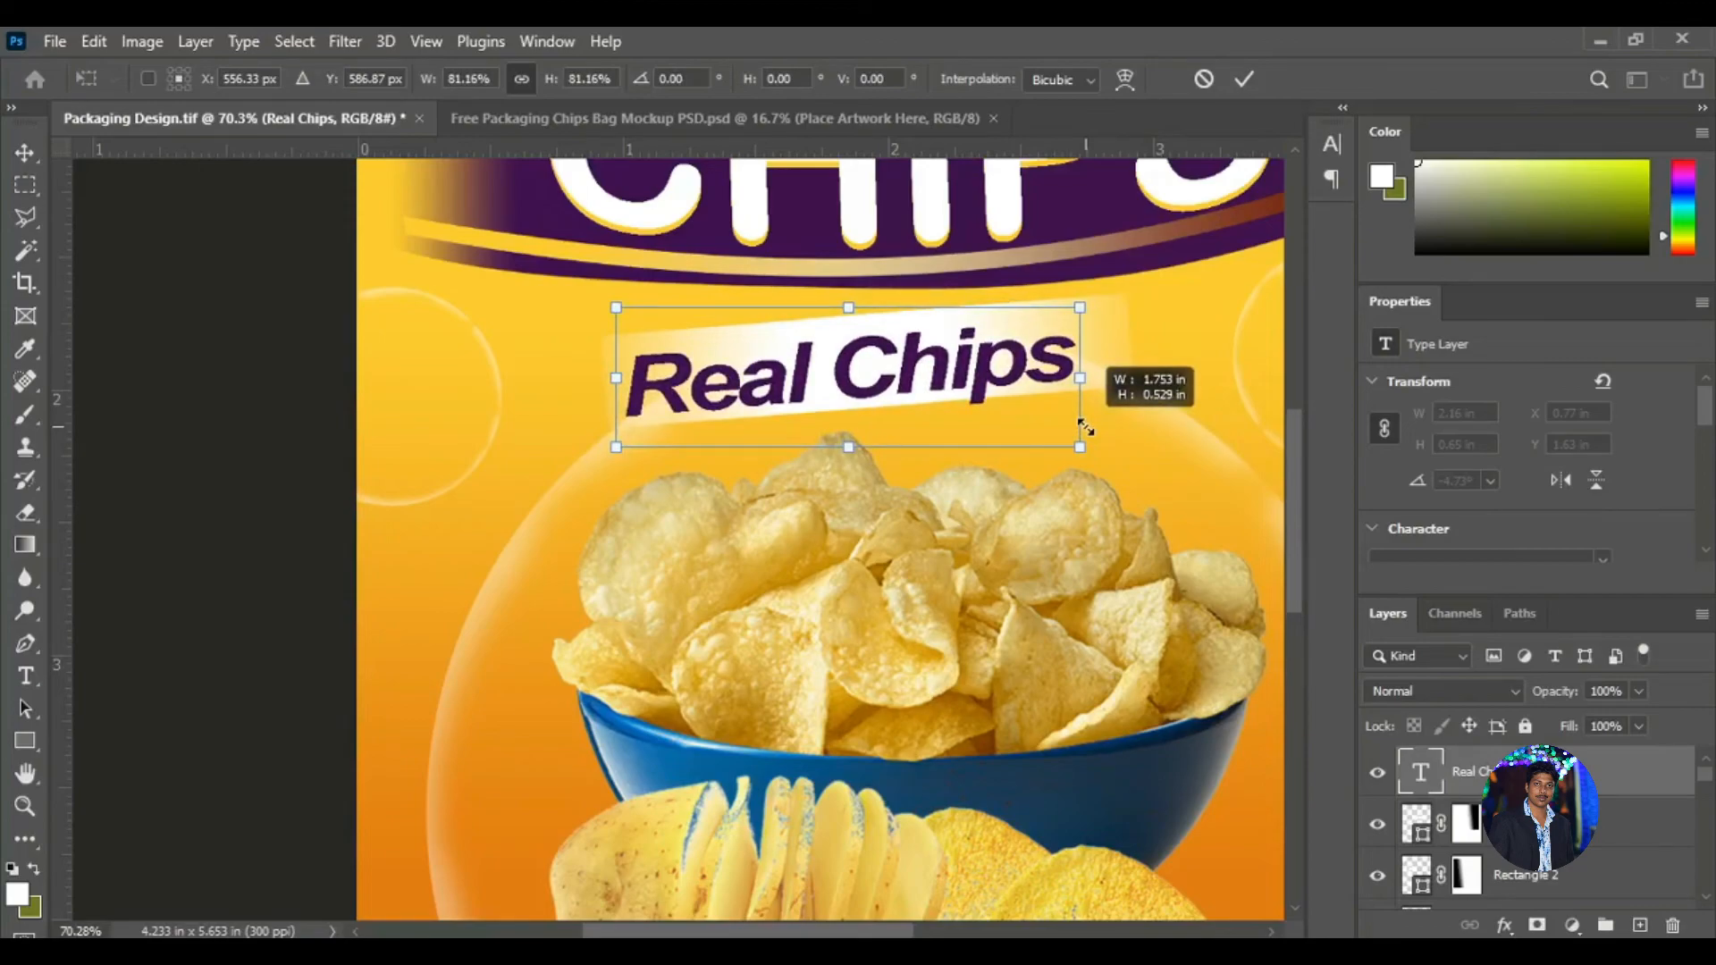
pyautogui.moveTo(845, 366); pyautogui.dragTo(863, 357)
pyautogui.moveTo(1101, 437); pyautogui.dragTo(1091, 435)
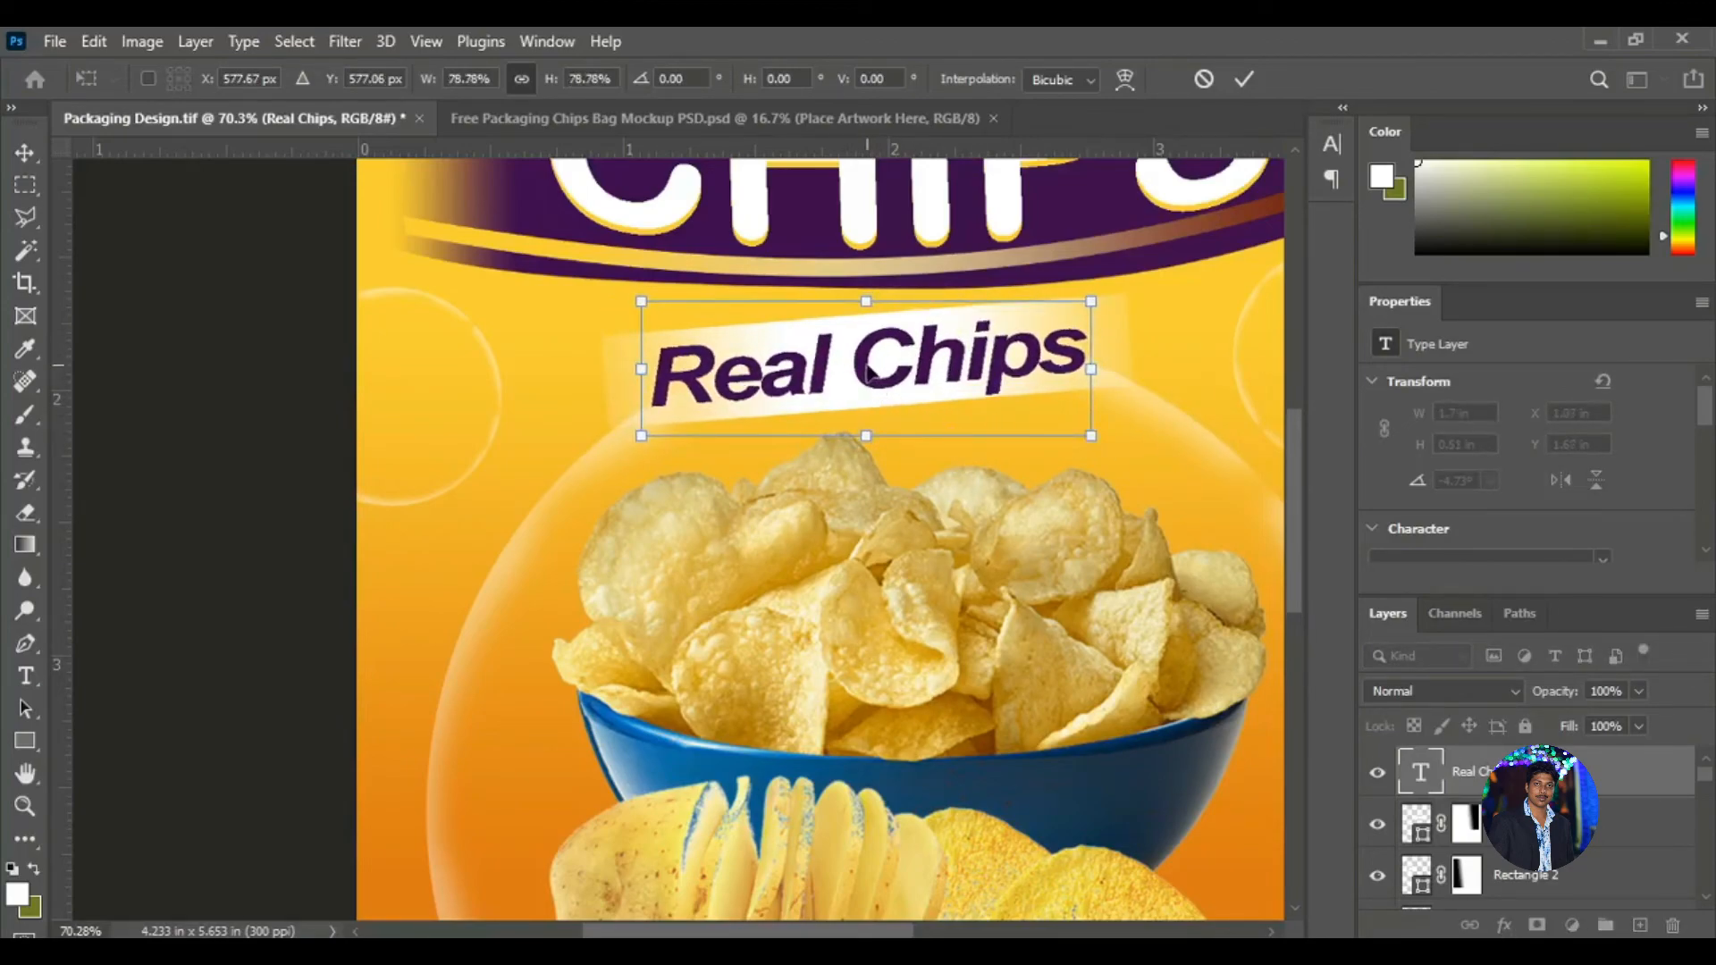
pyautogui.click(1245, 82)
# Save the packaging design document.
pyautogui.scroll(-5, 894, 500)
pyautogui.scroll(2, 894, 500)
pyautogui.moveTo(894, 502); pyautogui.dragTo(807, 502)
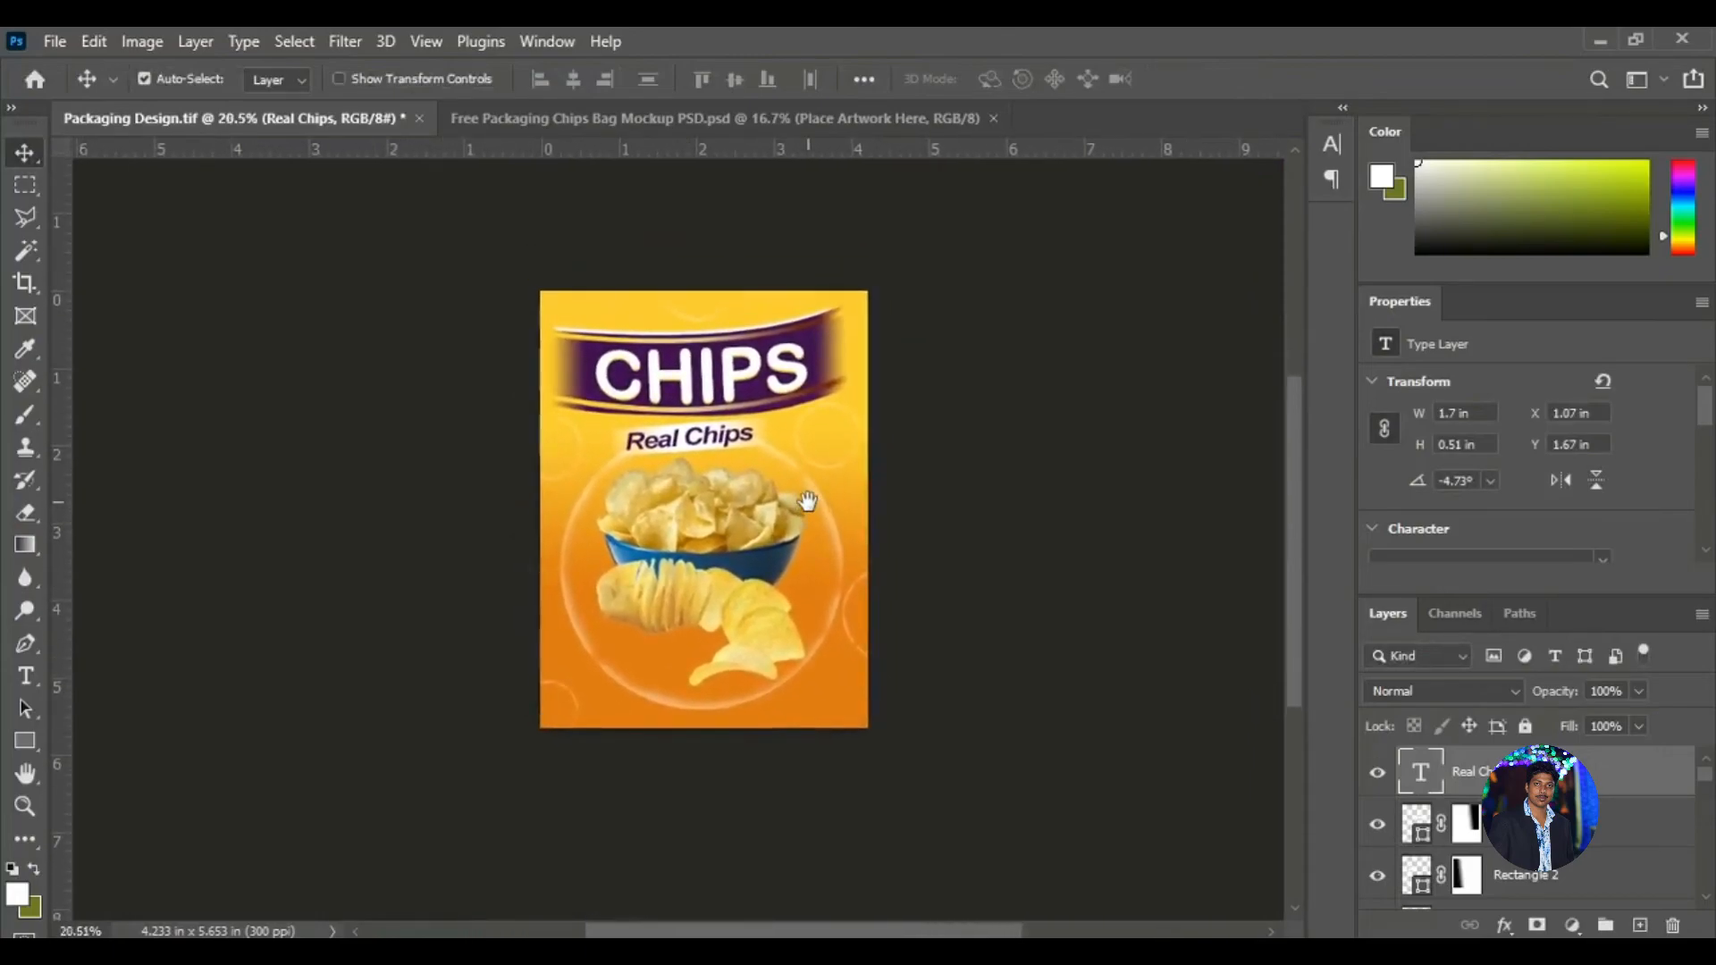
pyautogui.scroll(1, 816, 462)
pyautogui.hotkey('ctrl', '+')
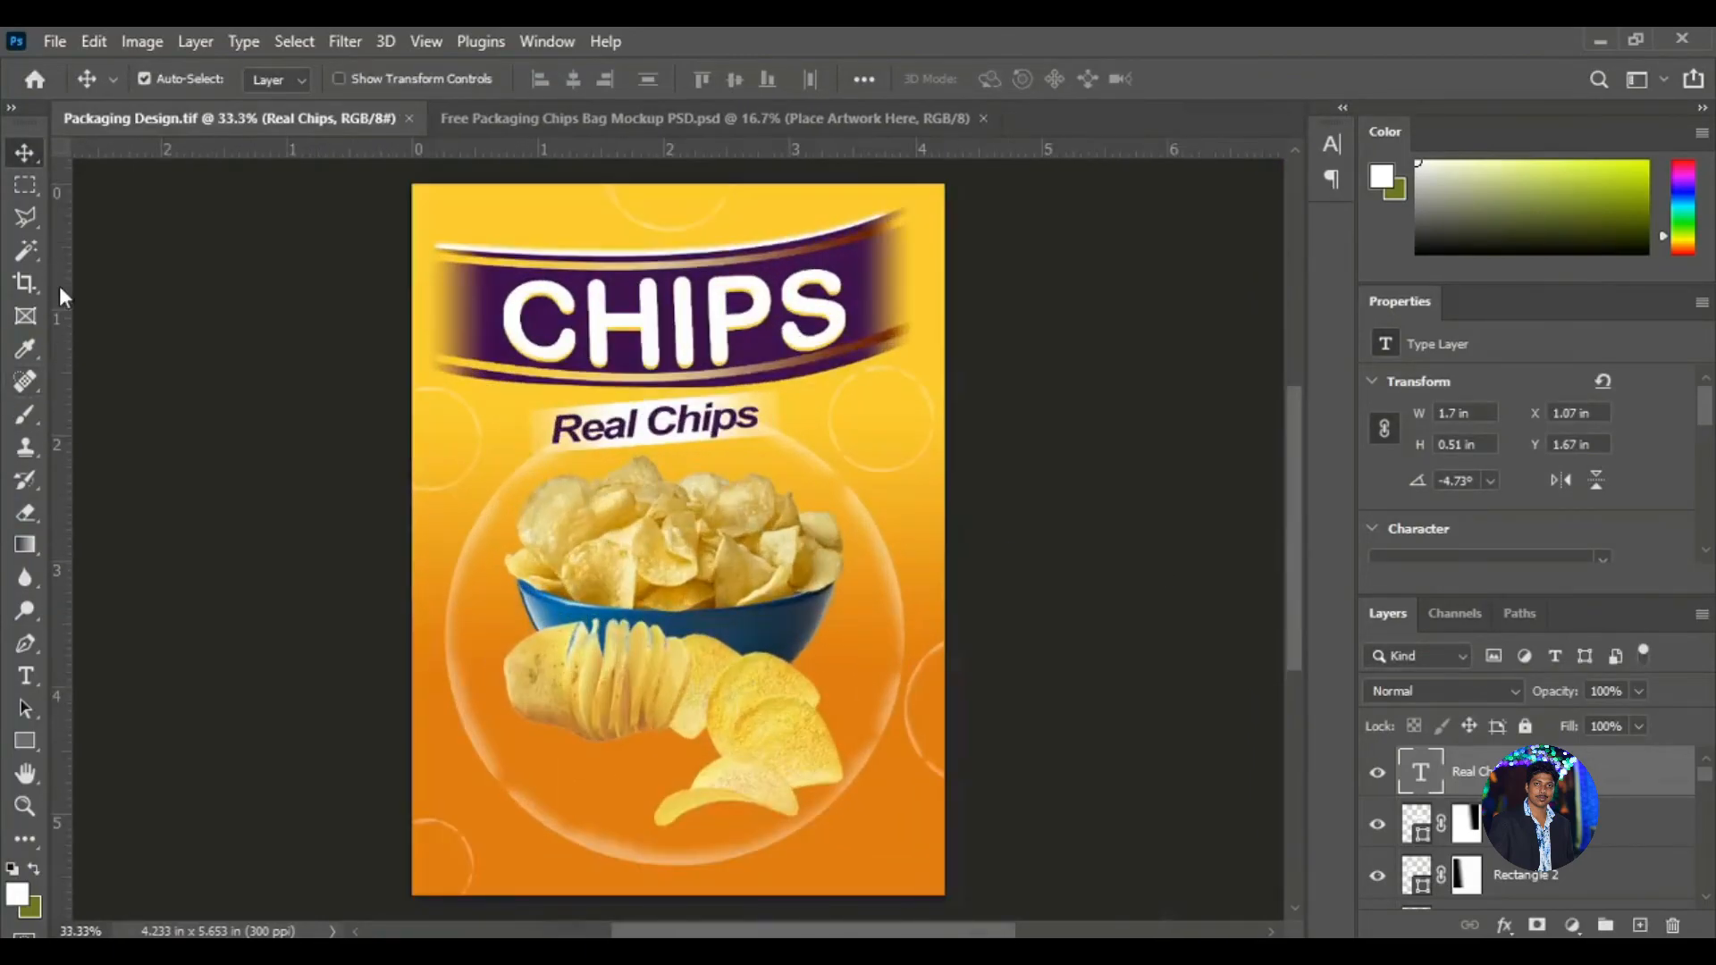
# Add the text "NET WT 1.75 OZ (50 G)" in 36 pt Arial Bold Italic below the potato chips.
pyautogui.click(25, 676)
pyautogui.click(767, 852)
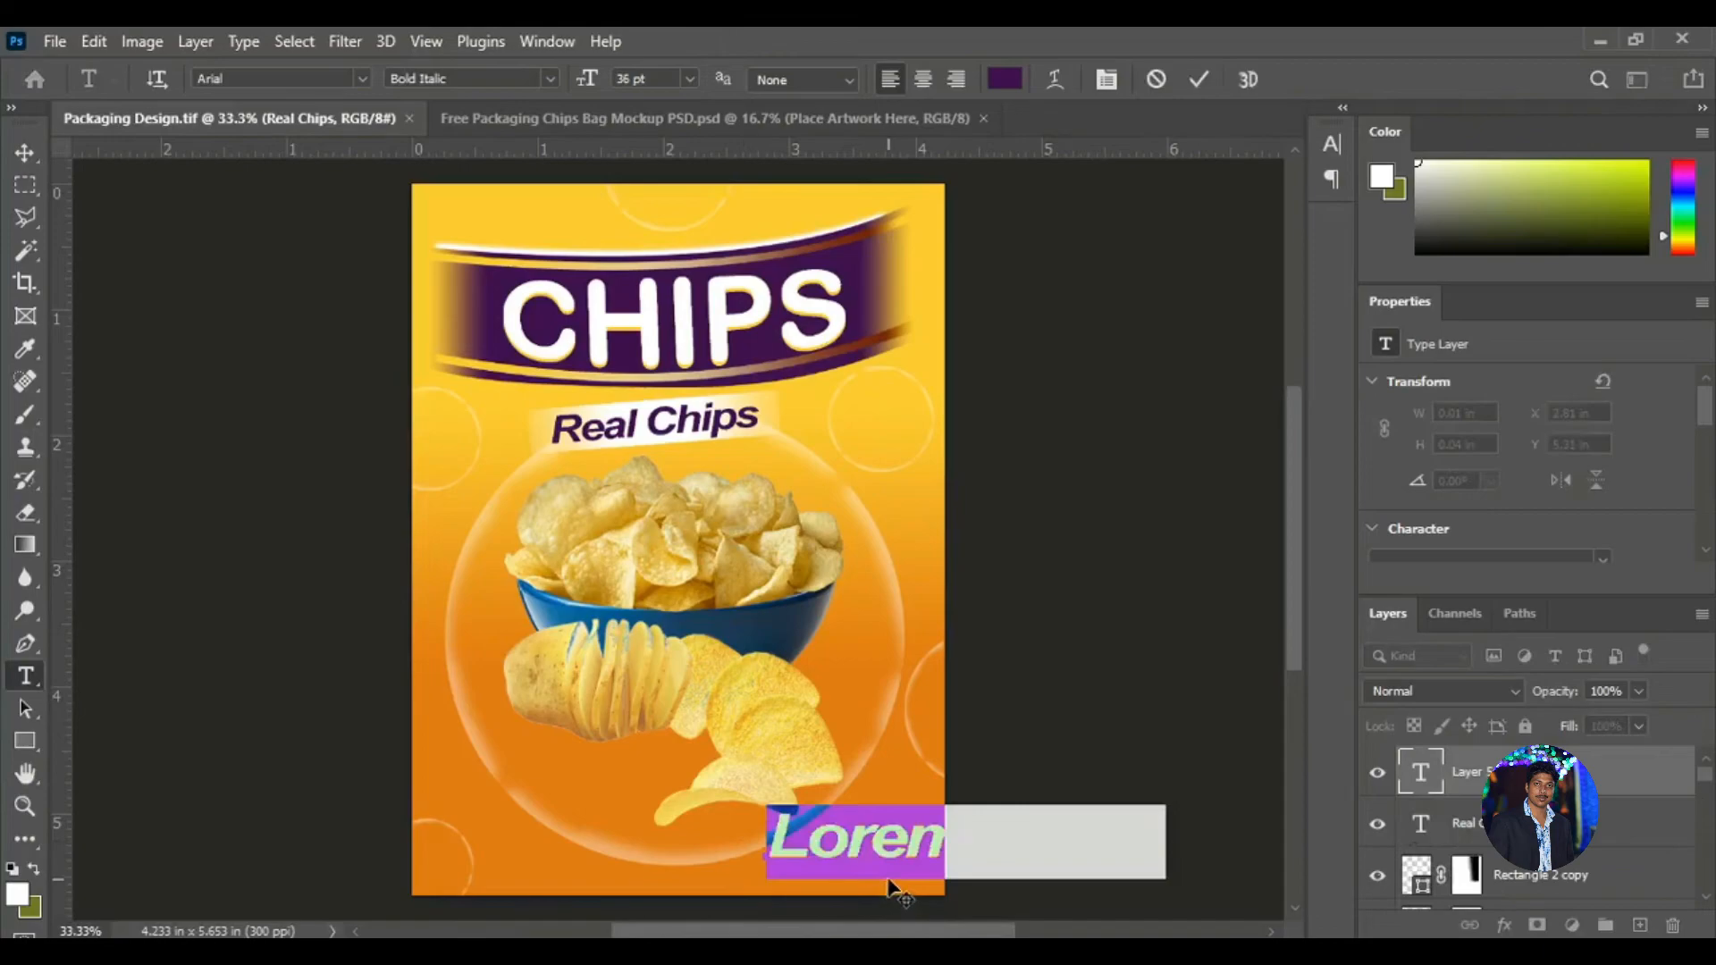
pyautogui.write('NET V')
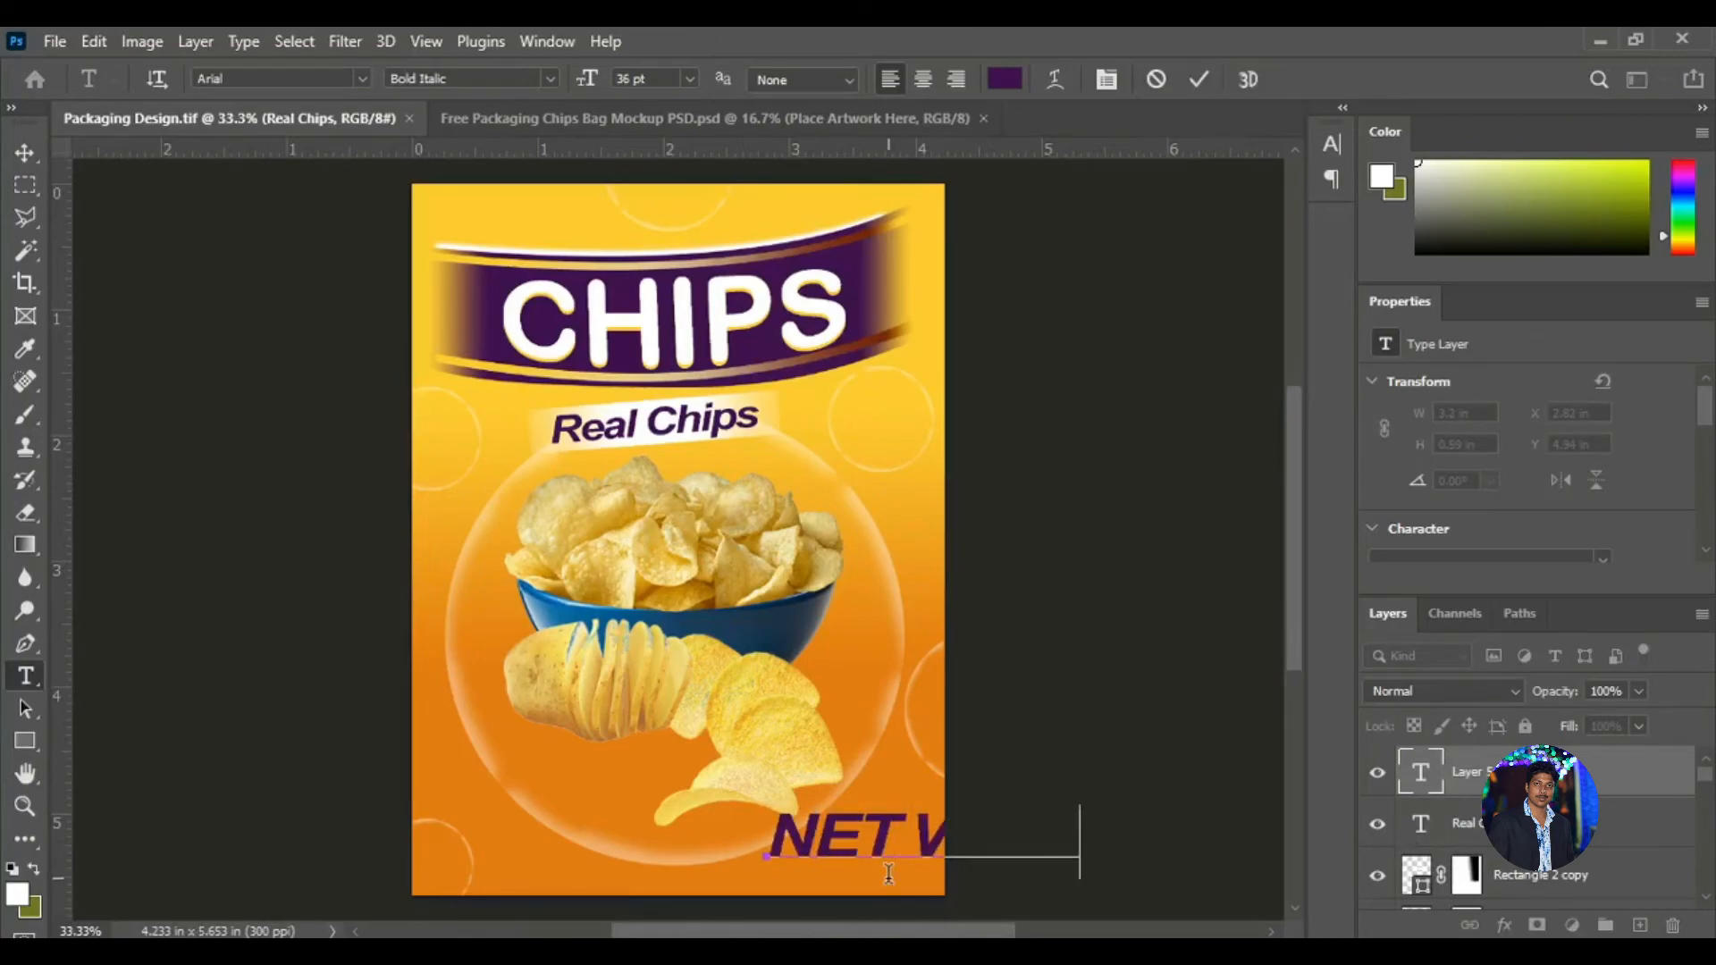
pyautogui.write('T')
pyautogui.click(25, 153)
# Scale the net weight text to about 79% and move it left onto the lower part of the design.
pyautogui.click(805, 836)
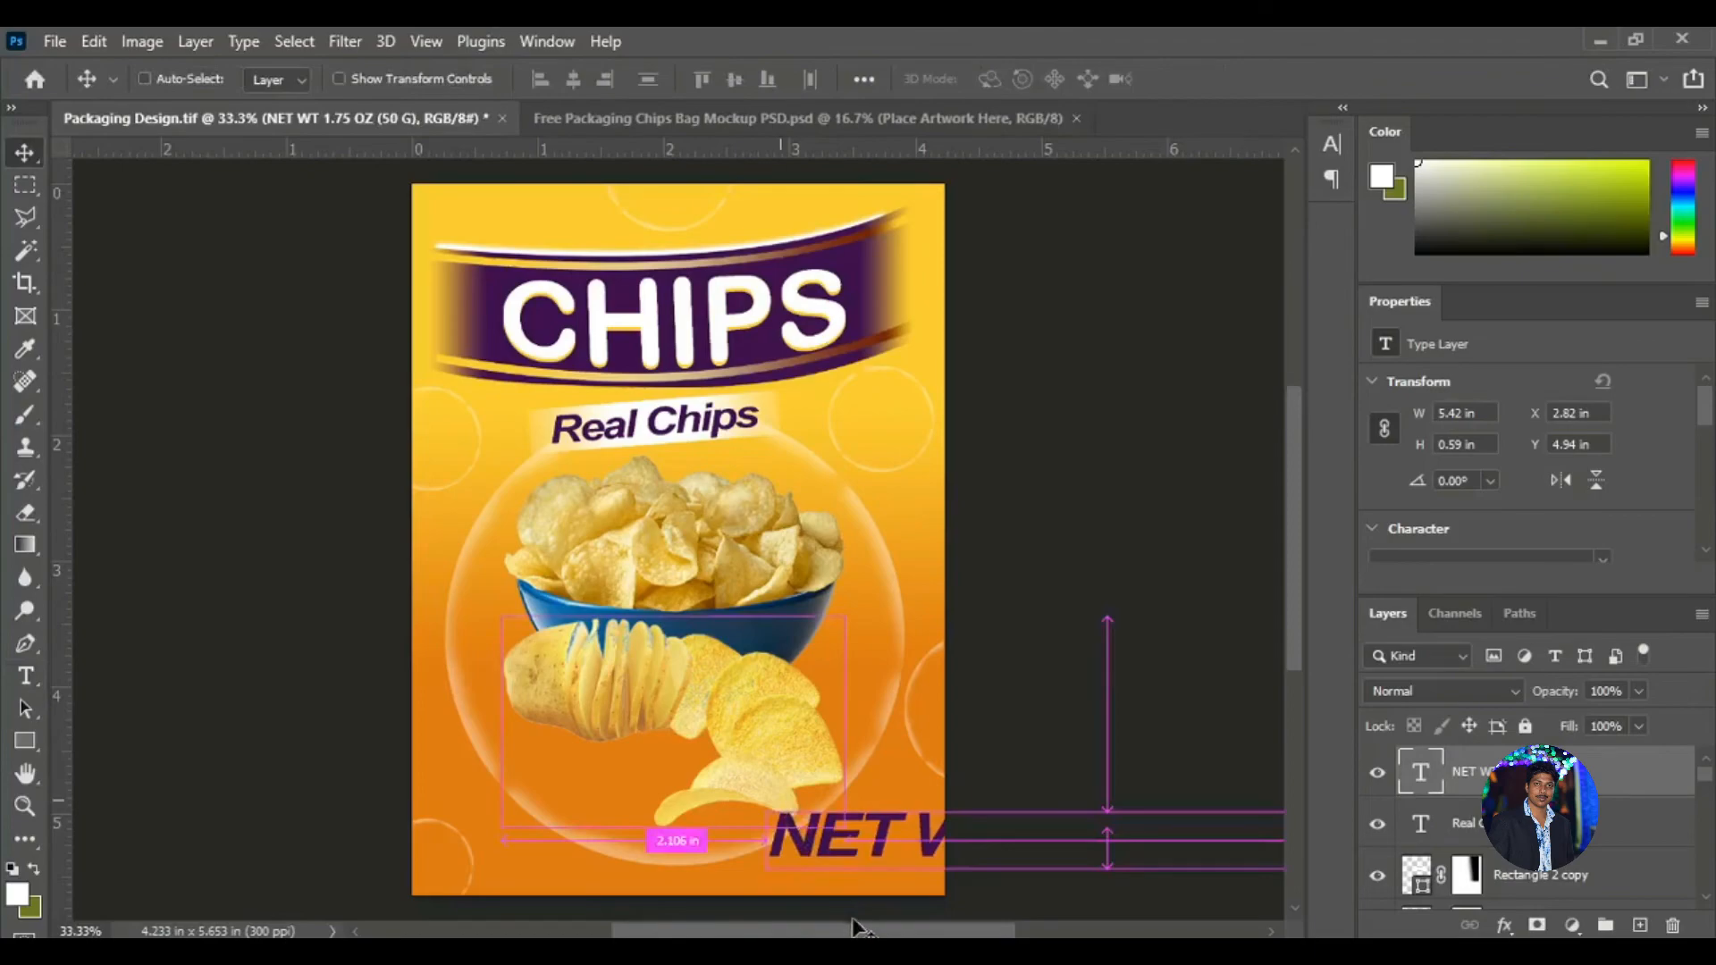
pyautogui.hotkey('ctrl', 't')
pyautogui.hotkey('ctrl', '-')
pyautogui.scroll(-2, 1064, 858)
pyautogui.moveTo(1254, 867)
pyautogui.mouseDown()
pyautogui.moveTo(1182, 851)
pyautogui.moveTo(1222, 855)
pyautogui.mouseUp()
pyautogui.moveTo(951, 849); pyautogui.dragTo(751, 845)
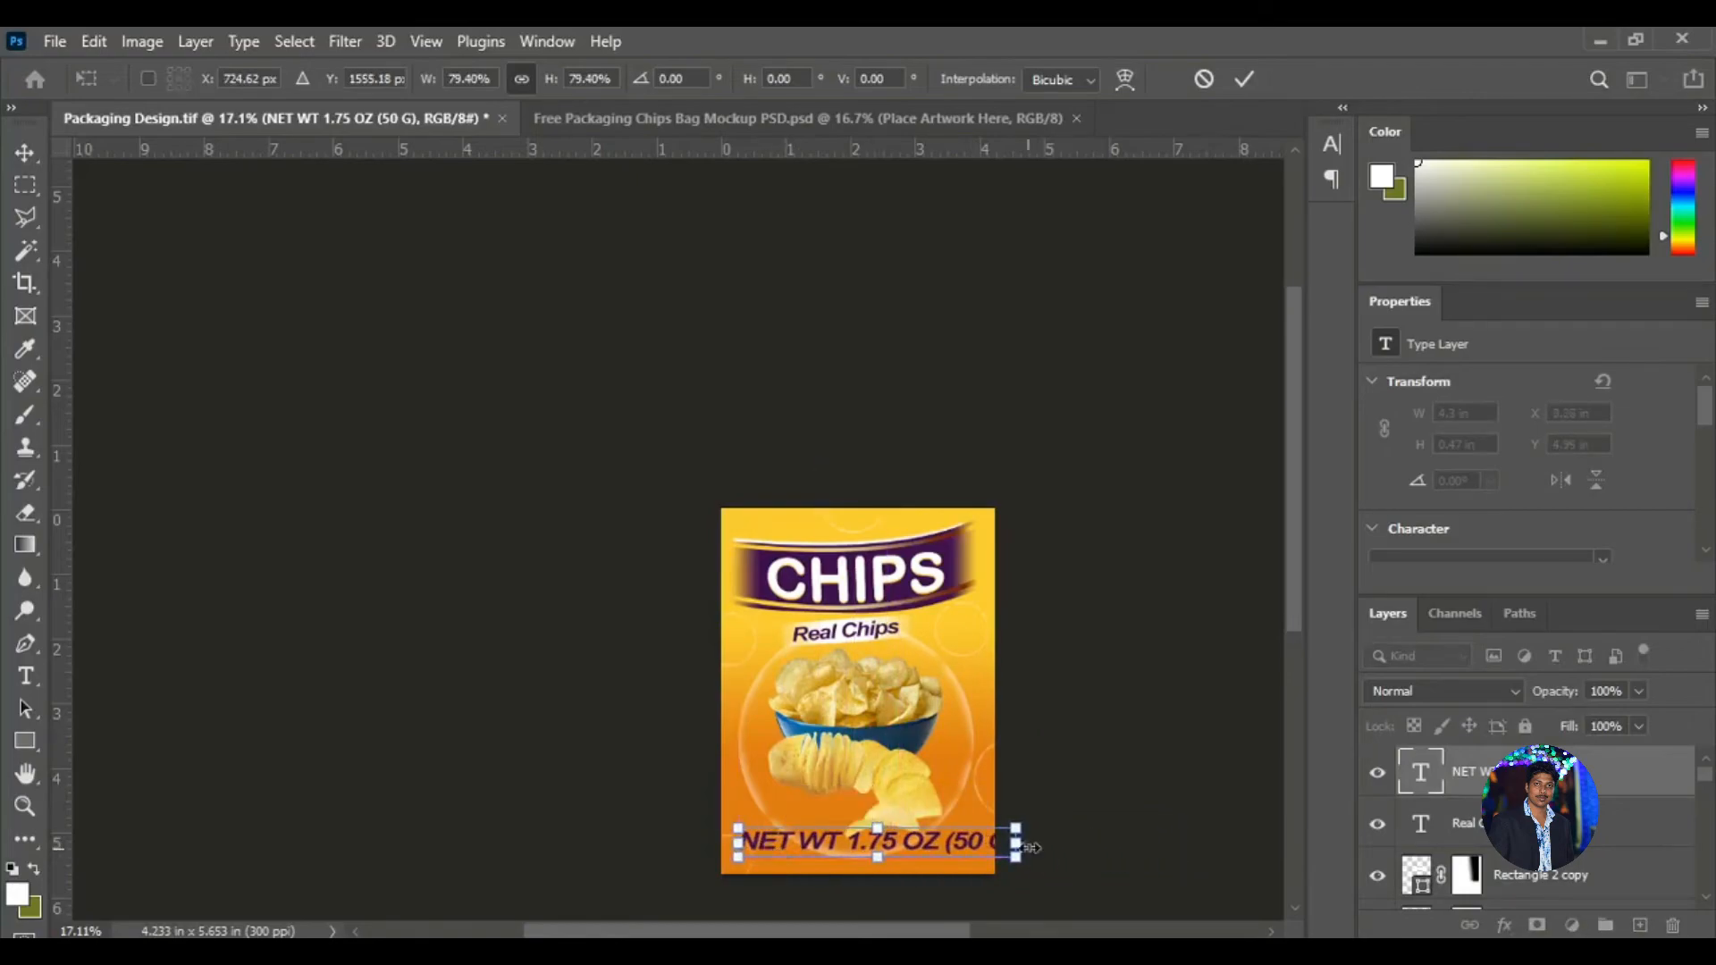
# Shrink the net weight text to about 1.69 × 0.18 in and place it in the design's lower right corner.
pyautogui.scroll(2, 949, 710)
pyautogui.scroll(2, 948, 726)
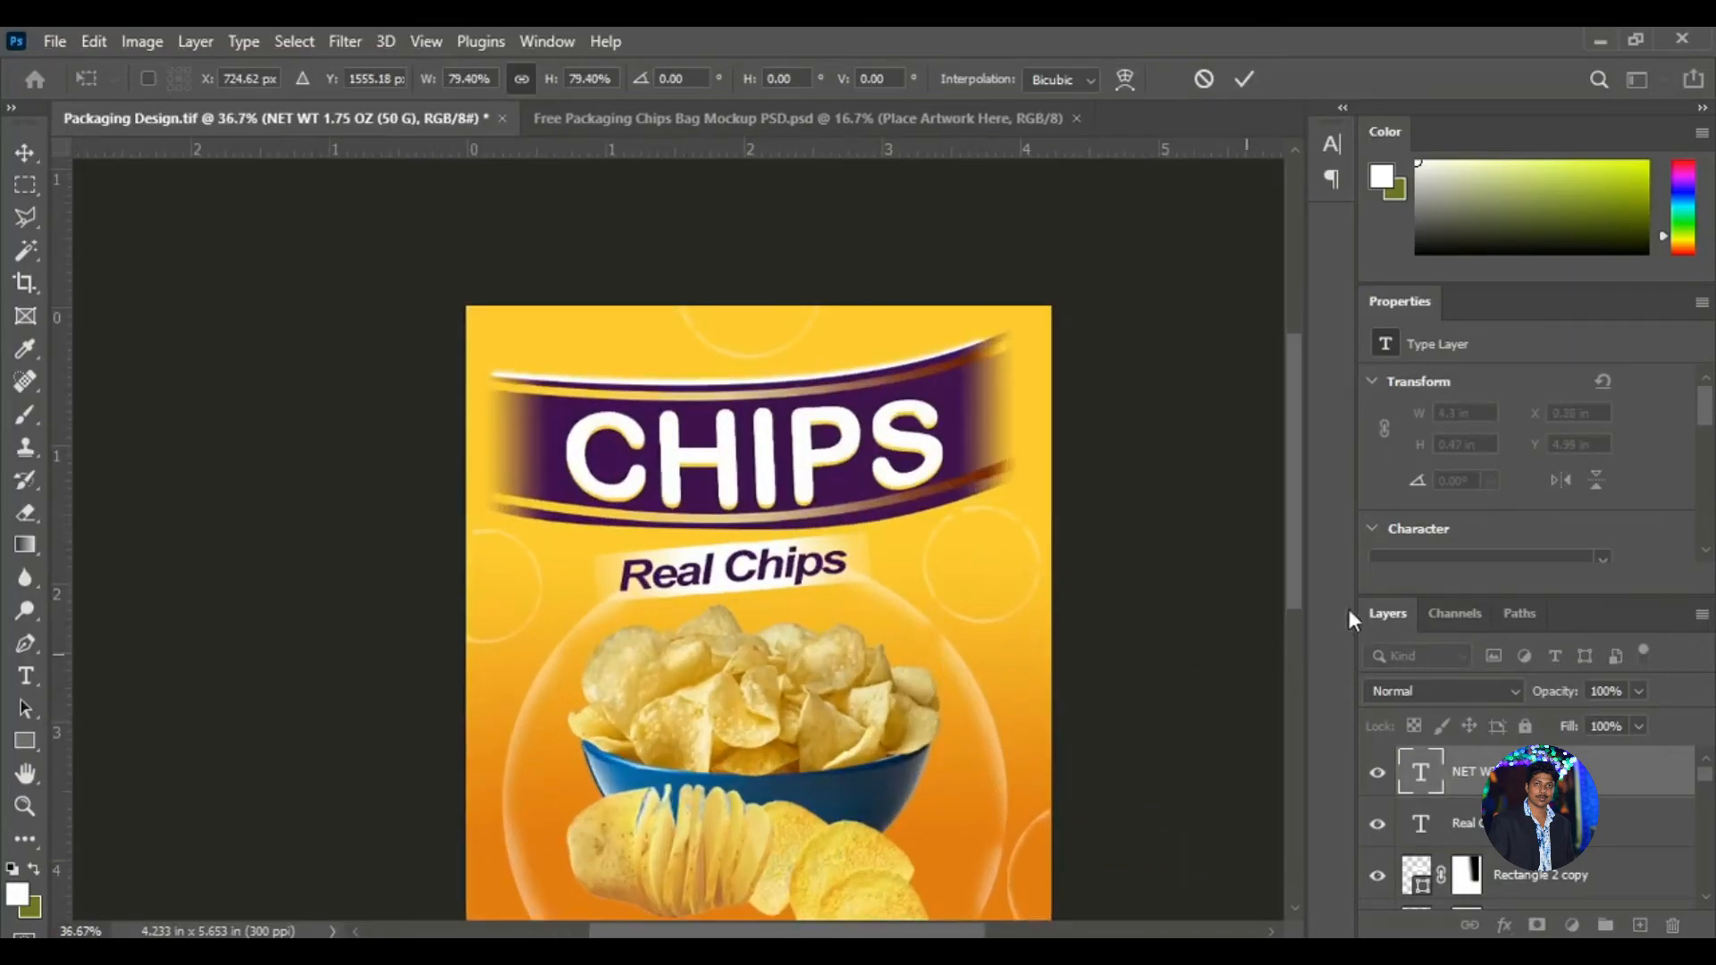
pyautogui.scroll(-5, 1300, 670)
pyautogui.moveTo(1096, 593); pyautogui.dragTo(961, 590)
pyautogui.moveTo(751, 597); pyautogui.dragTo(818, 612)
pyautogui.moveTo(1034, 605); pyautogui.dragTo(988, 606)
pyautogui.moveTo(847, 629); pyautogui.dragTo(890, 647)
pyautogui.click(1244, 79)
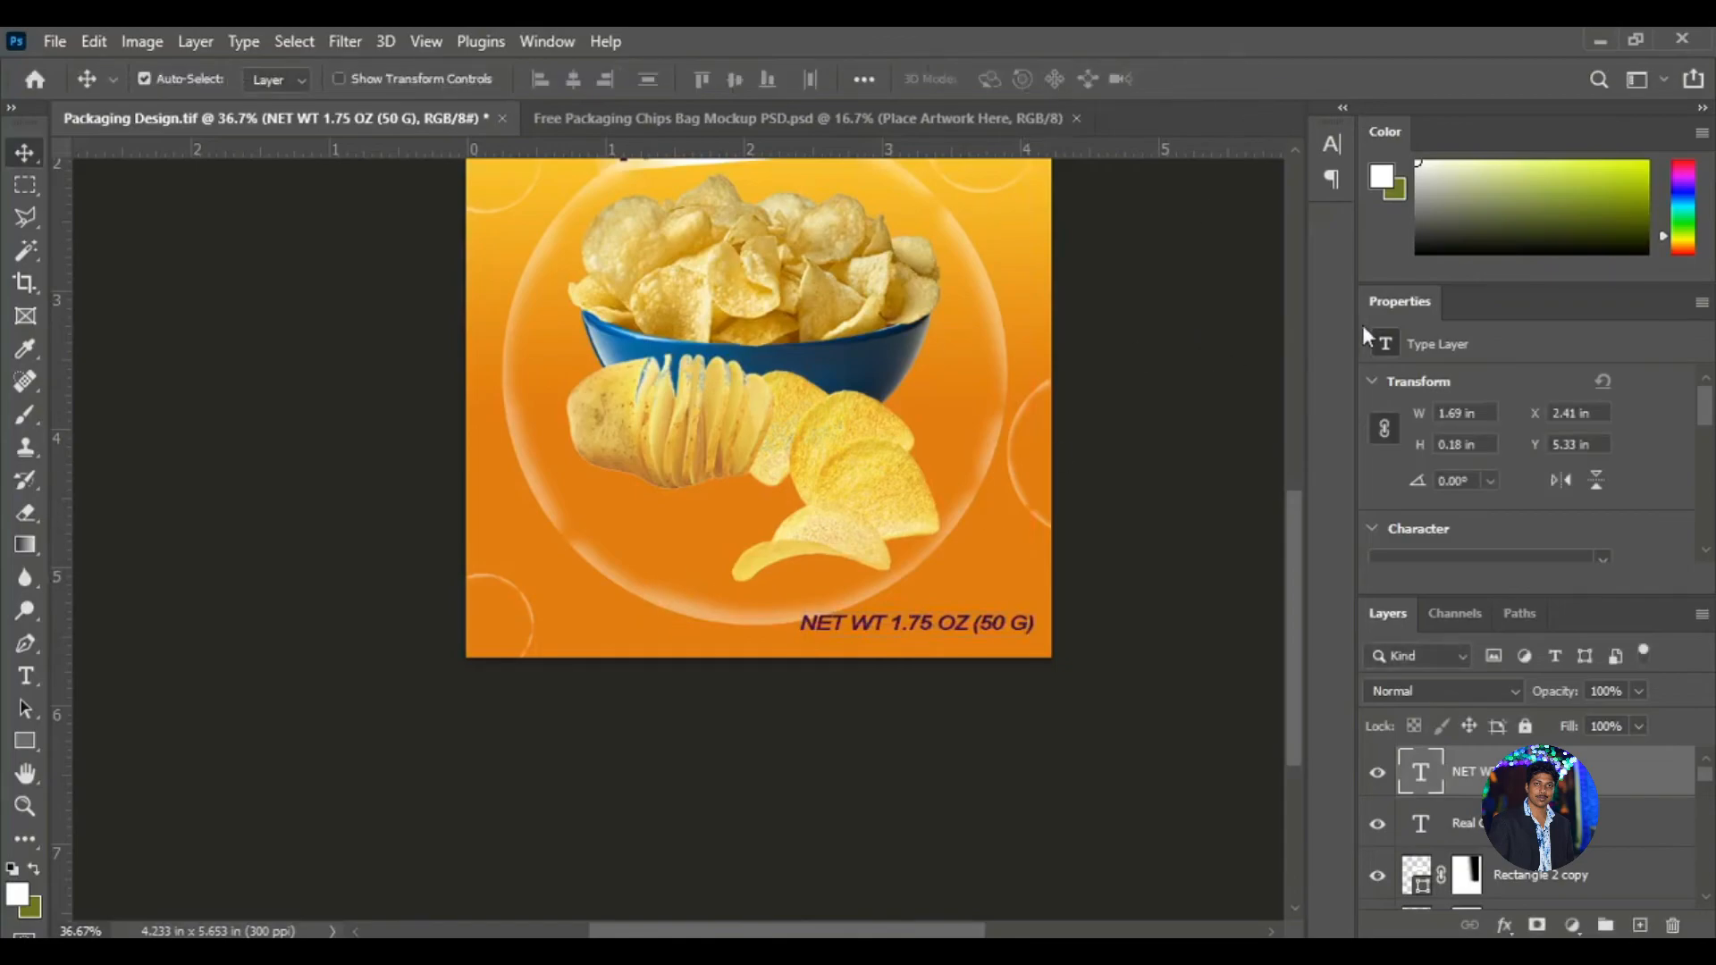
# Change the font of the net weight text to Calibri Regular.
pyautogui.click(25, 675)
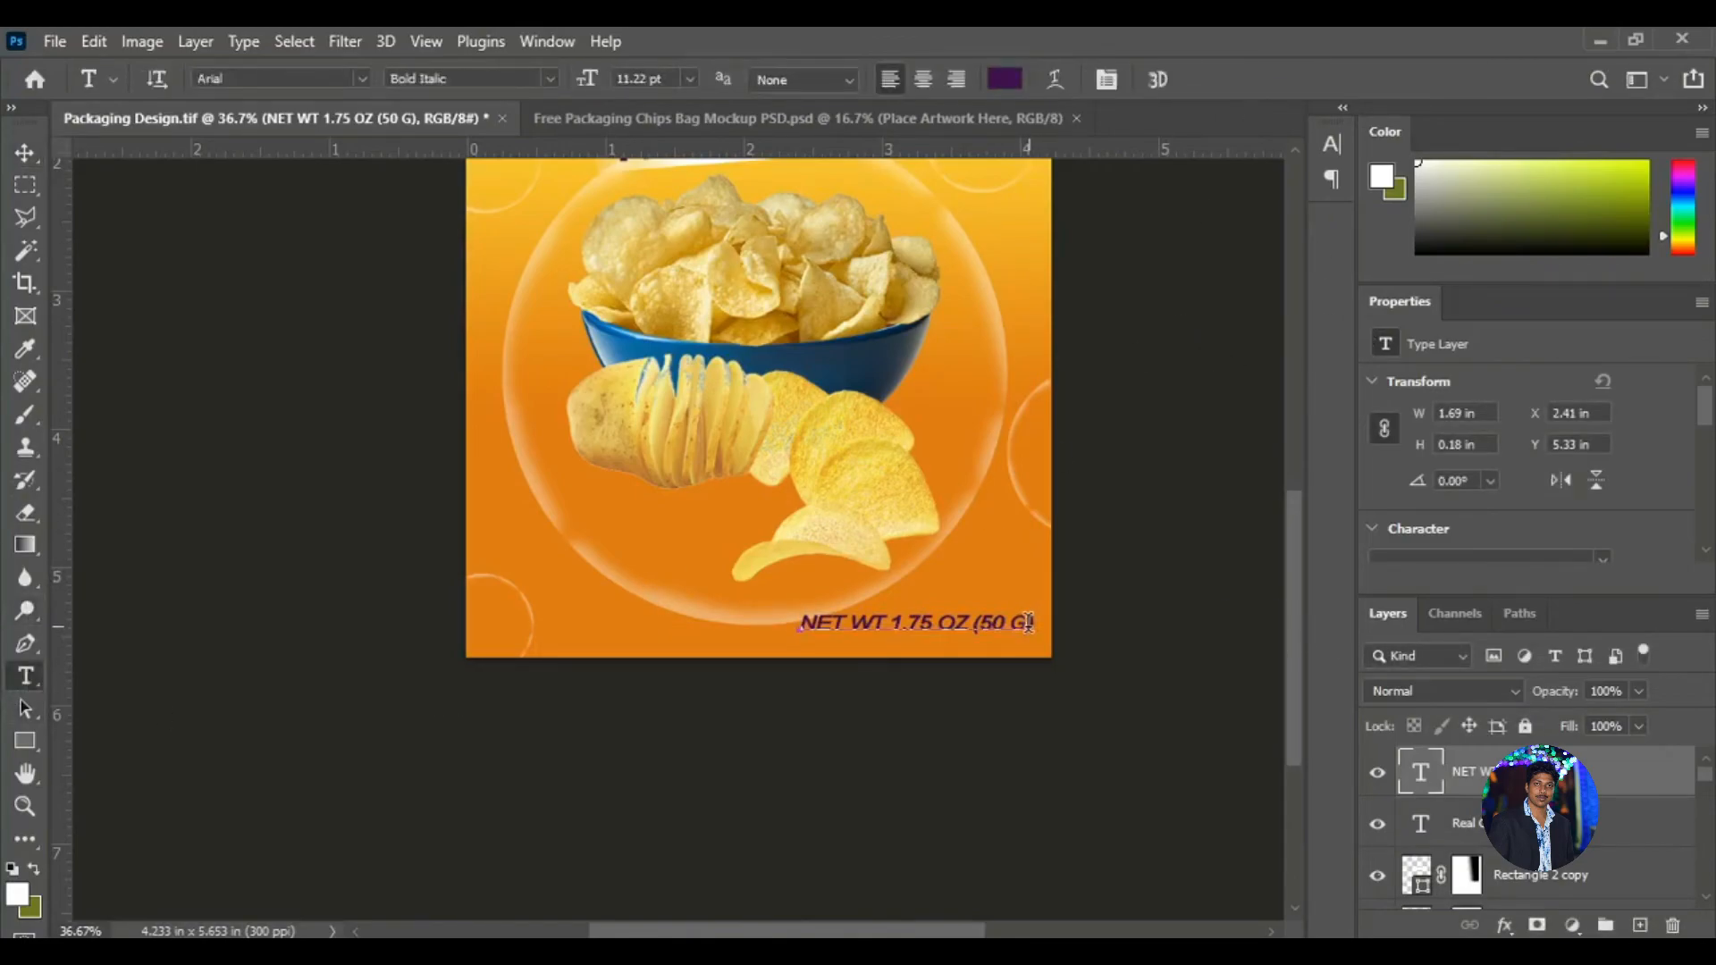
pyautogui.moveTo(1030, 623); pyautogui.dragTo(807, 623)
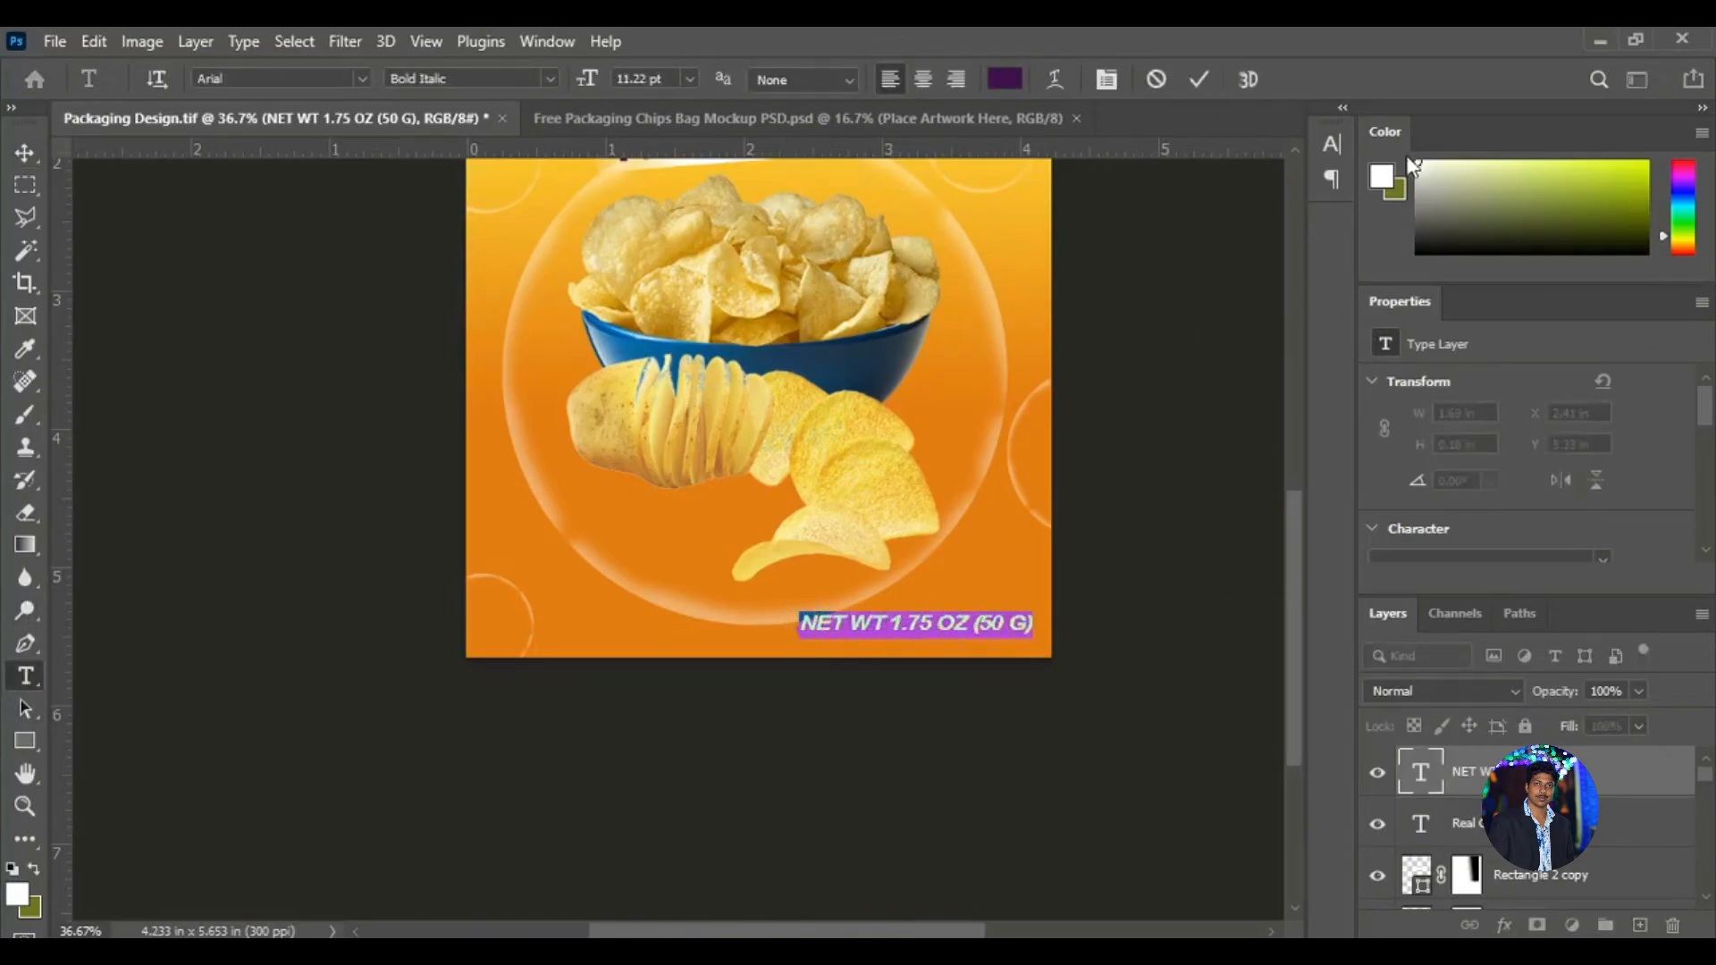
pyautogui.click(1331, 145)
pyautogui.click(1291, 184)
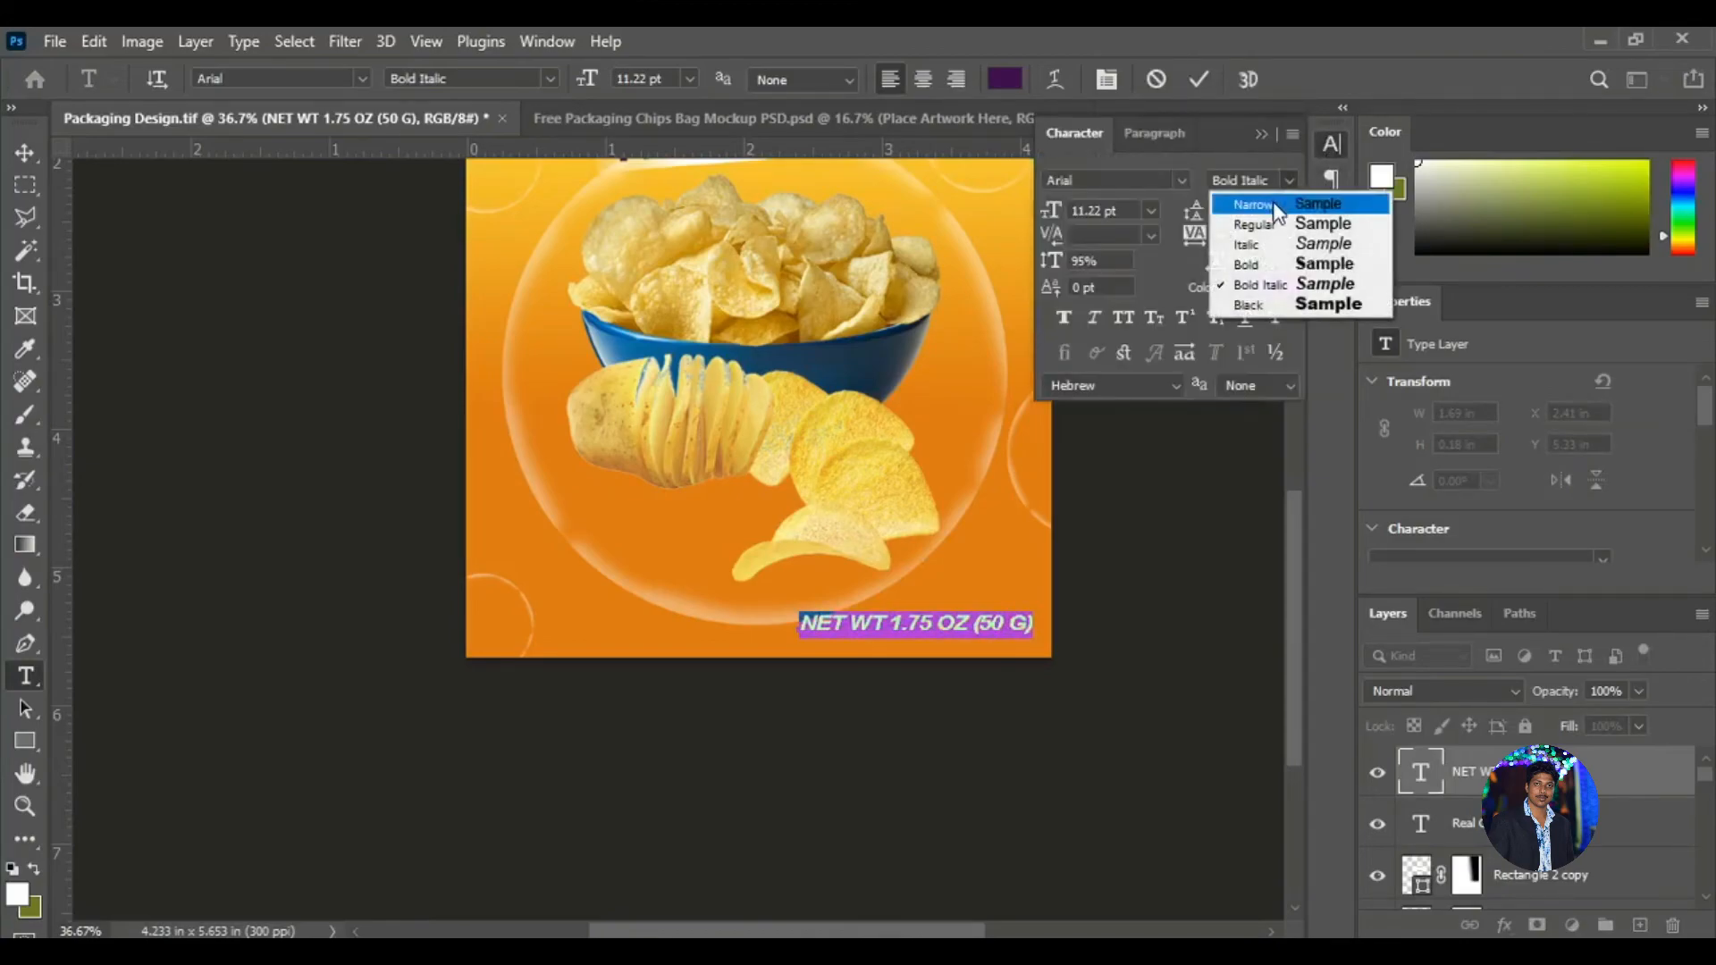
pyautogui.click(1247, 226)
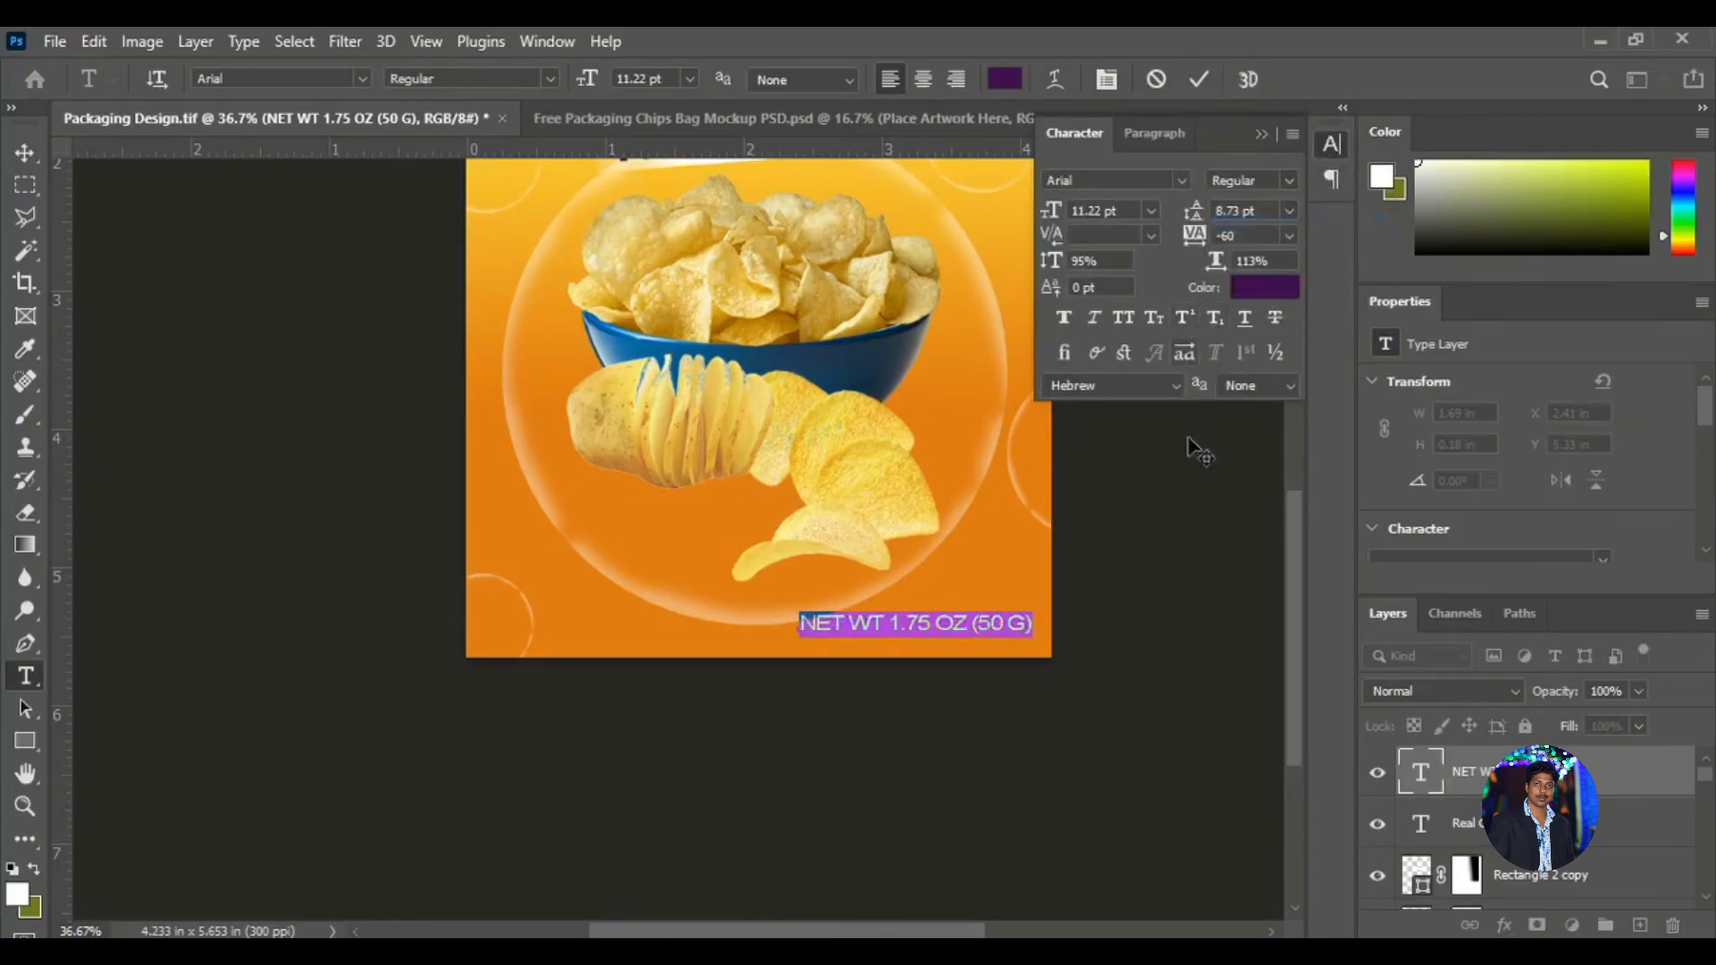
pyautogui.click(1182, 181)
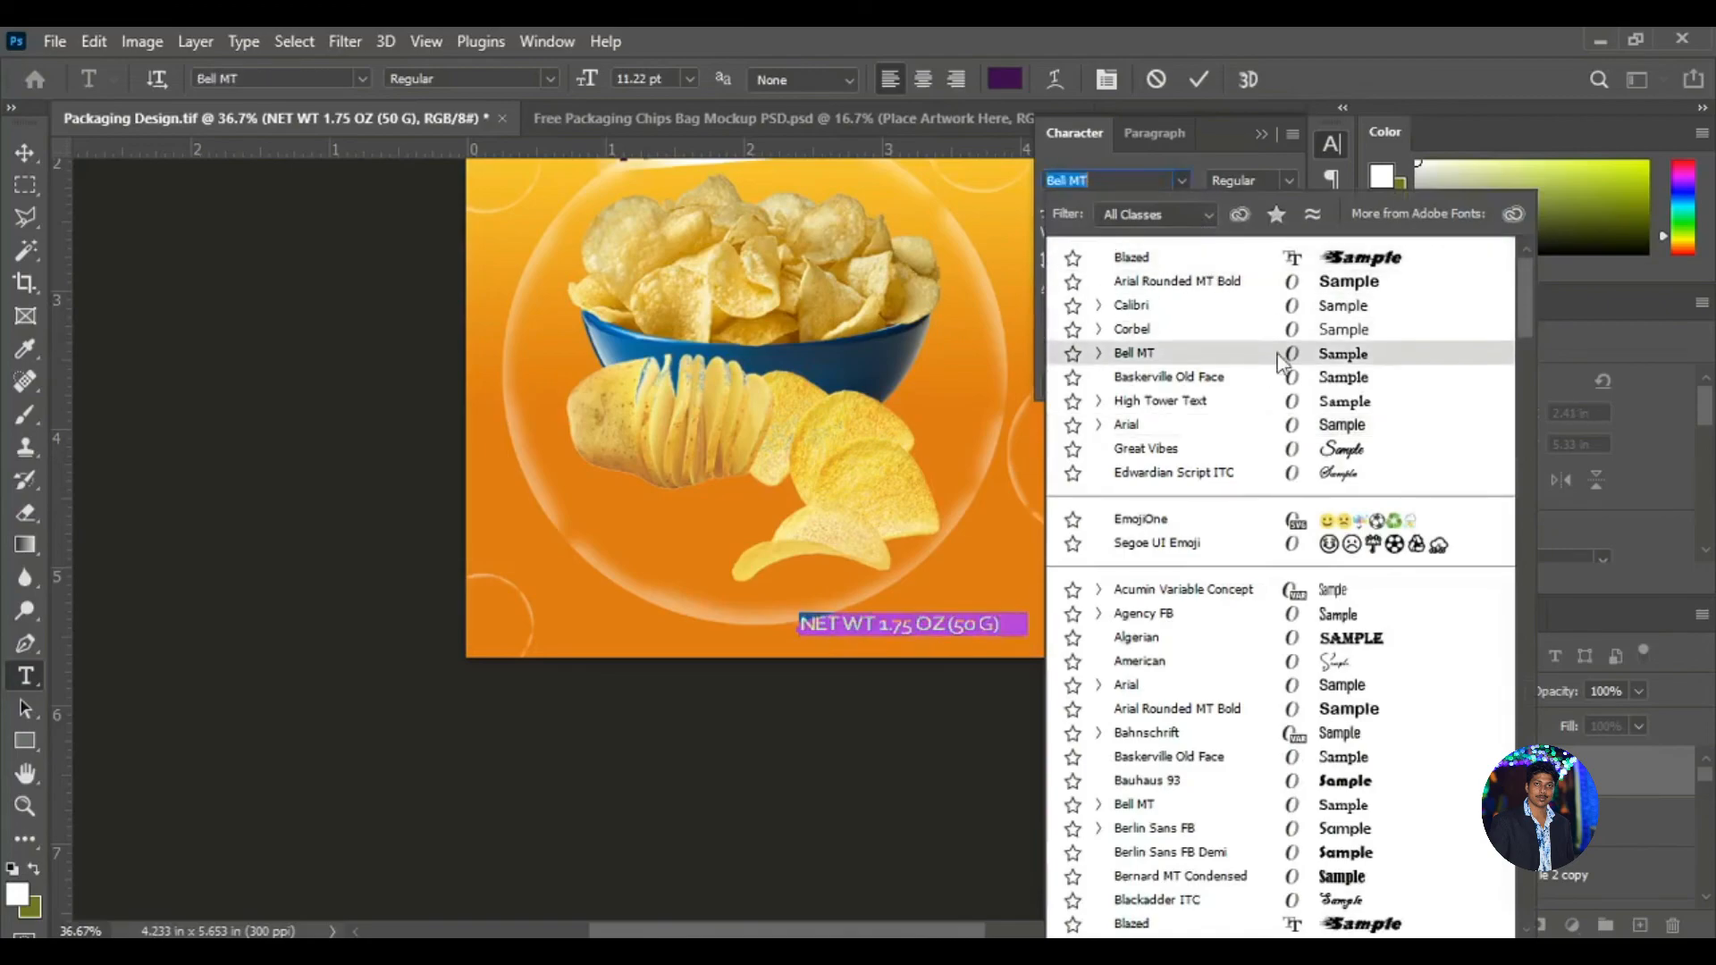
pyautogui.click(1251, 305)
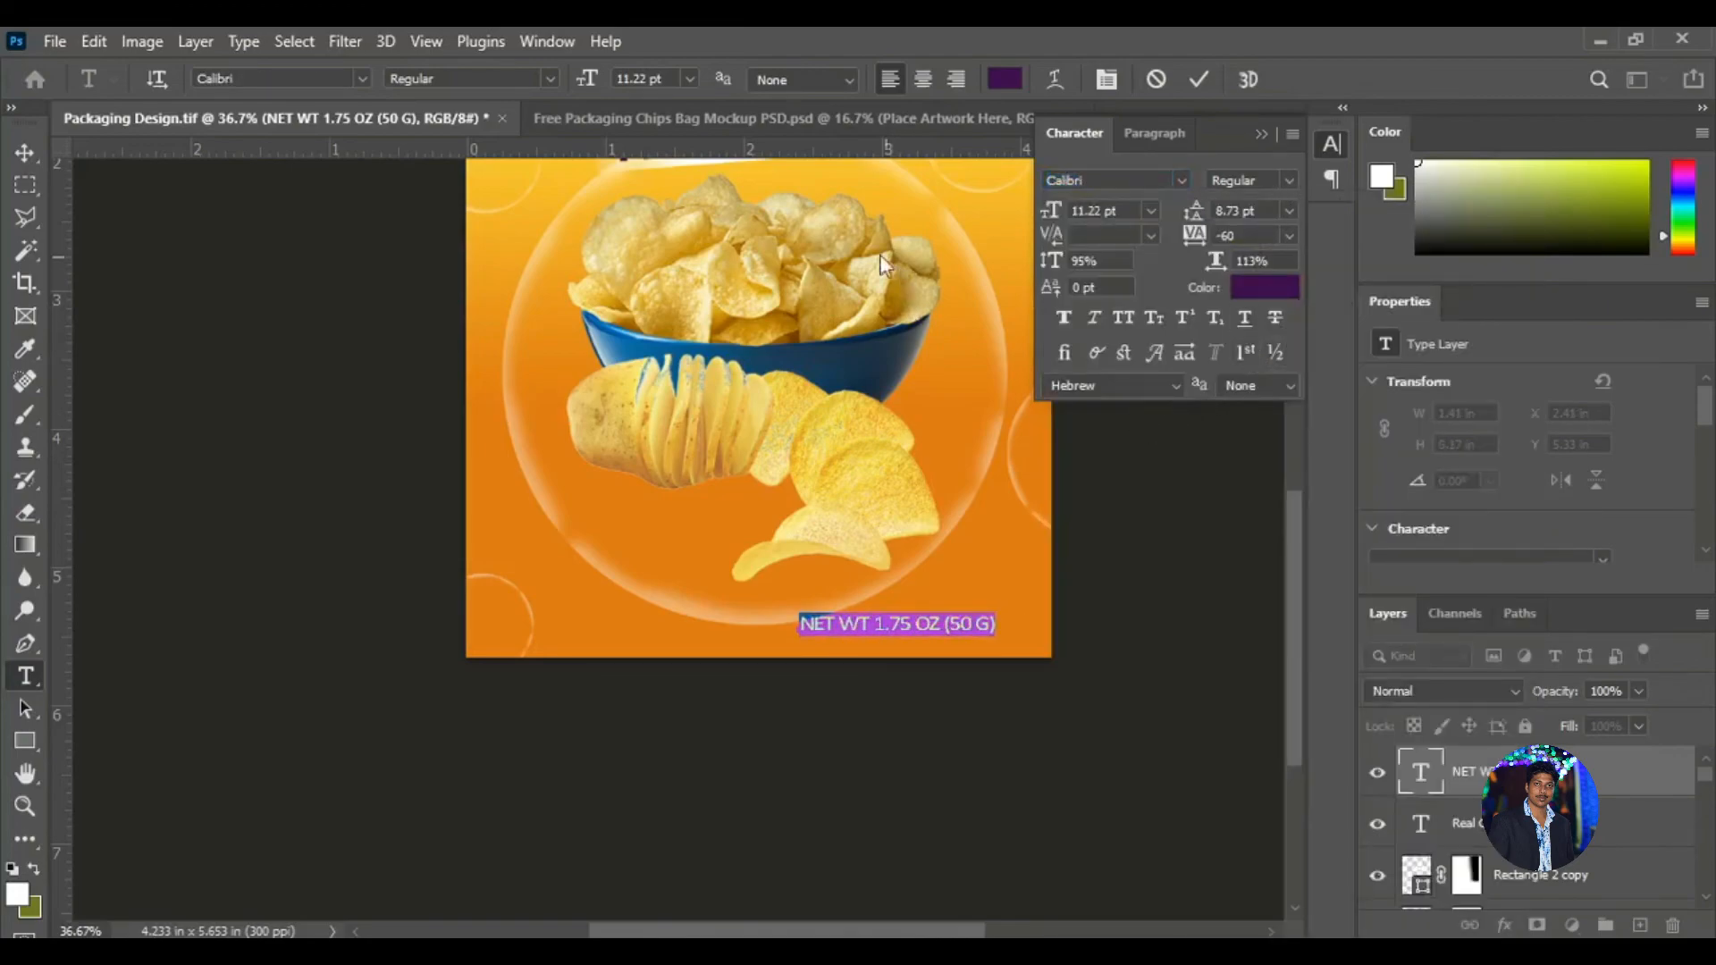
# Set the net weight text's colour to white and commit the text edit.
pyautogui.click(1265, 287)
pyautogui.click(1056, 246)
pyautogui.click(1616, 233)
pyautogui.click(372, 335)
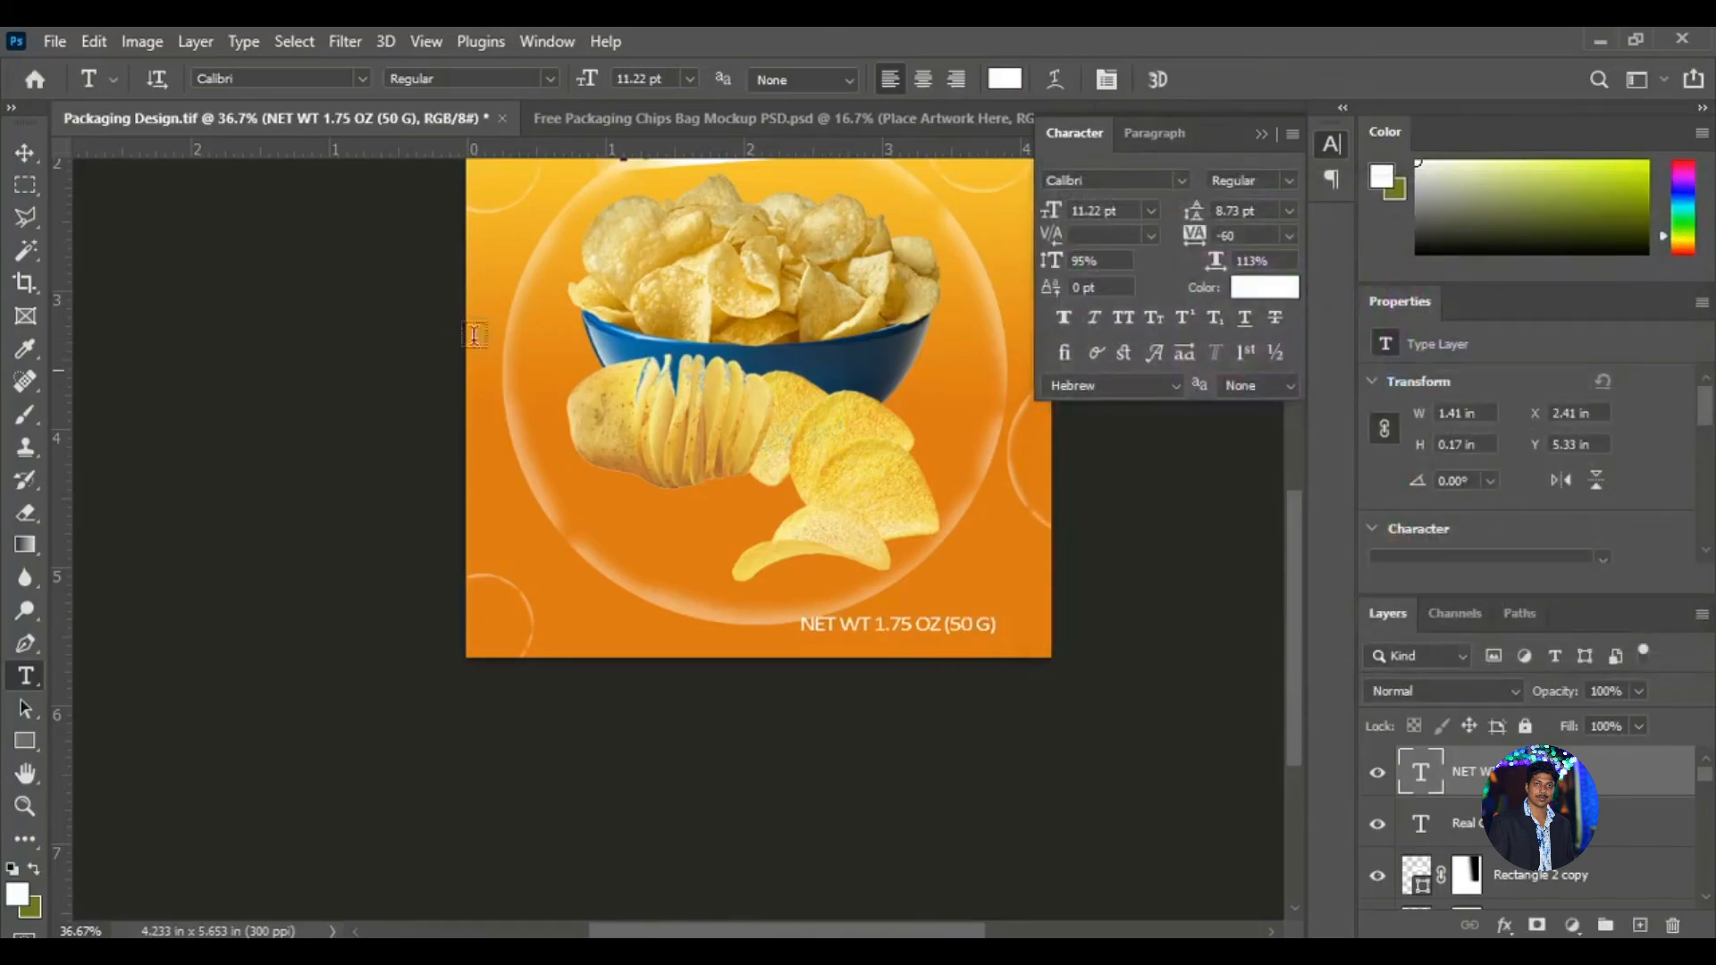
pyautogui.click(1259, 132)
# Move the net weight text into the design's lower right corner, at about X 2.75 in, Y 5.4 in, and save the document.
pyautogui.press('v')
pyautogui.scroll(5, 938, 677)
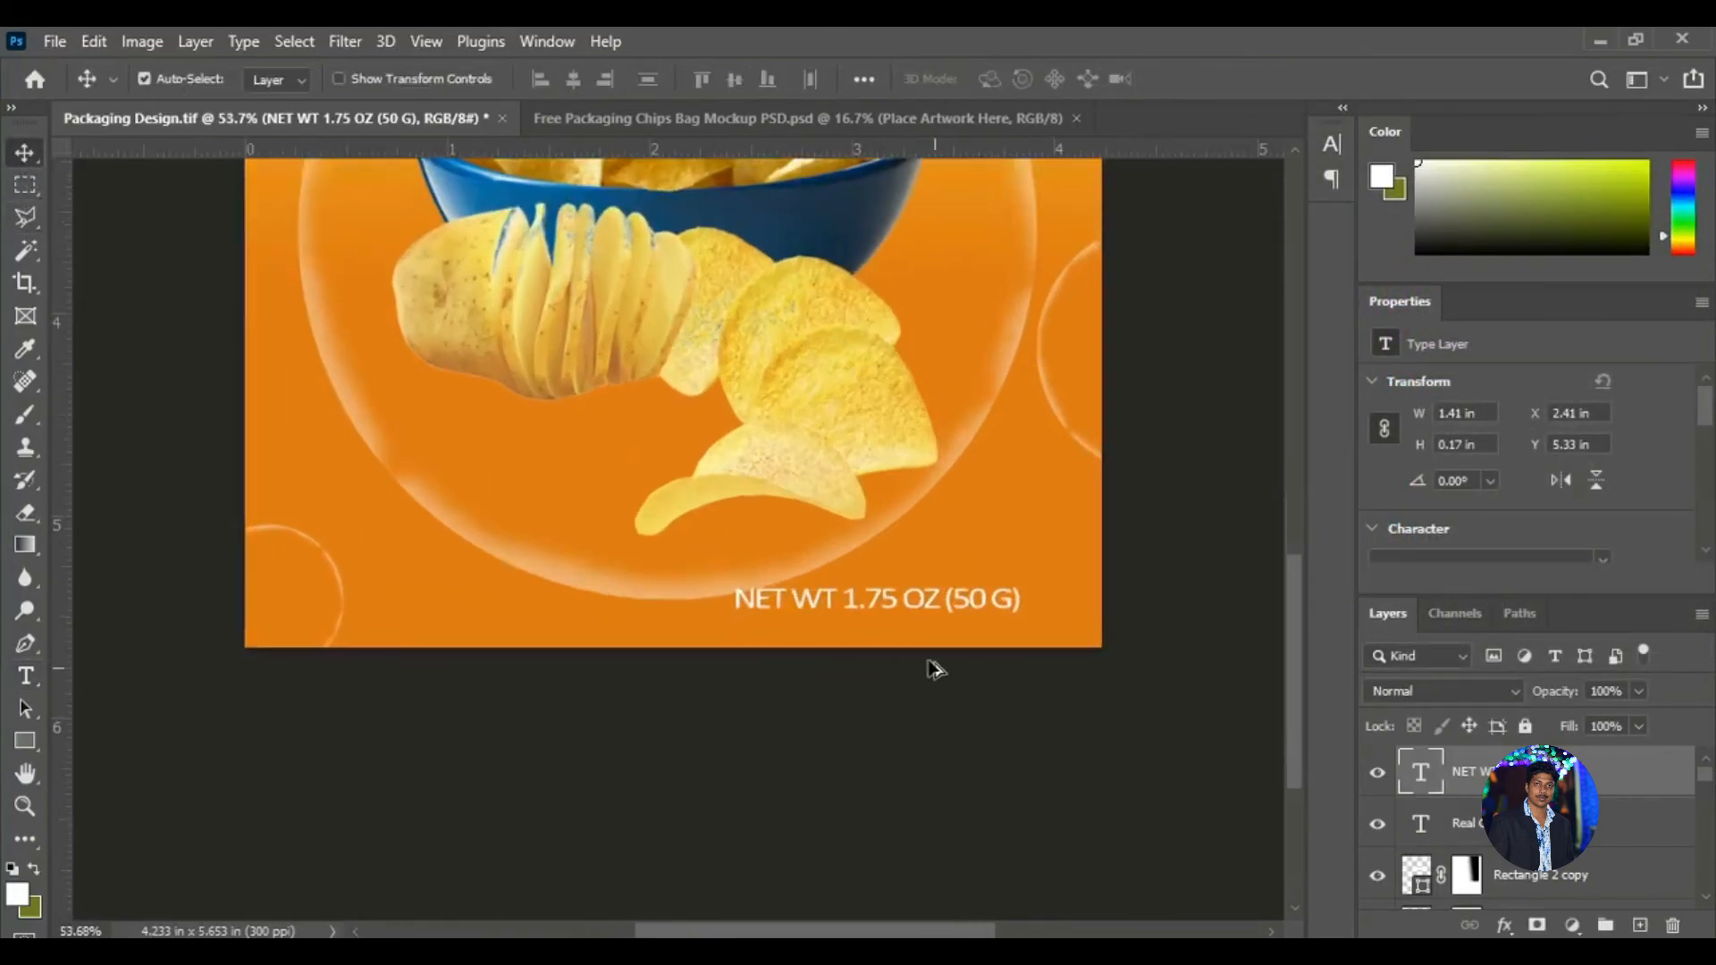
pyautogui.moveTo(683, 575); pyautogui.dragTo(785, 594)
pyautogui.scroll(-5, 876, 607)
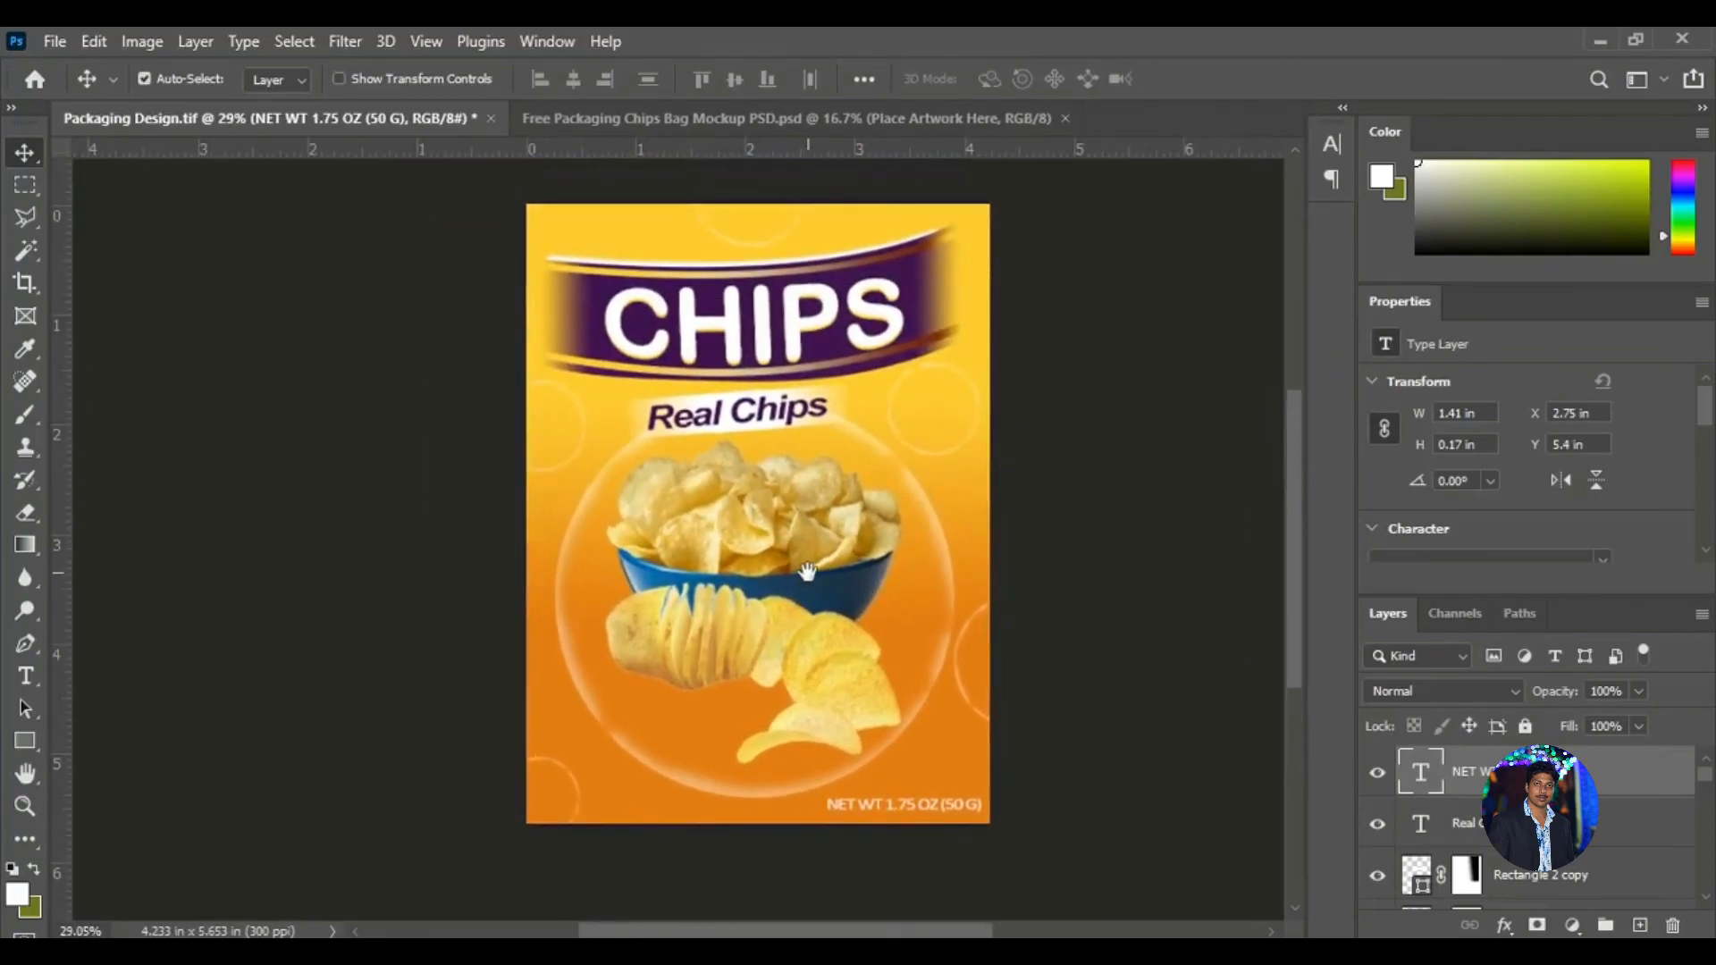
pyautogui.hotkey('ctrl', 's')
# Move the net weight text up to about Y 5.12 in and enlarge it to about 1.55 × 0.18 in.
pyautogui.scroll(5, 1027, 808)
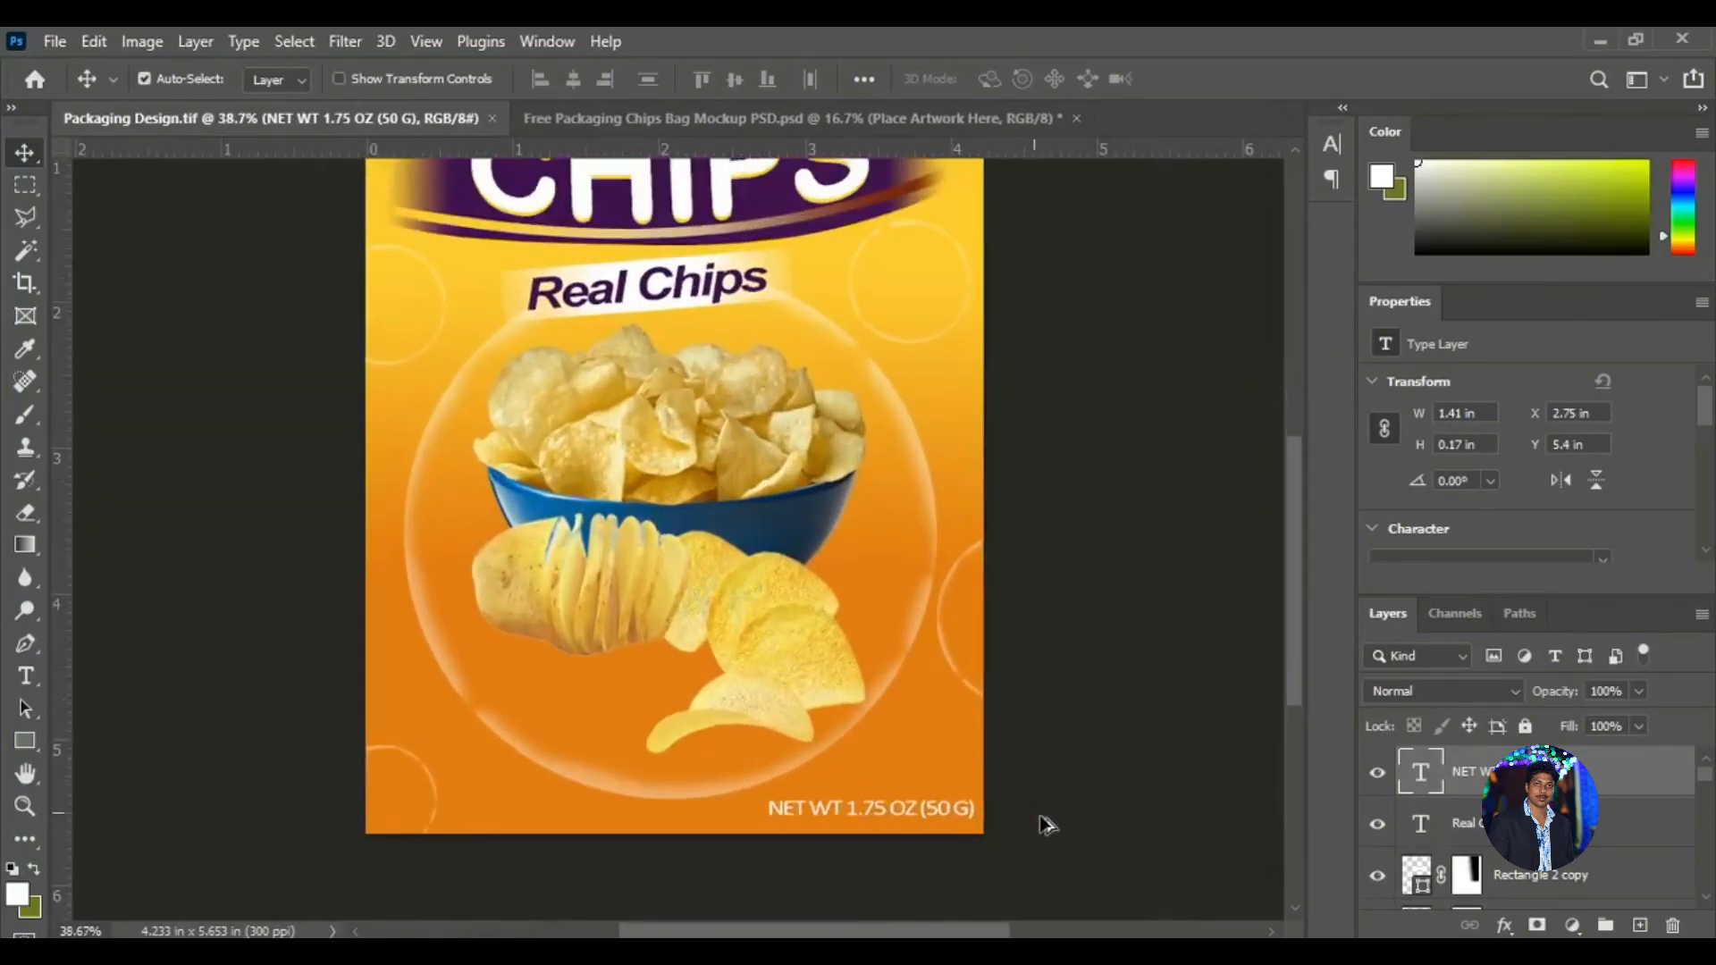
pyautogui.moveTo(766, 804); pyautogui.dragTo(750, 730)
pyautogui.hotkey('ctrl', 't')
pyautogui.moveTo(1053, 734); pyautogui.dragTo(1071, 733)
pyautogui.click(1244, 79)
pyautogui.scroll(-2, 456, 786)
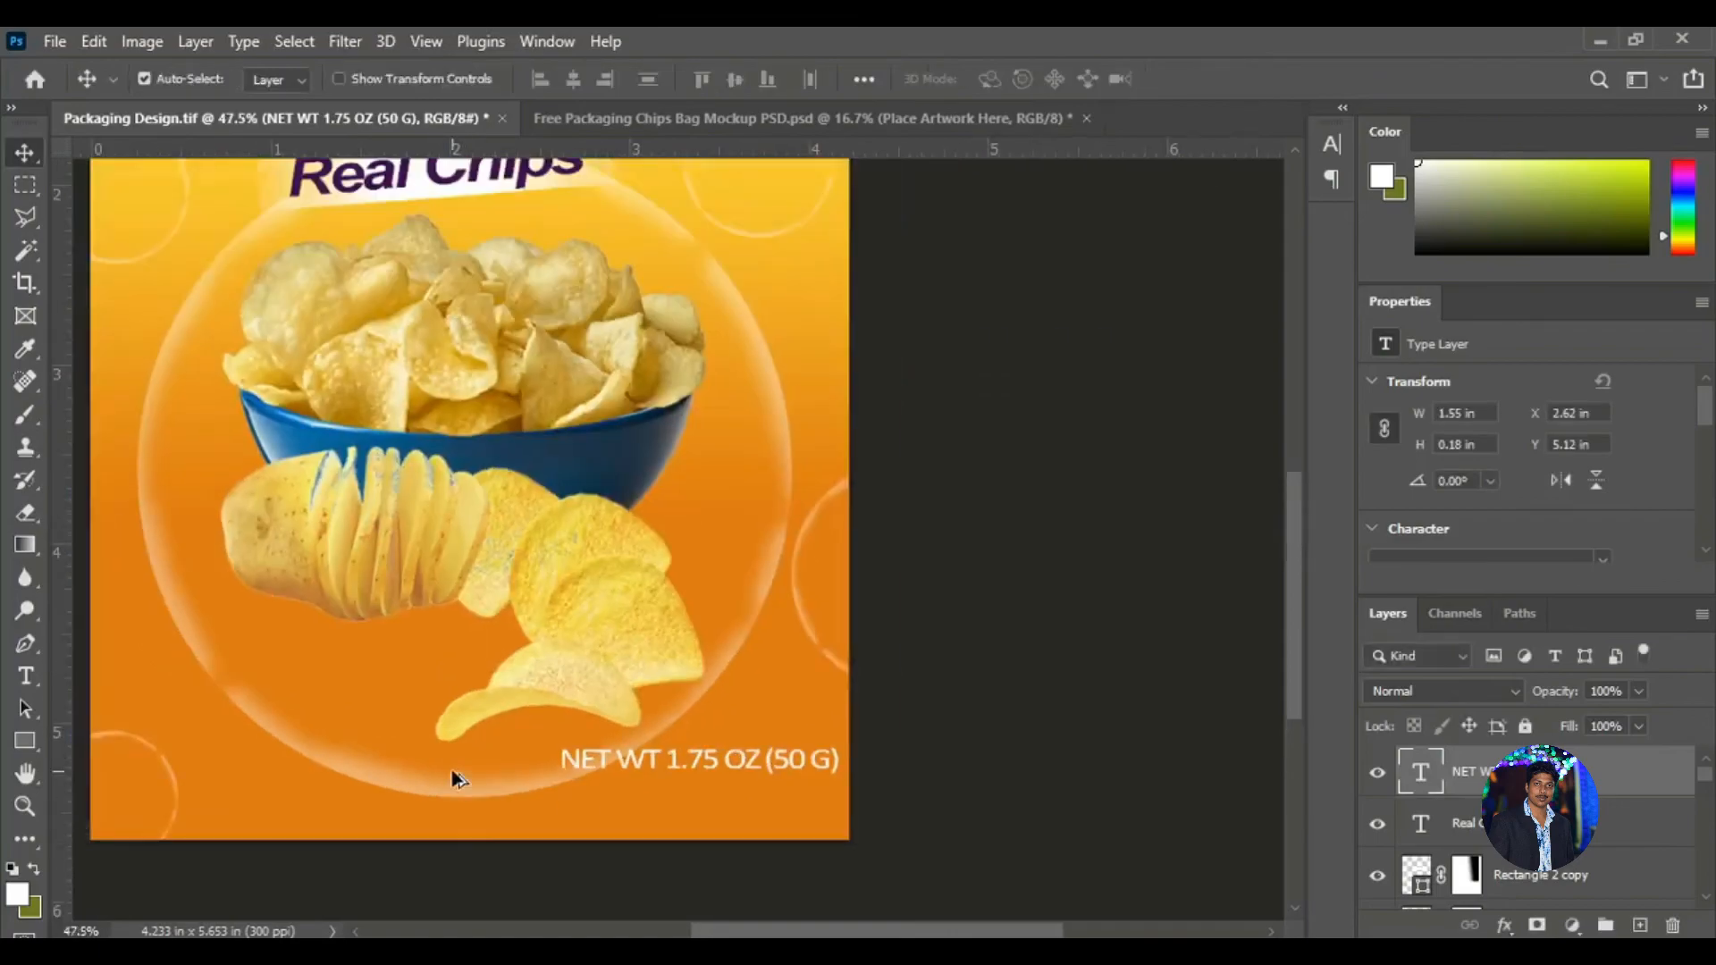
# Stamp all visible layers of the packaging design into a new merged layer on top.
pyautogui.scroll(-3, 456, 787)
pyautogui.moveTo(402, 313); pyautogui.dragTo(614, 491)
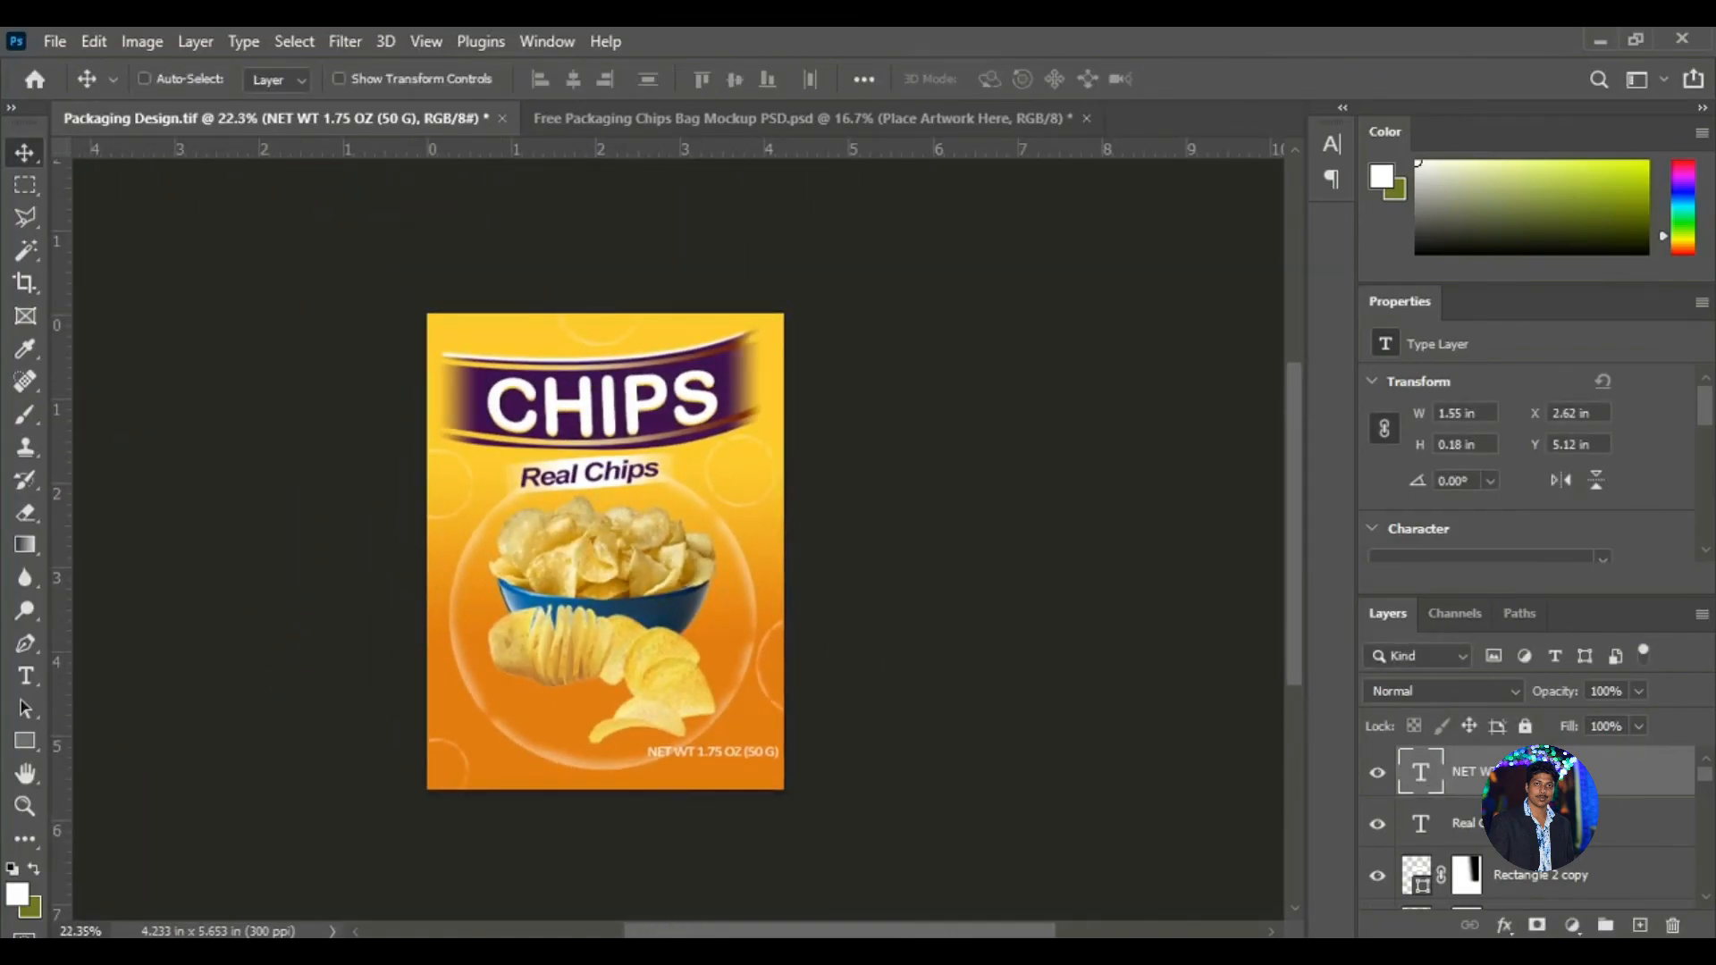
pyautogui.hotkey('ctrl', 'shift', 'alt', 'e')
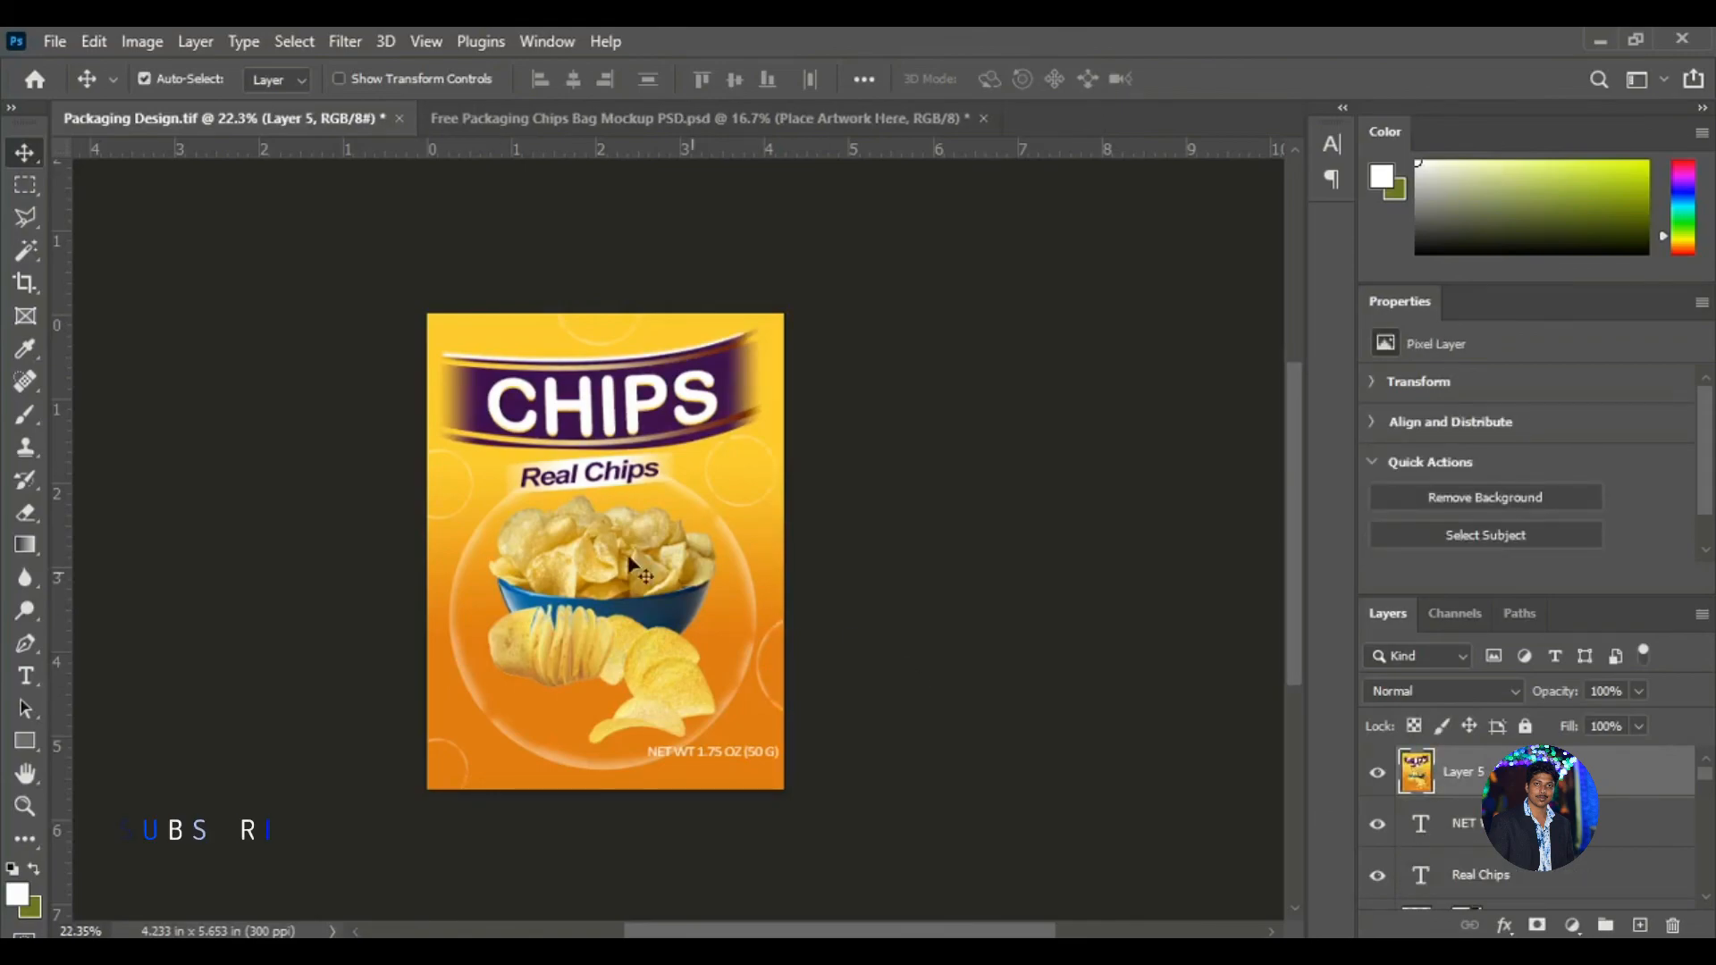
# Open the chips bag mockup's Place Artwork Here smart object and bring the merged design layer into it.
pyautogui.moveTo(611, 547); pyautogui.dragTo(767, 649)
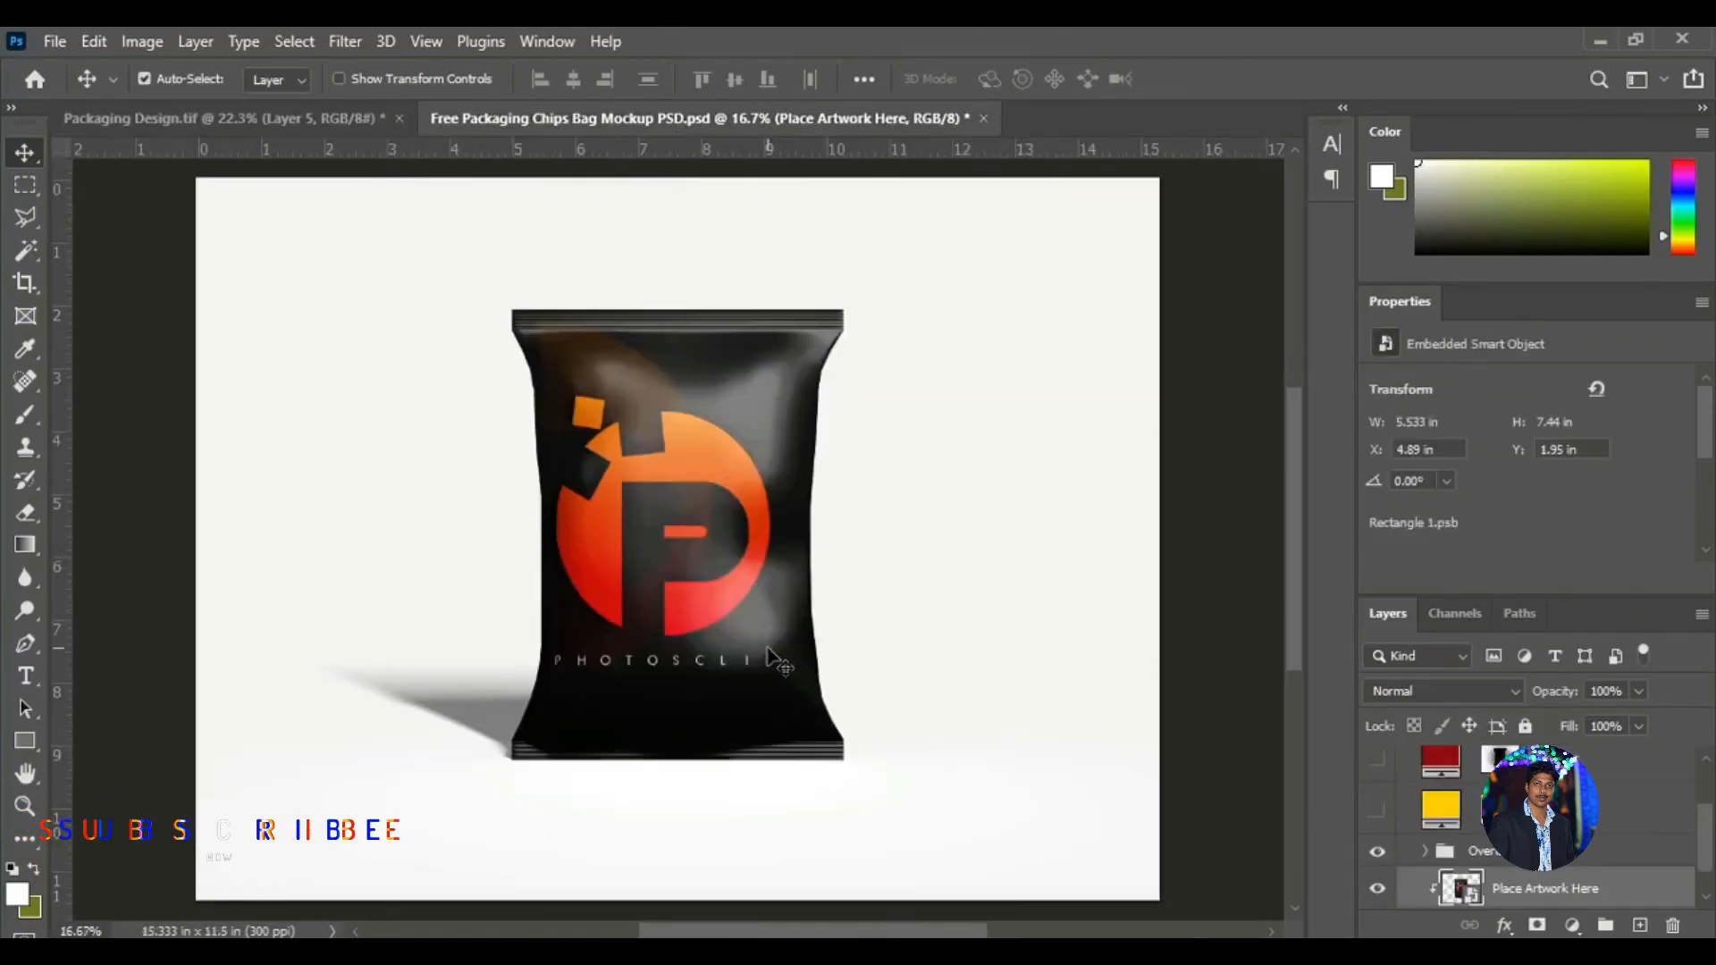
pyautogui.doubleClick(1472, 894)
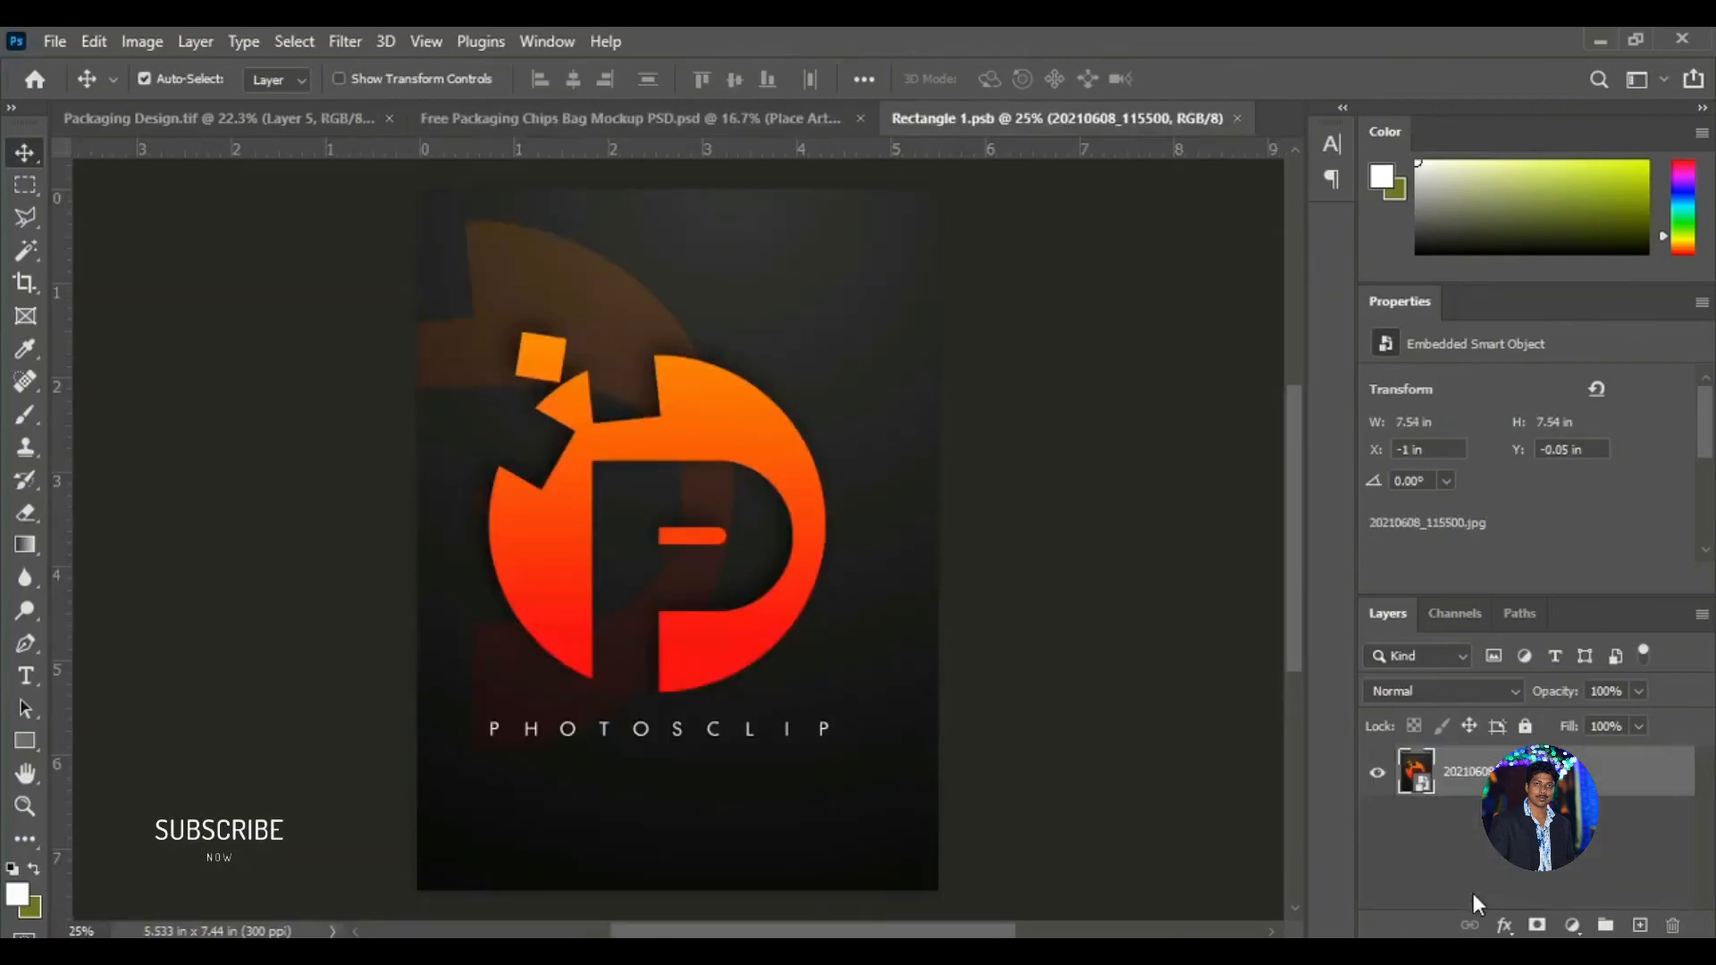
pyautogui.click(211, 117)
pyautogui.moveTo(539, 557); pyautogui.dragTo(709, 480)
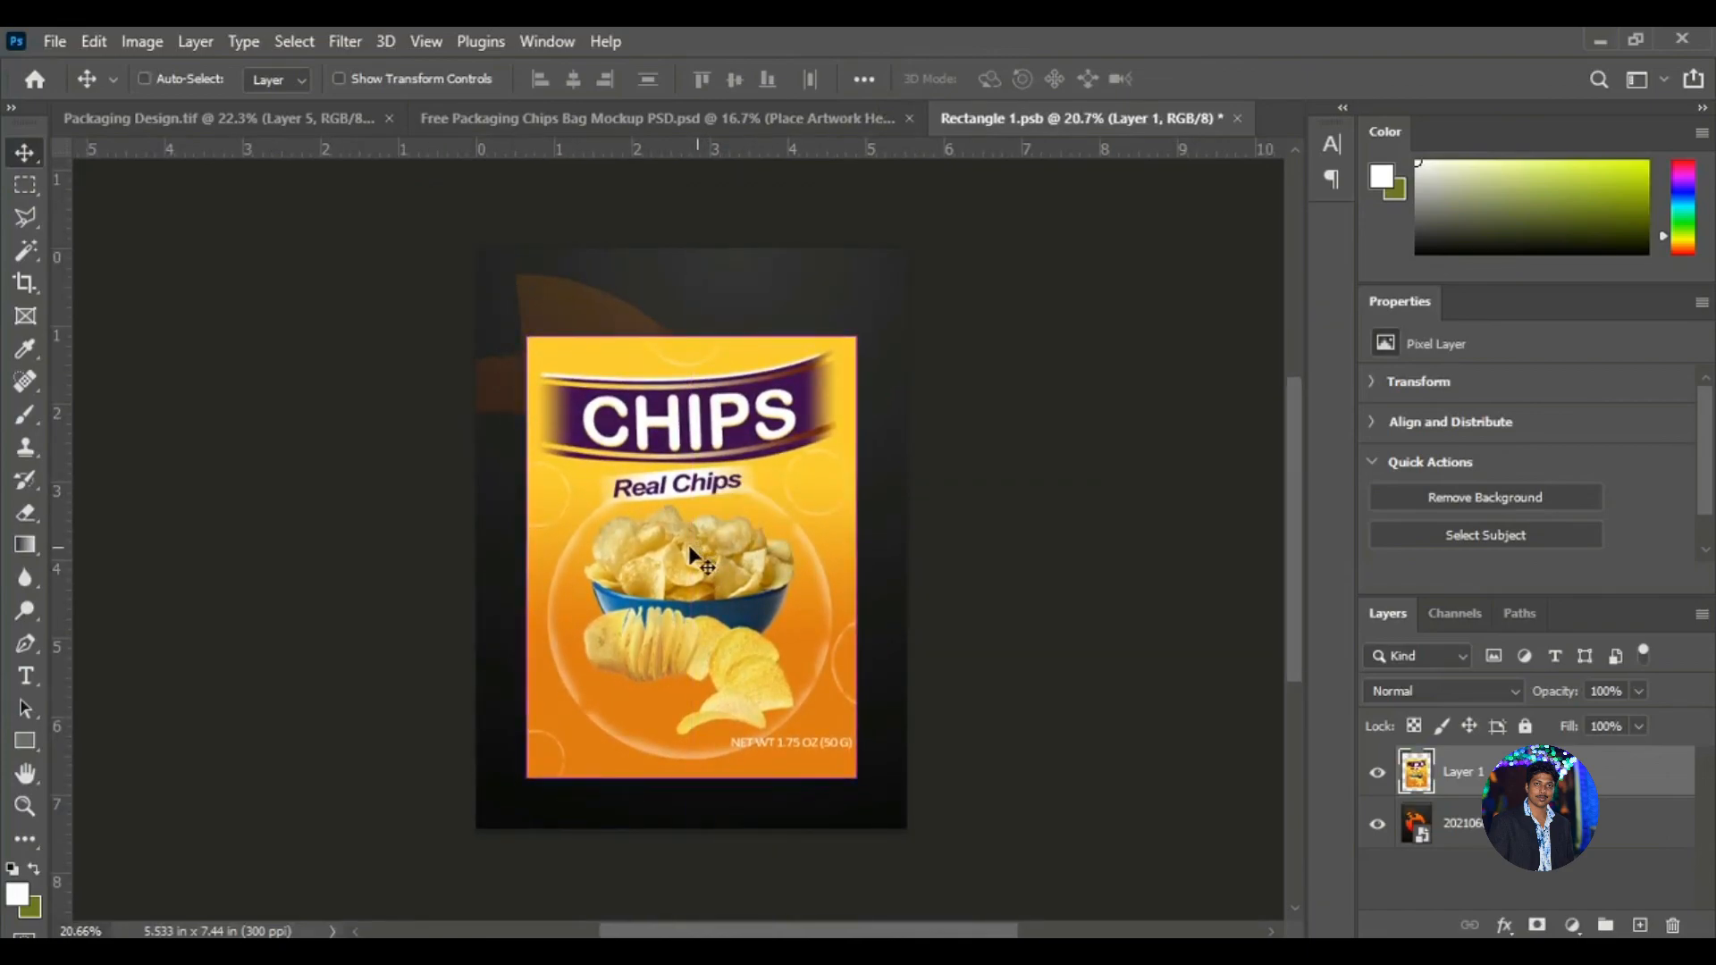
# Scale and position the chips design to cover the smart object's whole canvas, and hide the original artwork layer.
pyautogui.hotkey('ctrl', 't')
pyautogui.moveTo(855, 776); pyautogui.dragTo(888, 818)
pyautogui.moveTo(693, 599); pyautogui.dragTo(693, 576)
pyautogui.moveTo(880, 798); pyautogui.dragTo(910, 821)
pyautogui.click(1245, 80)
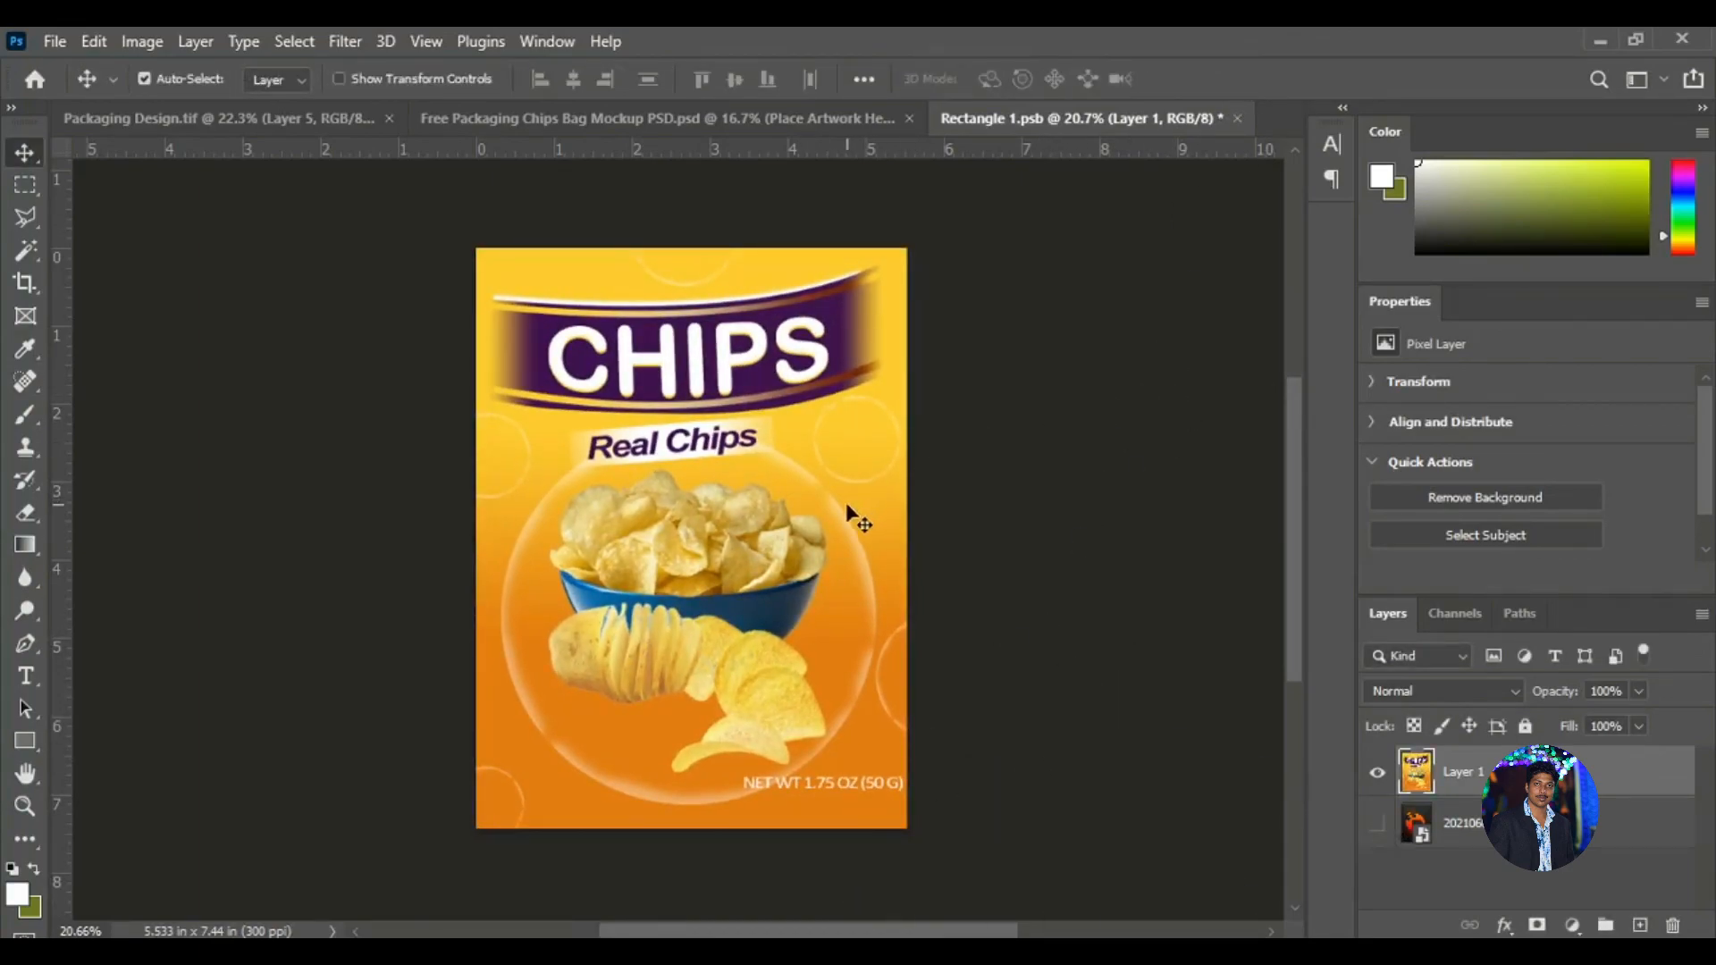
# Close the artwork smart object with its changes saved and return to the chips bag mockup.
pyautogui.click(1237, 118)
pyautogui.click(728, 387)
pyautogui.click(591, 121)
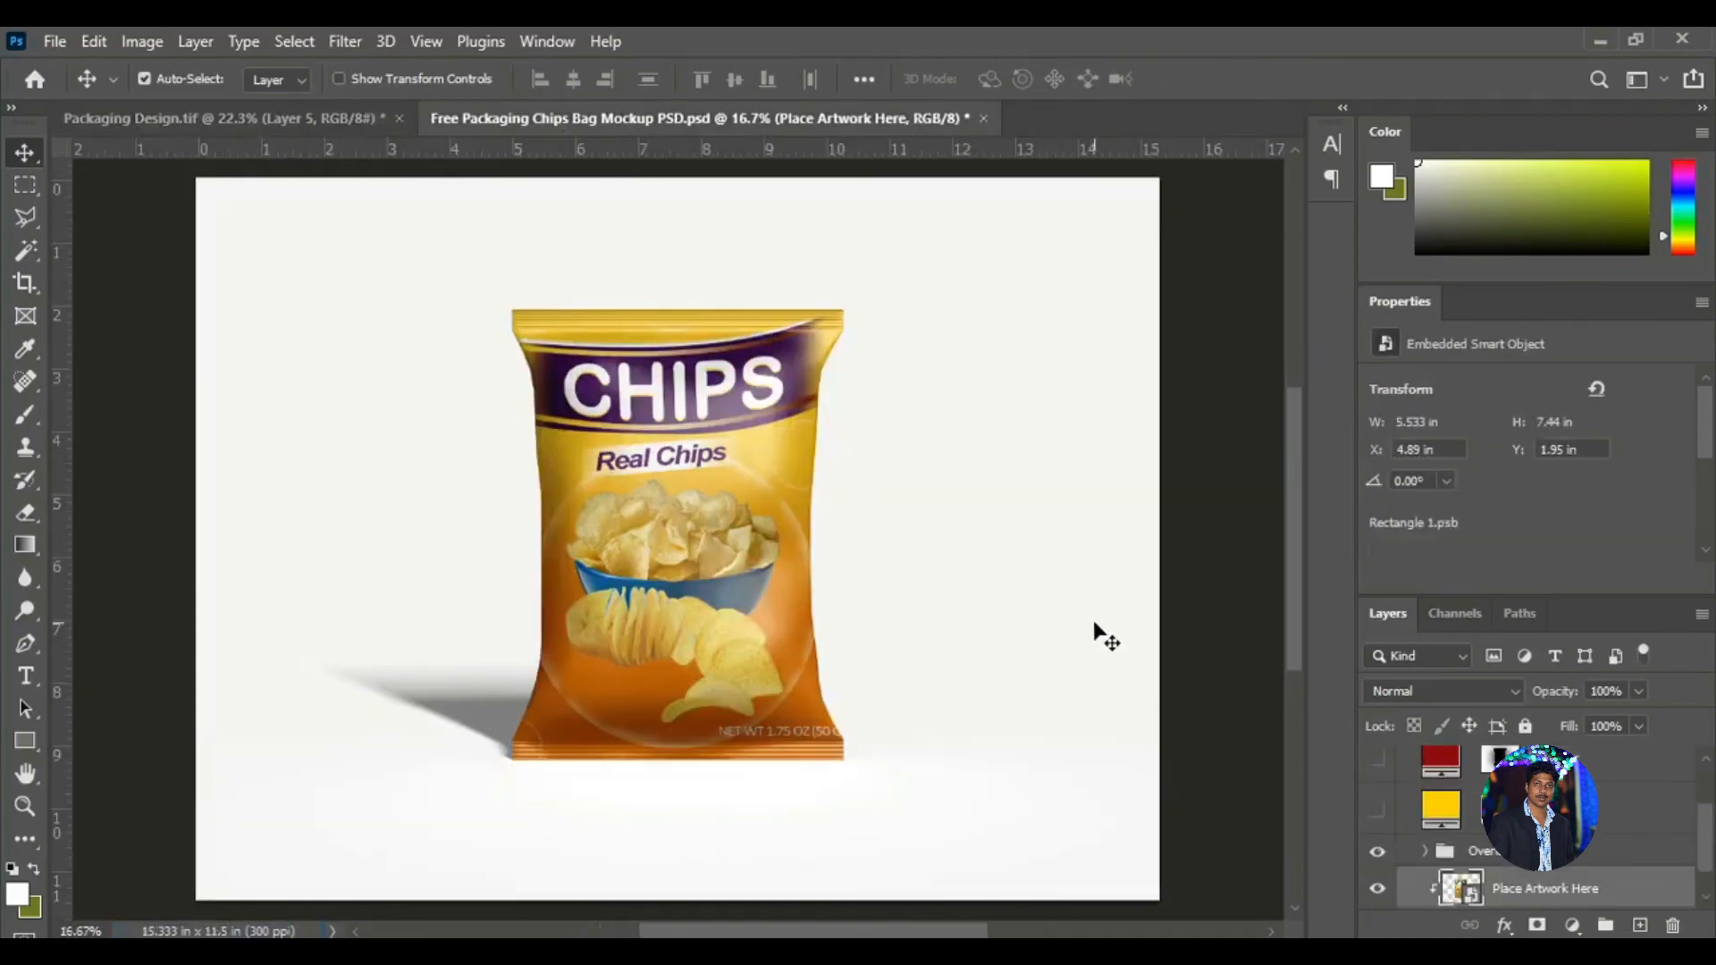